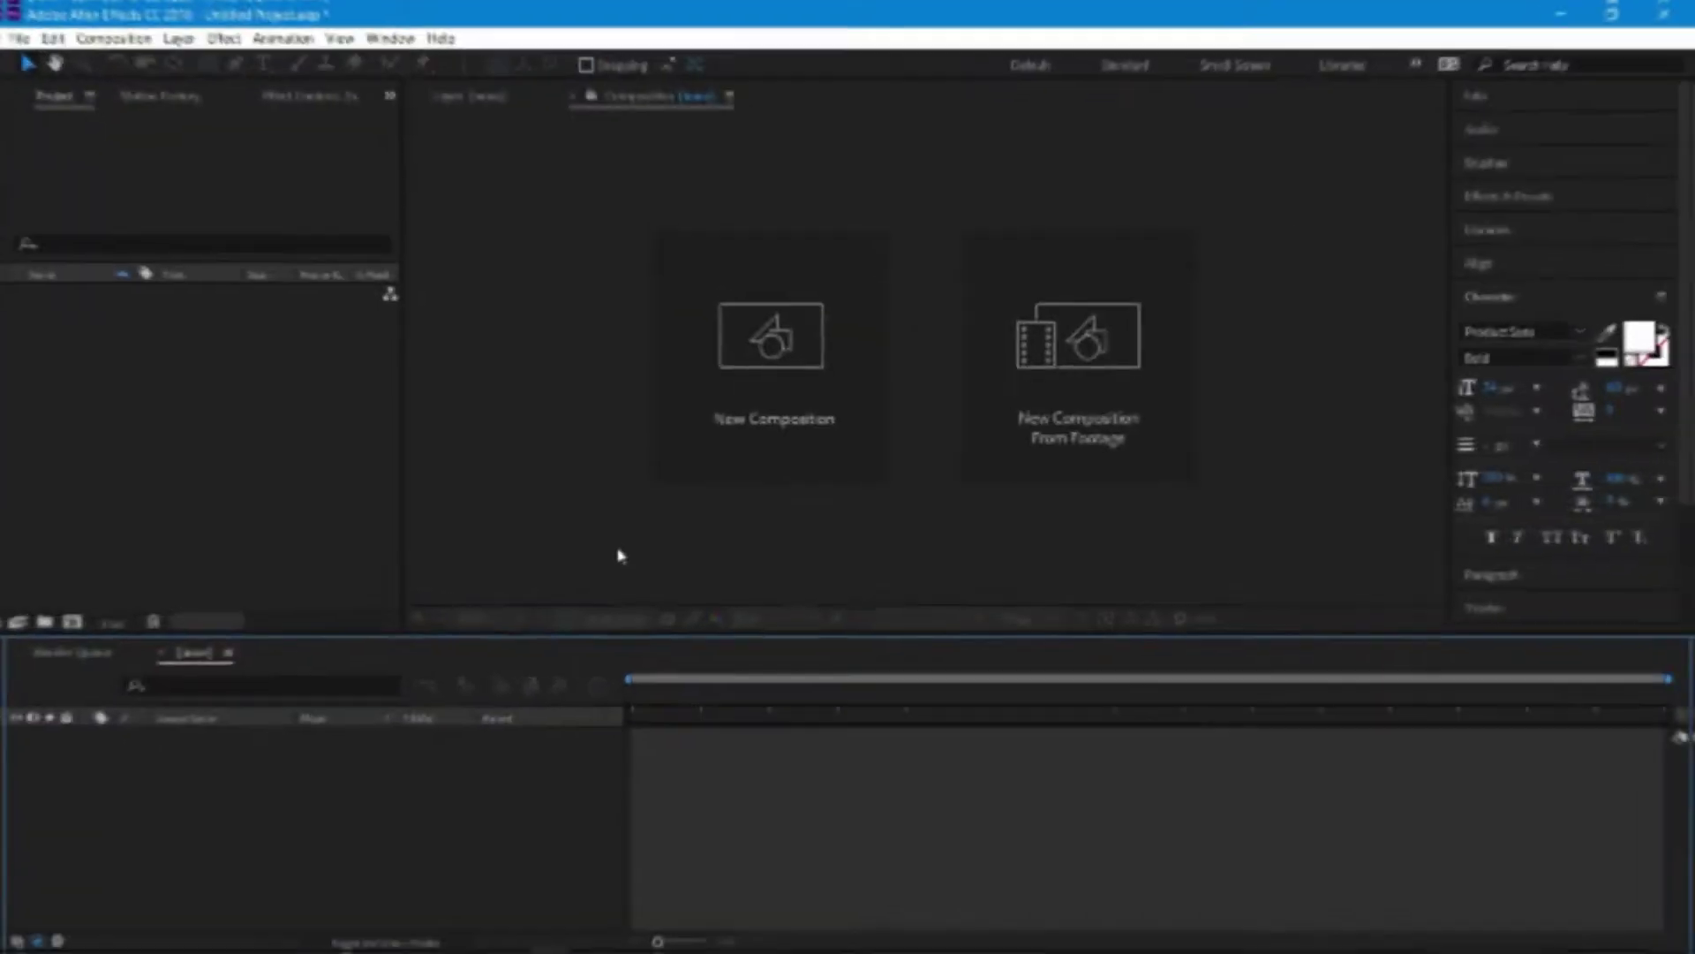
# - Create the Cenematic Title composition and add a 169 px 'Graphik Pictures' text layer
pyautogui.click(810, 399)
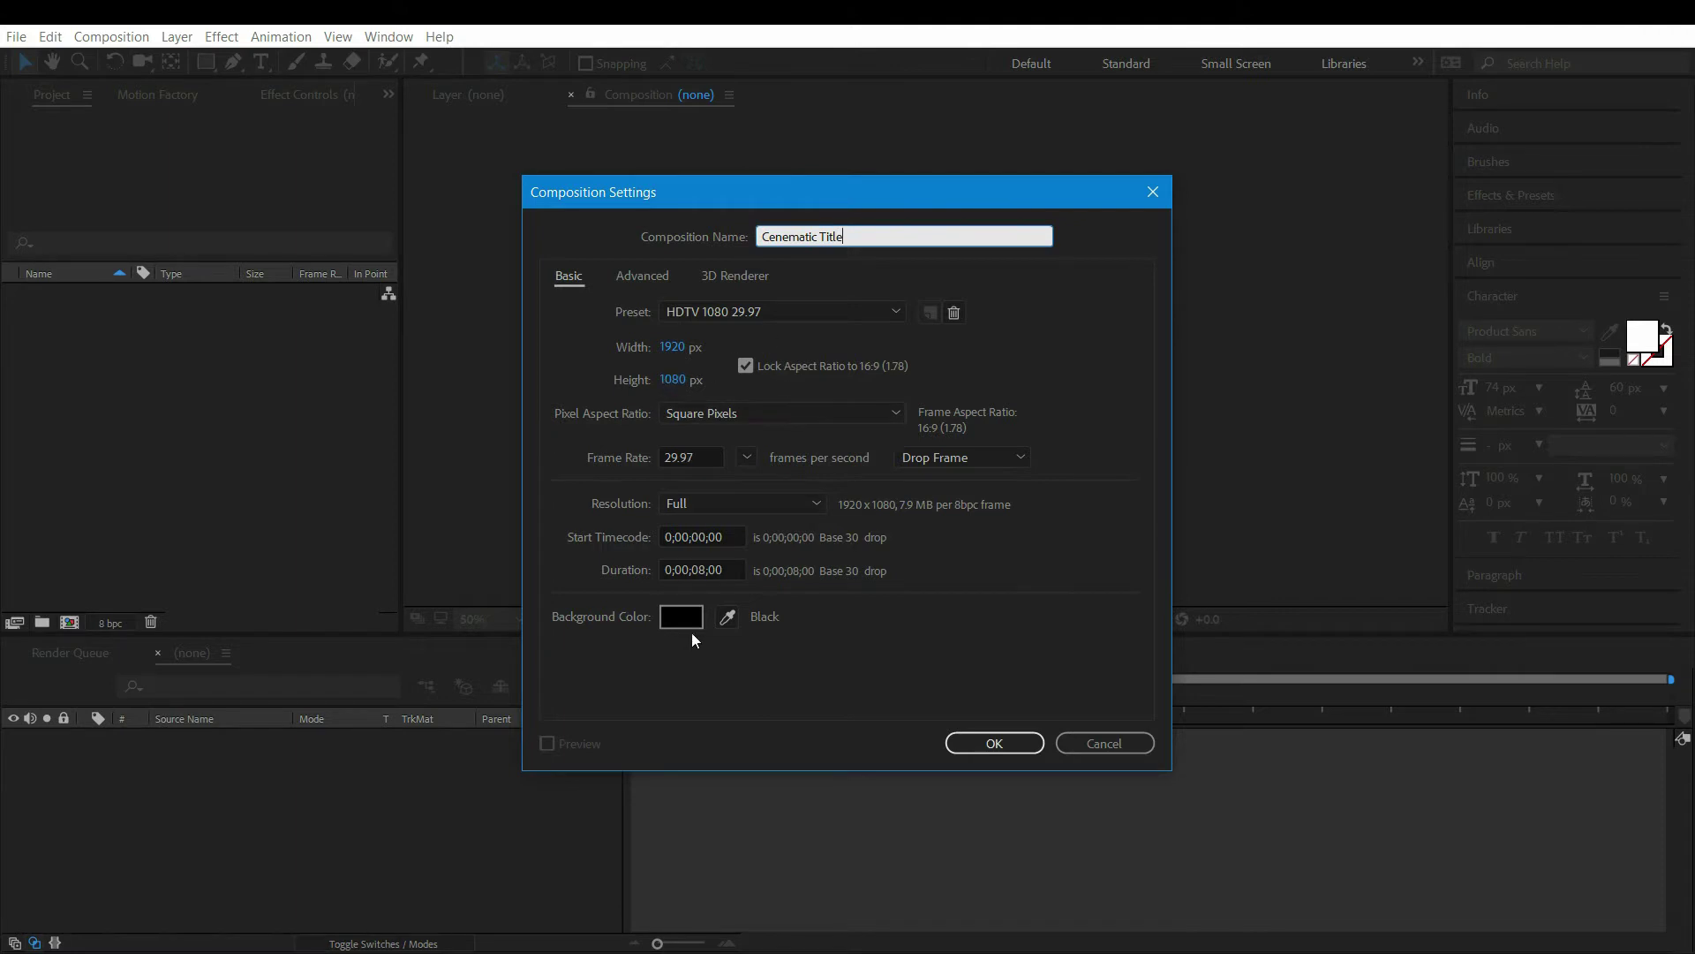
pyautogui.click(994, 742)
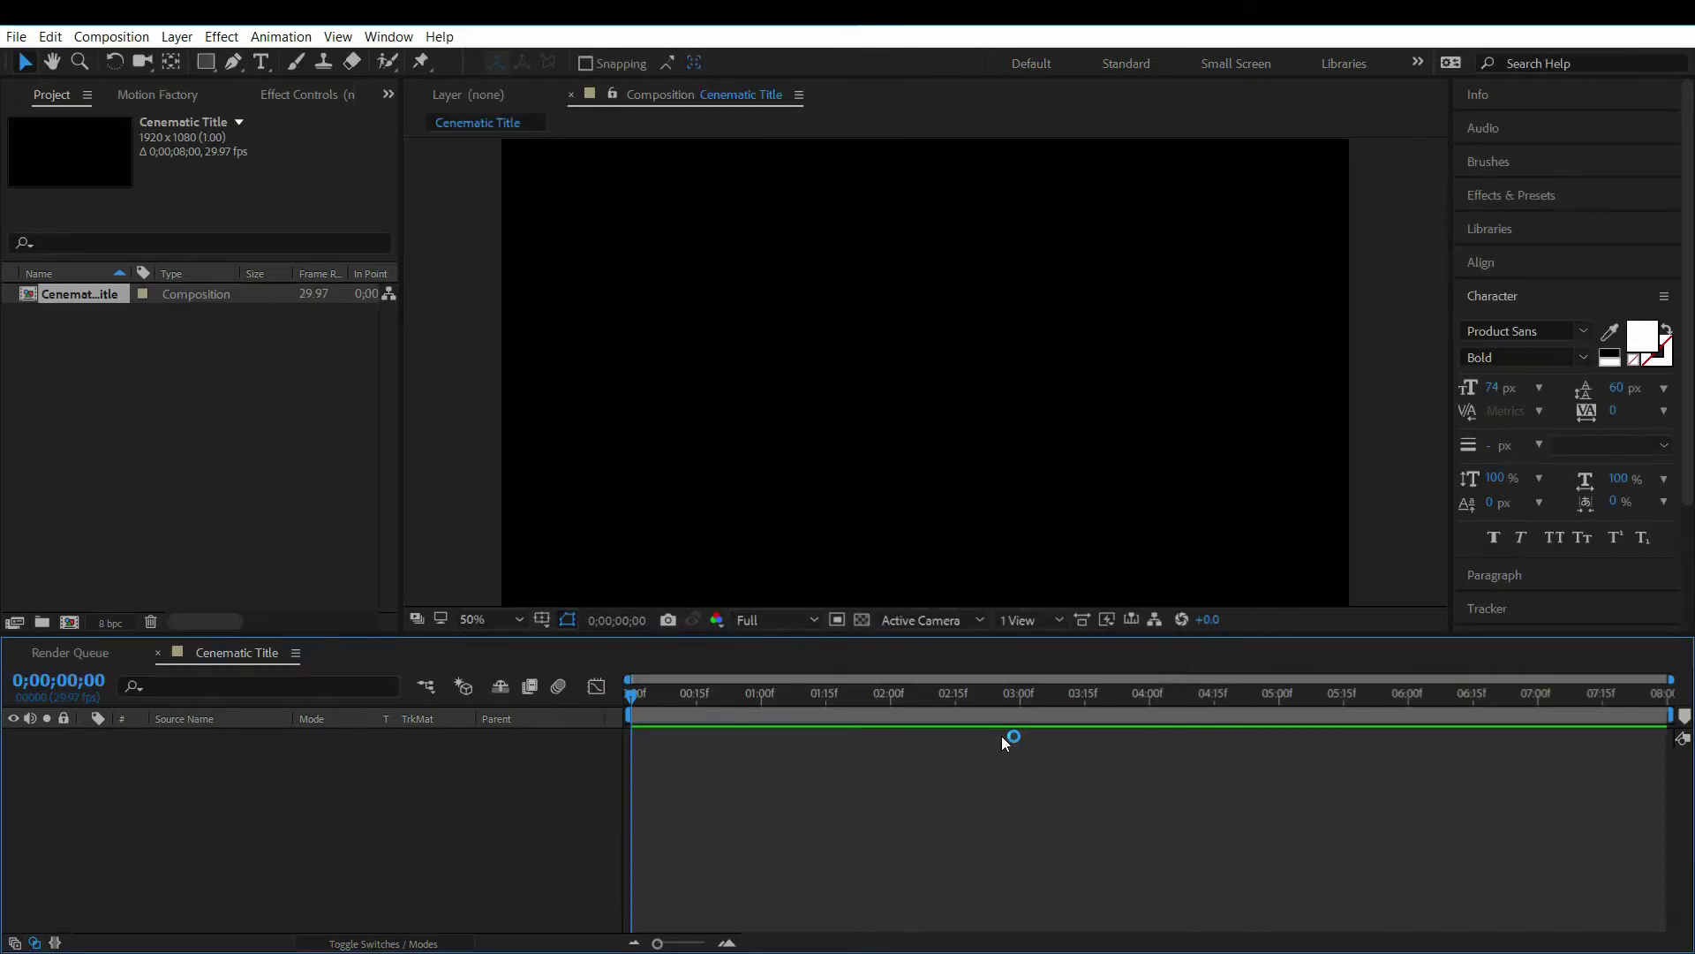
pyautogui.rightClick(512, 781)
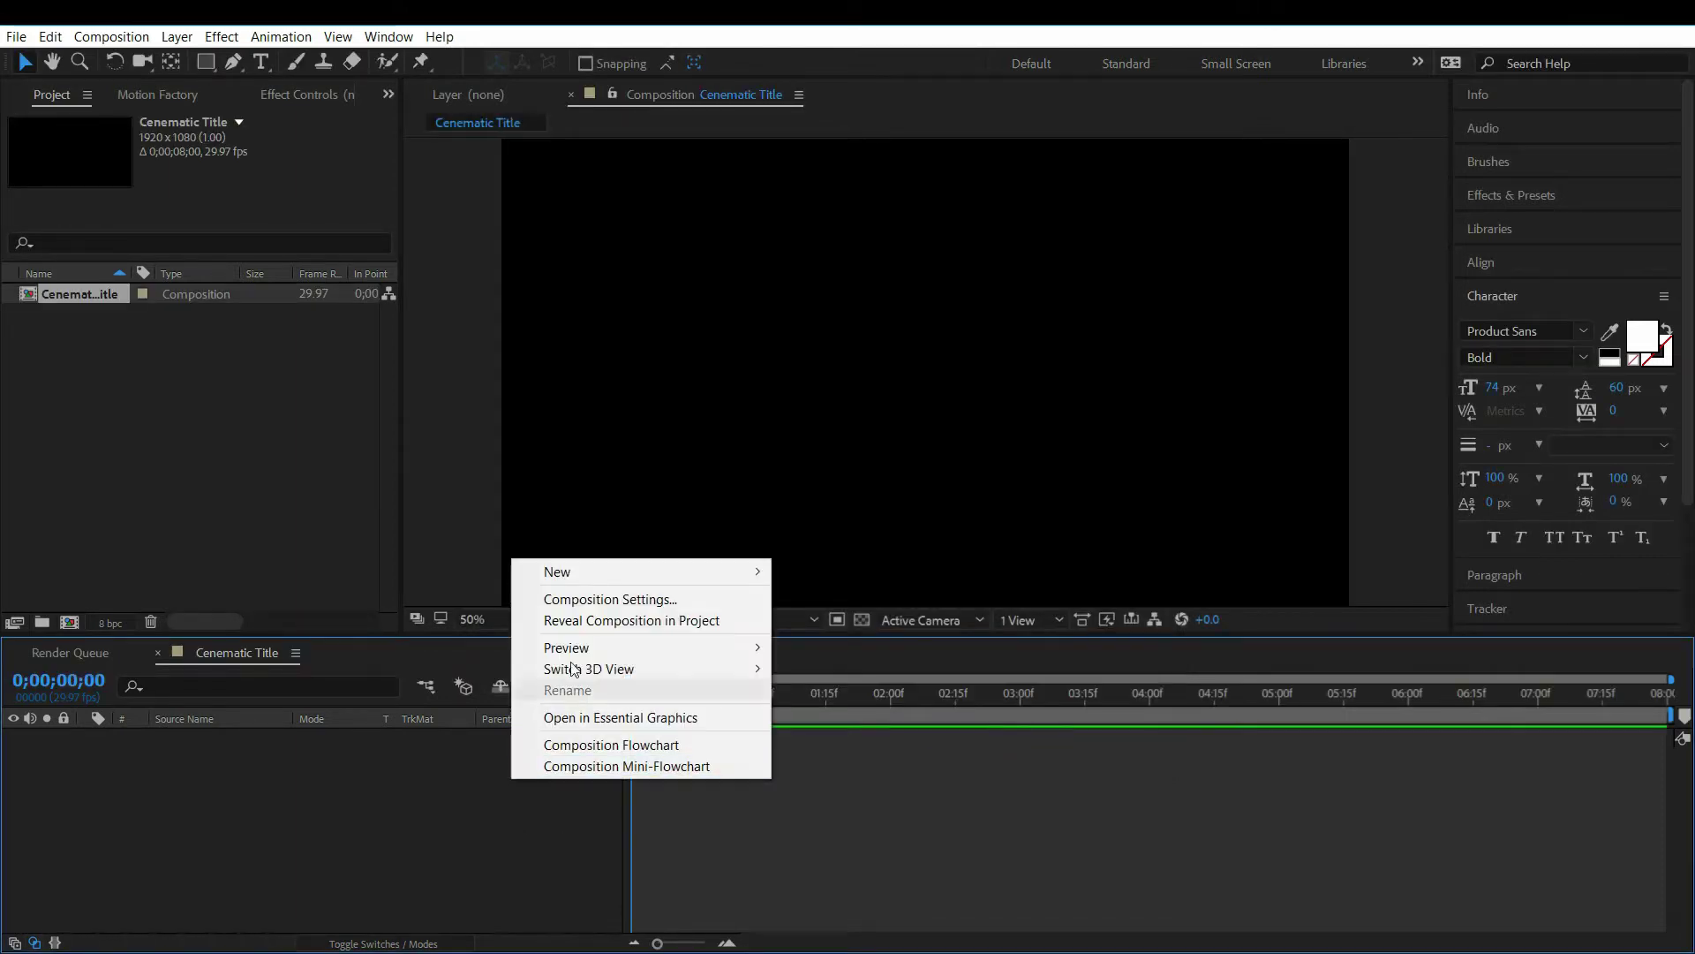
pyautogui.moveTo(615, 571)
pyautogui.click(805, 594)
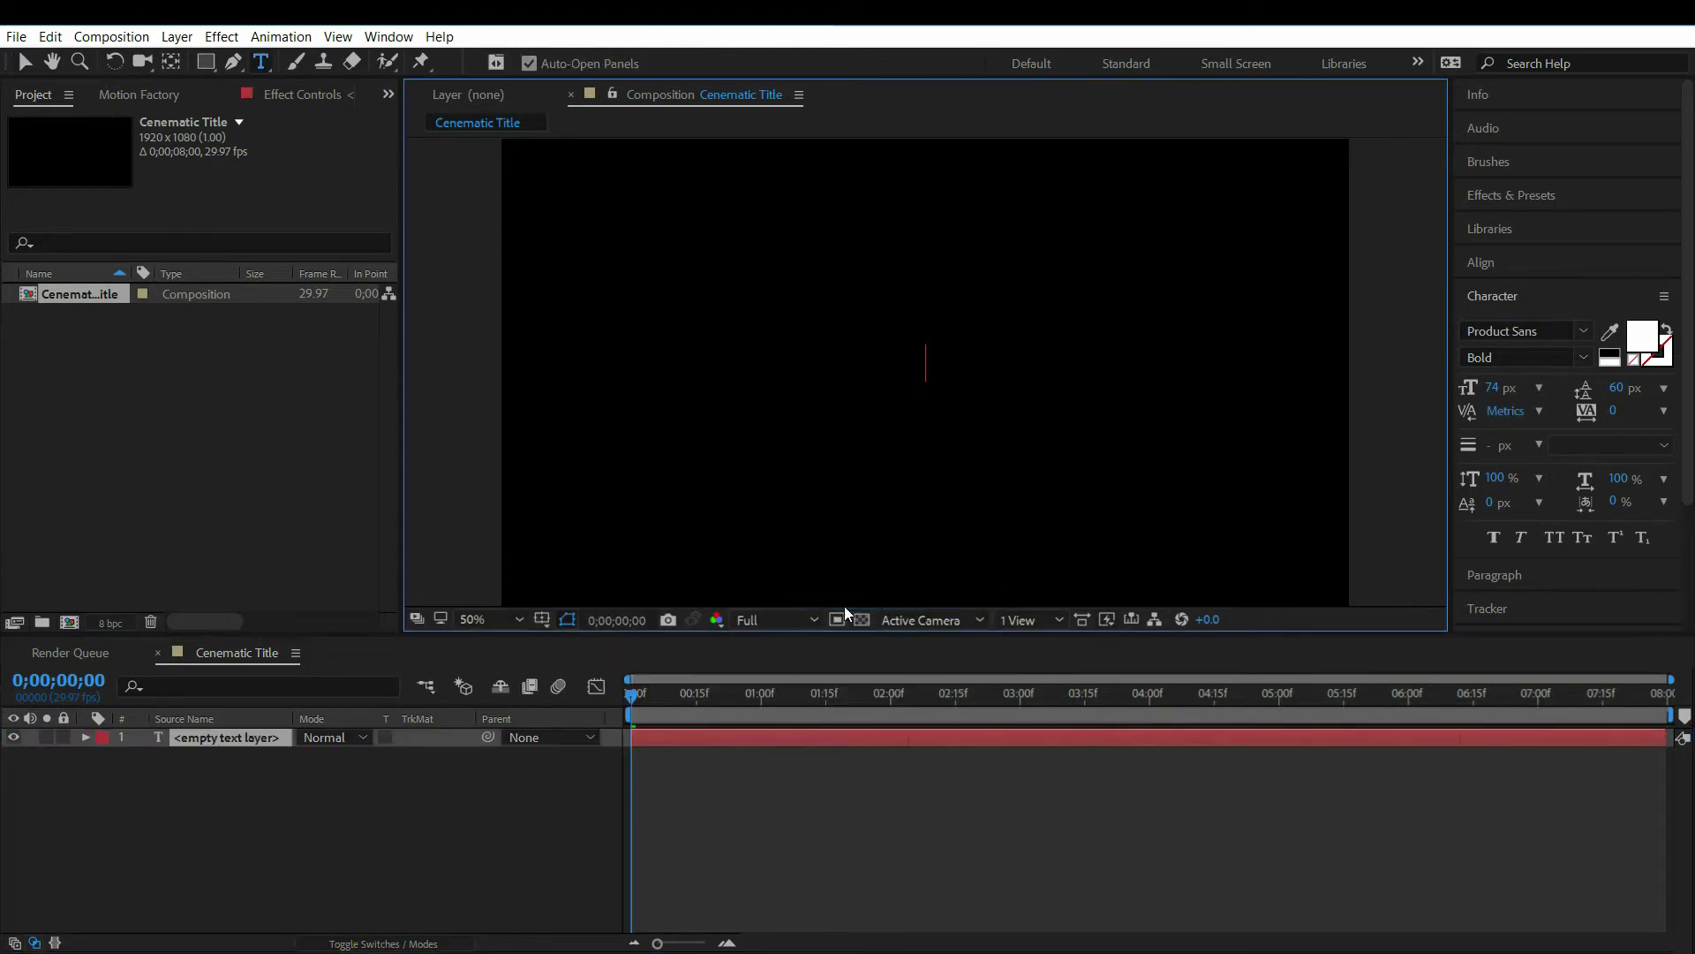
pyautogui.moveTo(1492, 395); pyautogui.dragTo(1606, 390)
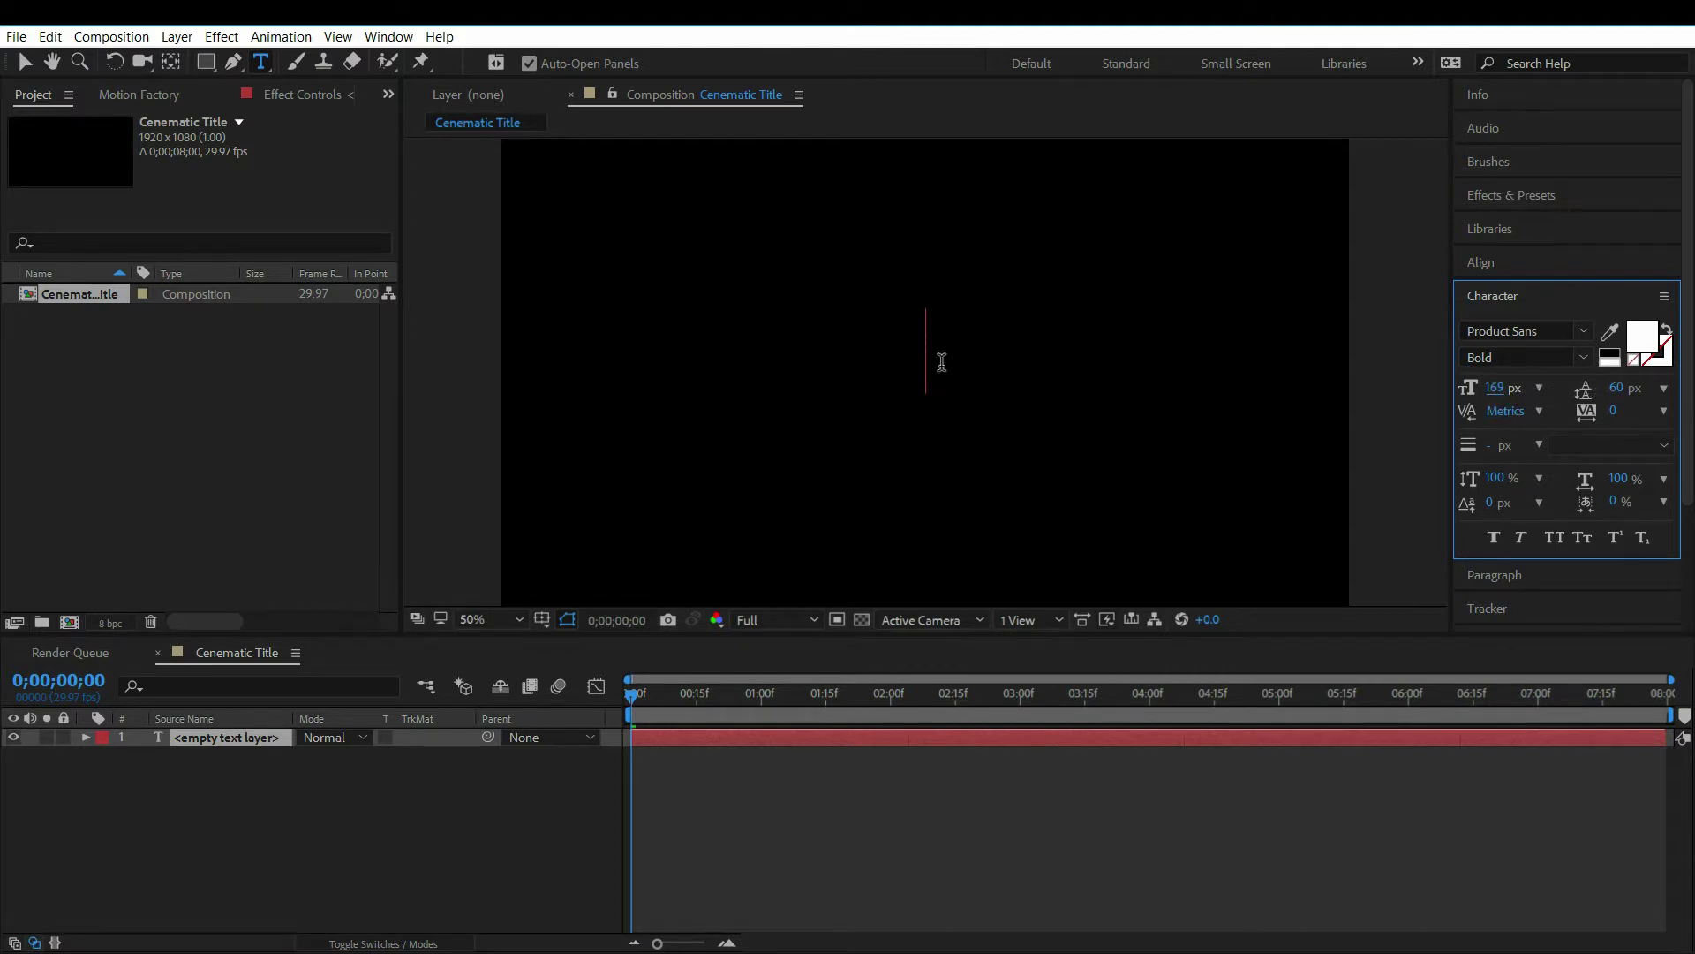
pyautogui.write('Gra')
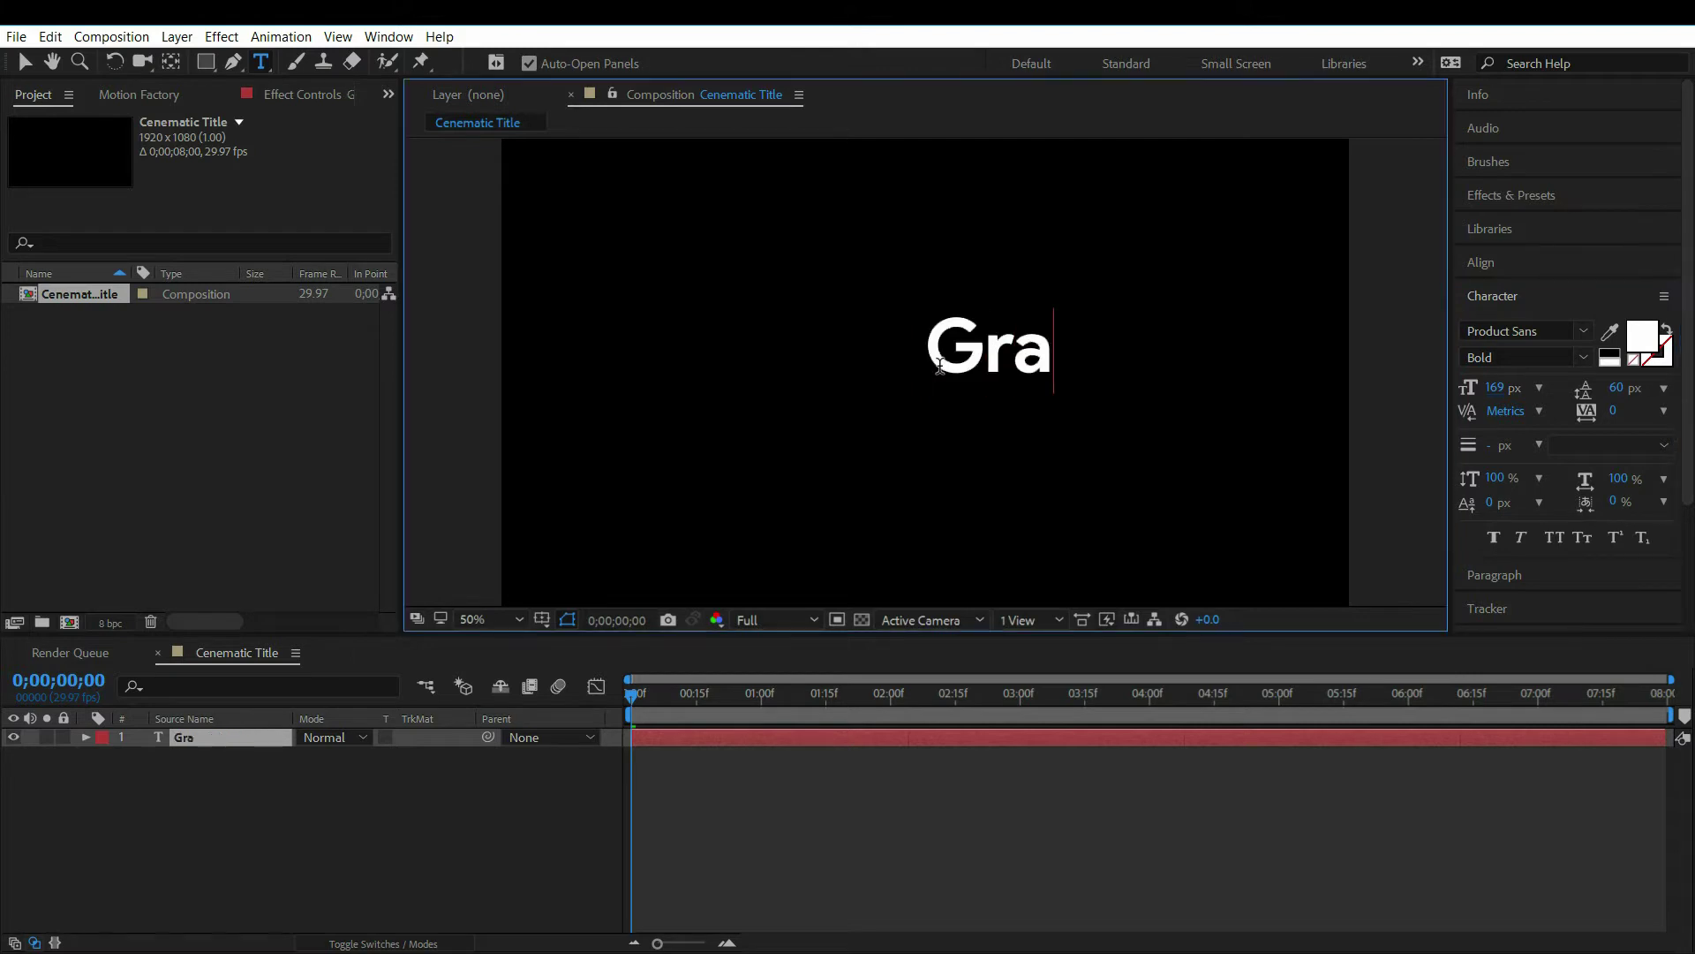
pyautogui.write('phik P')
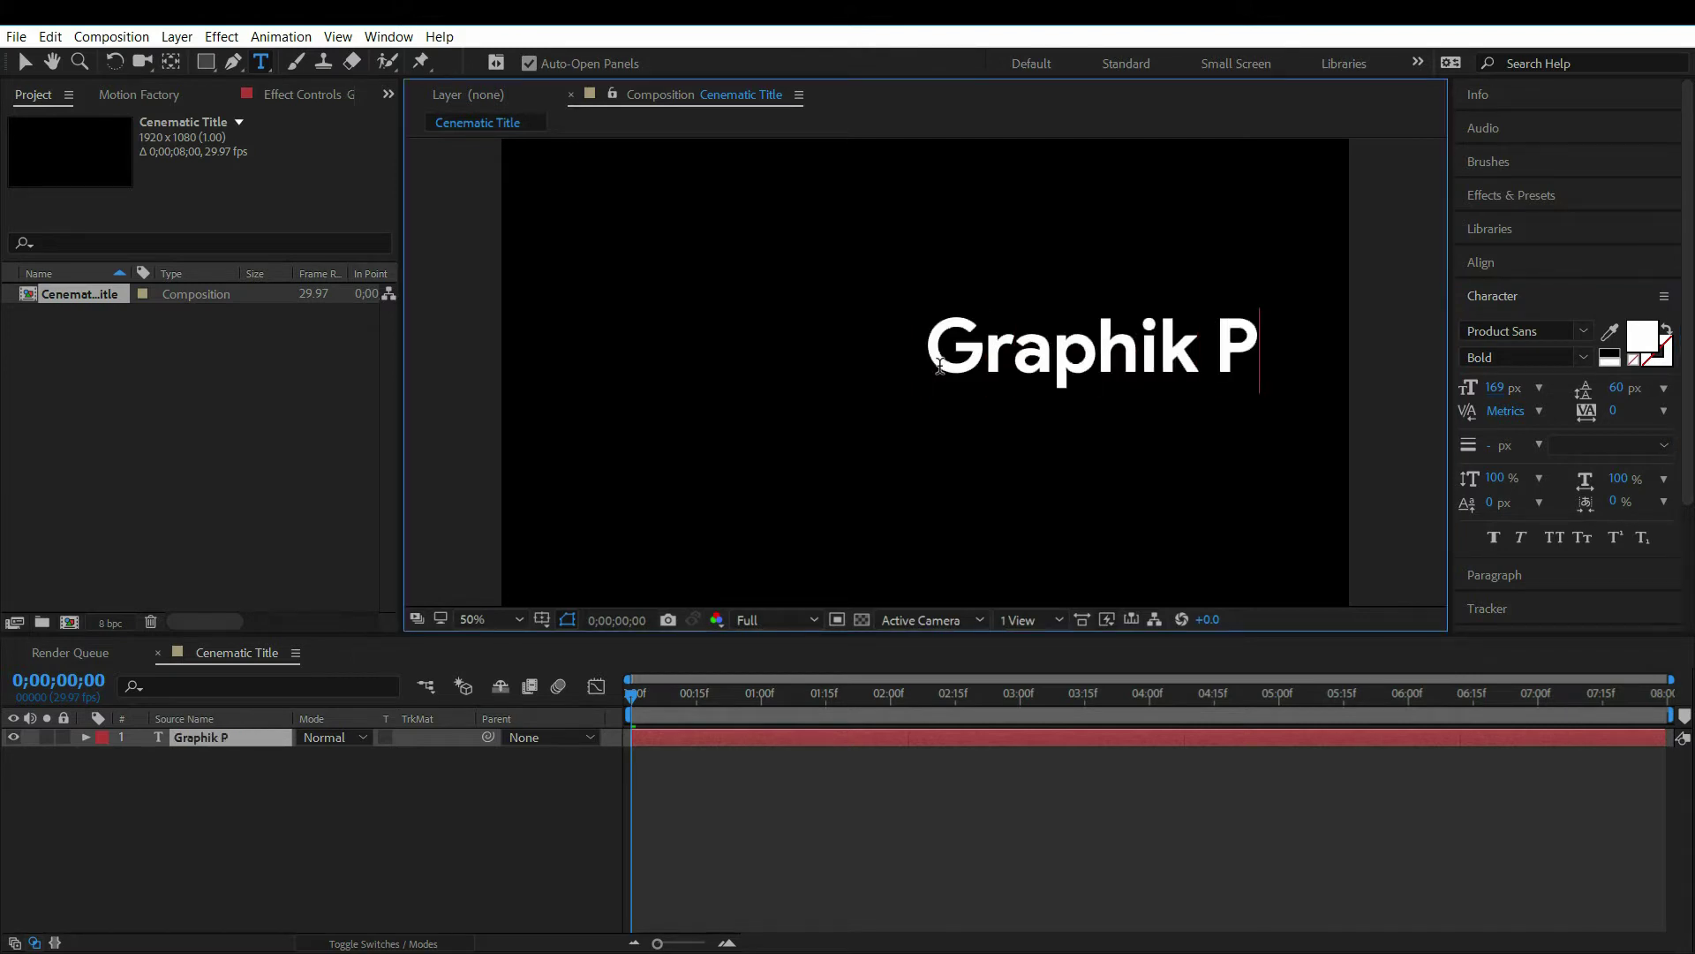
pyautogui.write('ictures')
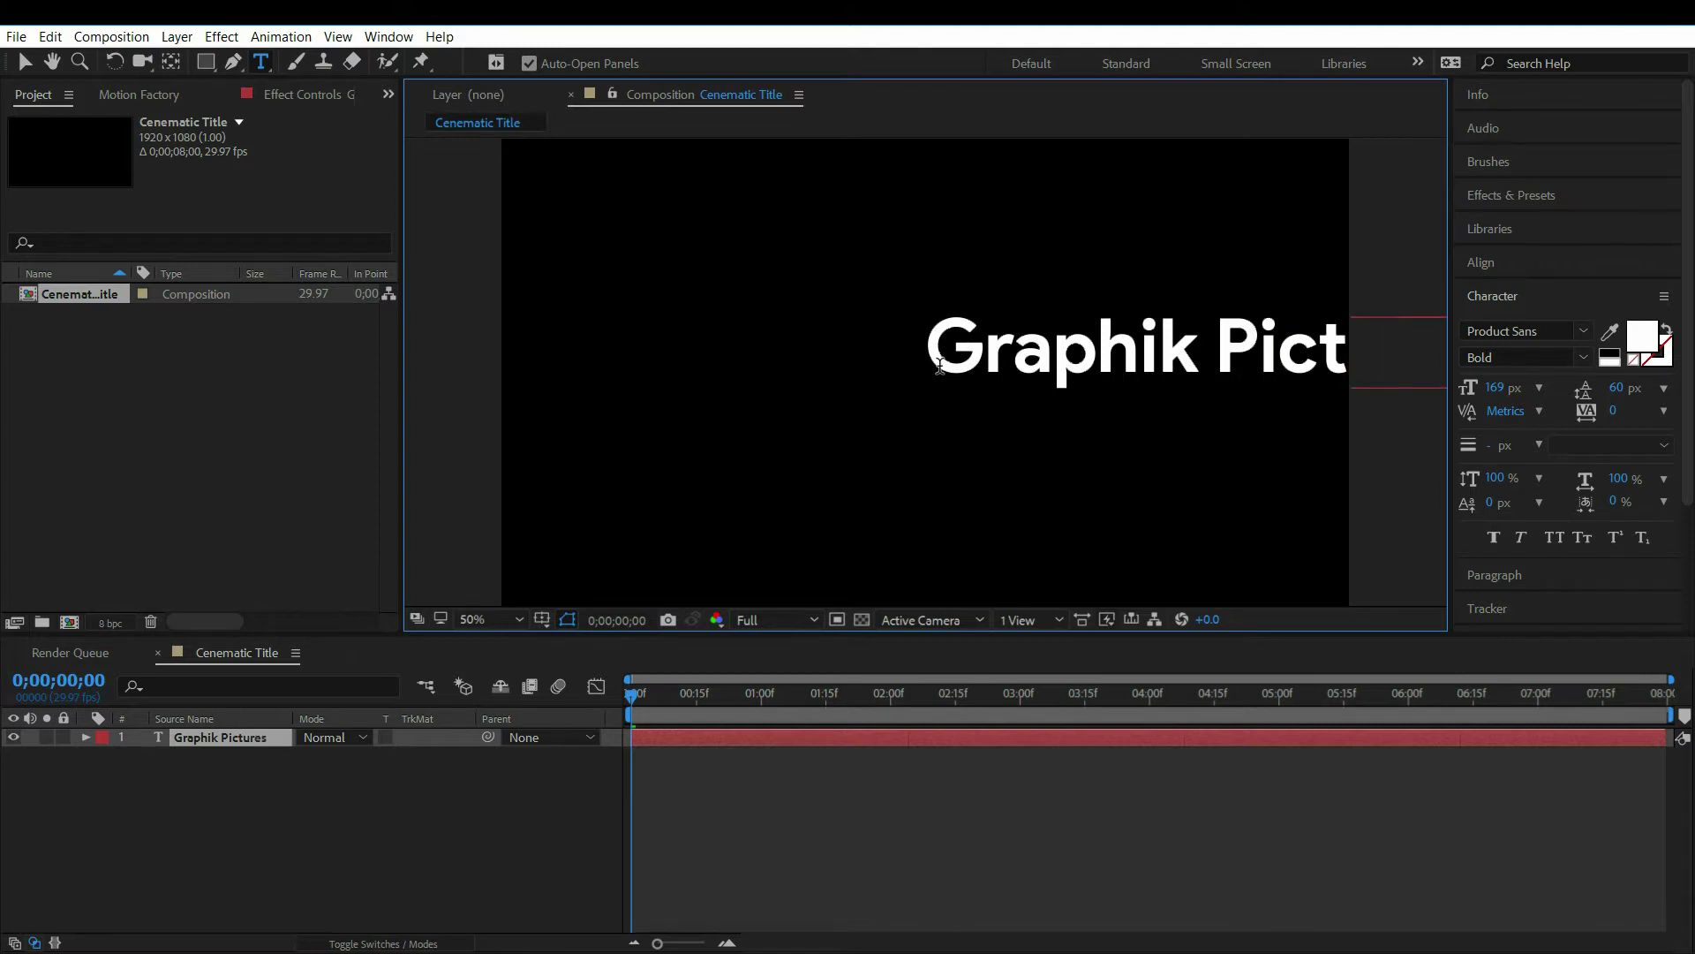
pyautogui.hotkey('ctrl', 'a')
# - Colour the Graphik Pictures text blue 0078D7
pyautogui.click(1640, 343)
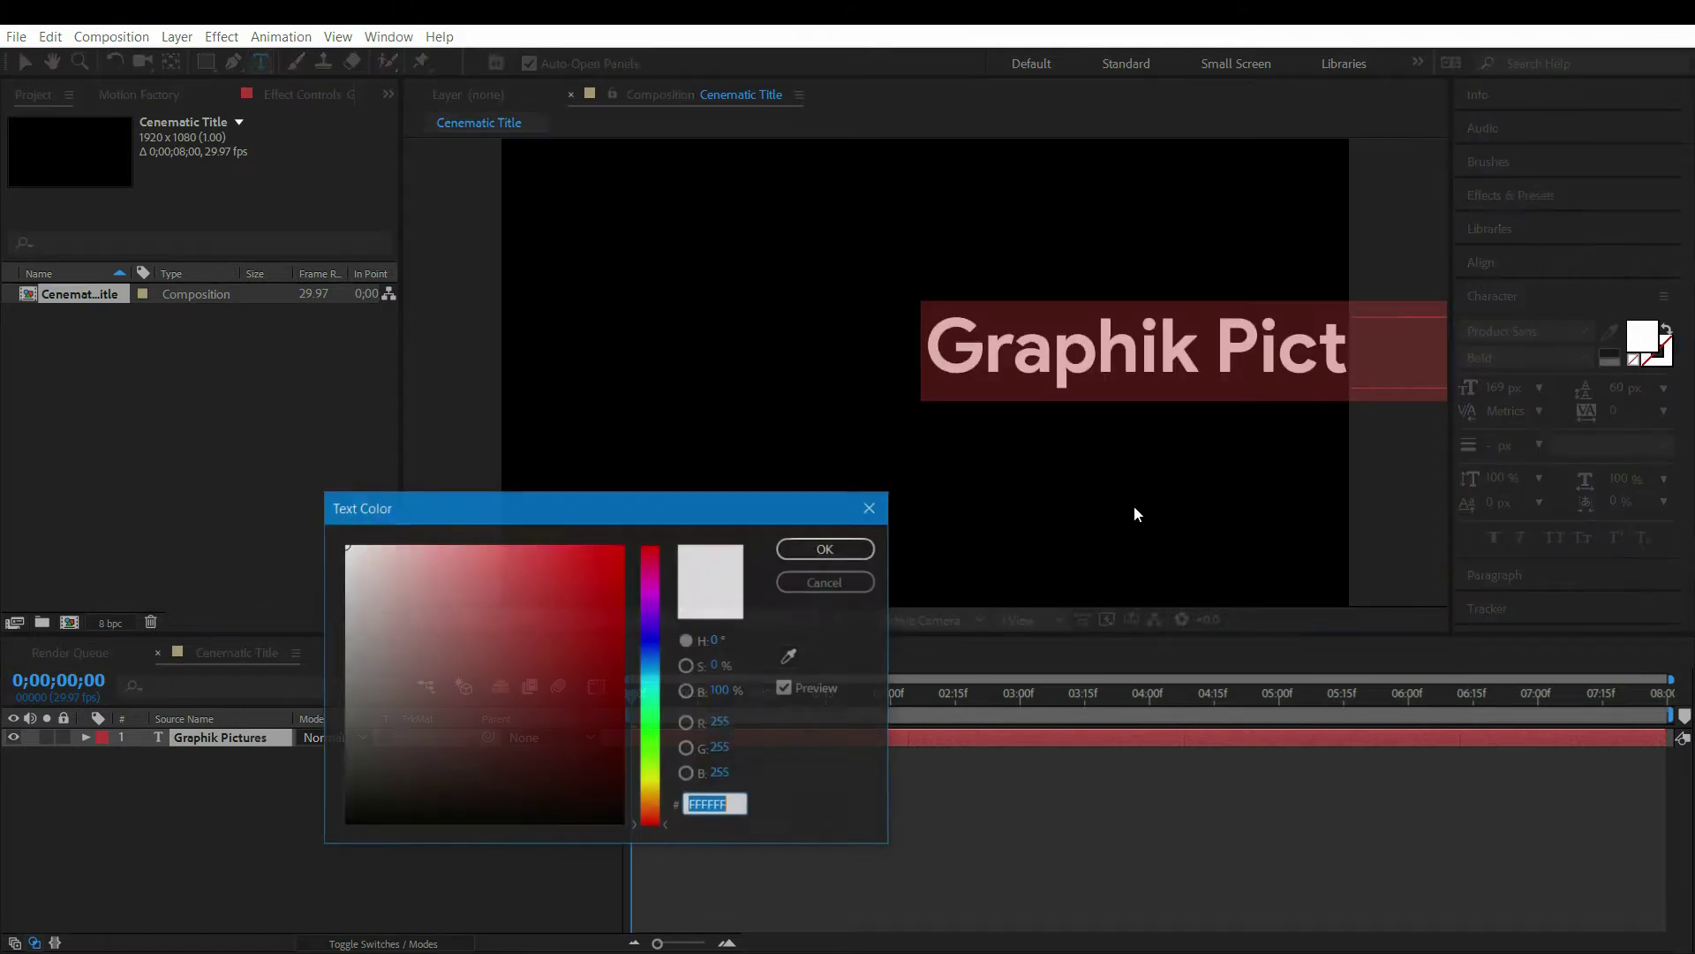
pyautogui.hotkey('ctrl', 'v')
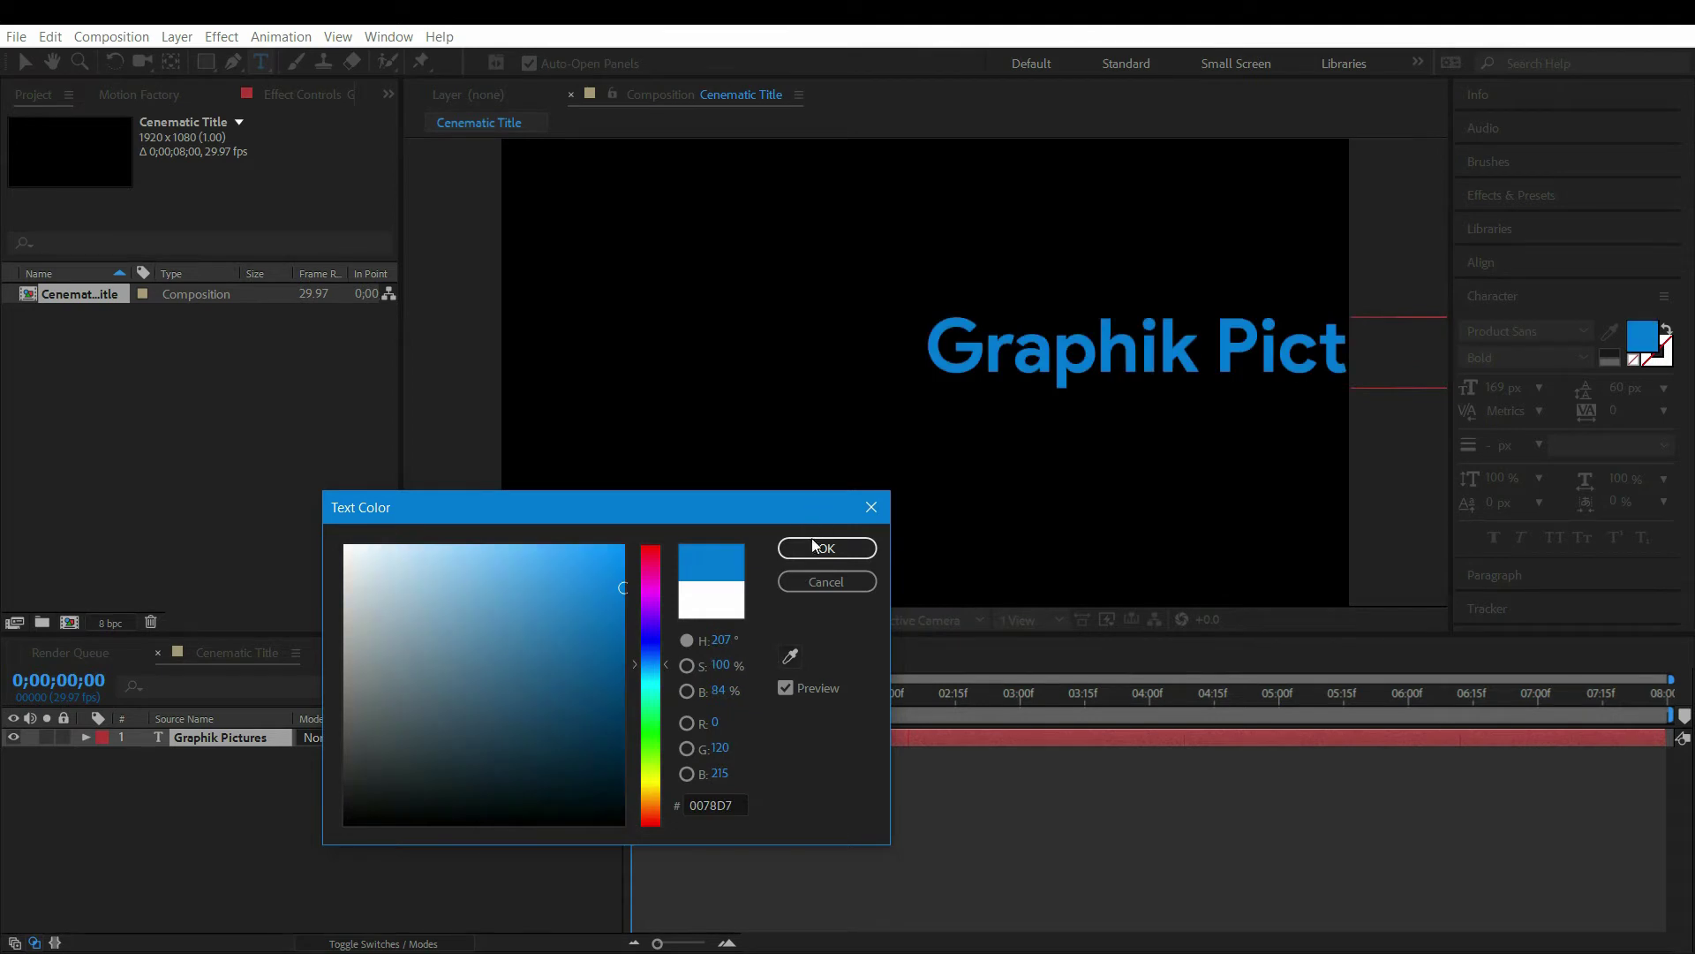
pyautogui.click(827, 547)
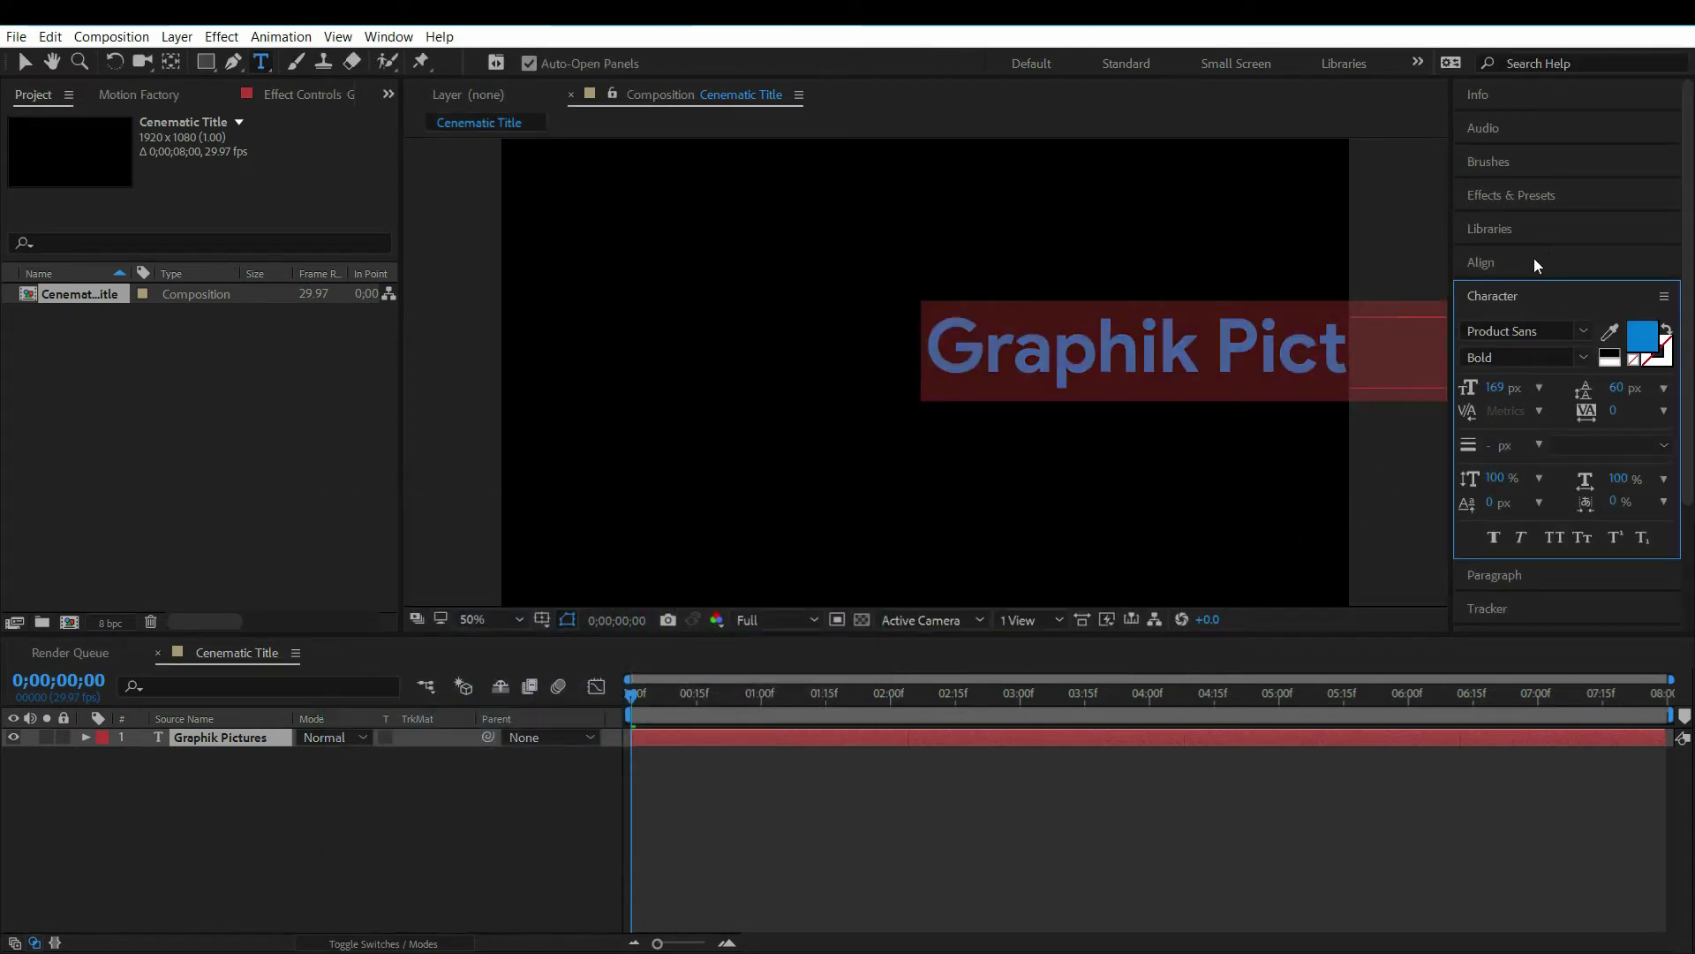
# - Centre the title horizontally and vertically in the composition and centre its anchor point
pyautogui.click(1481, 262)
pyautogui.click(1512, 318)
pyautogui.click(1625, 318)
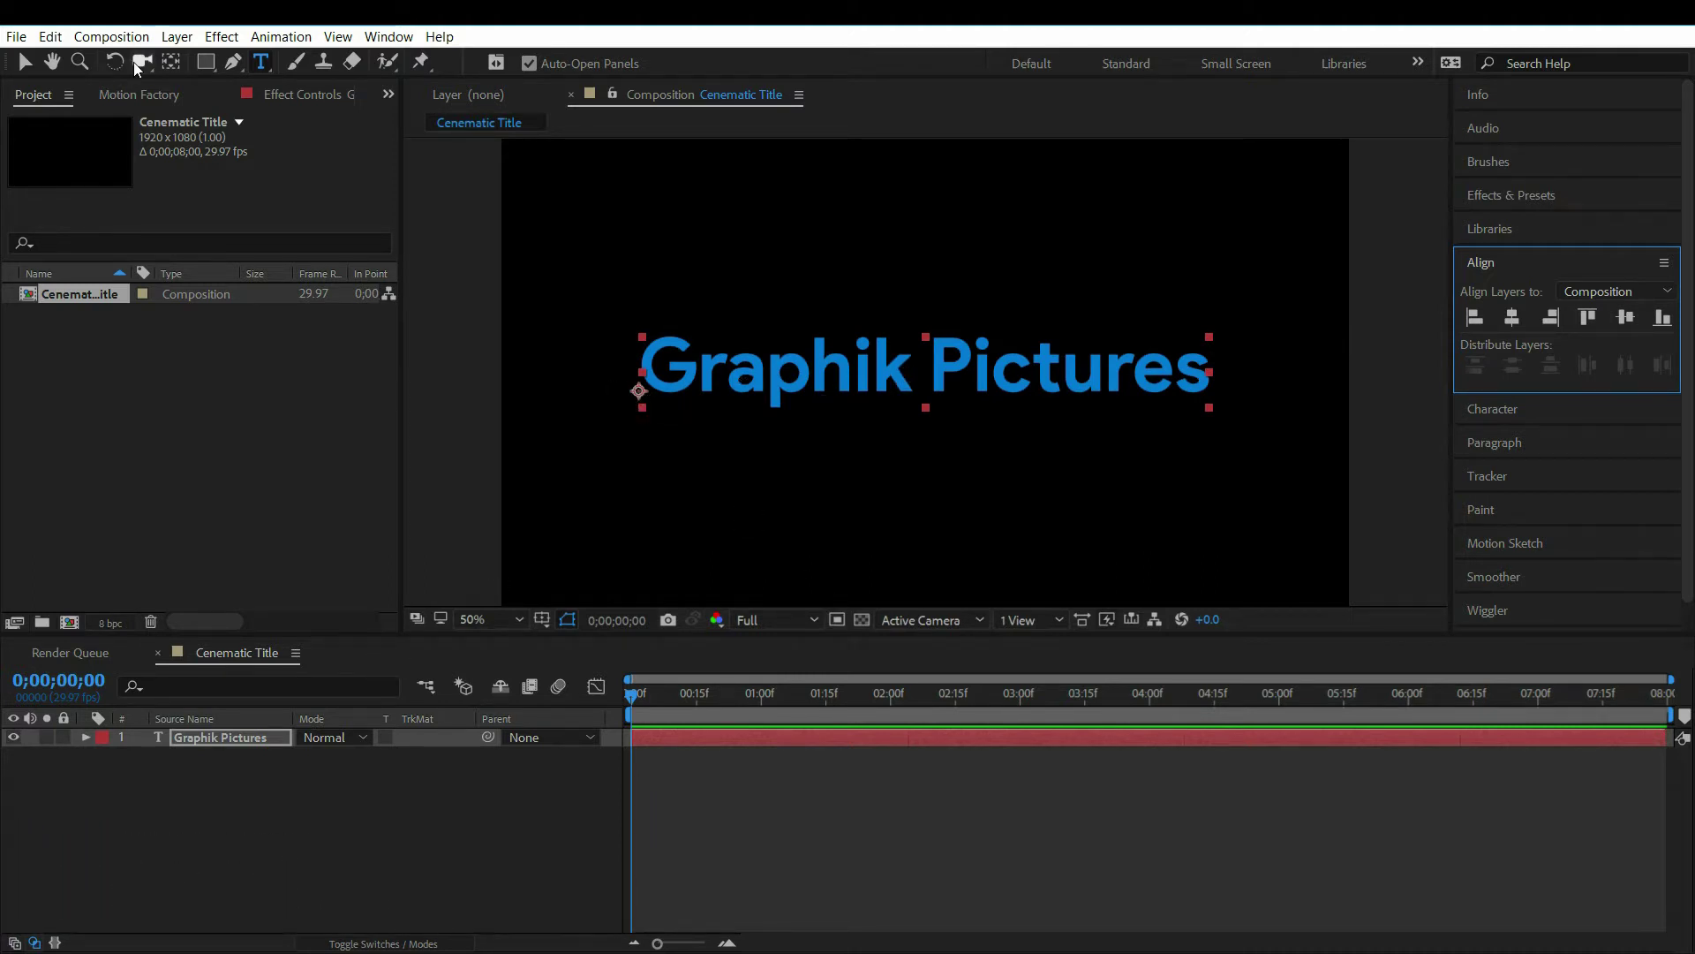
pyautogui.click(176, 36)
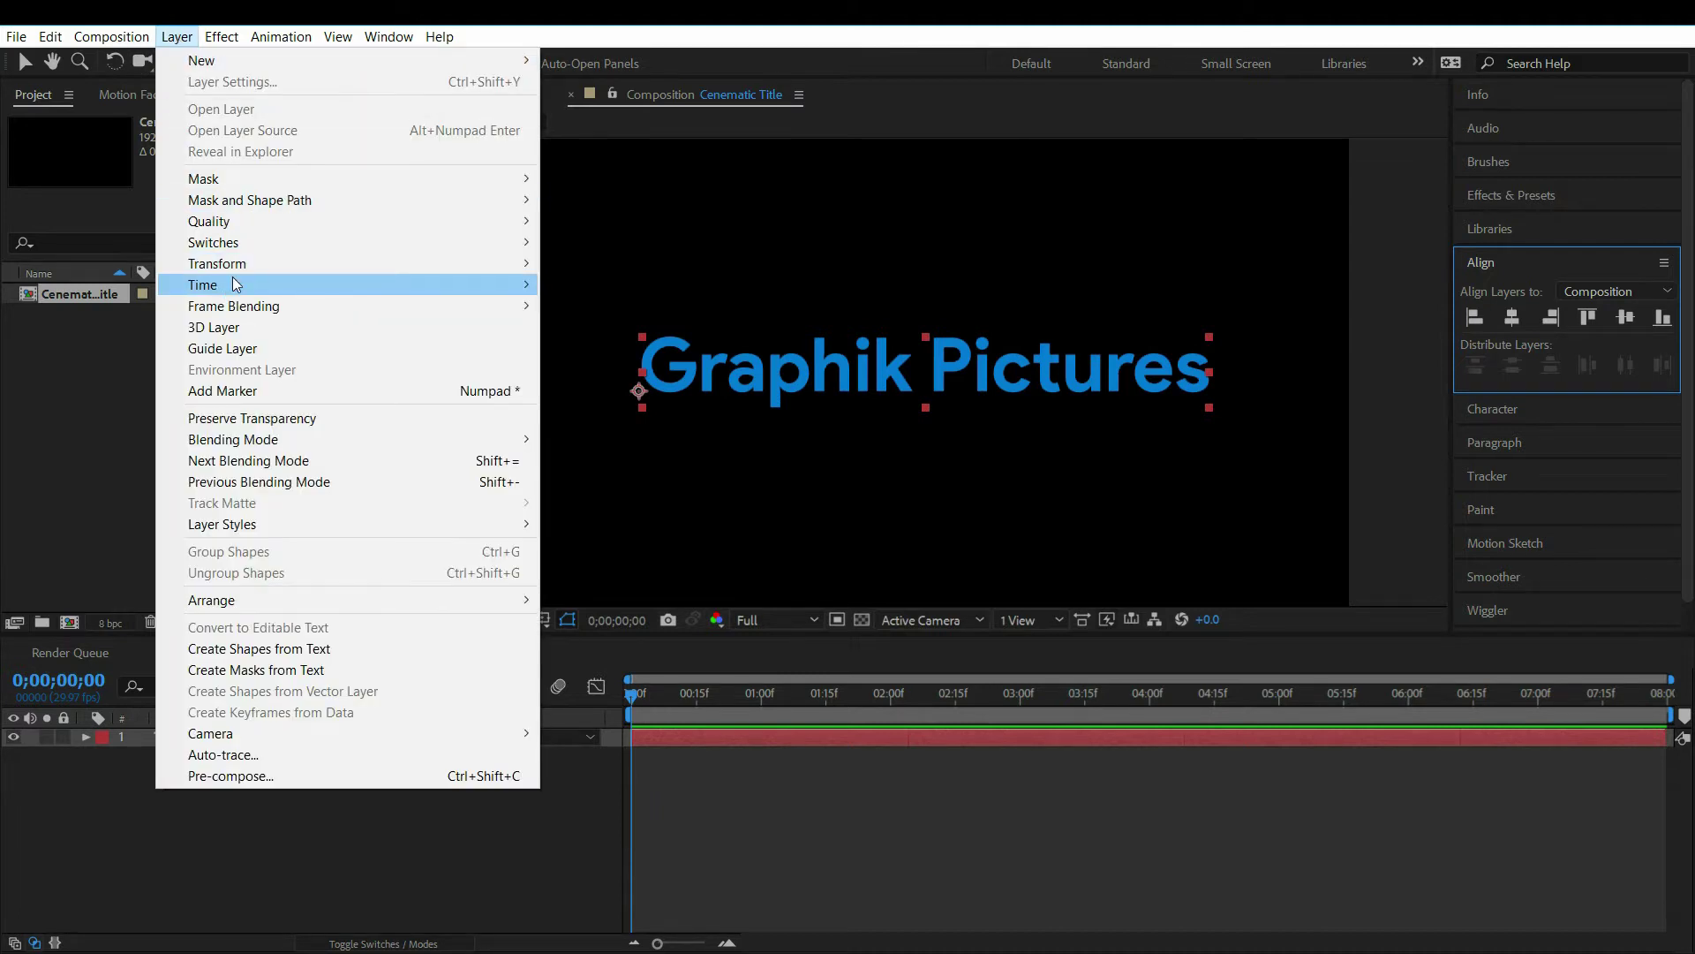
pyautogui.click(252, 263)
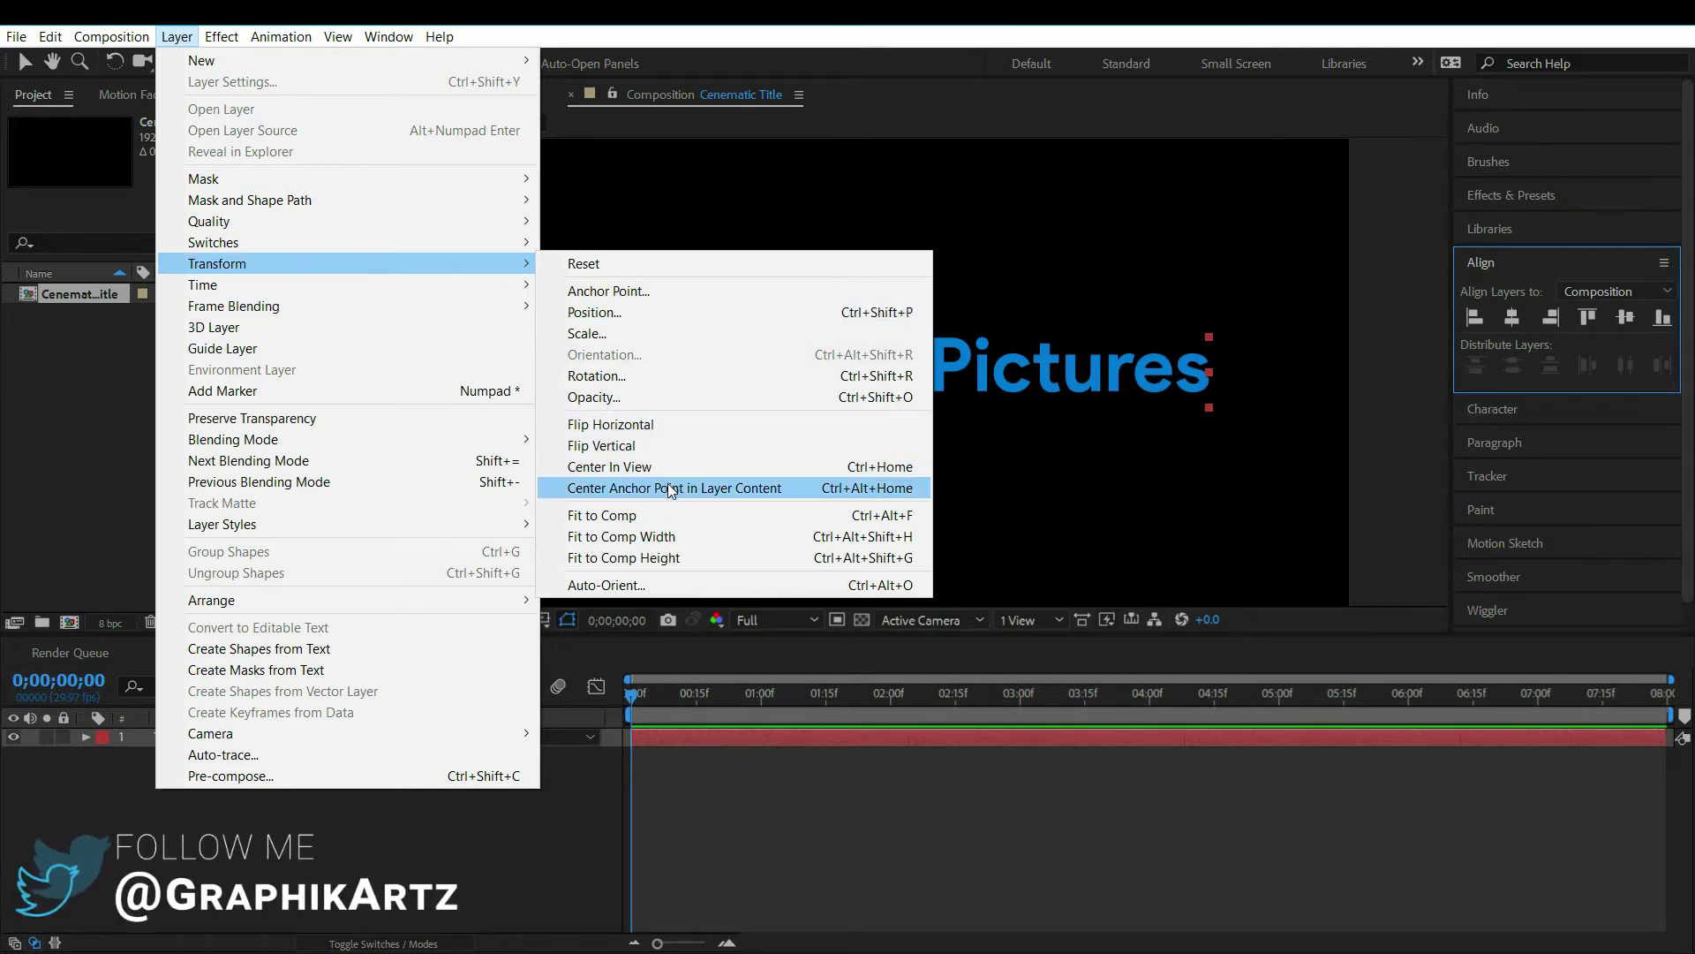
pyautogui.click(696, 488)
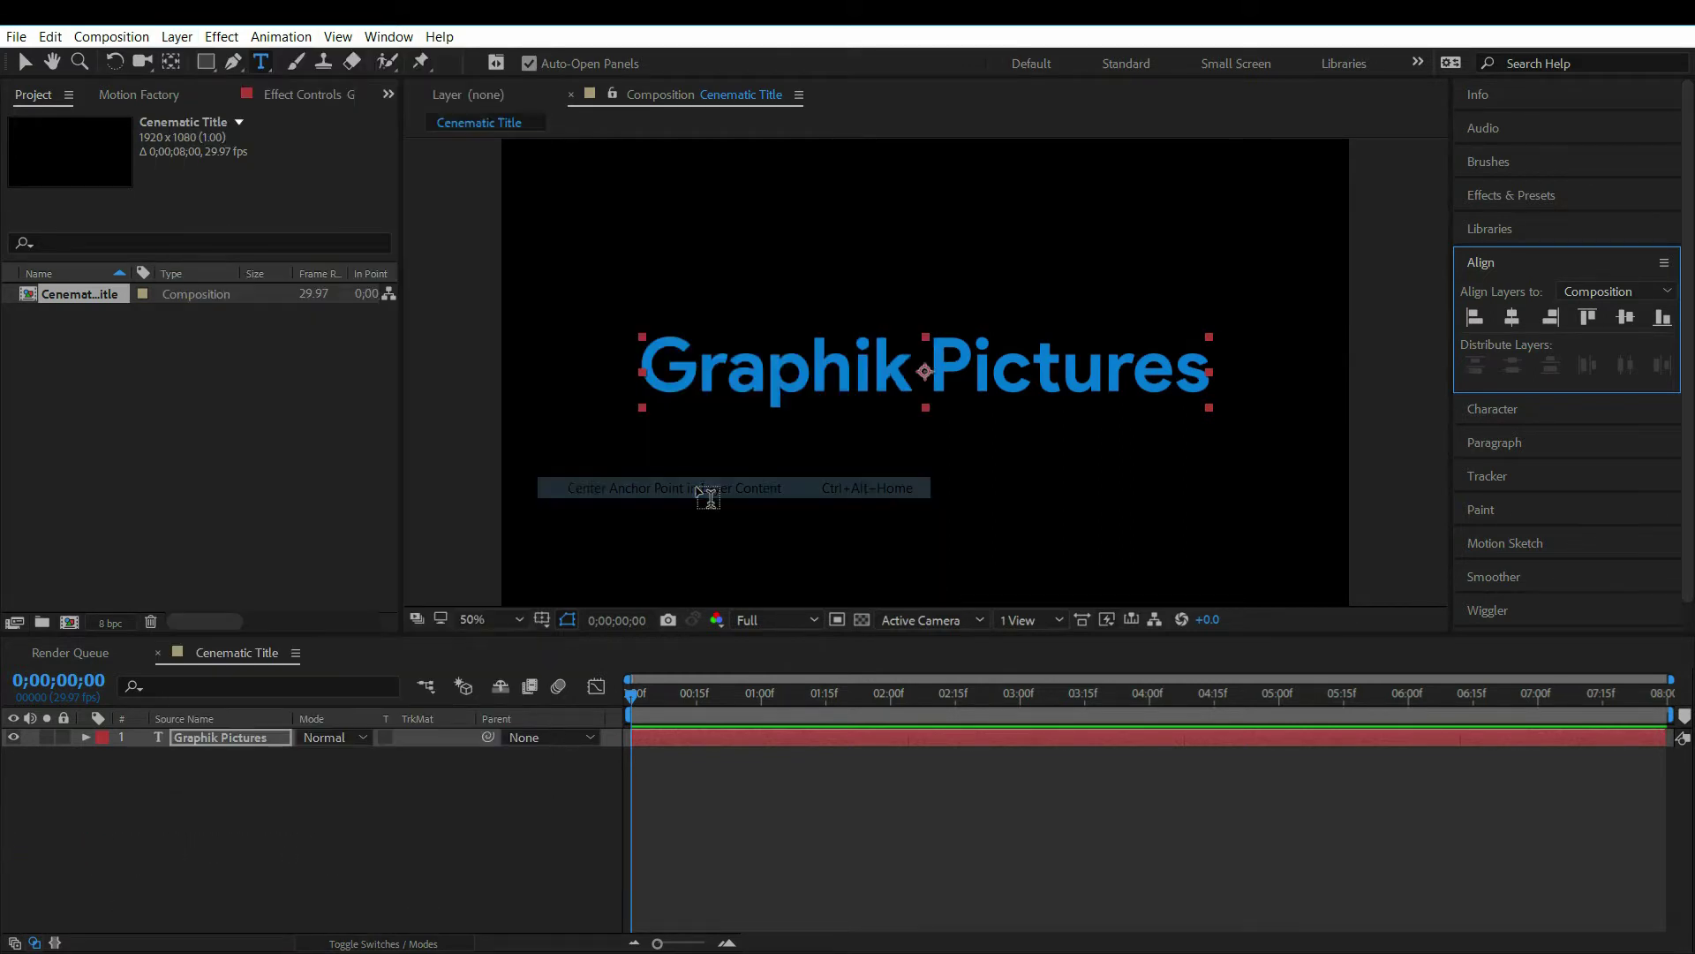
# - Keyframe the title's Scale at 120% at 0 s and 75% at 5 s
pyautogui.click(352, 782)
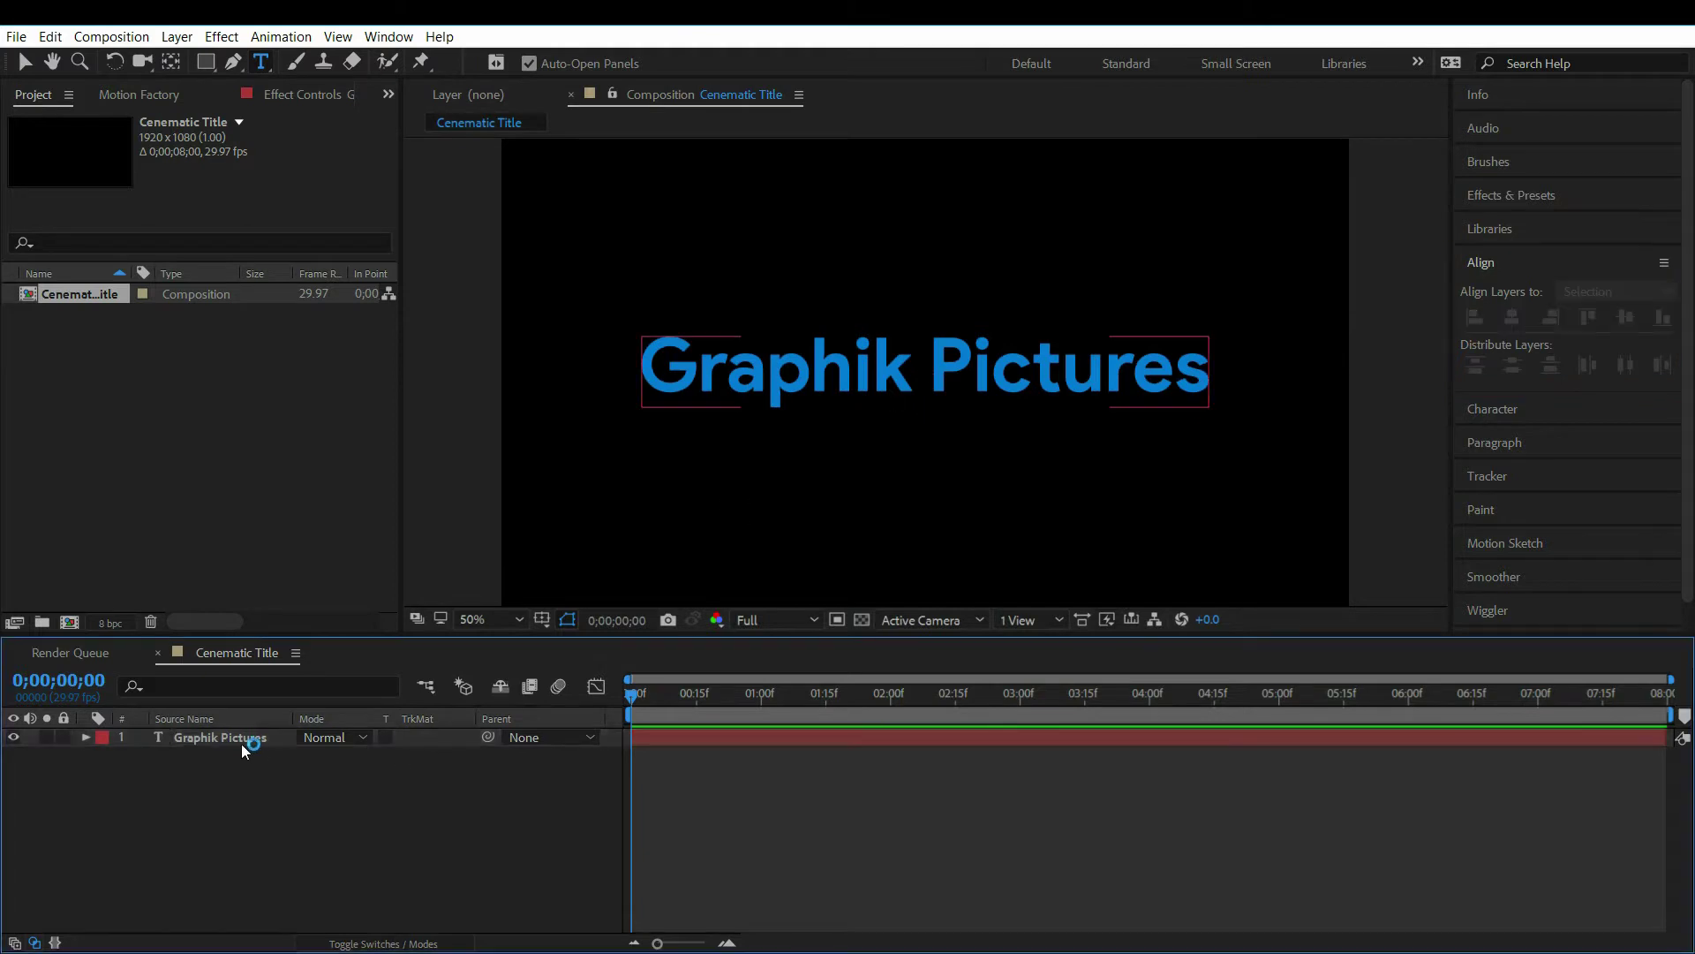
pyautogui.click(242, 736)
pyautogui.press('s')
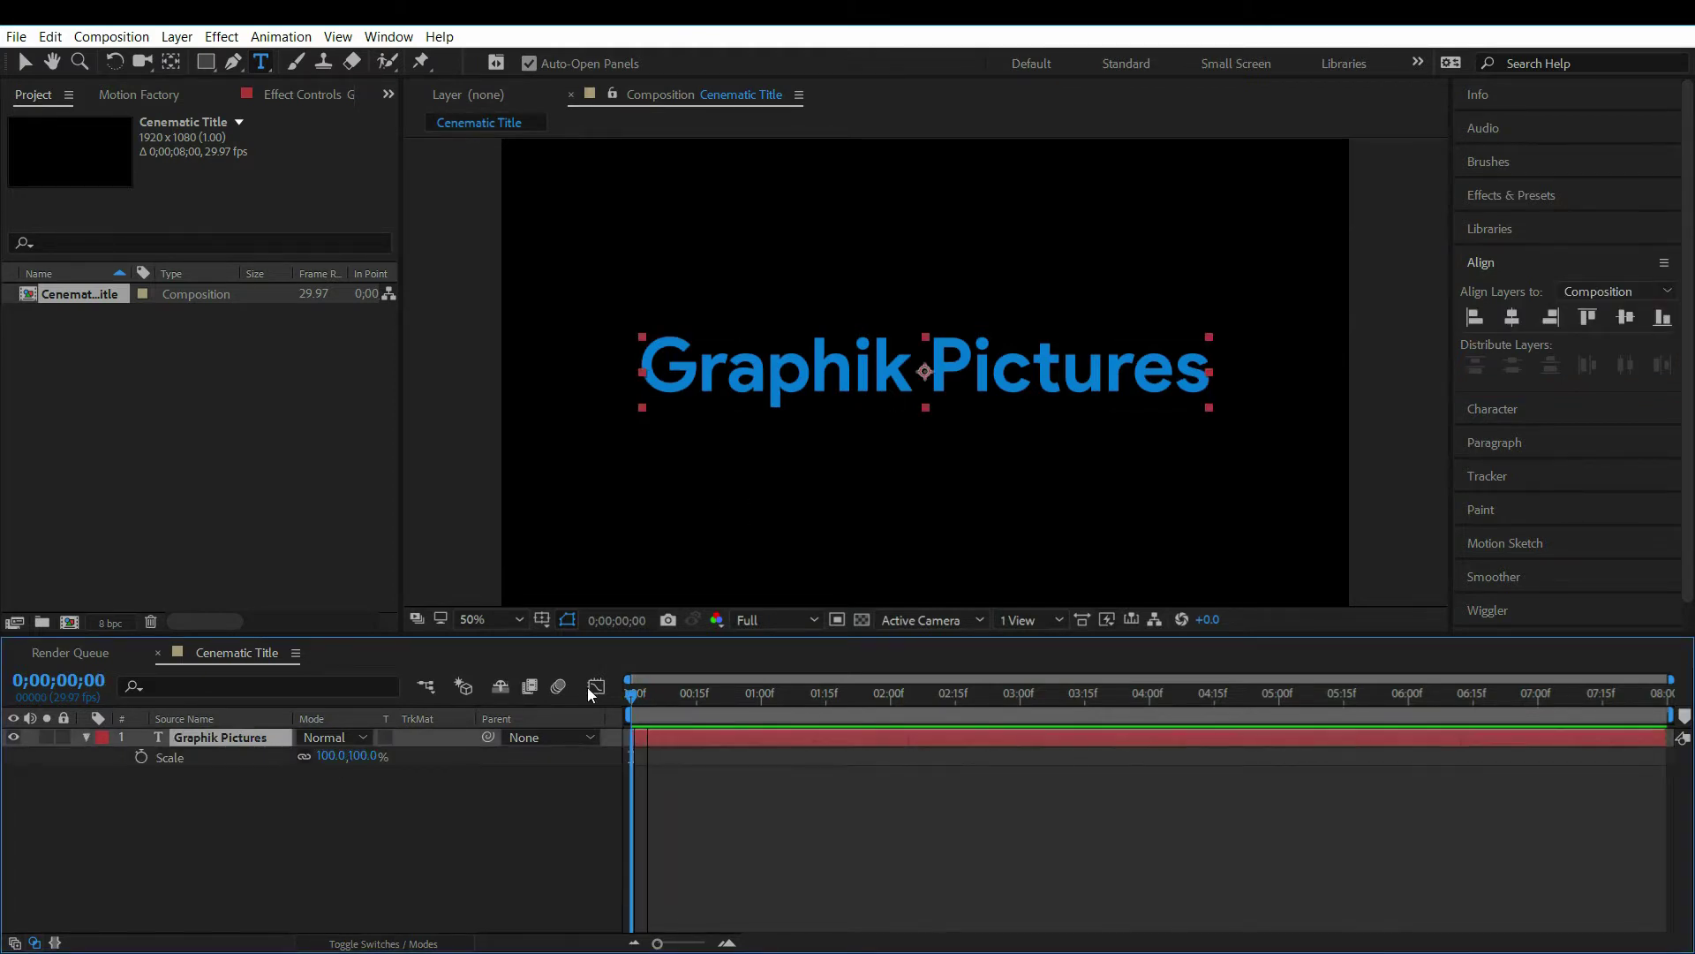
pyautogui.moveTo(326, 761); pyautogui.dragTo(352, 761)
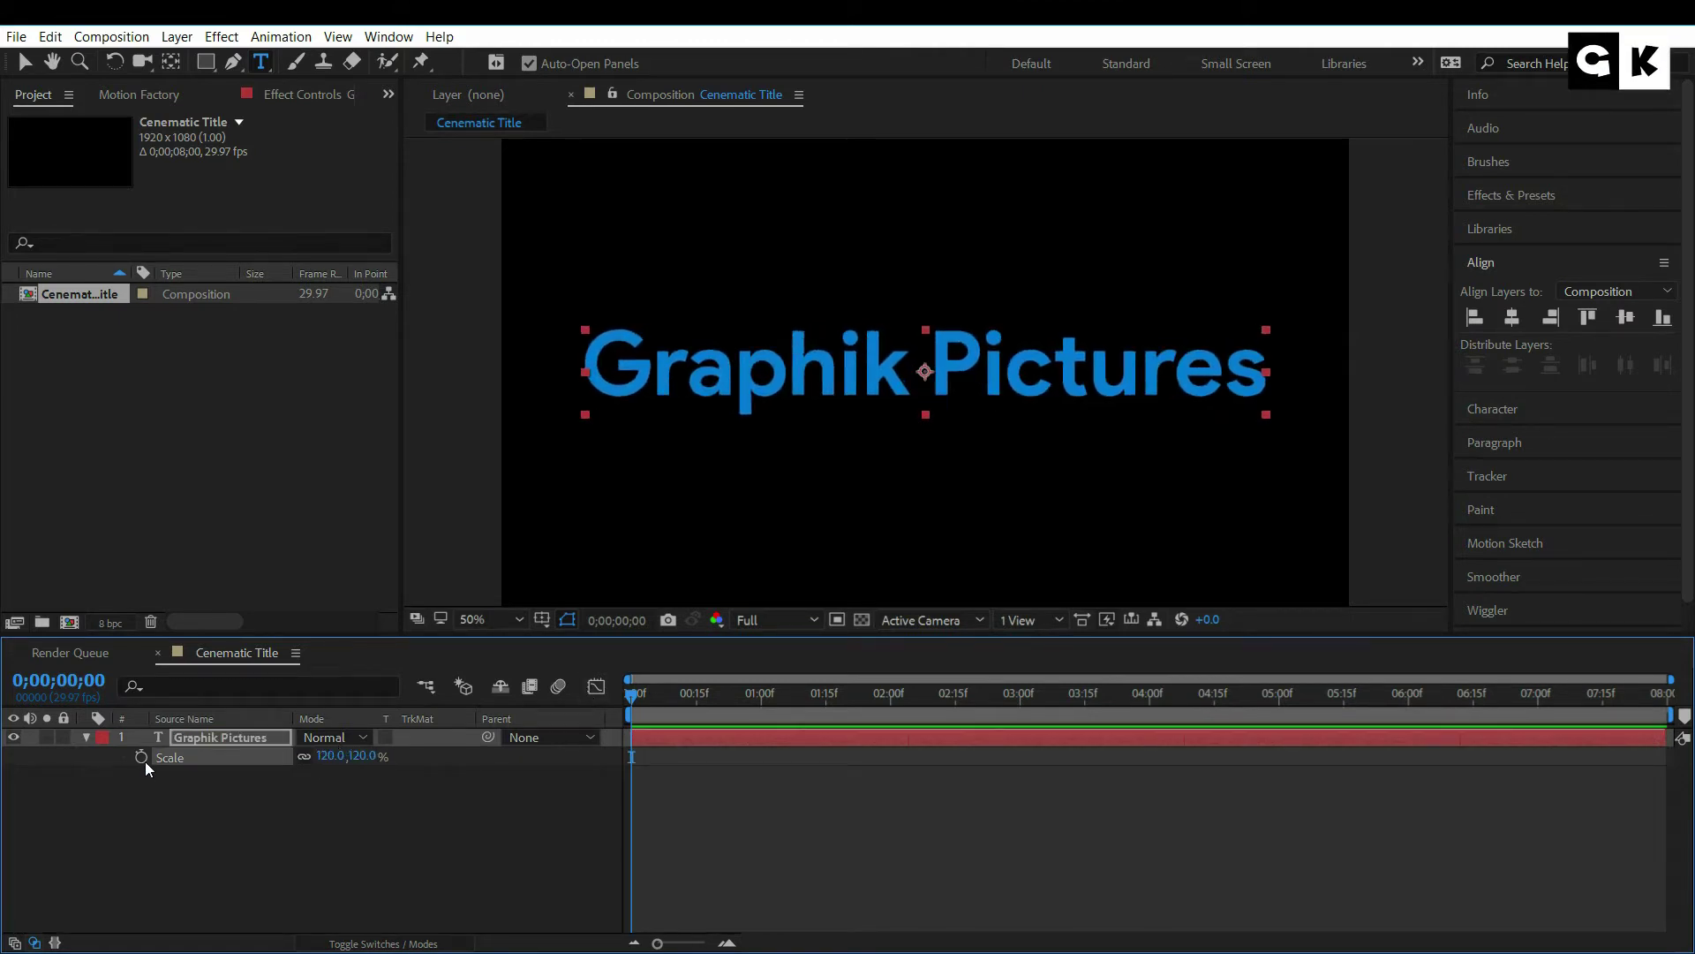
pyautogui.click(1278, 697)
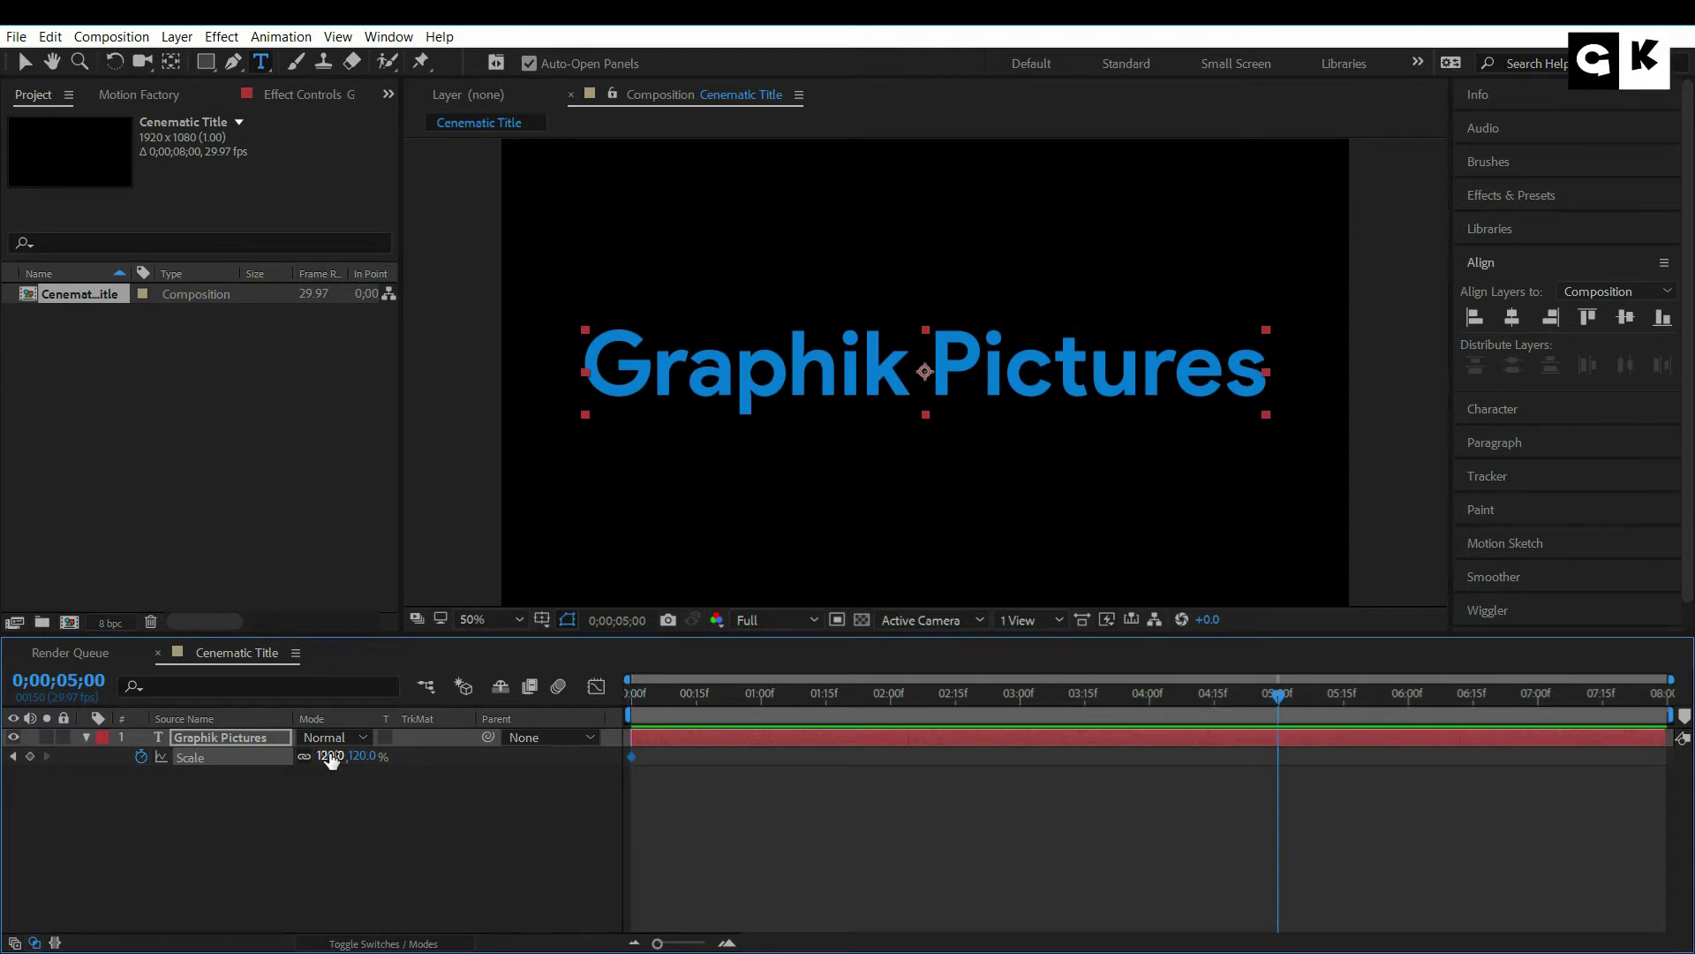
pyautogui.moveTo(329, 755); pyautogui.dragTo(283, 757)
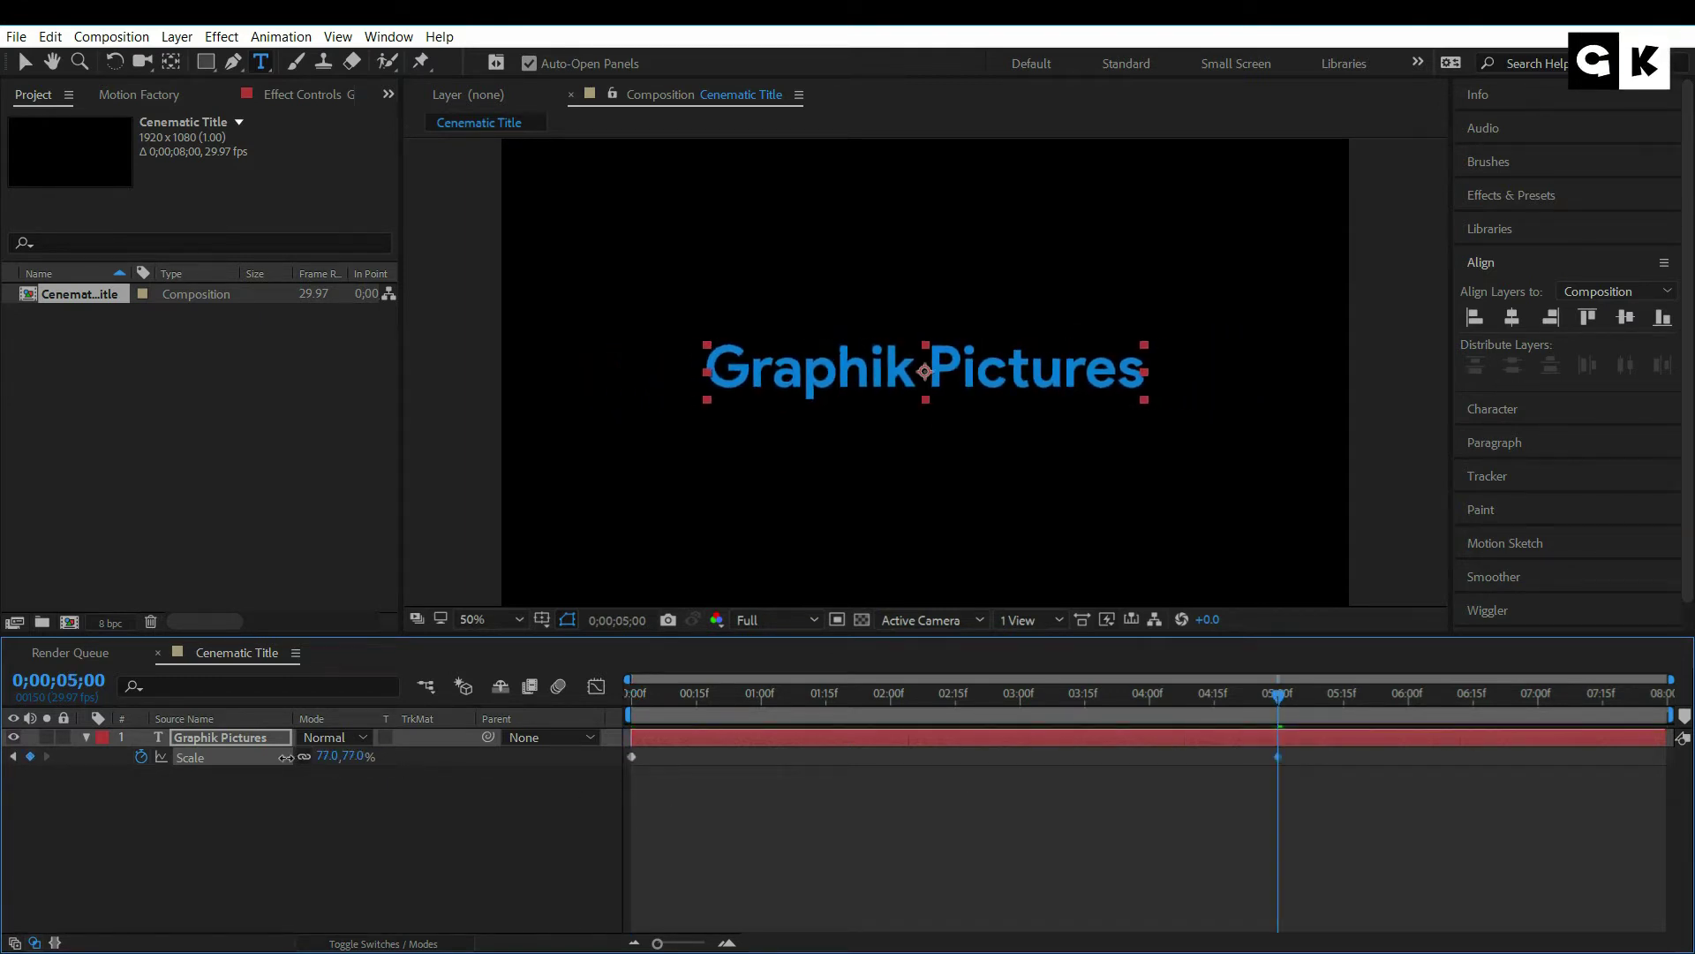
pyautogui.click(321, 756)
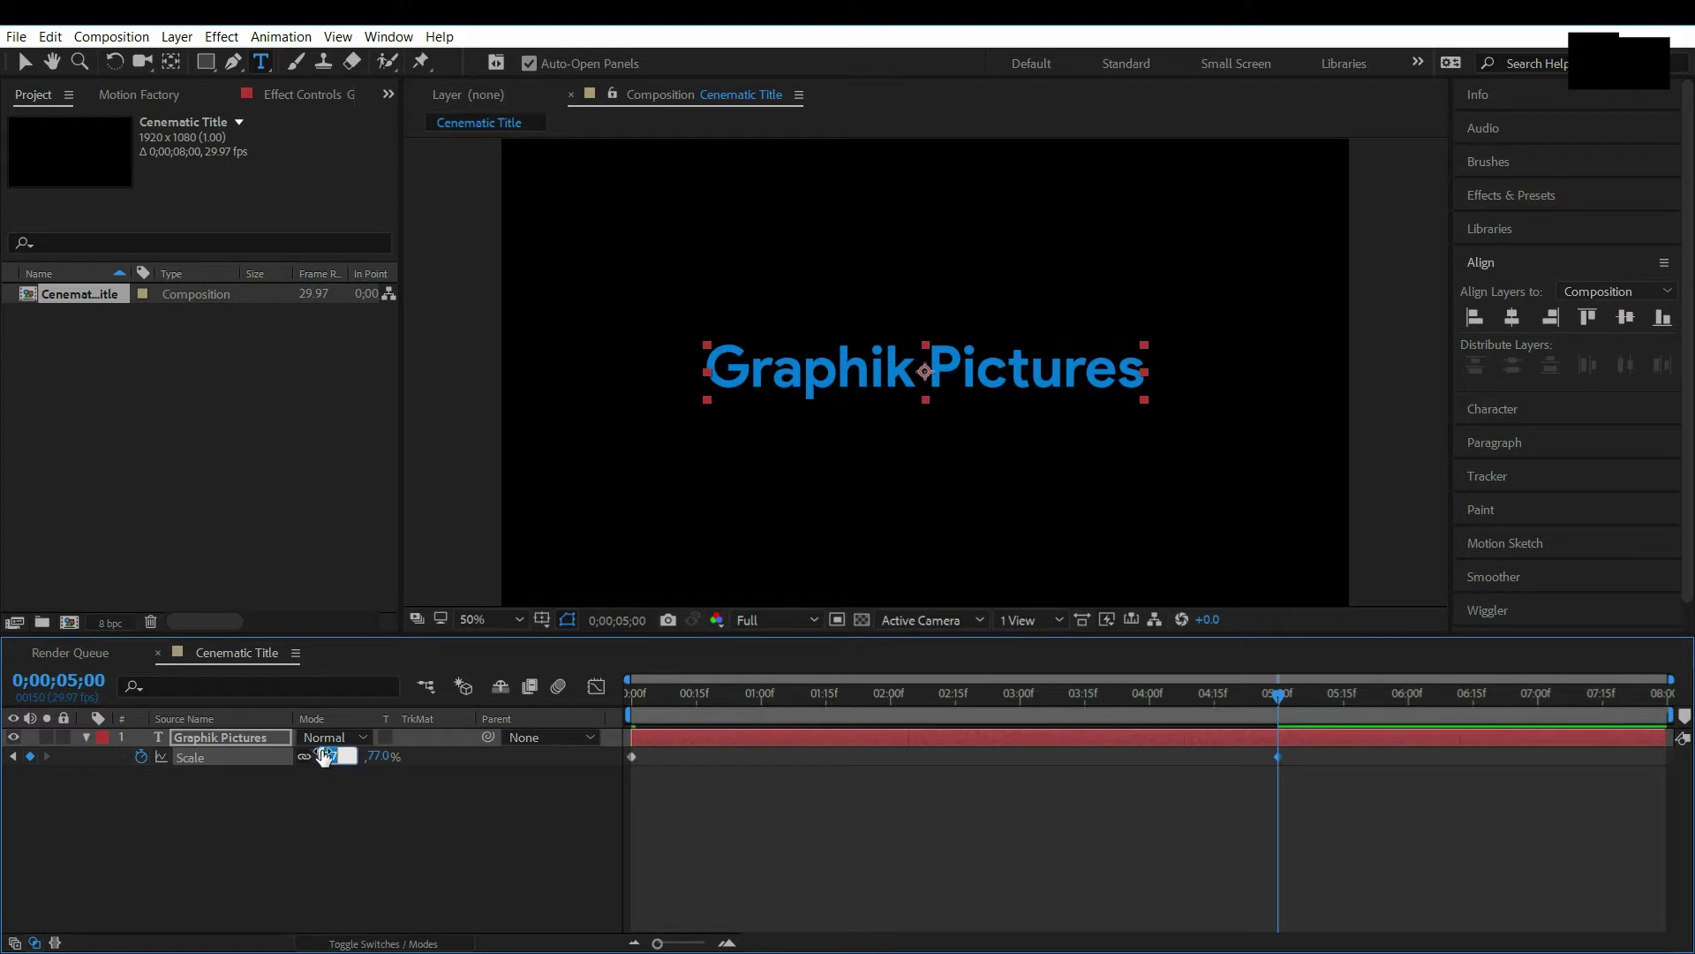
pyautogui.write('75')
pyautogui.click(348, 828)
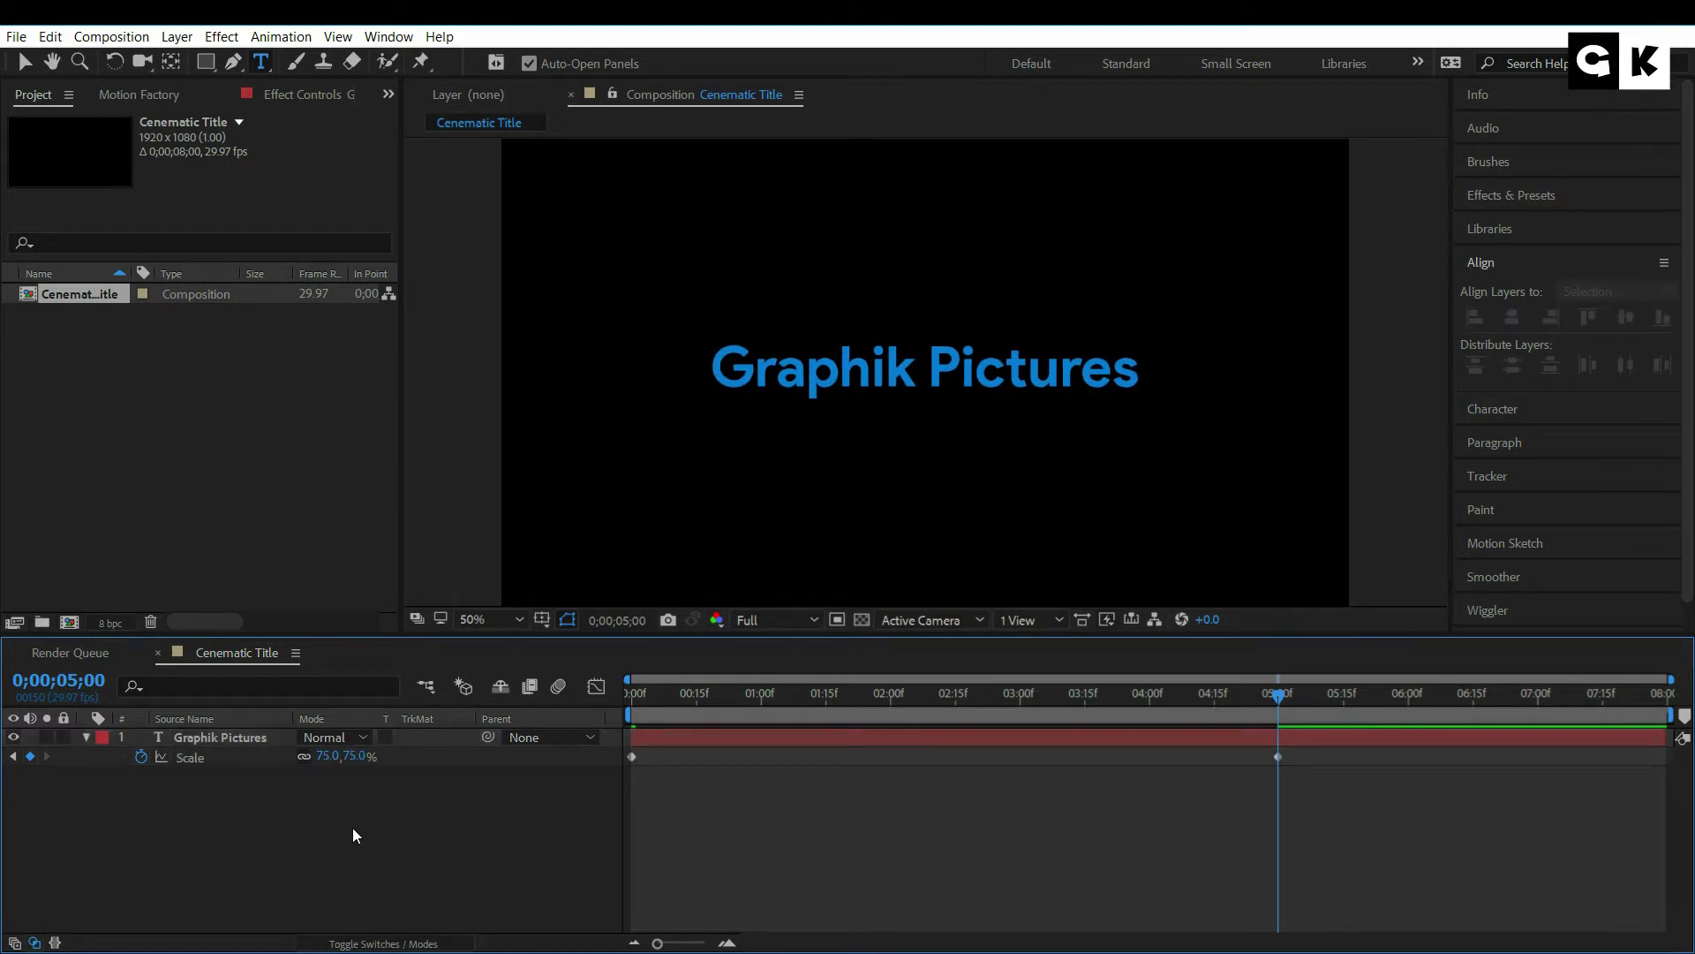
pyautogui.click(167, 740)
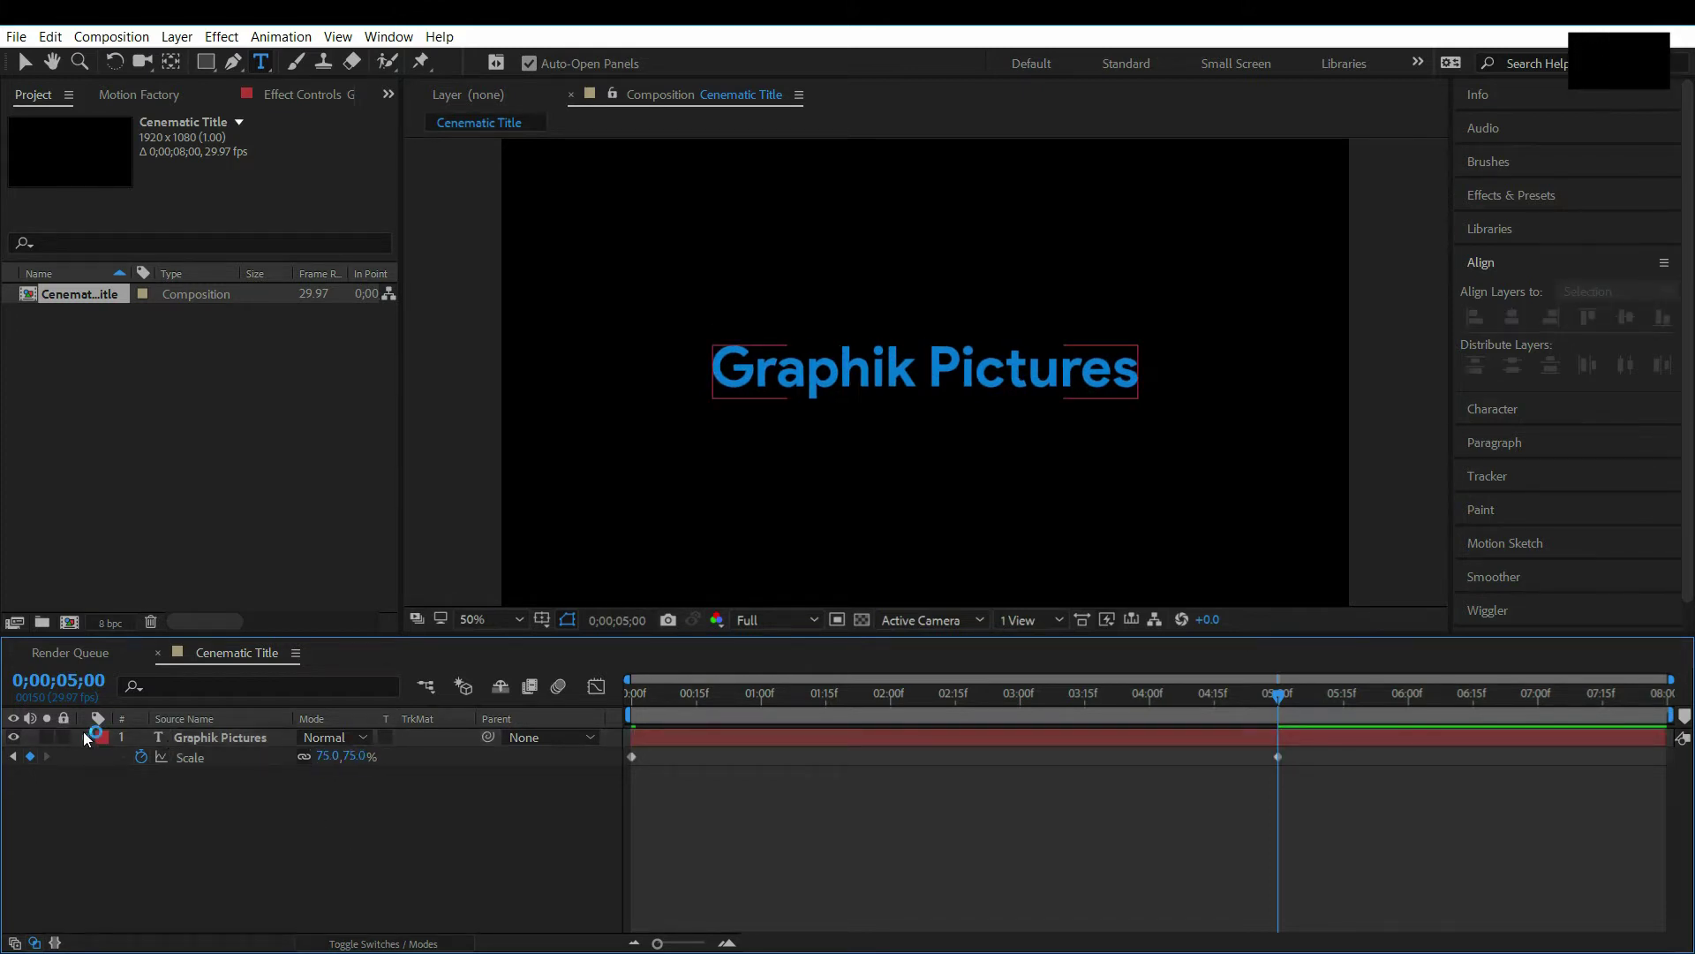
pyautogui.click(85, 737)
# - Add the expression wiggle(18,20) to the title layer's Opacity
pyautogui.click(191, 738)
pyautogui.press('t')
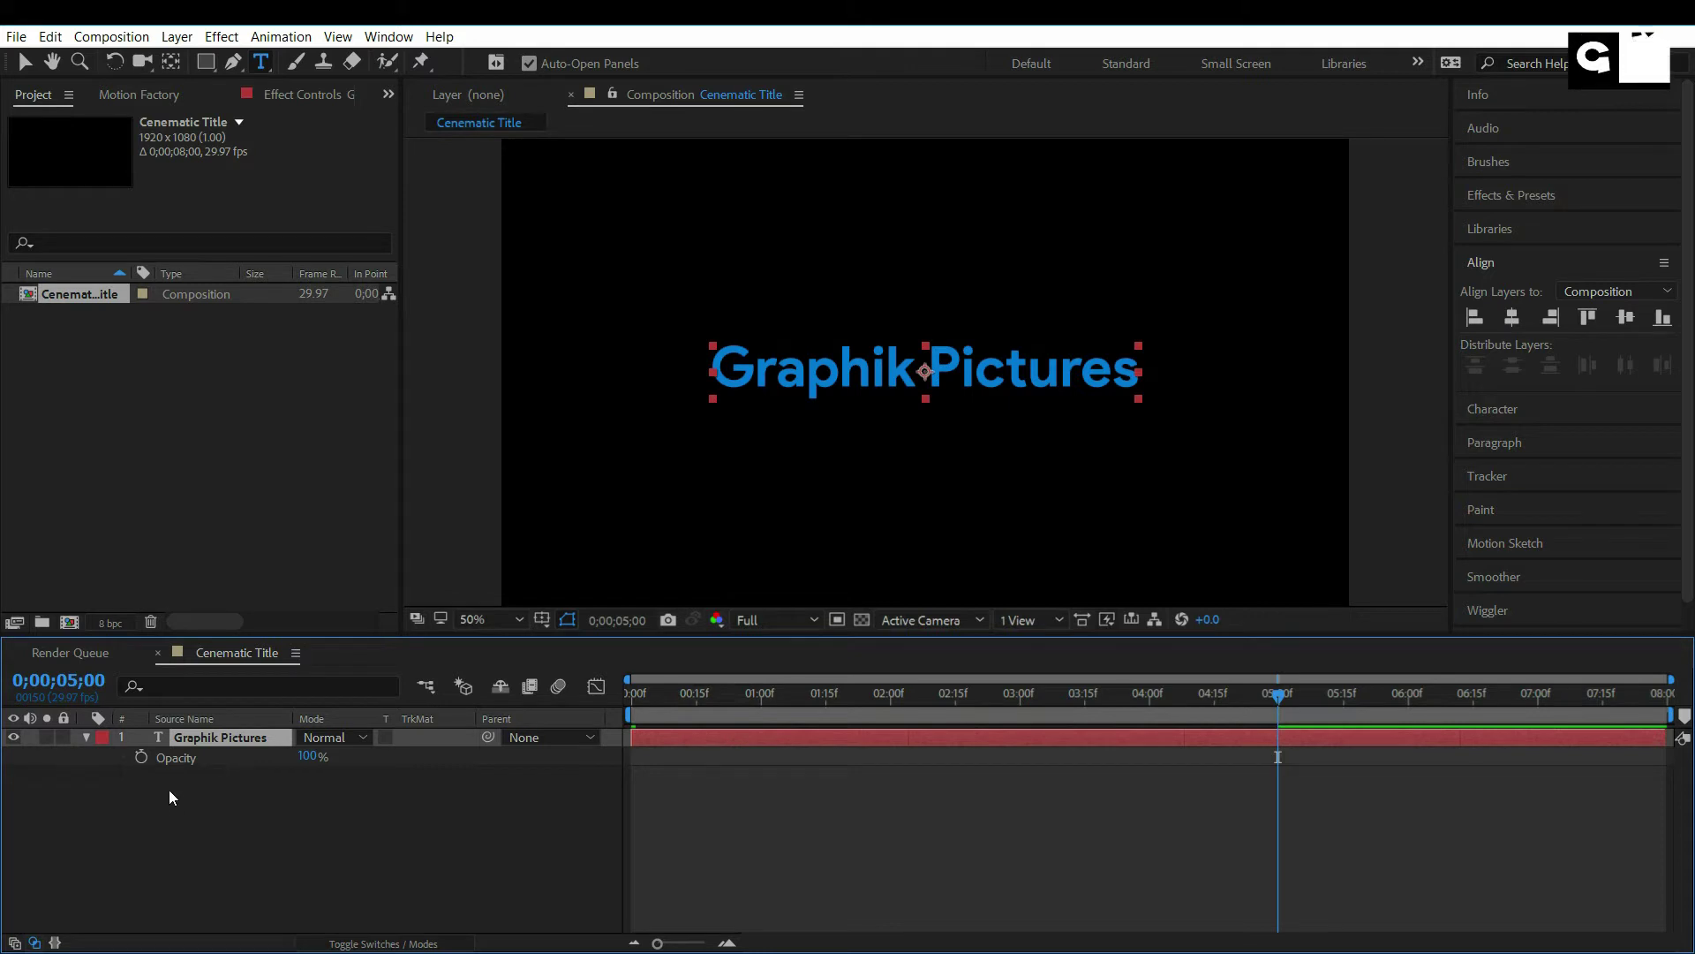
pyautogui.keyDown('alt'); pyautogui.click(139, 756); pyautogui.keyUp('alt')
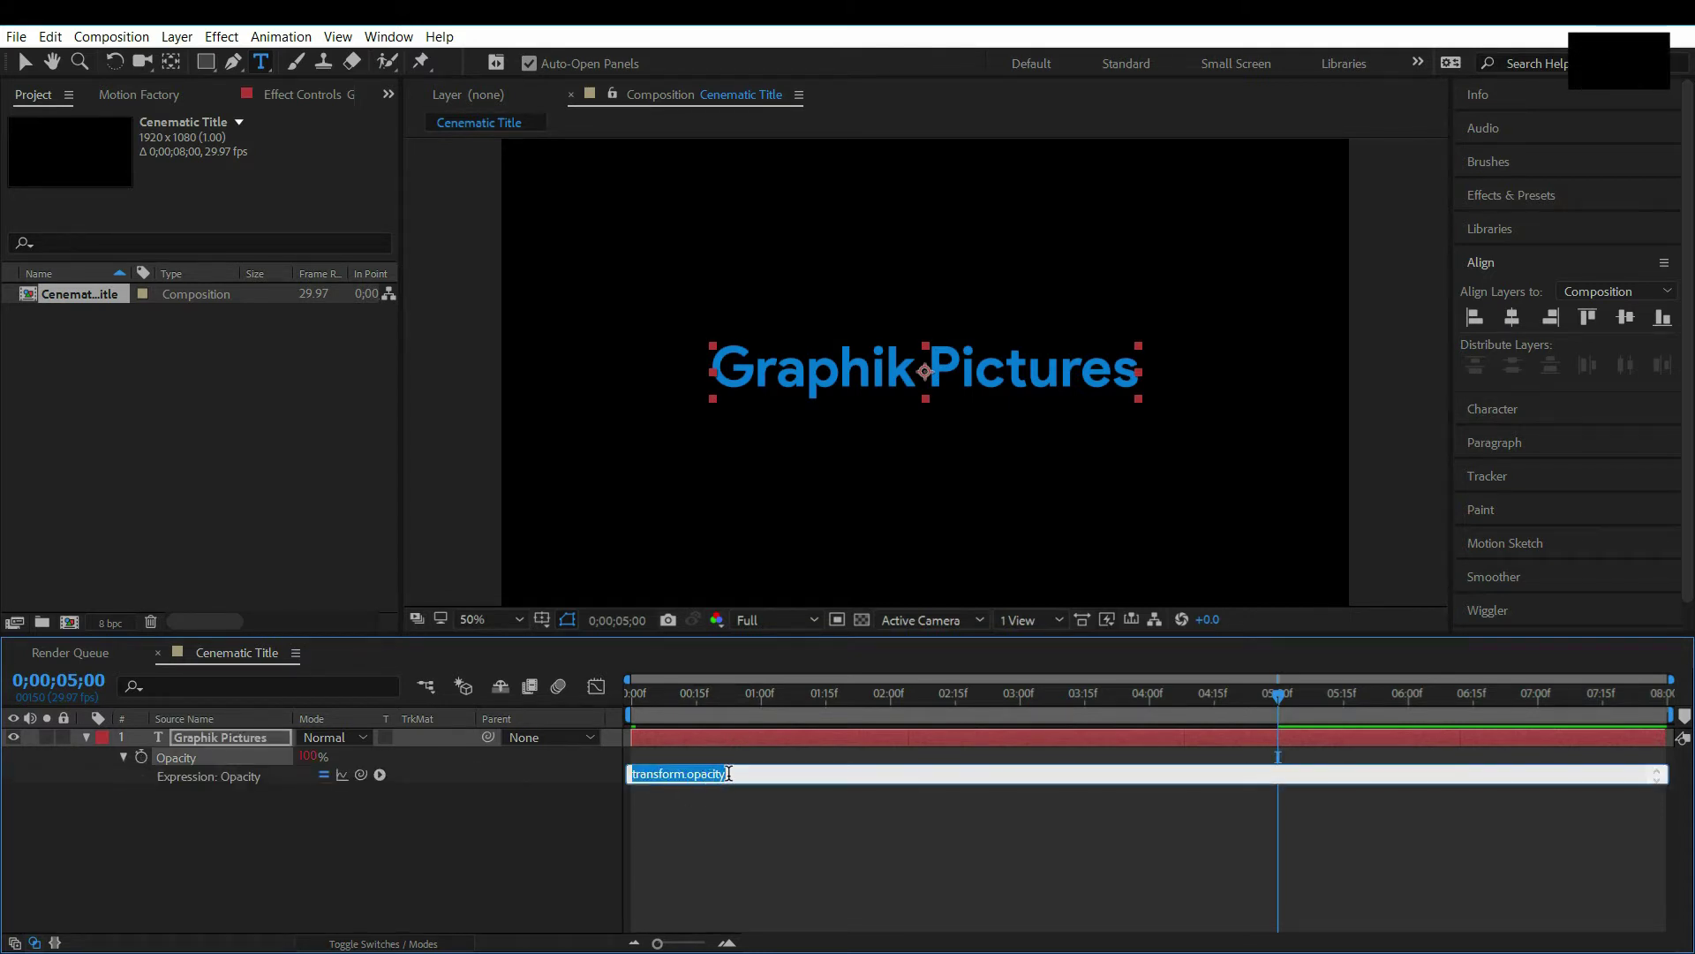
pyautogui.press('BackSpace')
pyautogui.write('wi')
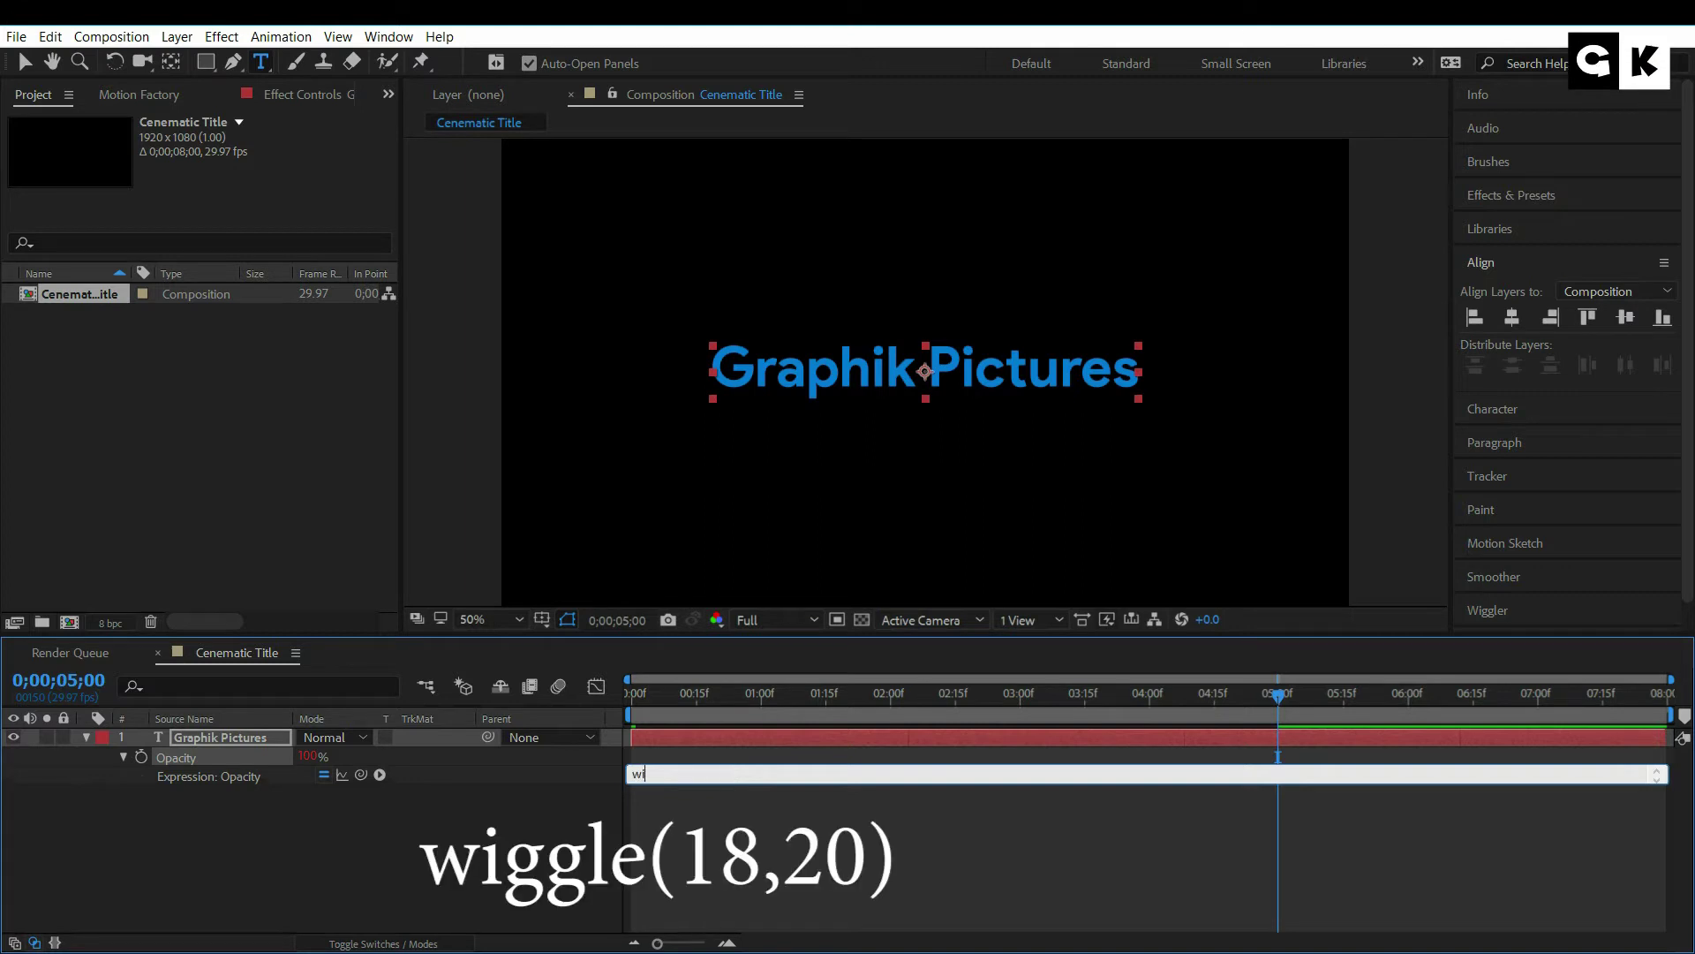
pyautogui.write('ggle(')
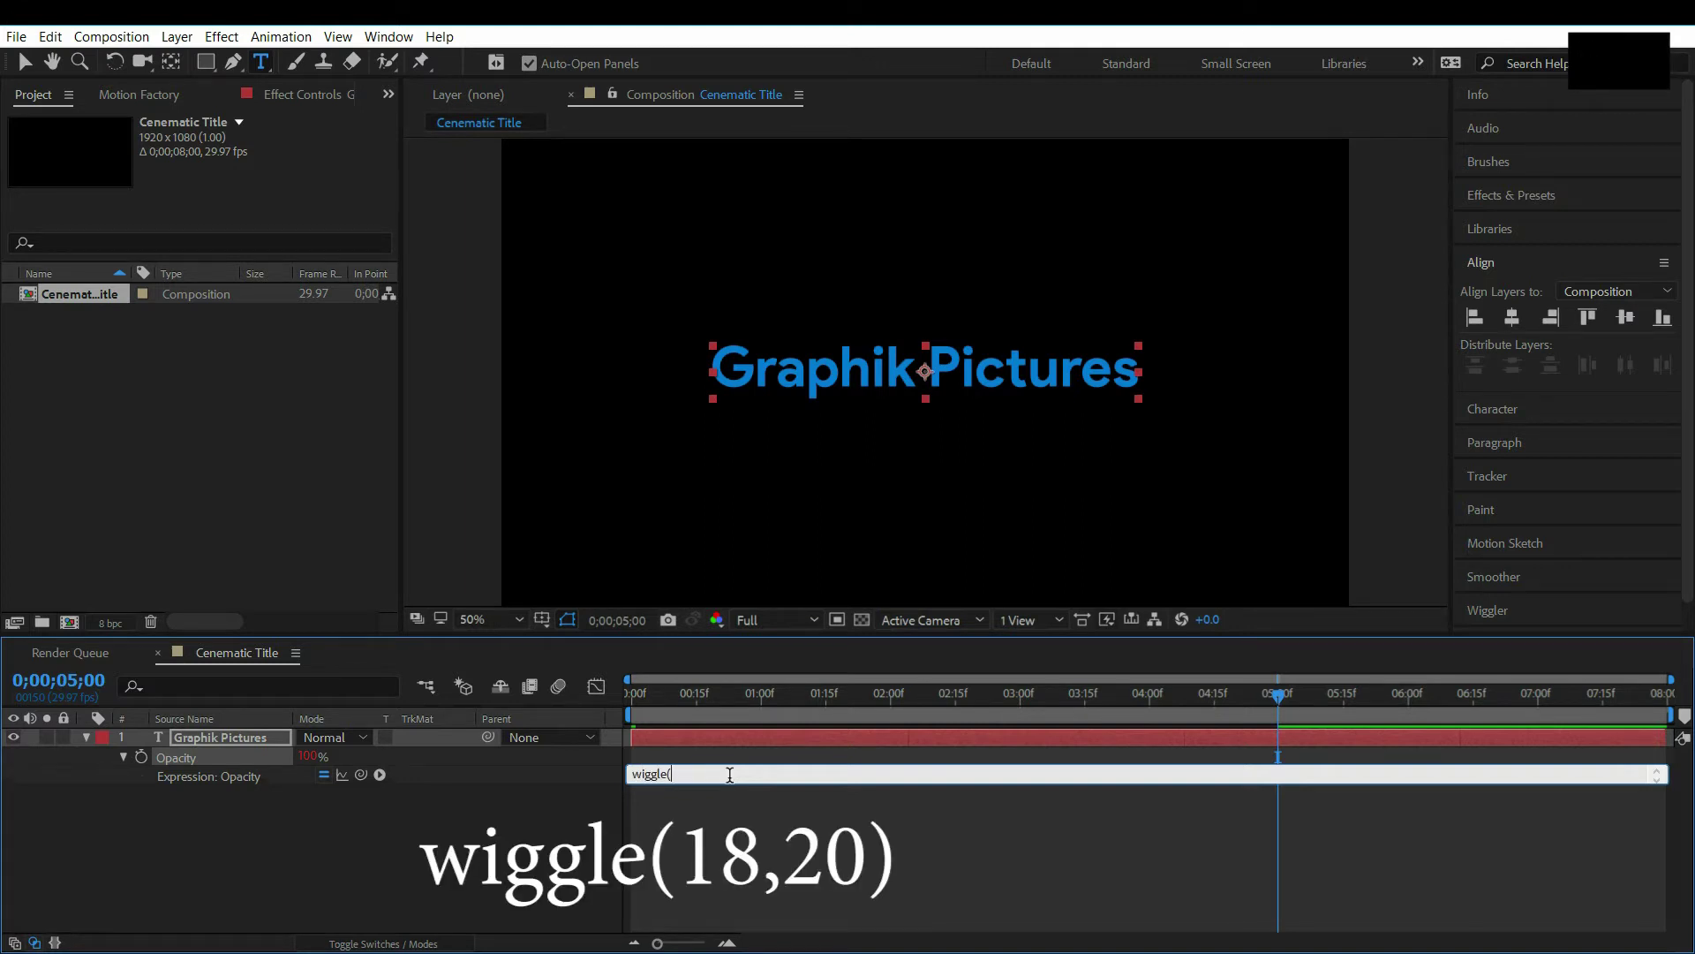
pyautogui.write('18,20)')
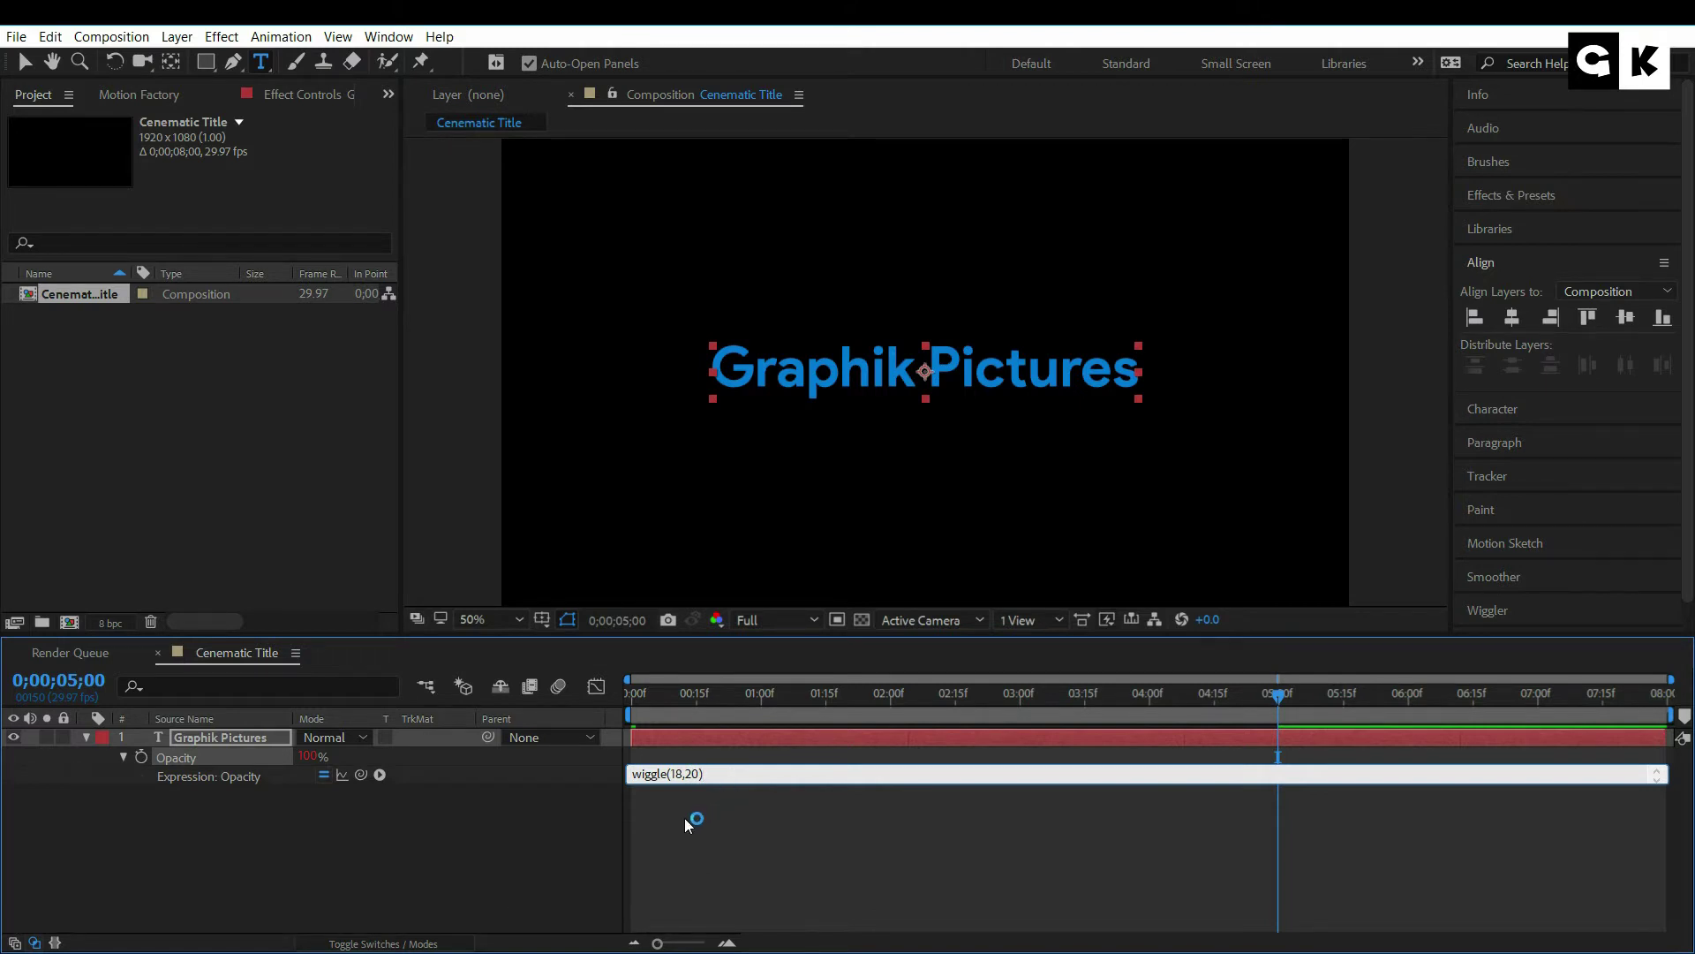
pyautogui.click(685, 817)
# - Preview the flickering title from the start, then collapse the layer's properties
pyautogui.moveTo(671, 701); pyautogui.dragTo(574, 696)
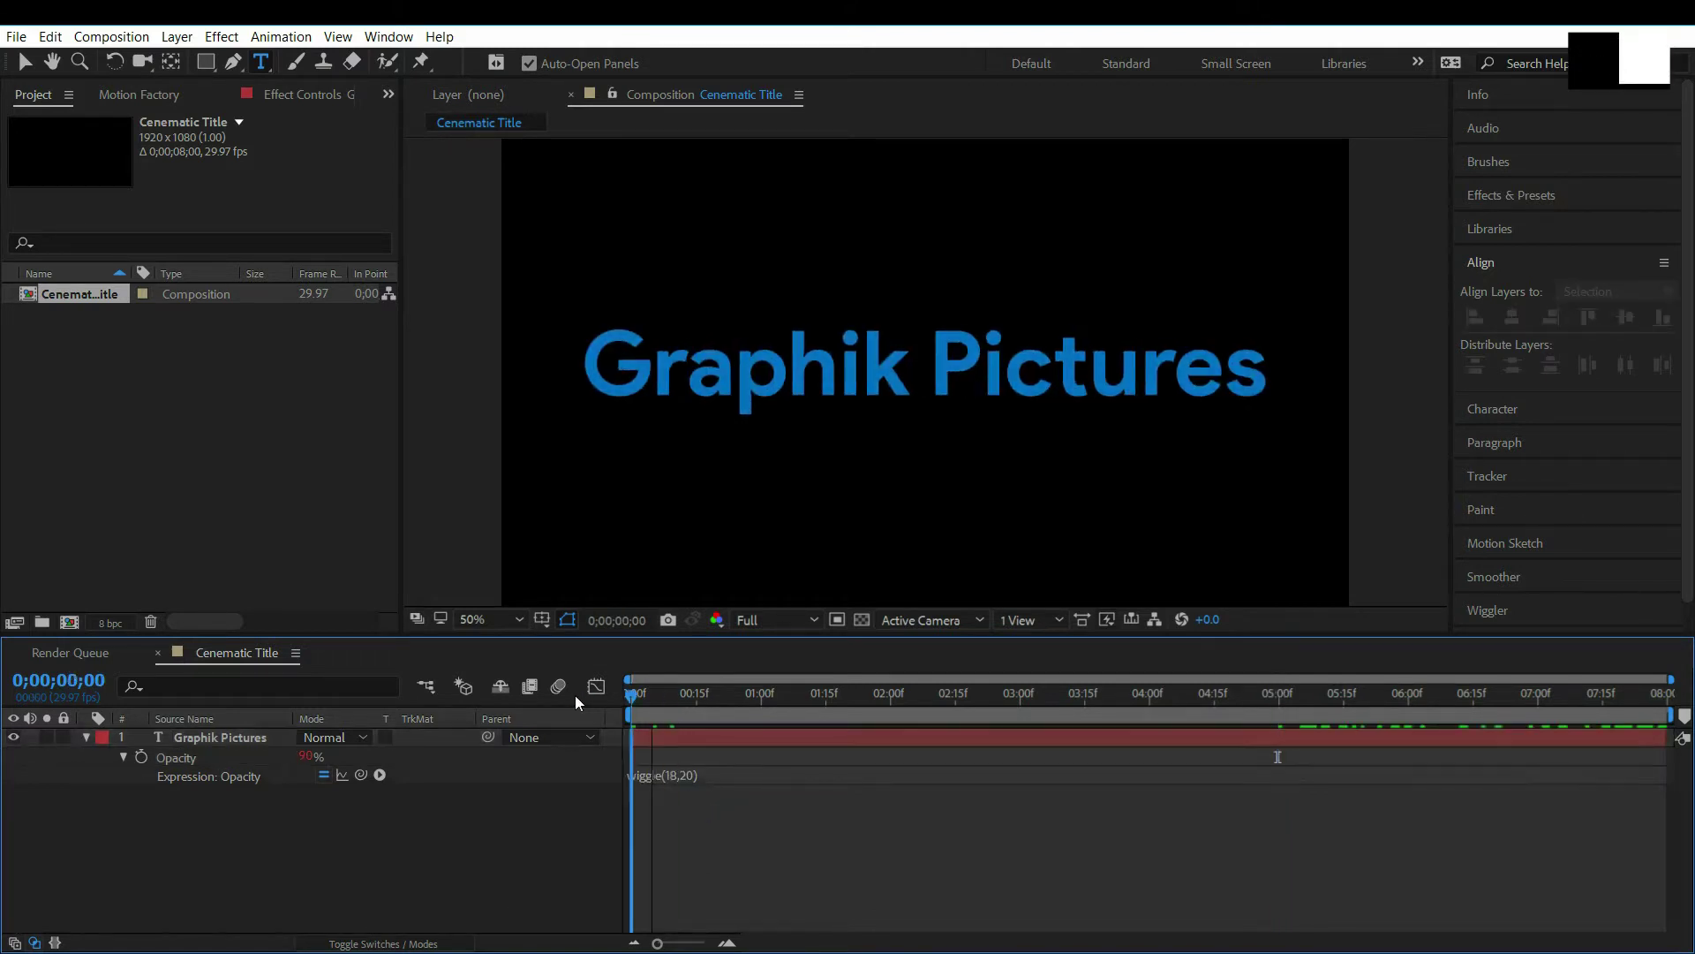
pyautogui.press('space')
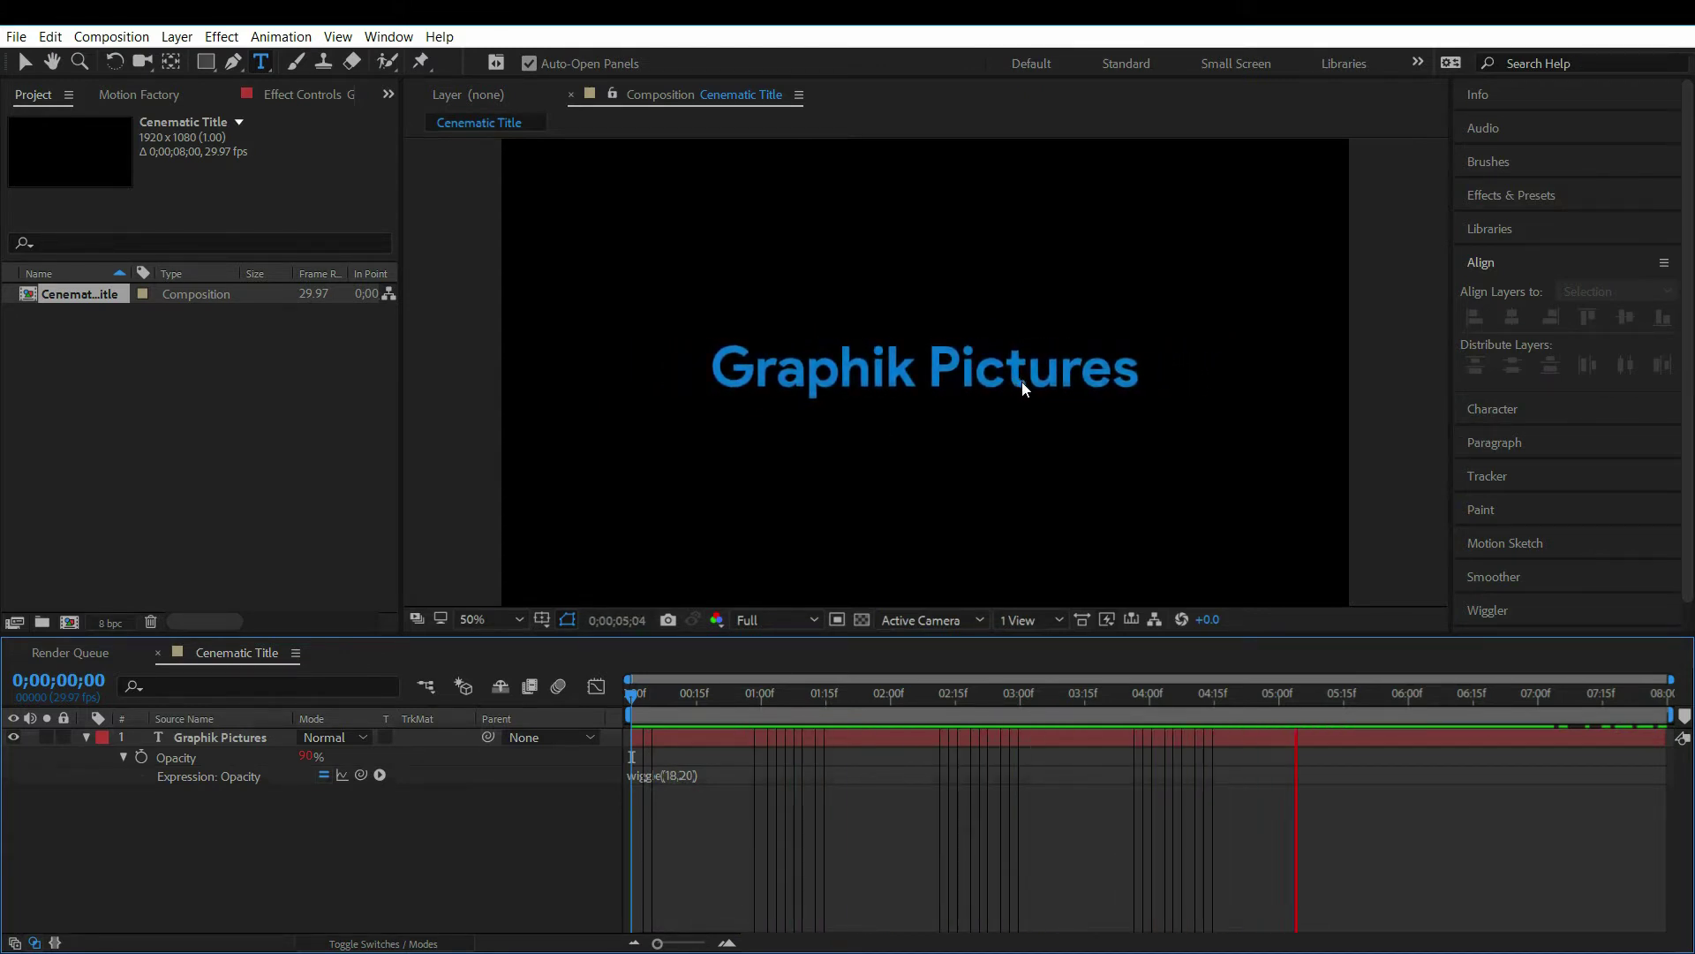
pyautogui.press('space')
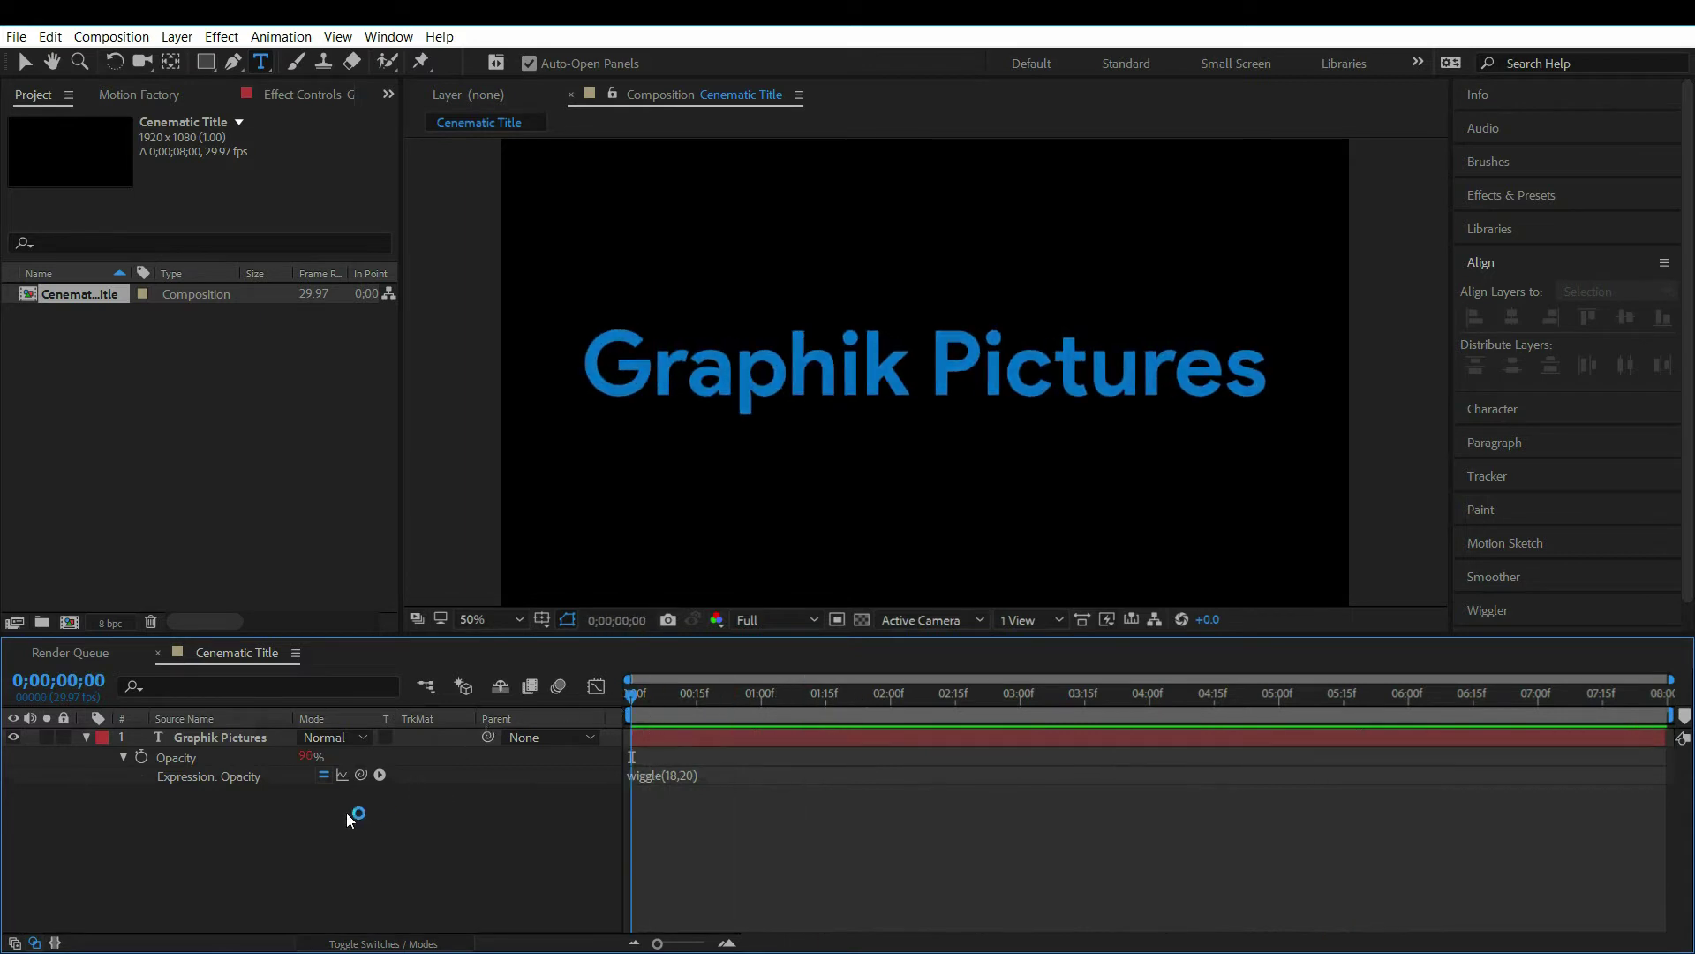
pyautogui.click(85, 736)
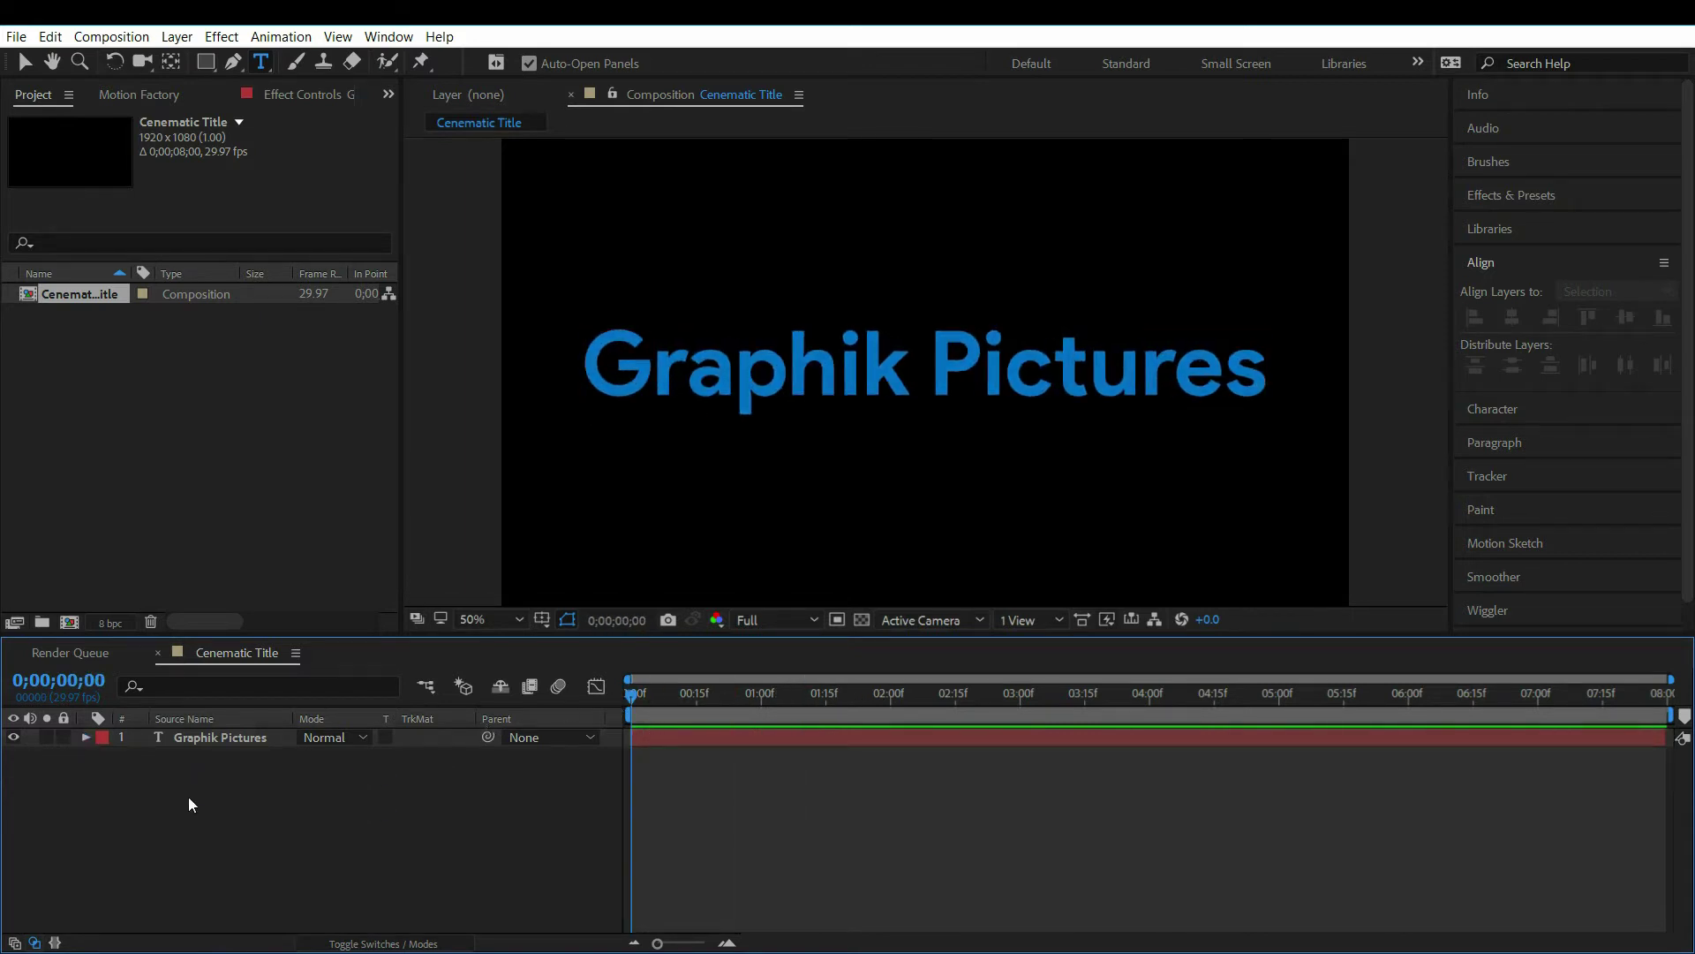
# - Apply the Fast Blur (Legacy) effect to the Graphik Pictures title layer
pyautogui.click(217, 737)
pyautogui.hotkey('ctrl', 'space')
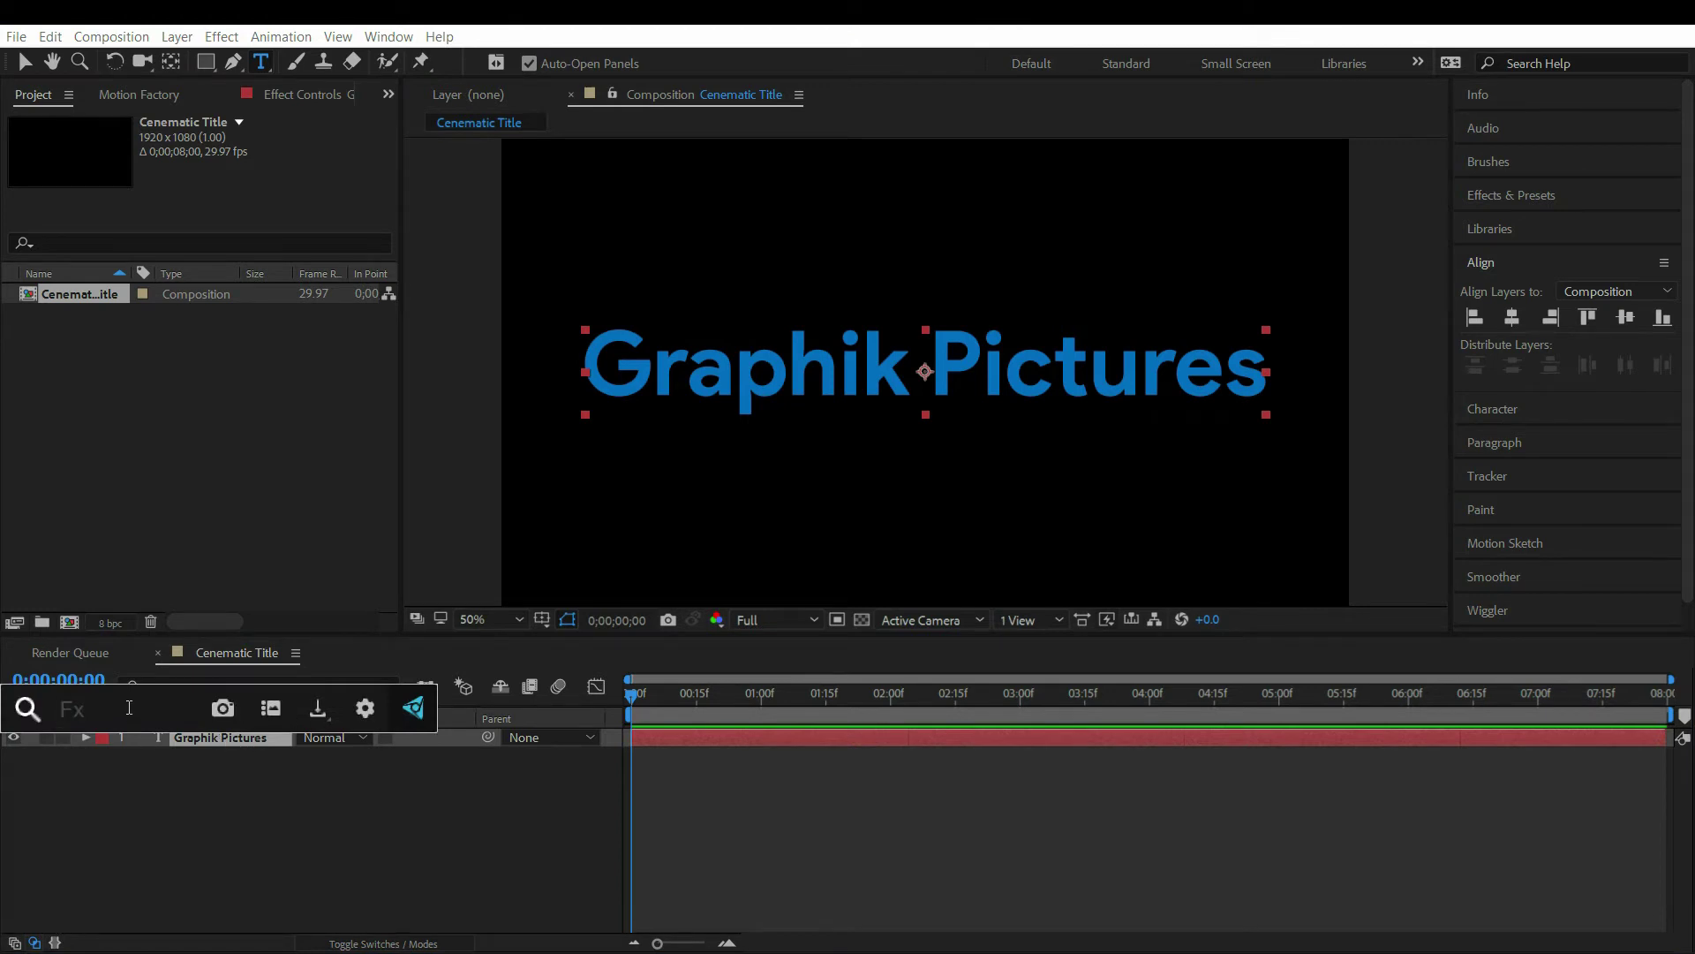
pyautogui.write('fast')
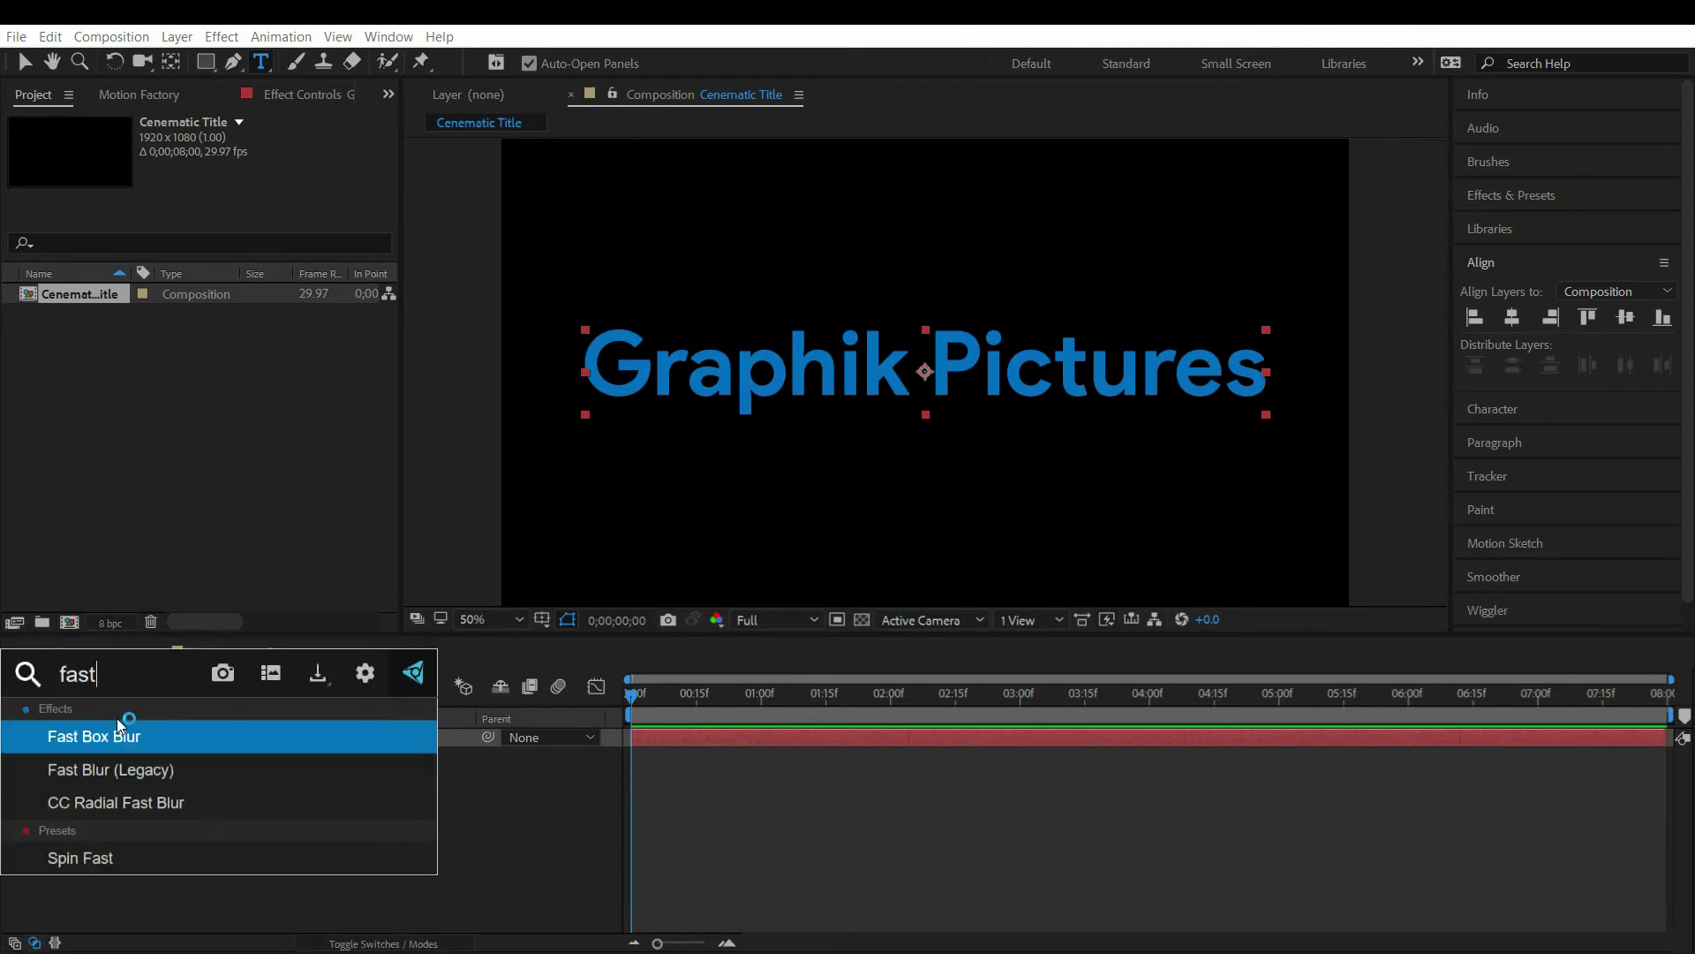
pyautogui.click(161, 771)
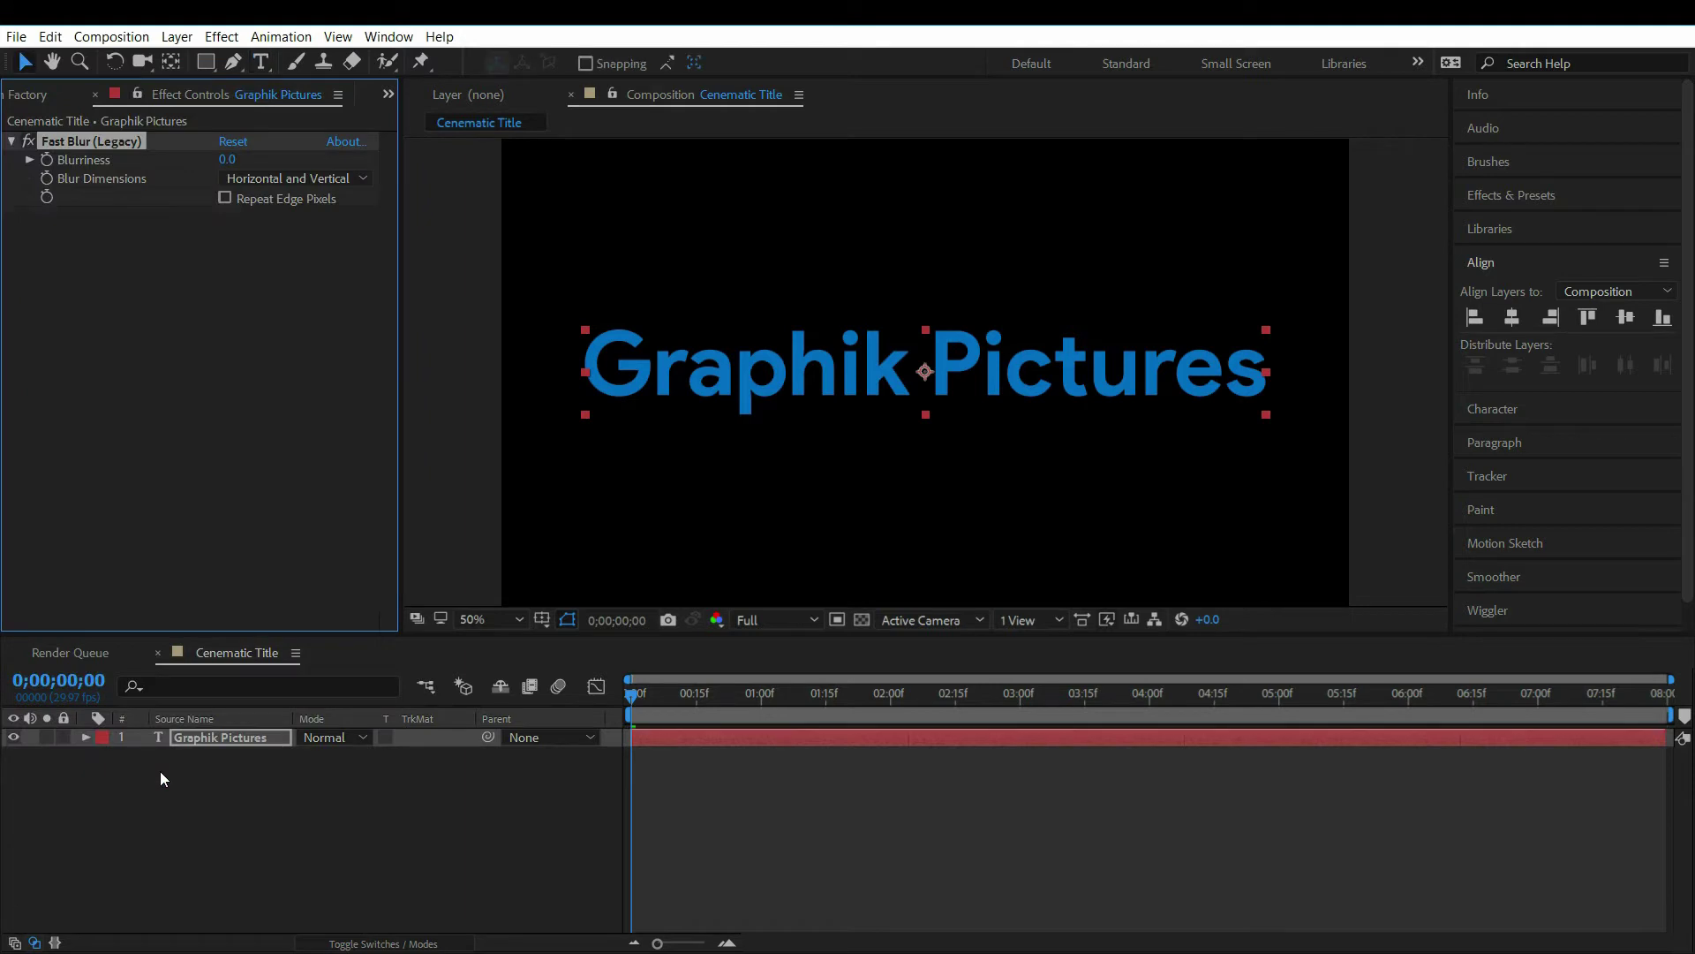
# - Keyframe Blurriness at 50 at two seconds and 0 at four seconds
pyautogui.click(655, 733)
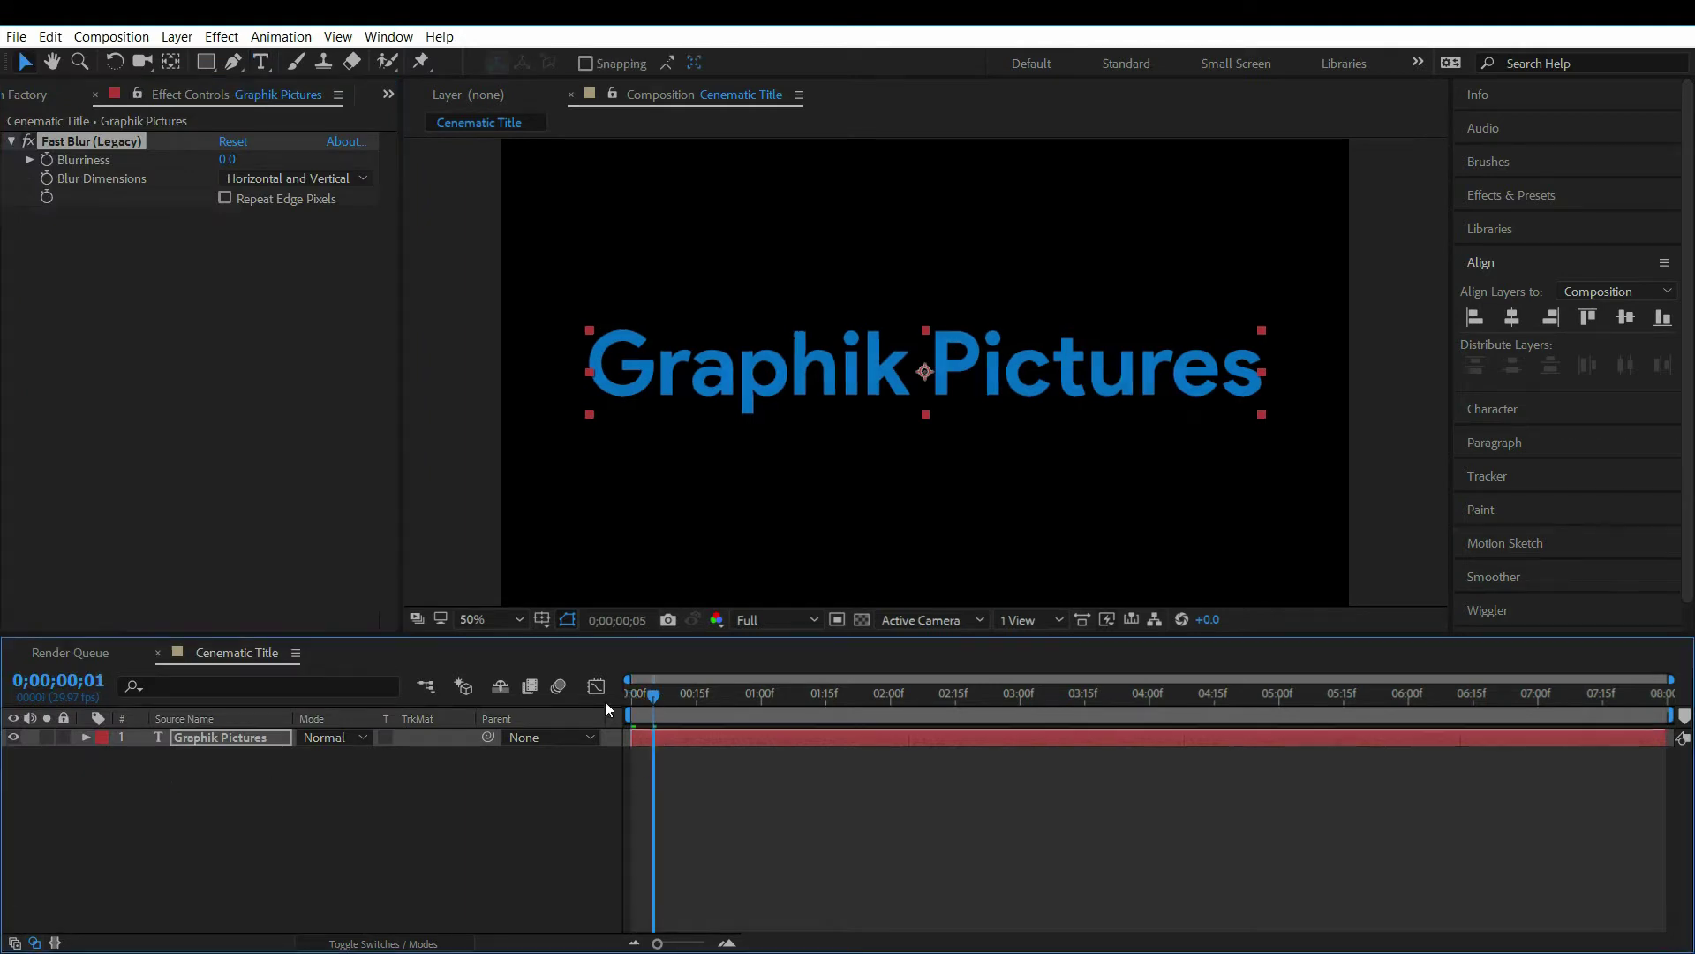
pyautogui.click(890, 699)
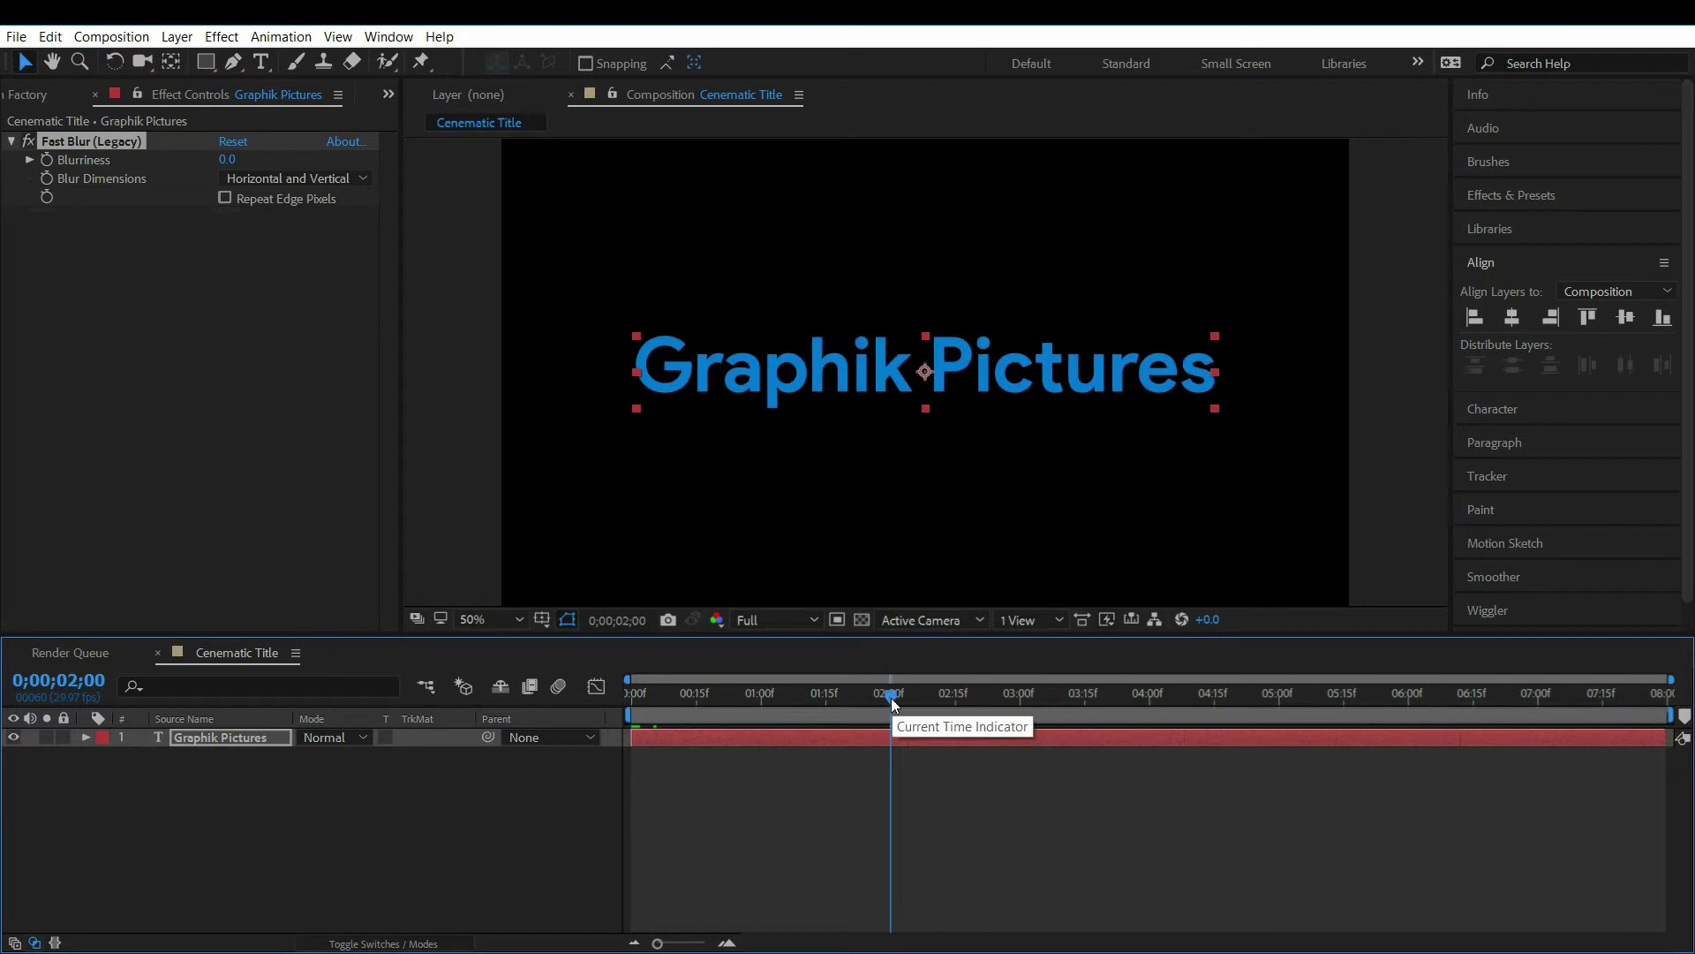
pyautogui.click(50, 163)
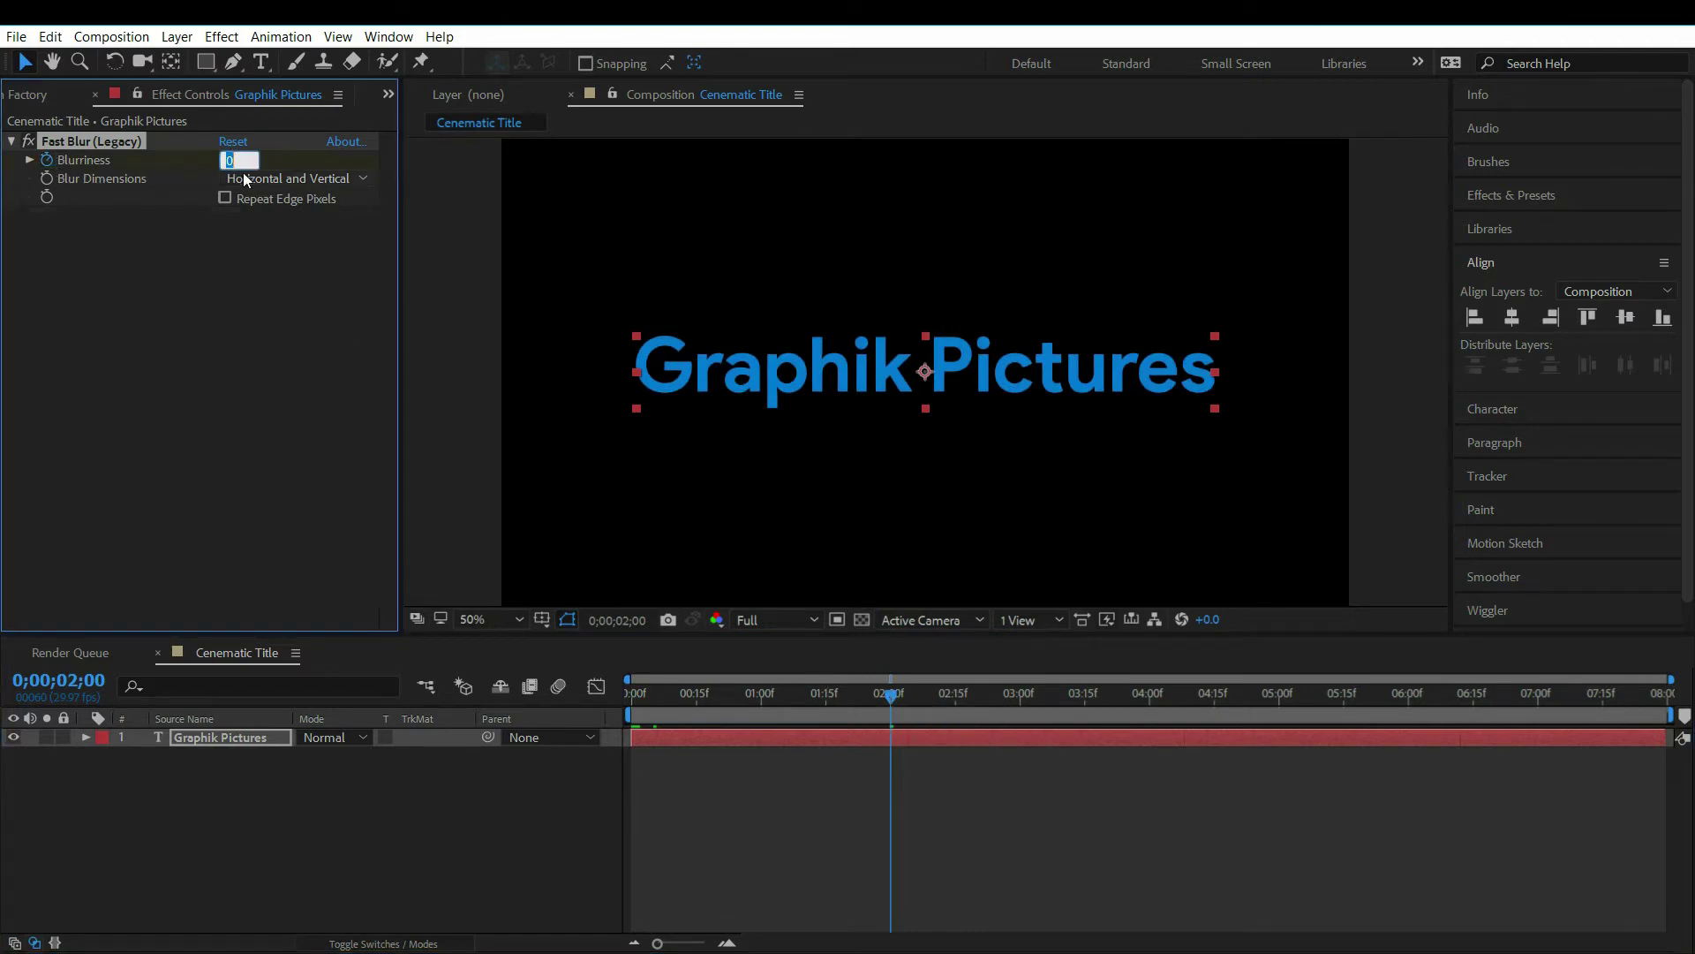
pyautogui.write('50')
pyautogui.press('Return')
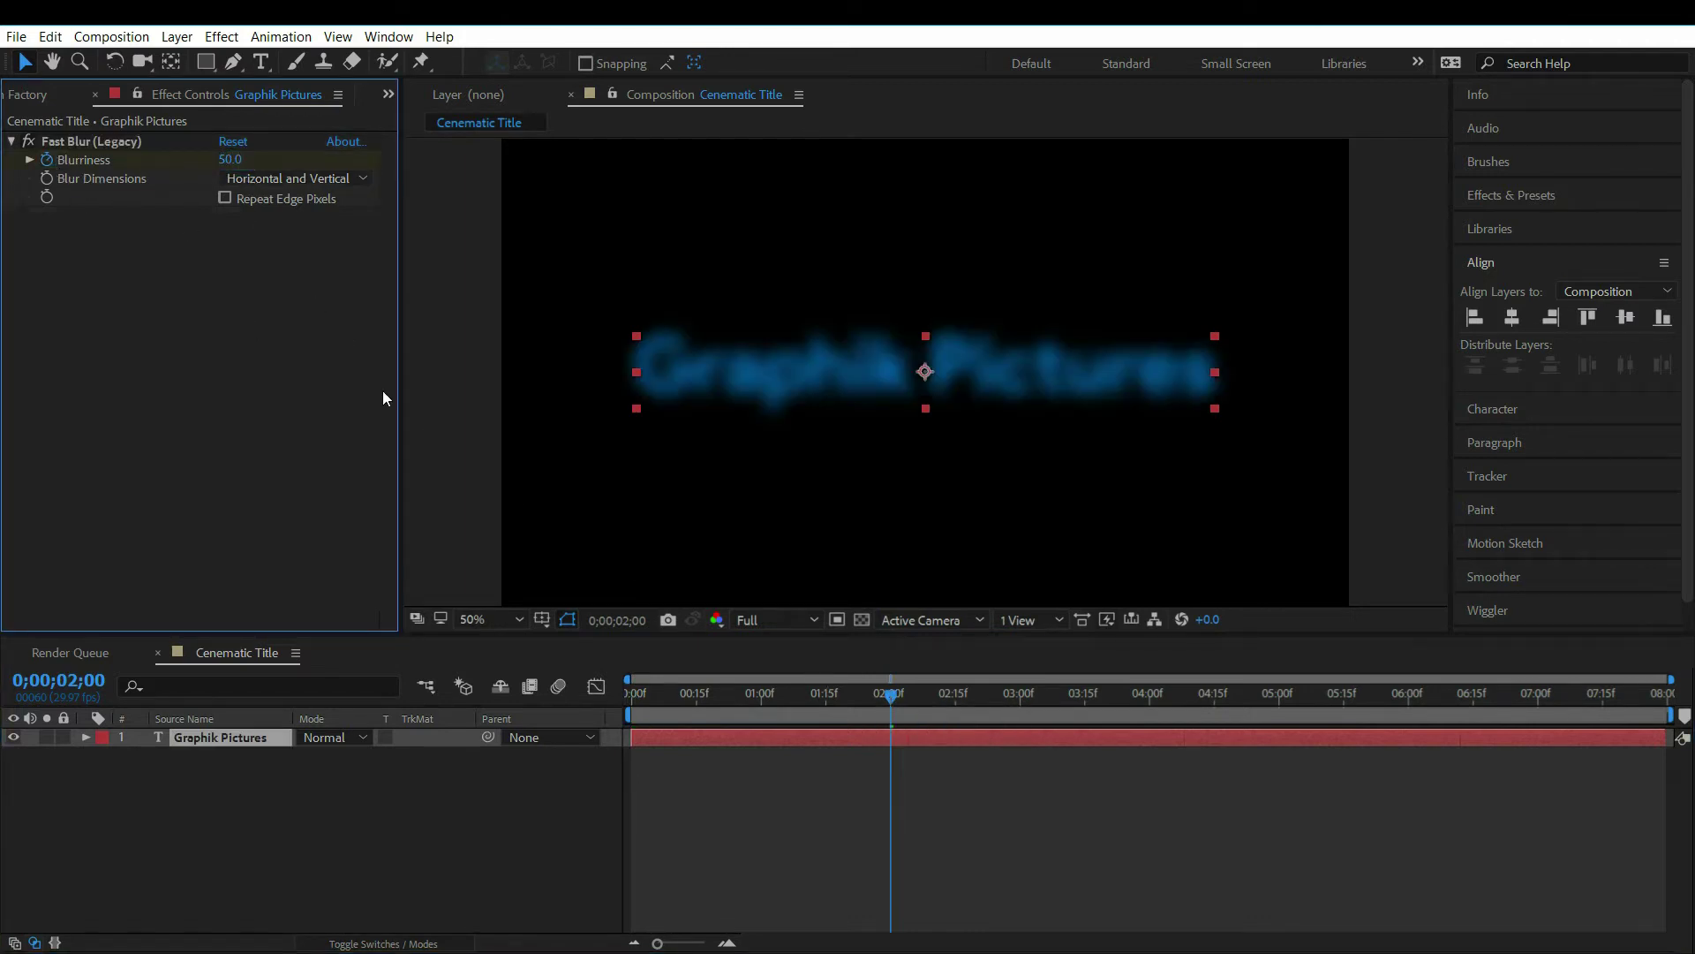
pyautogui.click(1149, 702)
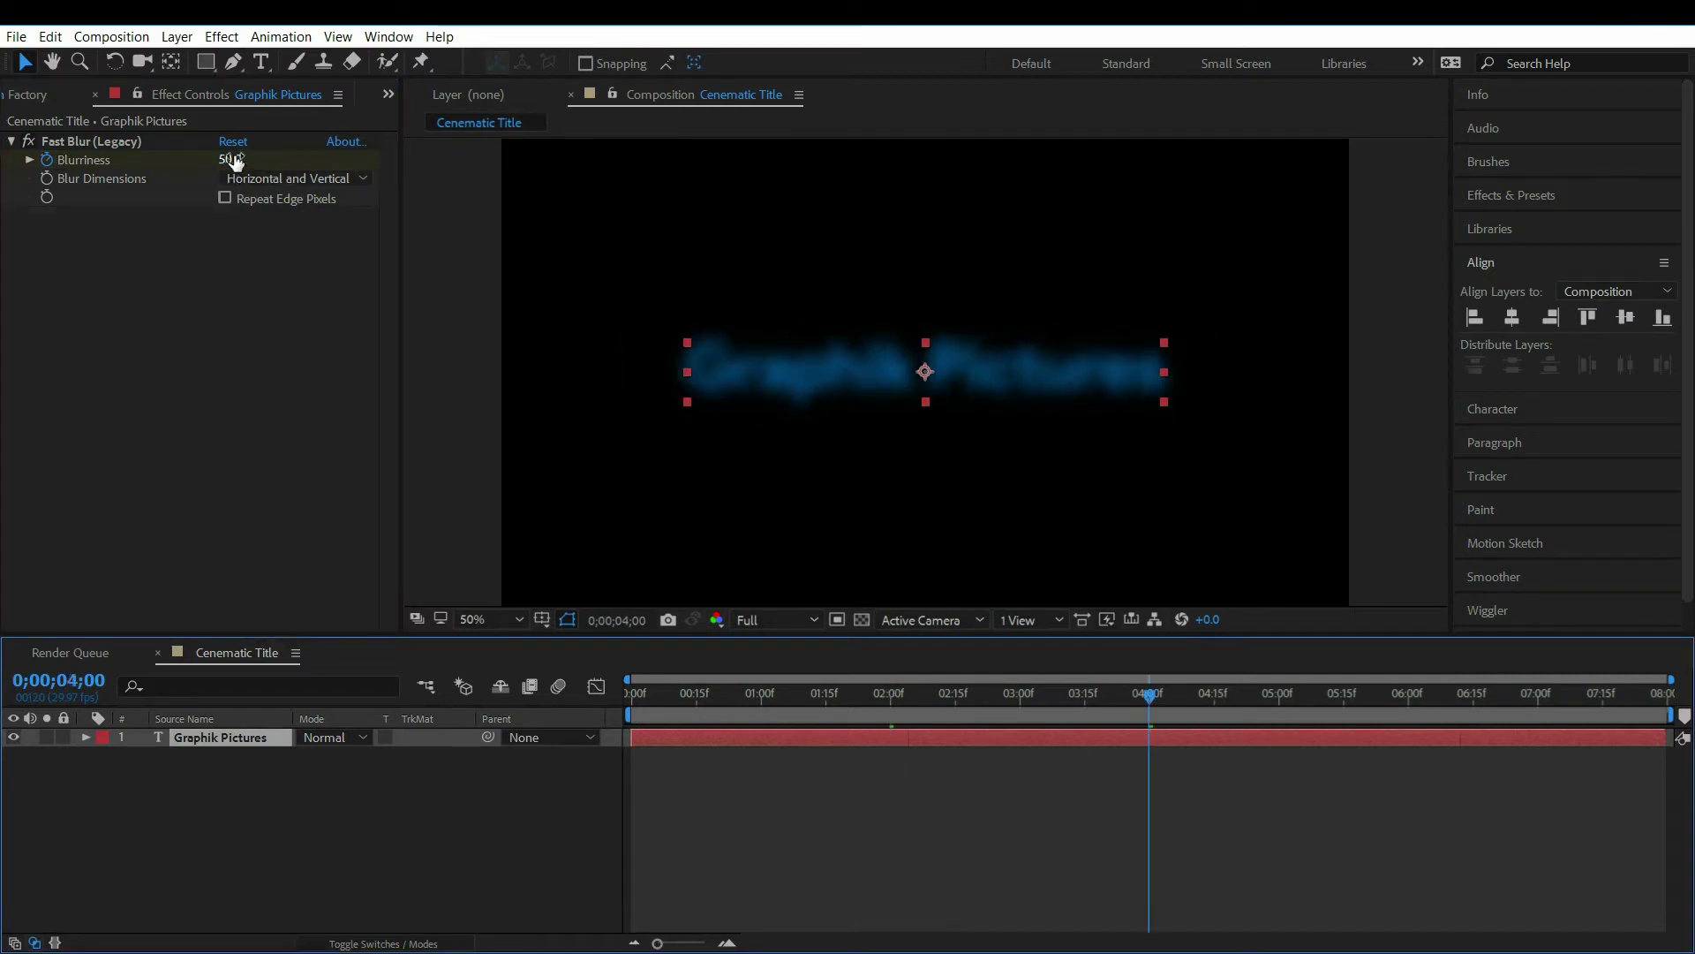
pyautogui.click(234, 160)
pyautogui.press('Return')
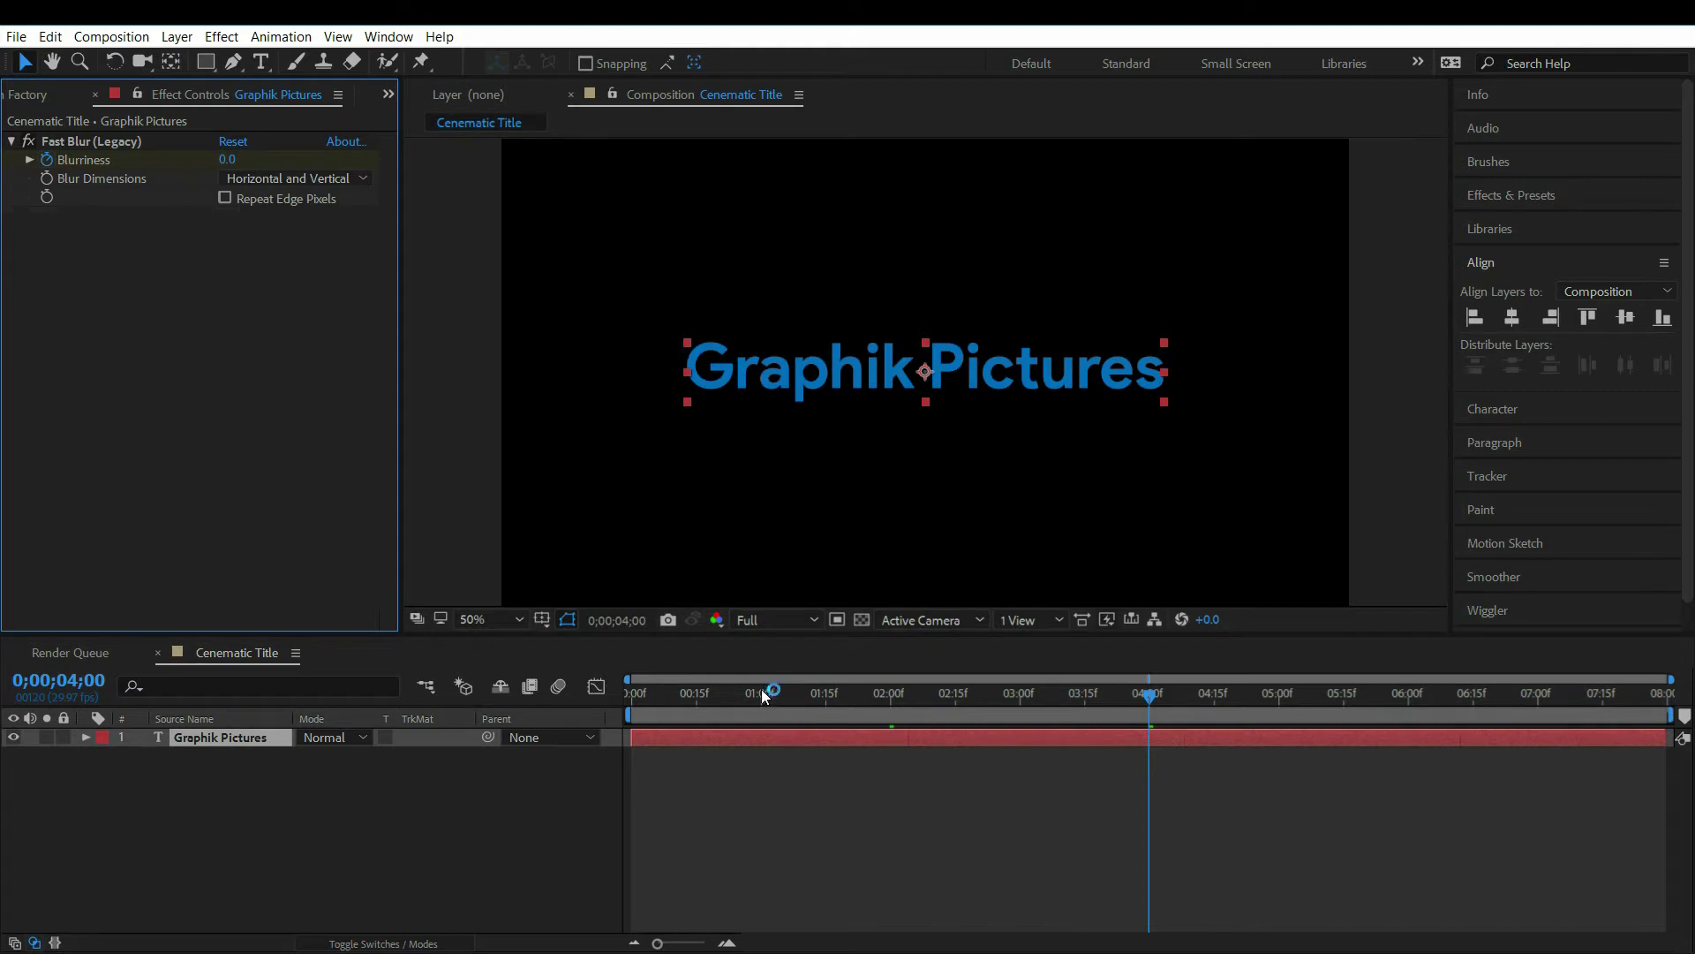
# - Preview the blur-to-sharp animation from the start
pyautogui.moveTo(764, 695); pyautogui.dragTo(612, 718)
pyautogui.press('space')
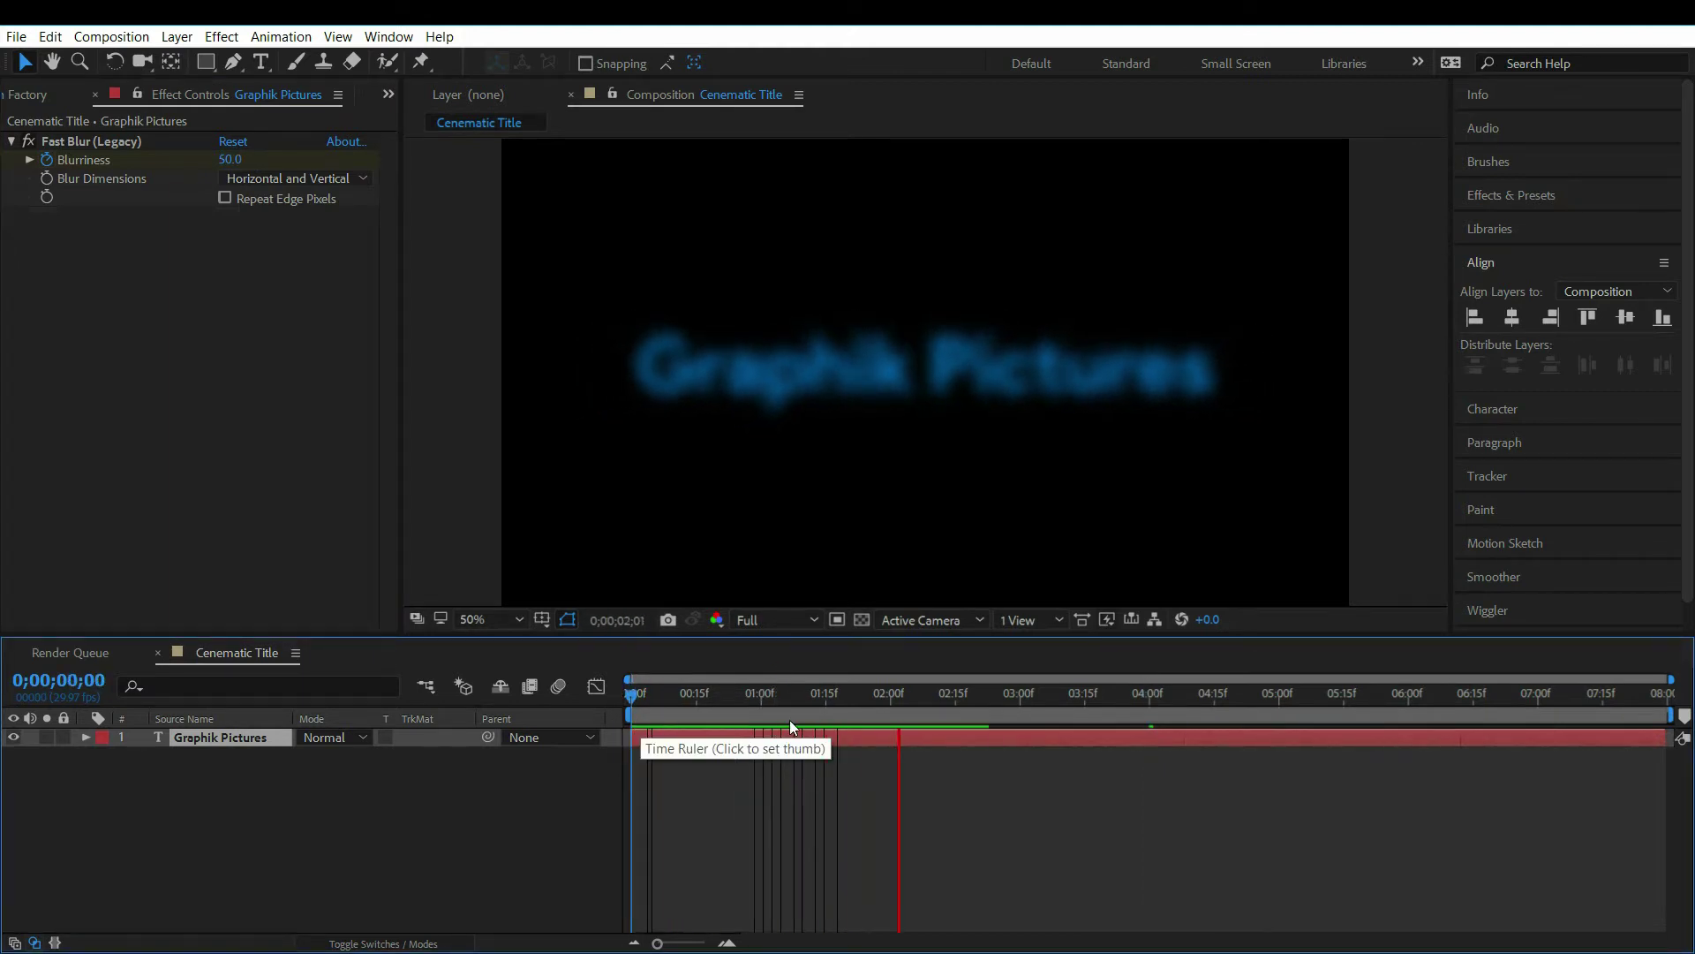
pyautogui.click(1093, 697)
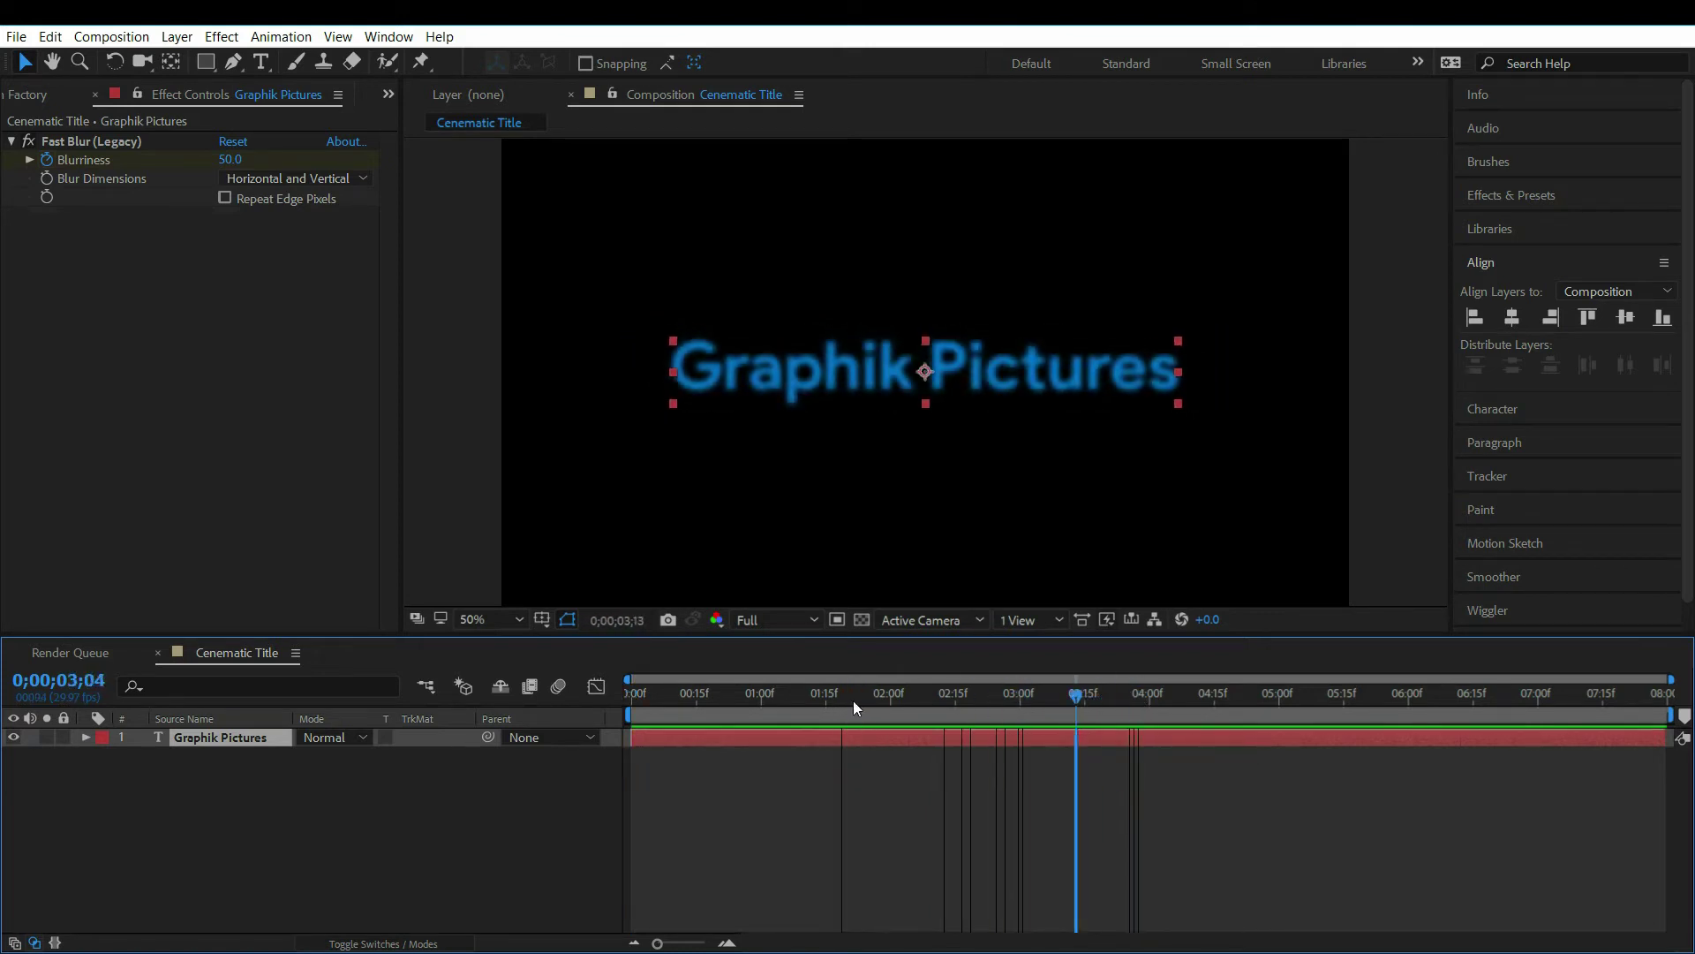
pyautogui.moveTo(853, 701); pyautogui.dragTo(560, 703)
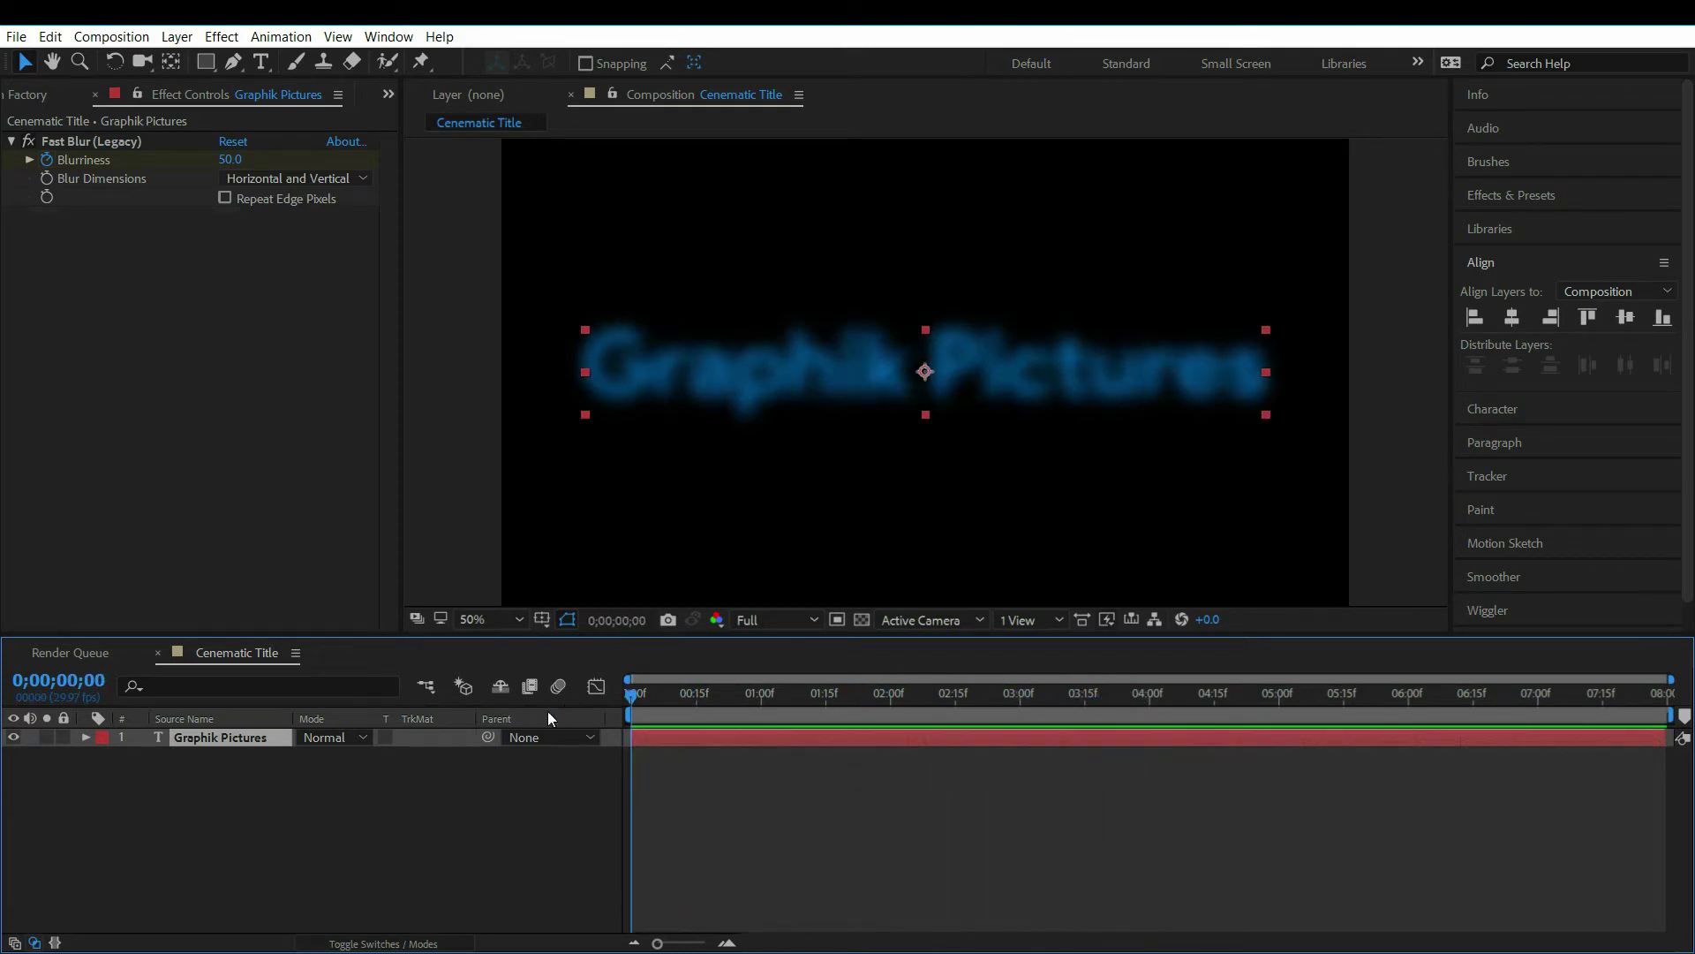
# - Apply the Glow effect to the title layer
pyautogui.hotkey('ctrl', 'space')
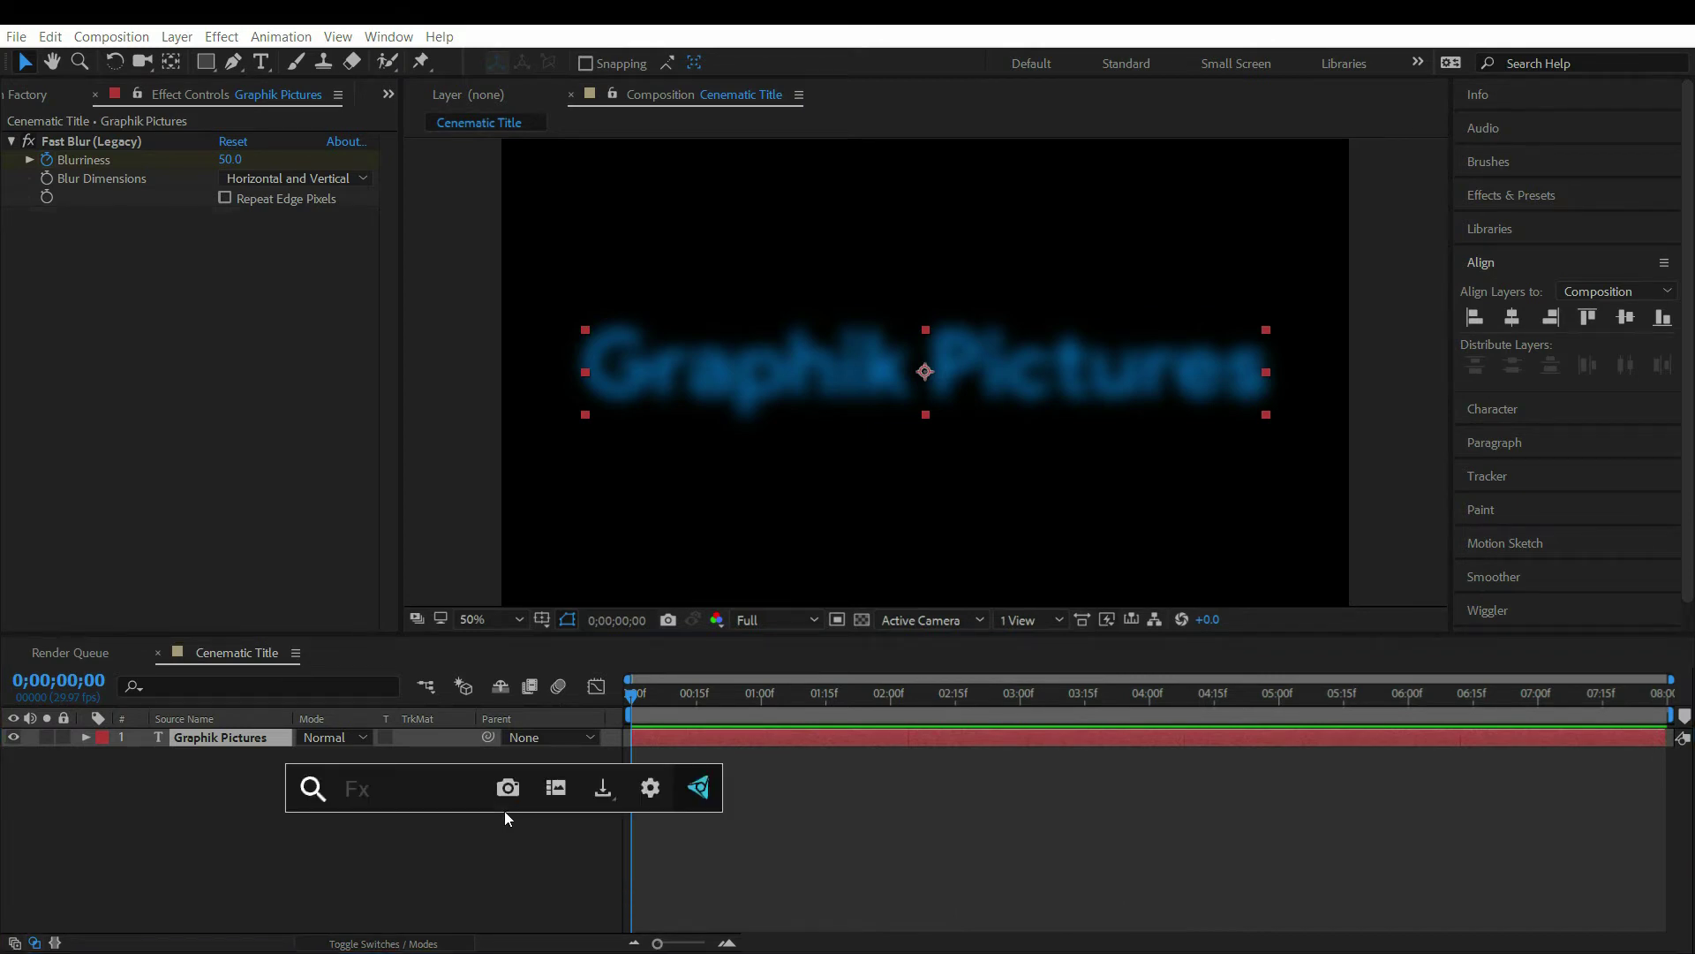
pyautogui.write('glow')
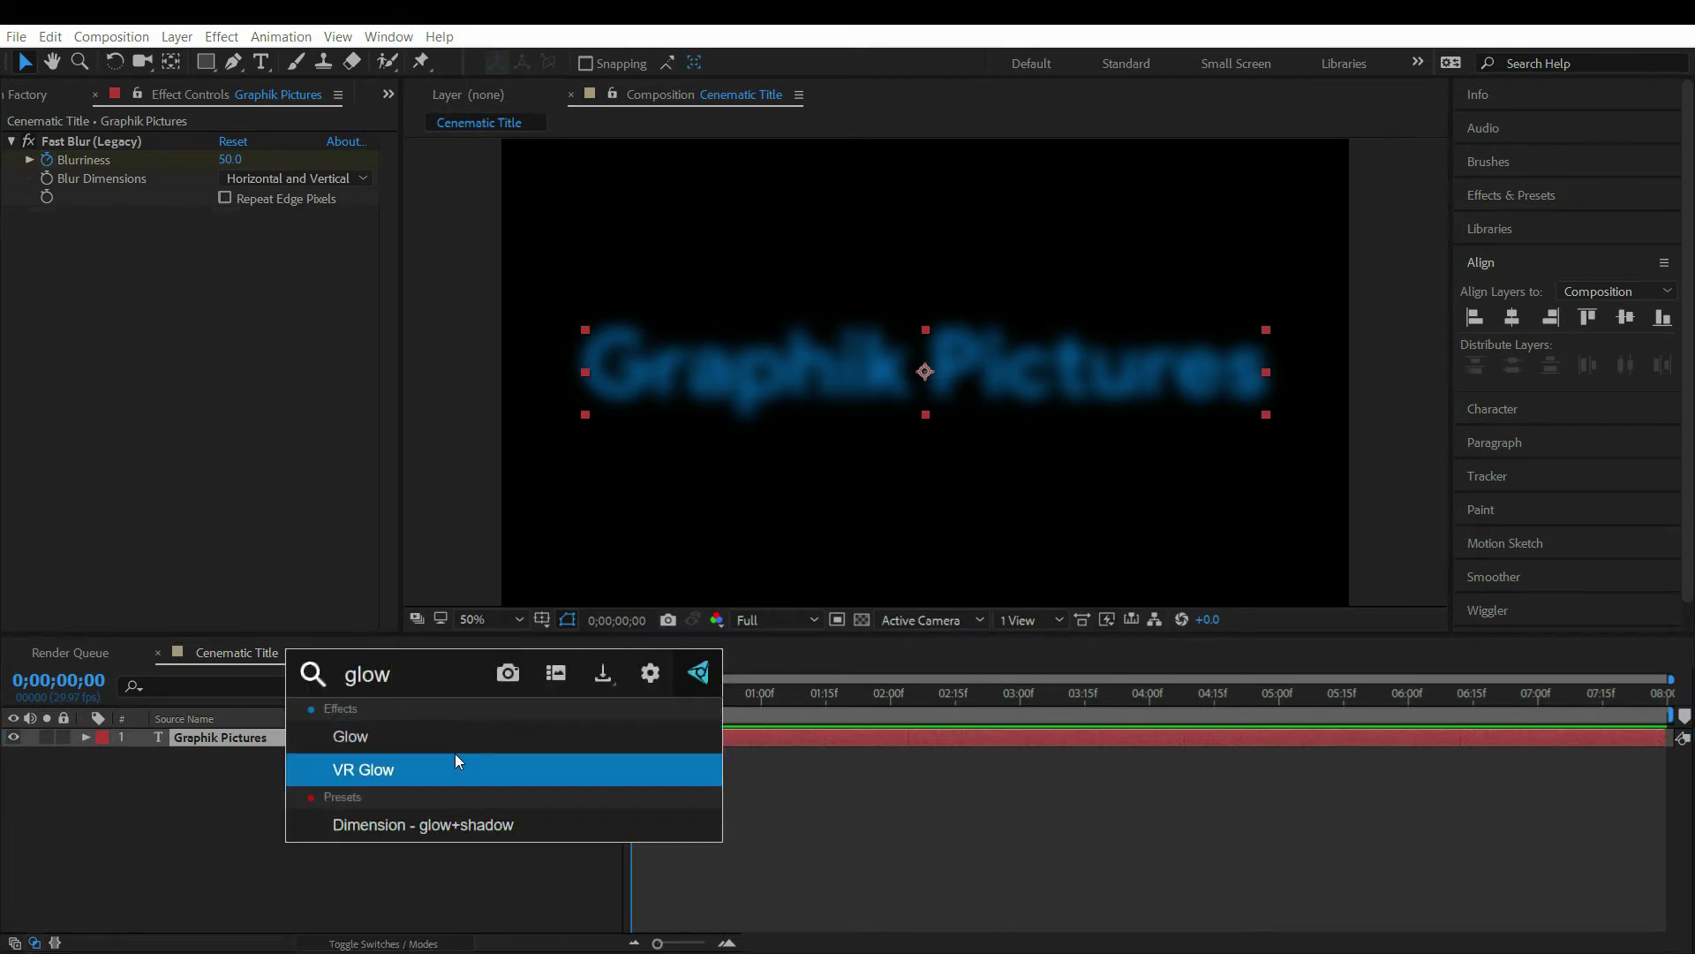
pyautogui.click(436, 745)
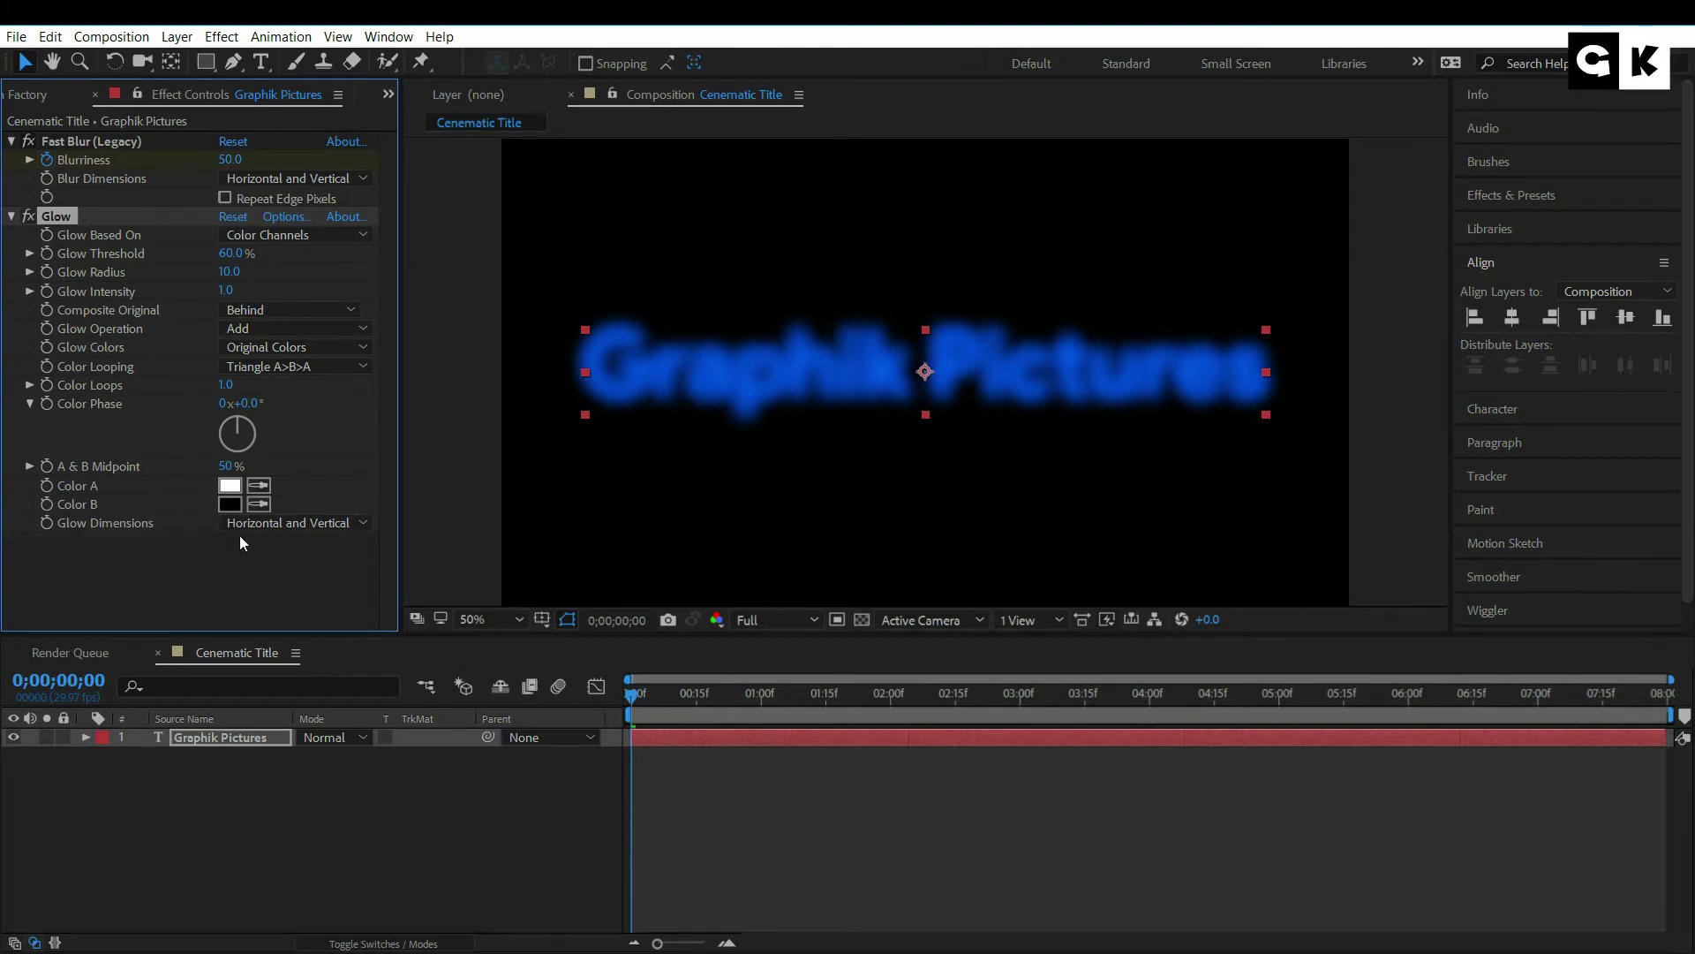
# - Scrub ahead and zoom in to inspect the glowing title, then return to the start
pyautogui.moveTo(698, 694); pyautogui.dragTo(1236, 680)
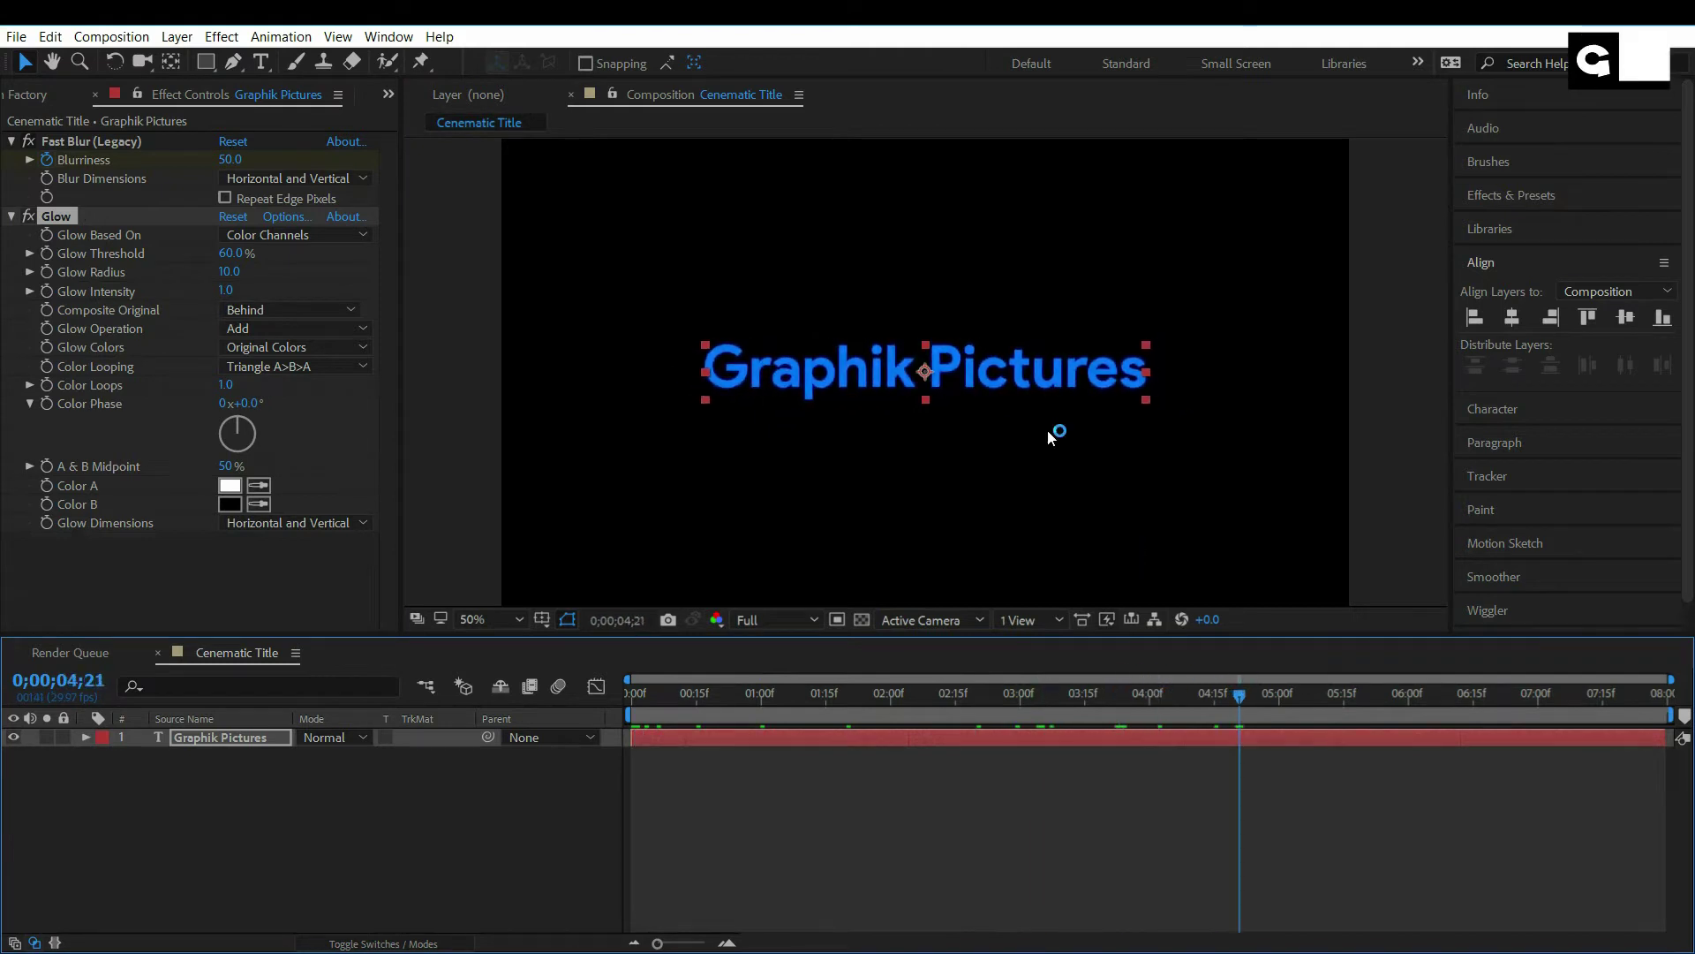
pyautogui.press('.')
pyautogui.press('.')
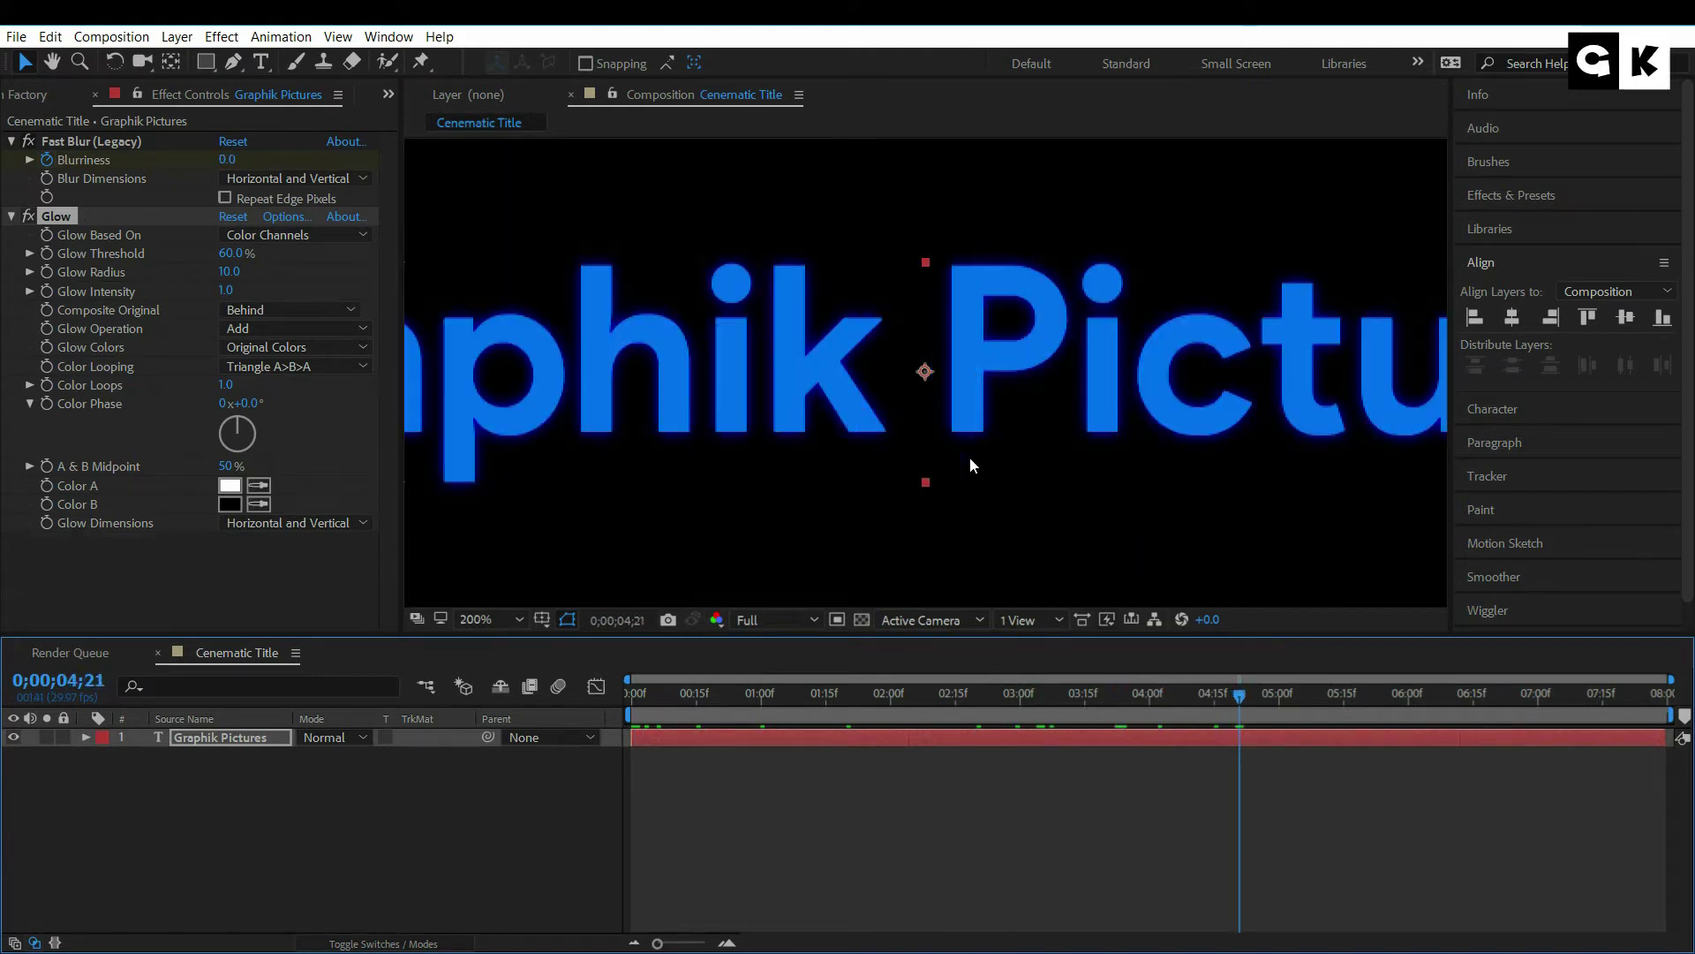
pyautogui.press('Home')
pyautogui.press(',')
pyautogui.press(',')
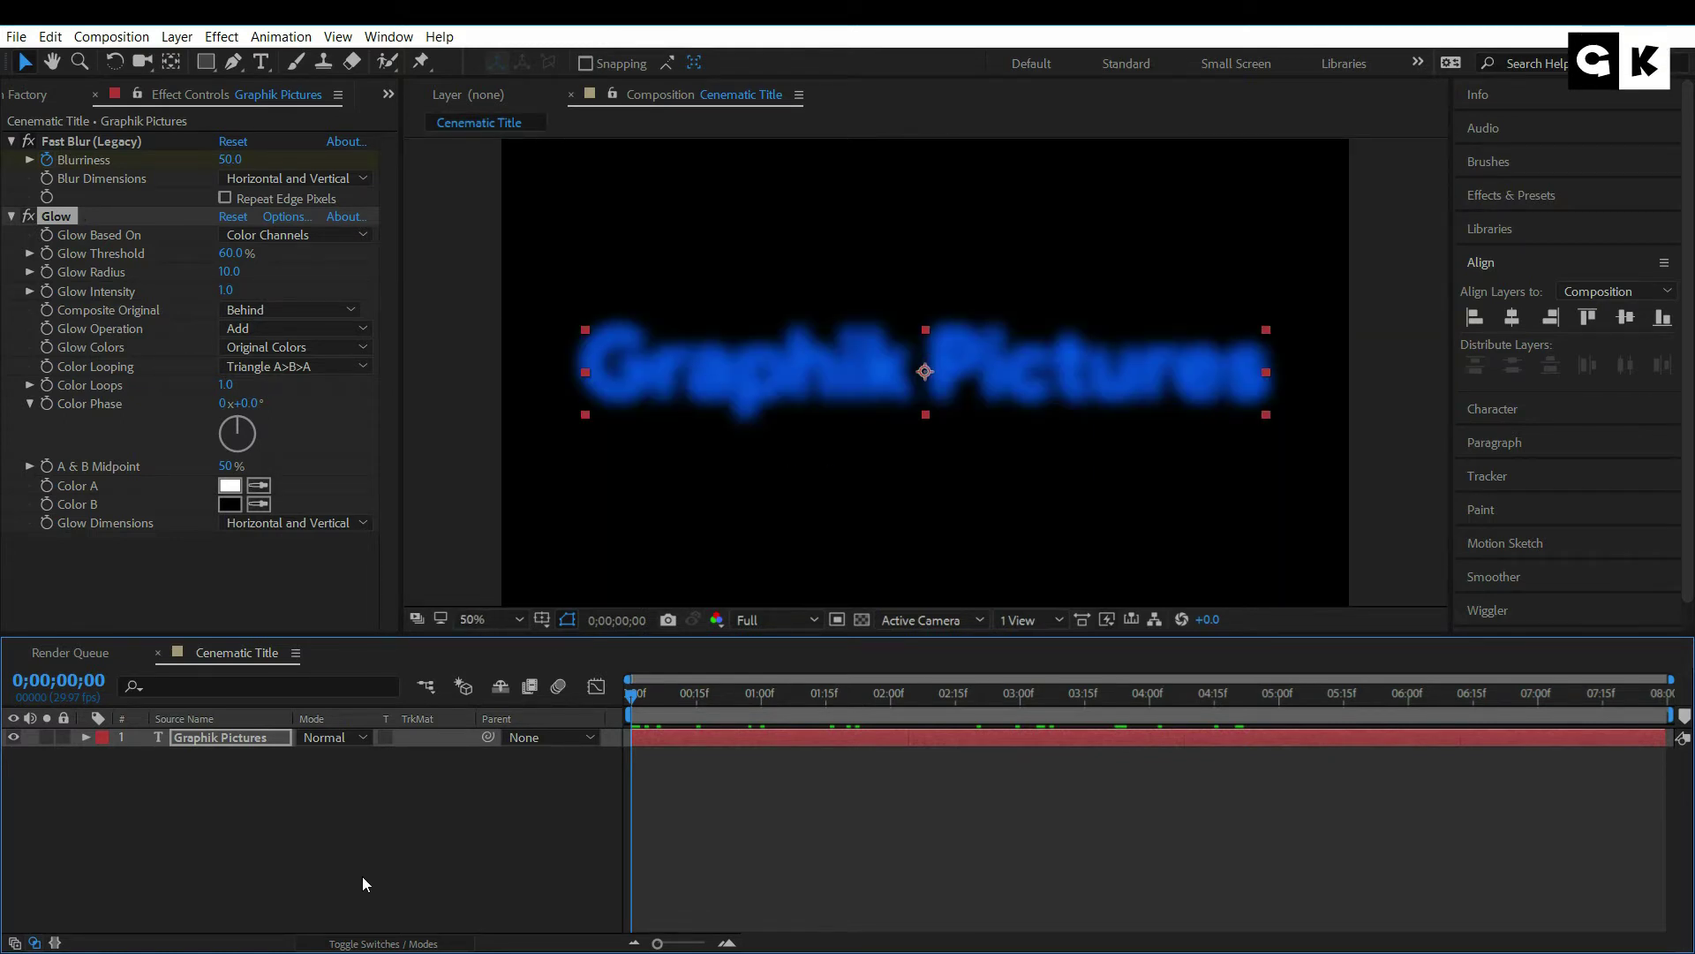
pyautogui.click(373, 856)
# - Apply the Fade - dip to black preset to the title layer
pyautogui.click(269, 734)
pyautogui.hotkey('ctrl', 'space')
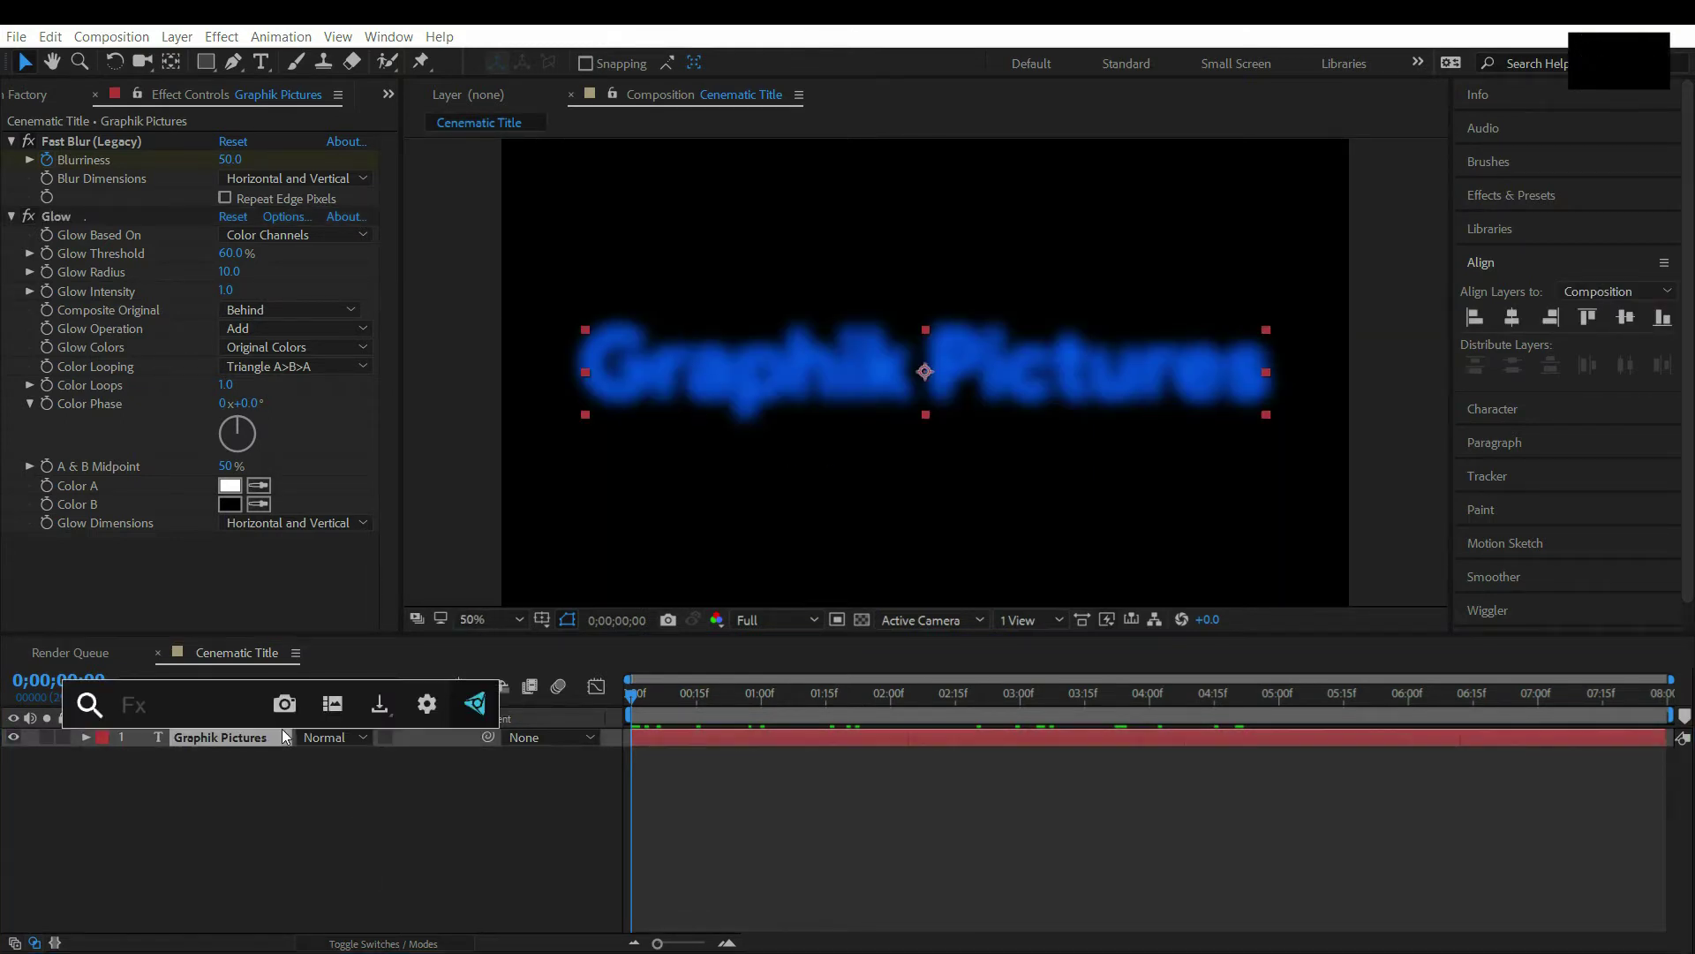
pyautogui.write('fade')
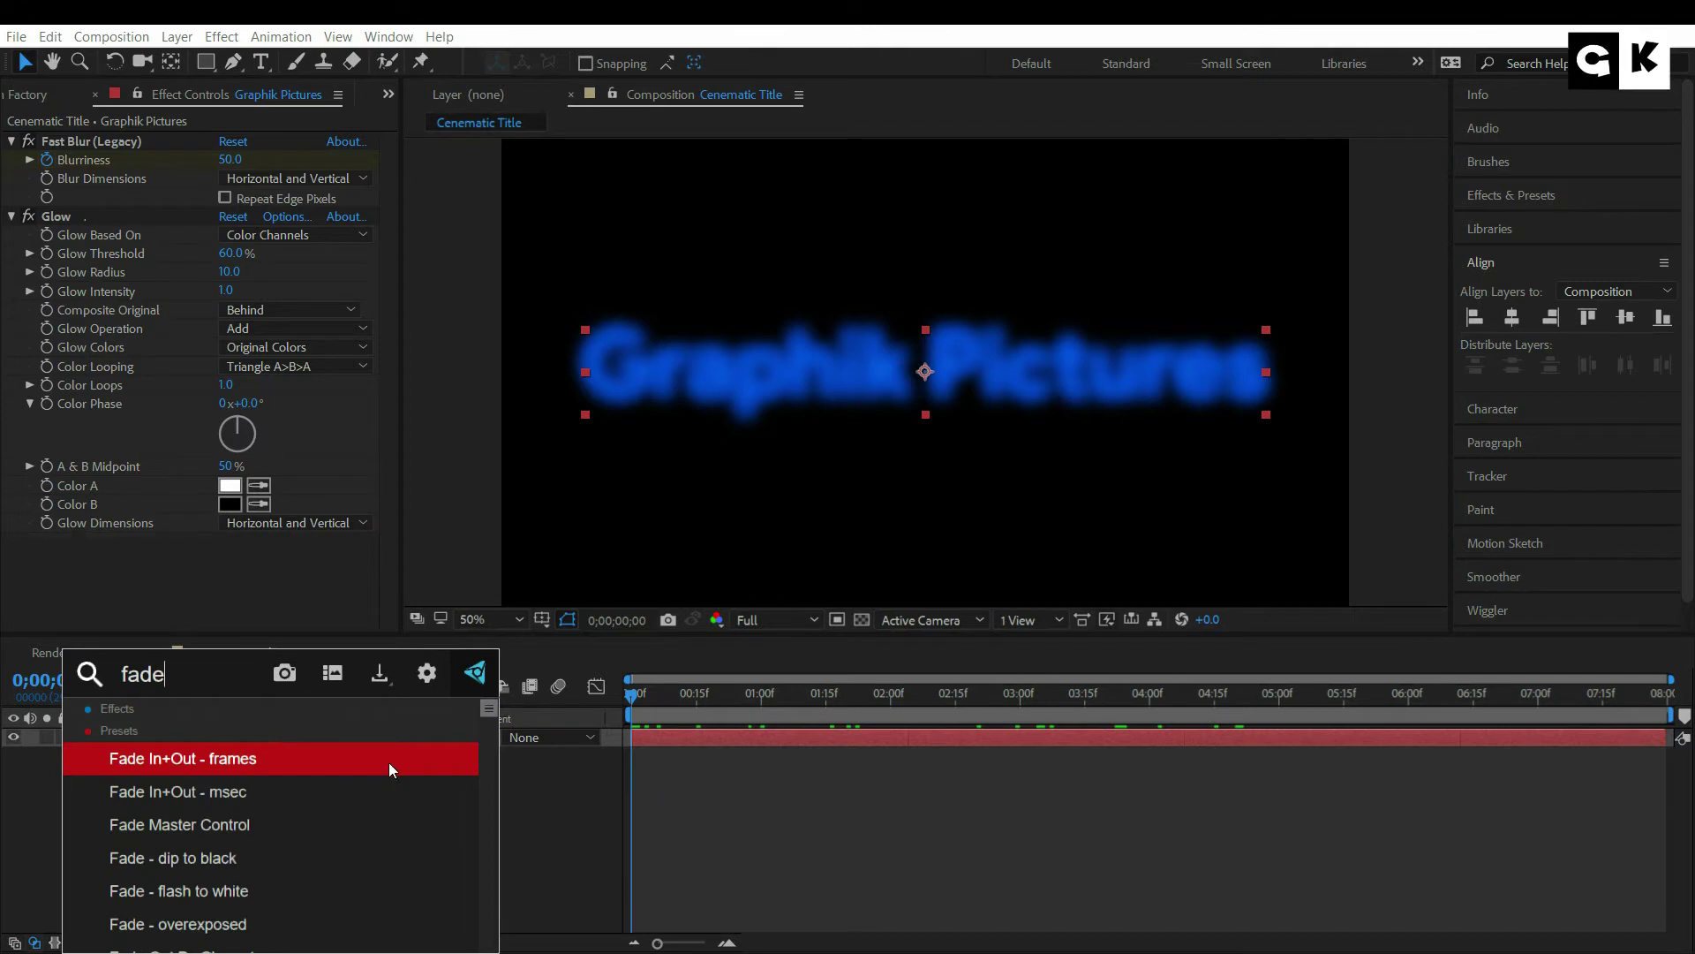
pyautogui.click(231, 853)
# - Keyframe Transition Completion from 0% at the start to 100% at two seconds
pyautogui.scroll(-2, 226, 499)
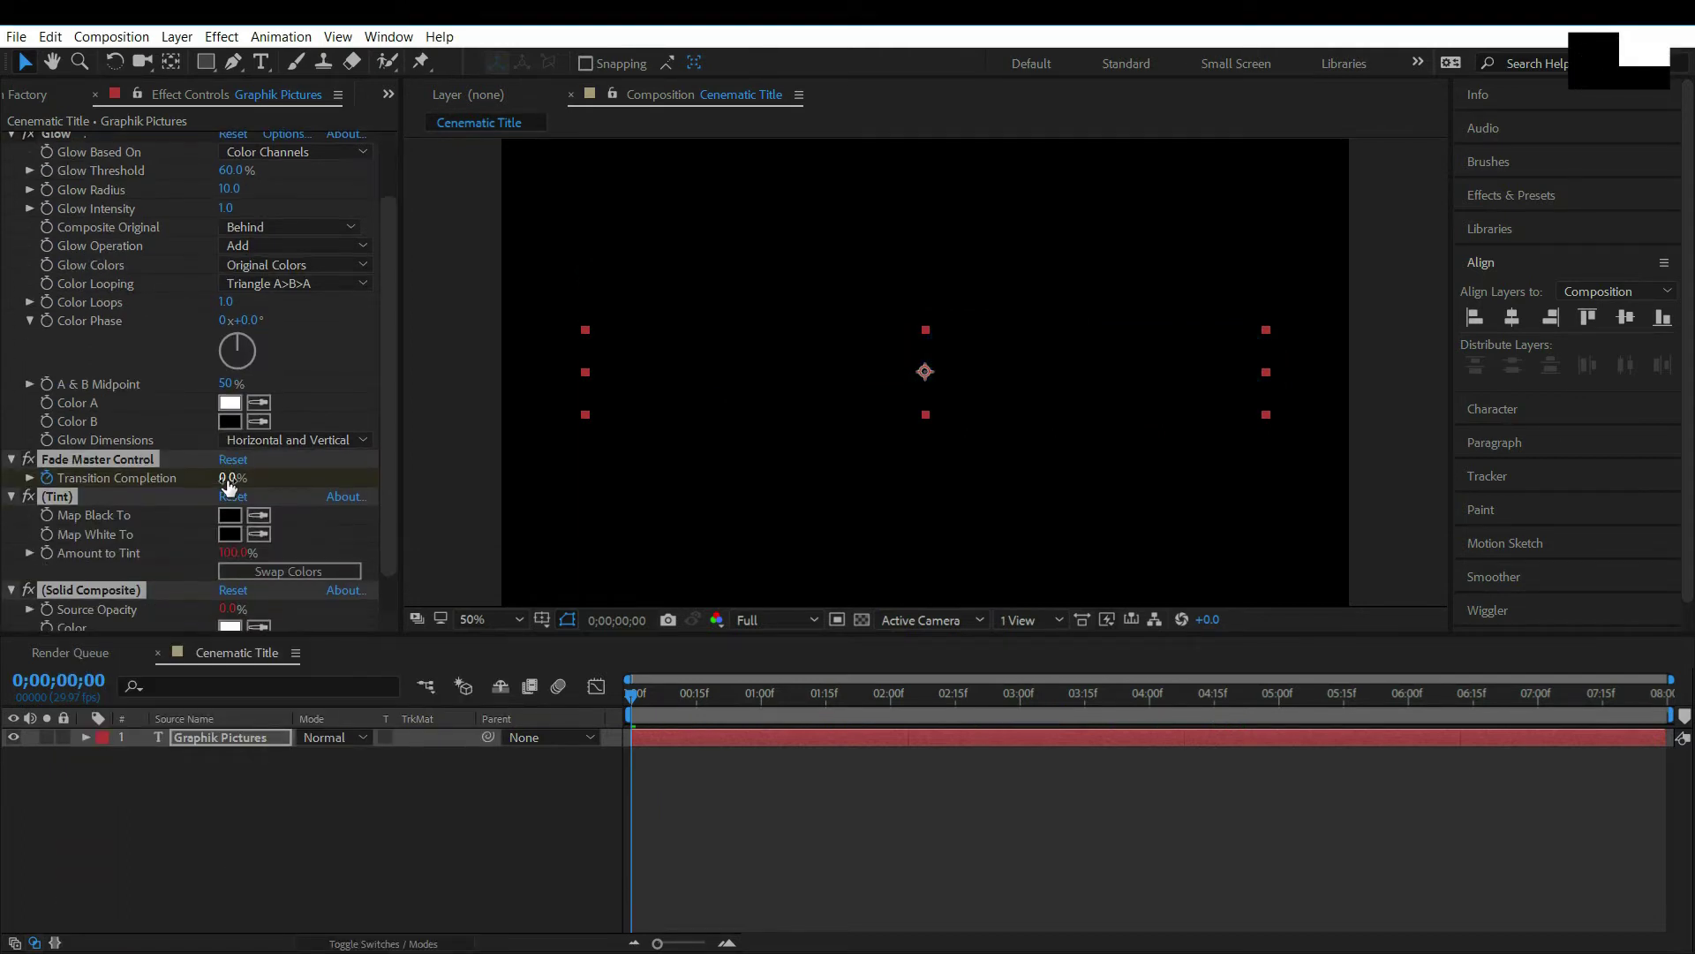
pyautogui.scroll(-1, 228, 484)
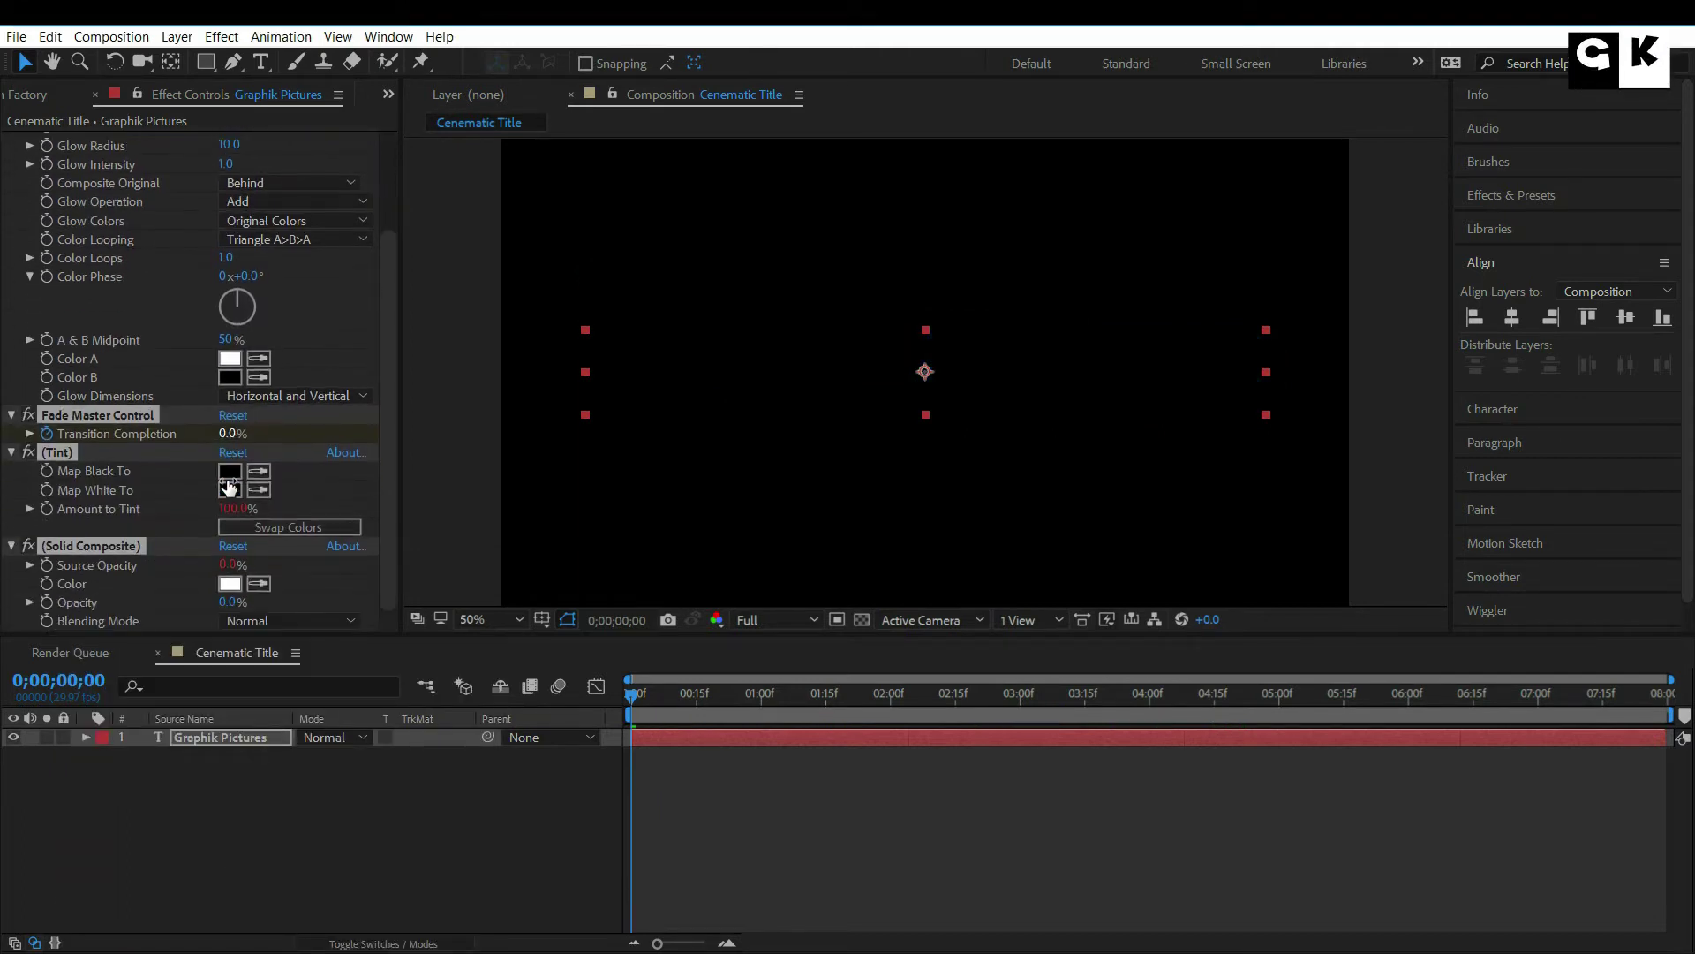
pyautogui.click(50, 437)
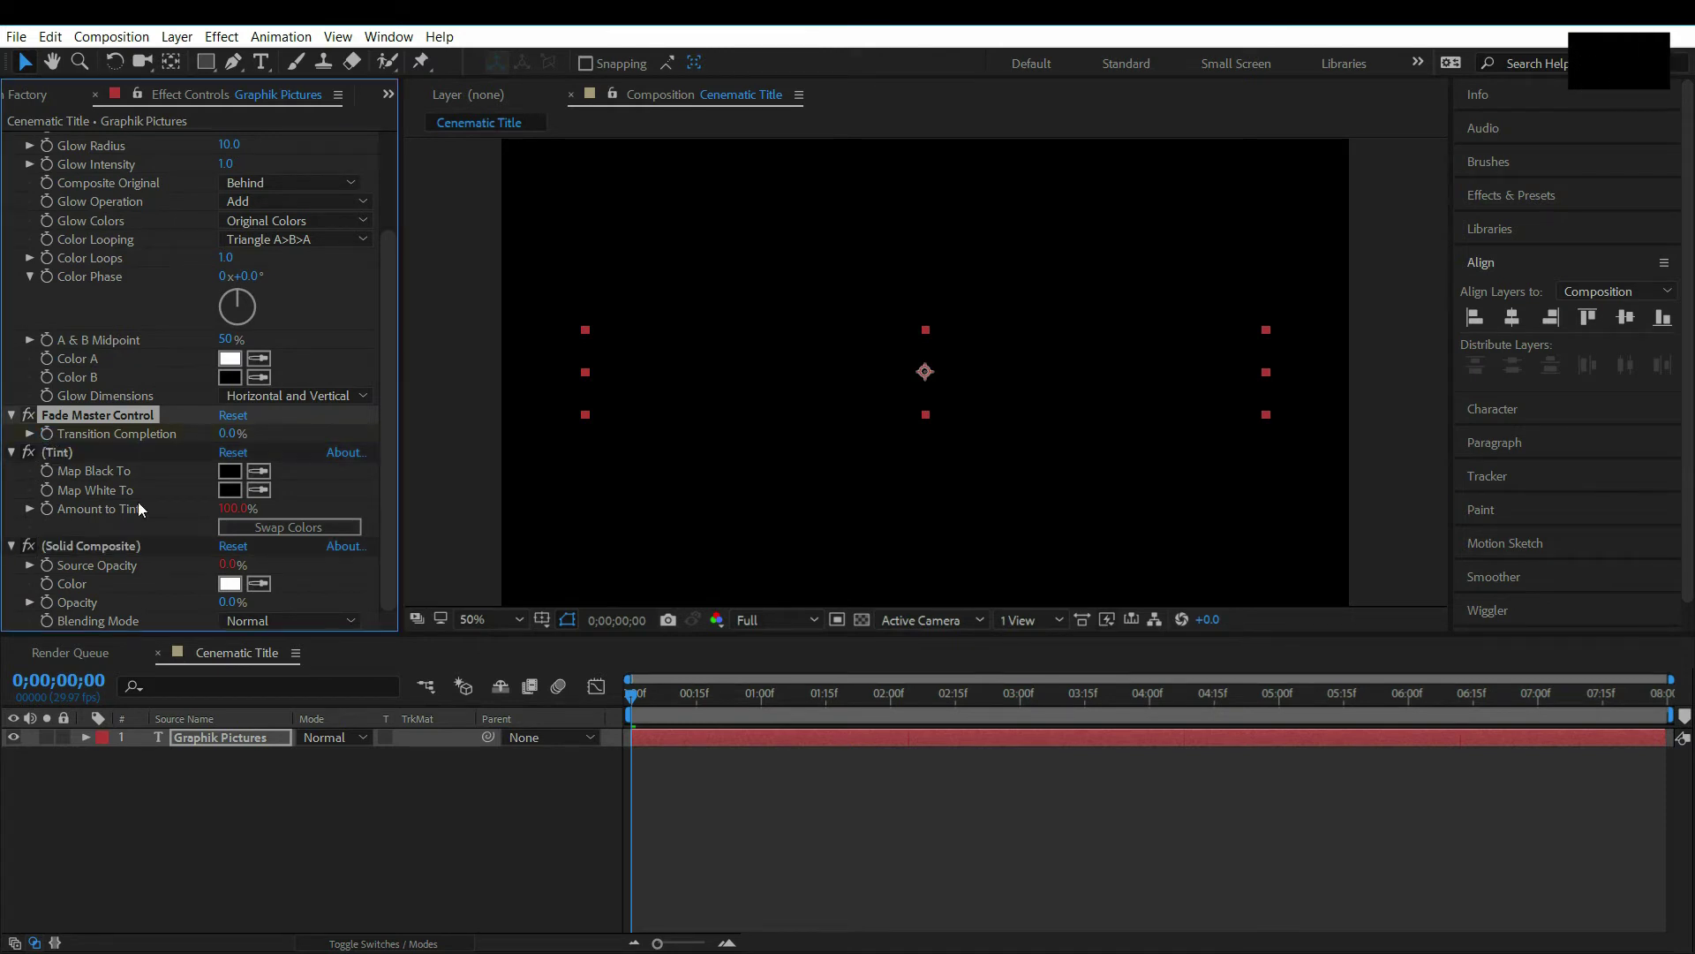
pyautogui.click(623, 701)
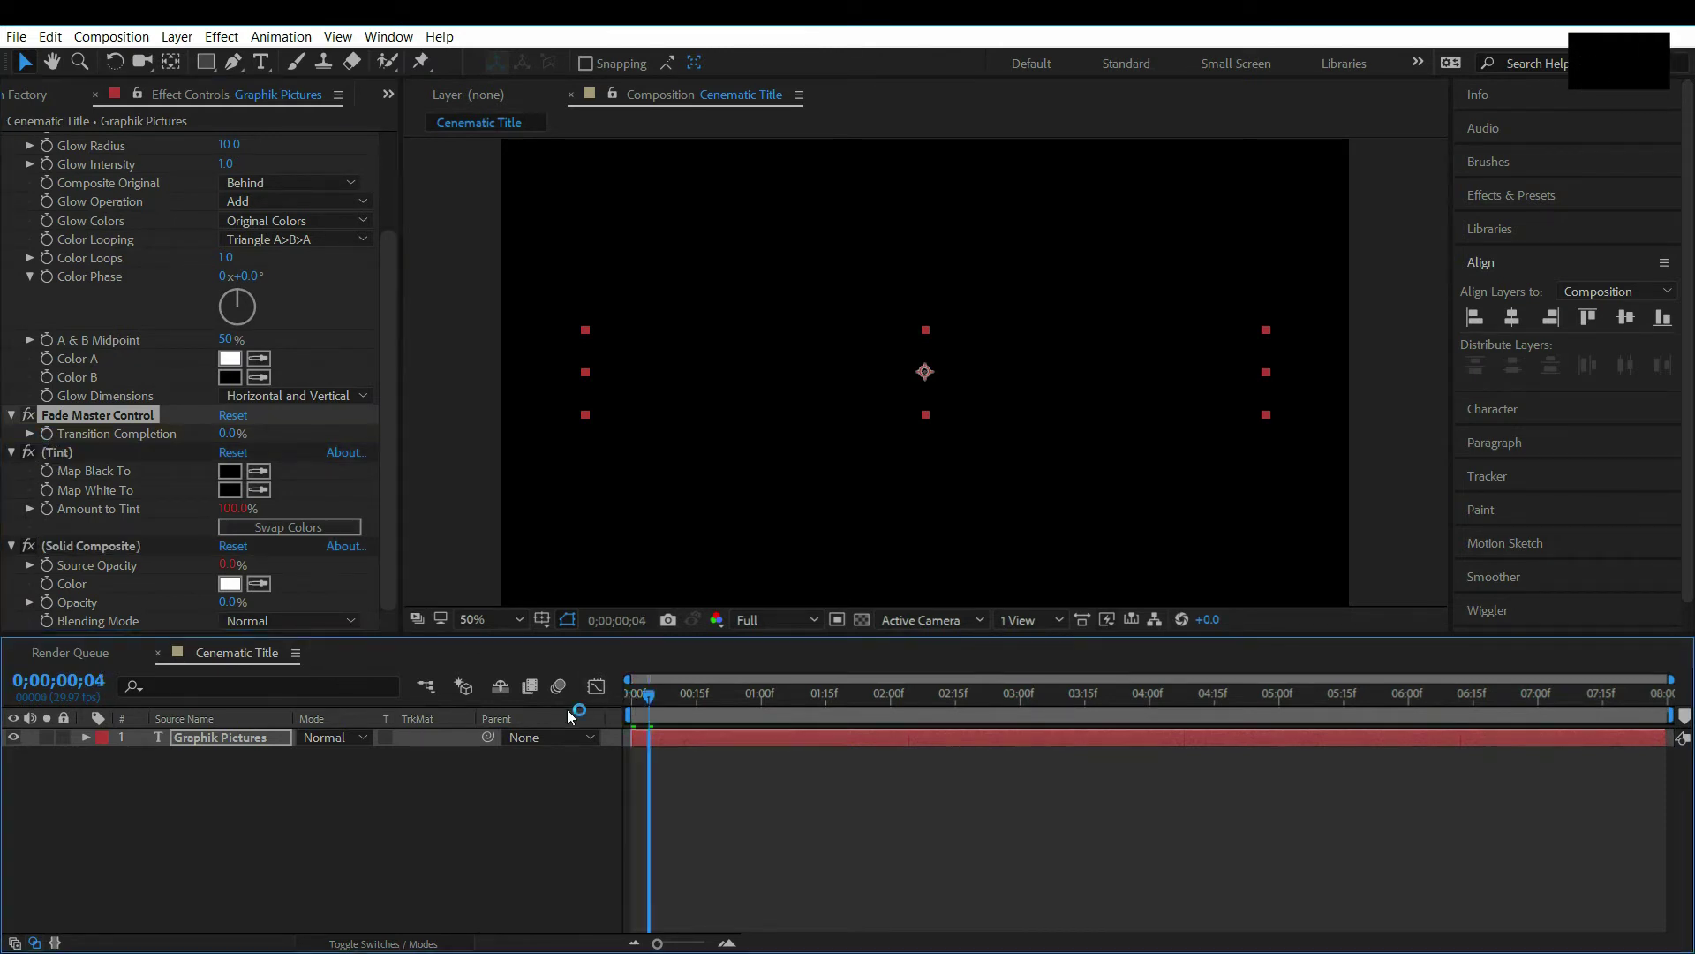
pyautogui.click(49, 433)
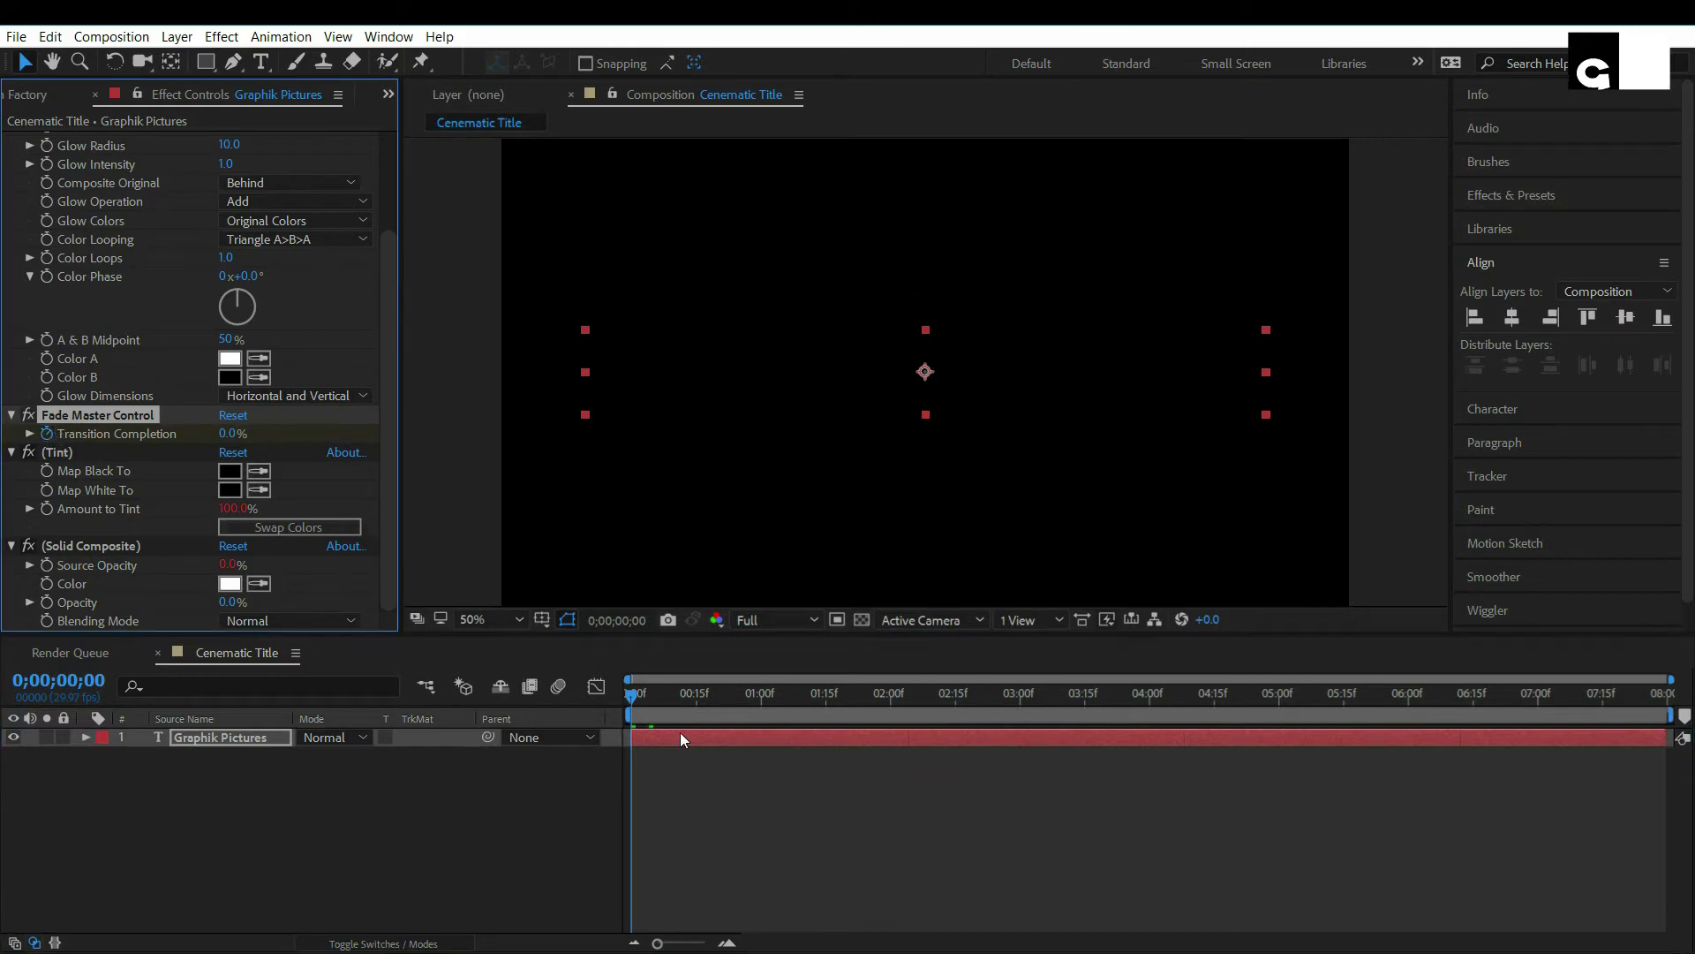
pyautogui.click(890, 696)
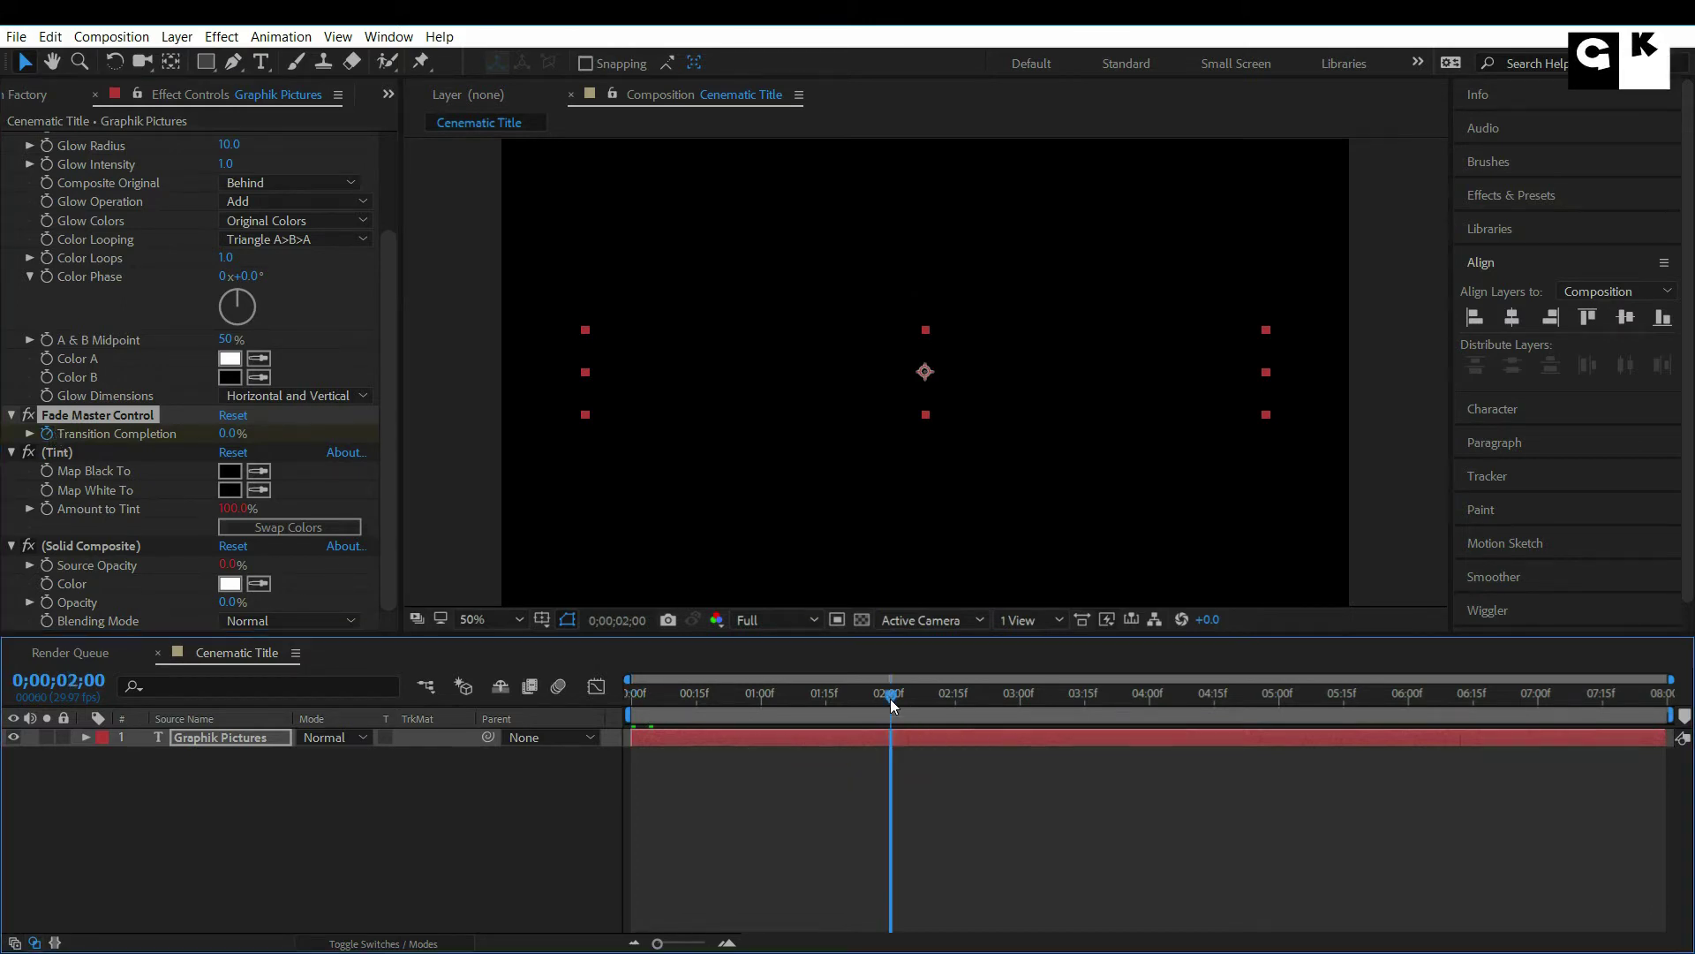
pyautogui.click(229, 434)
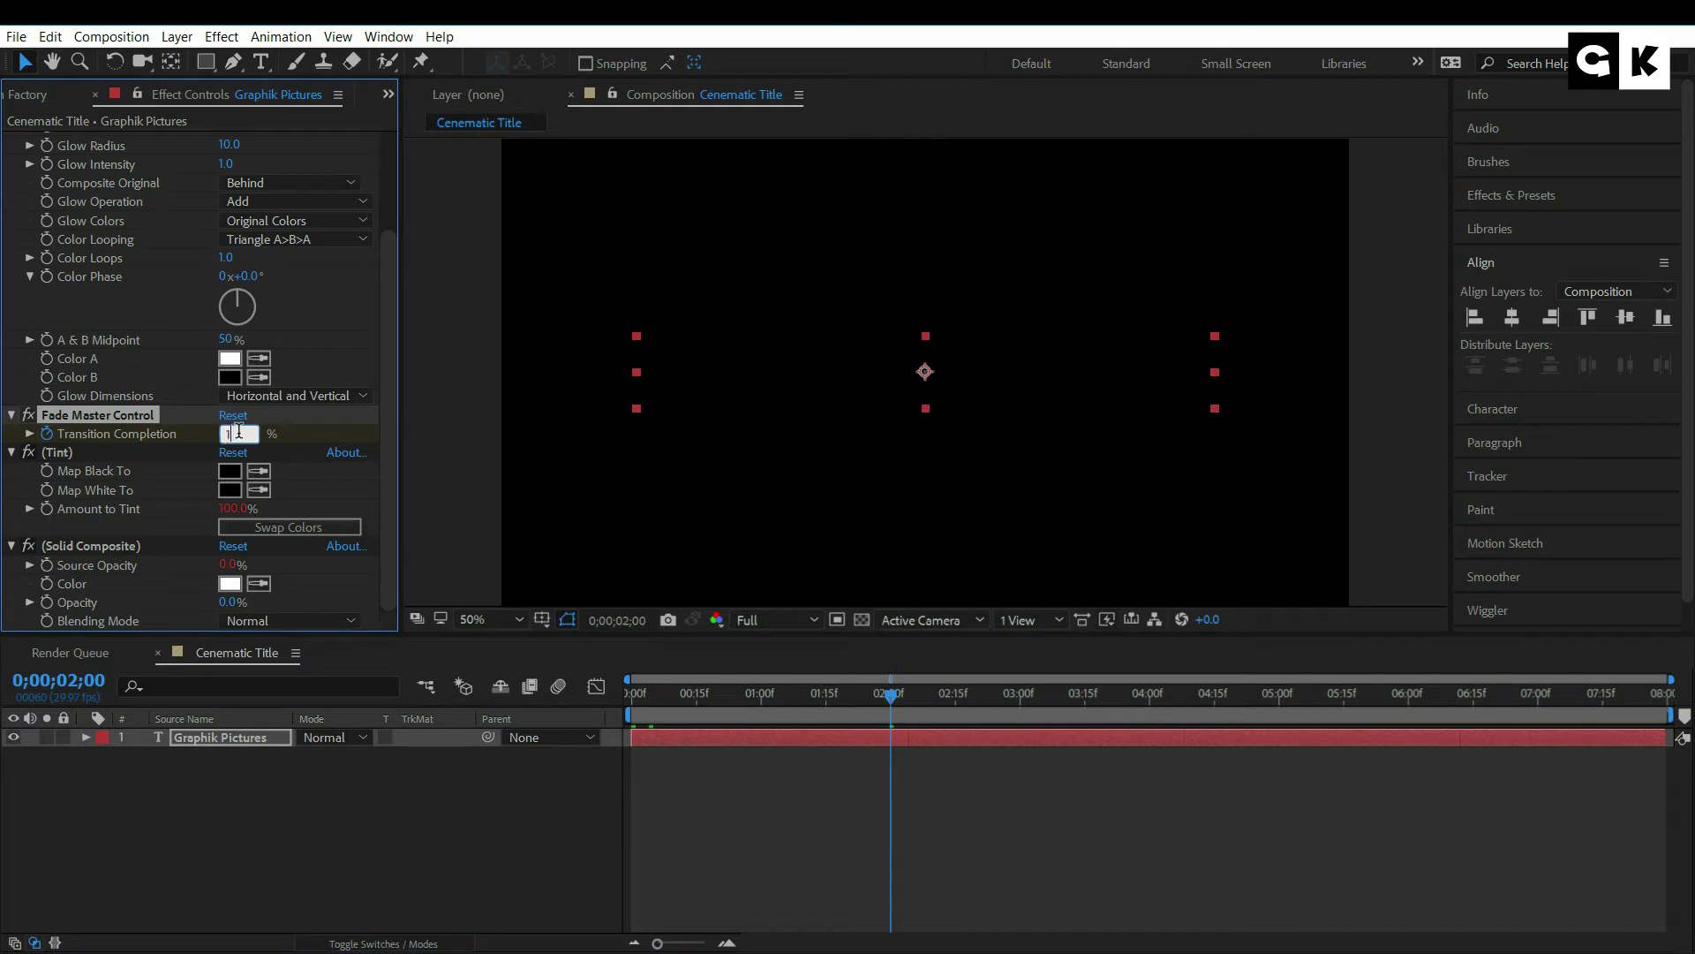
pyautogui.click(657, 759)
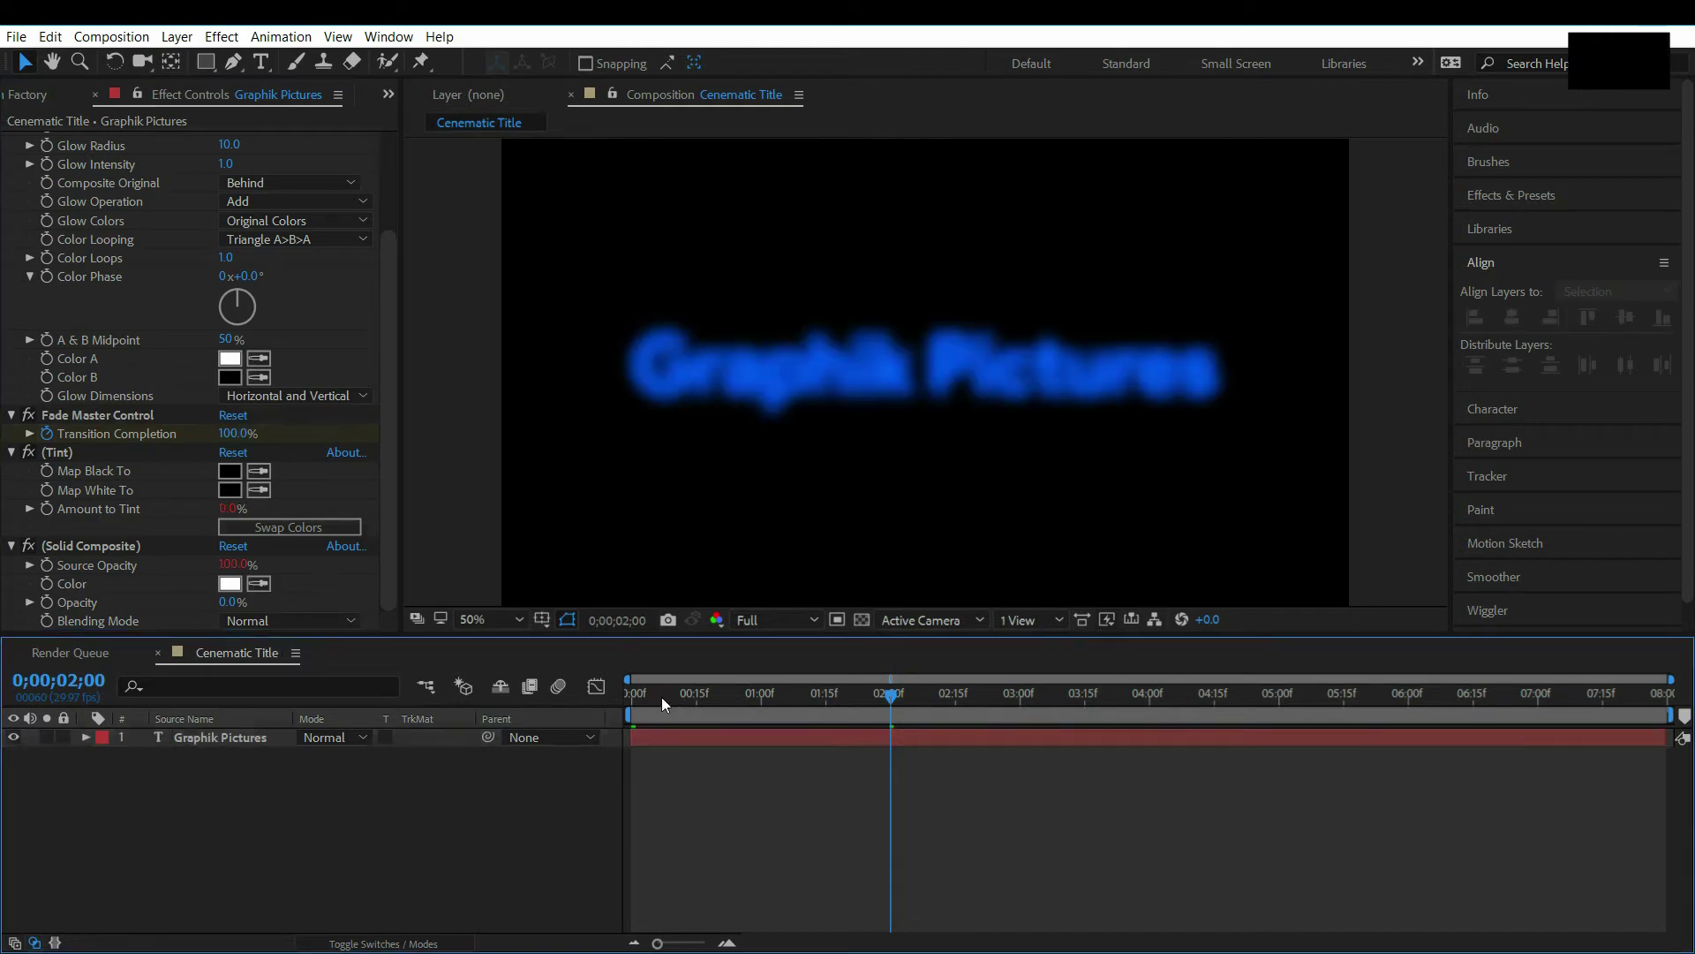
# - Preview and scrub through the title's fade-in from the start
pyautogui.press('Home')
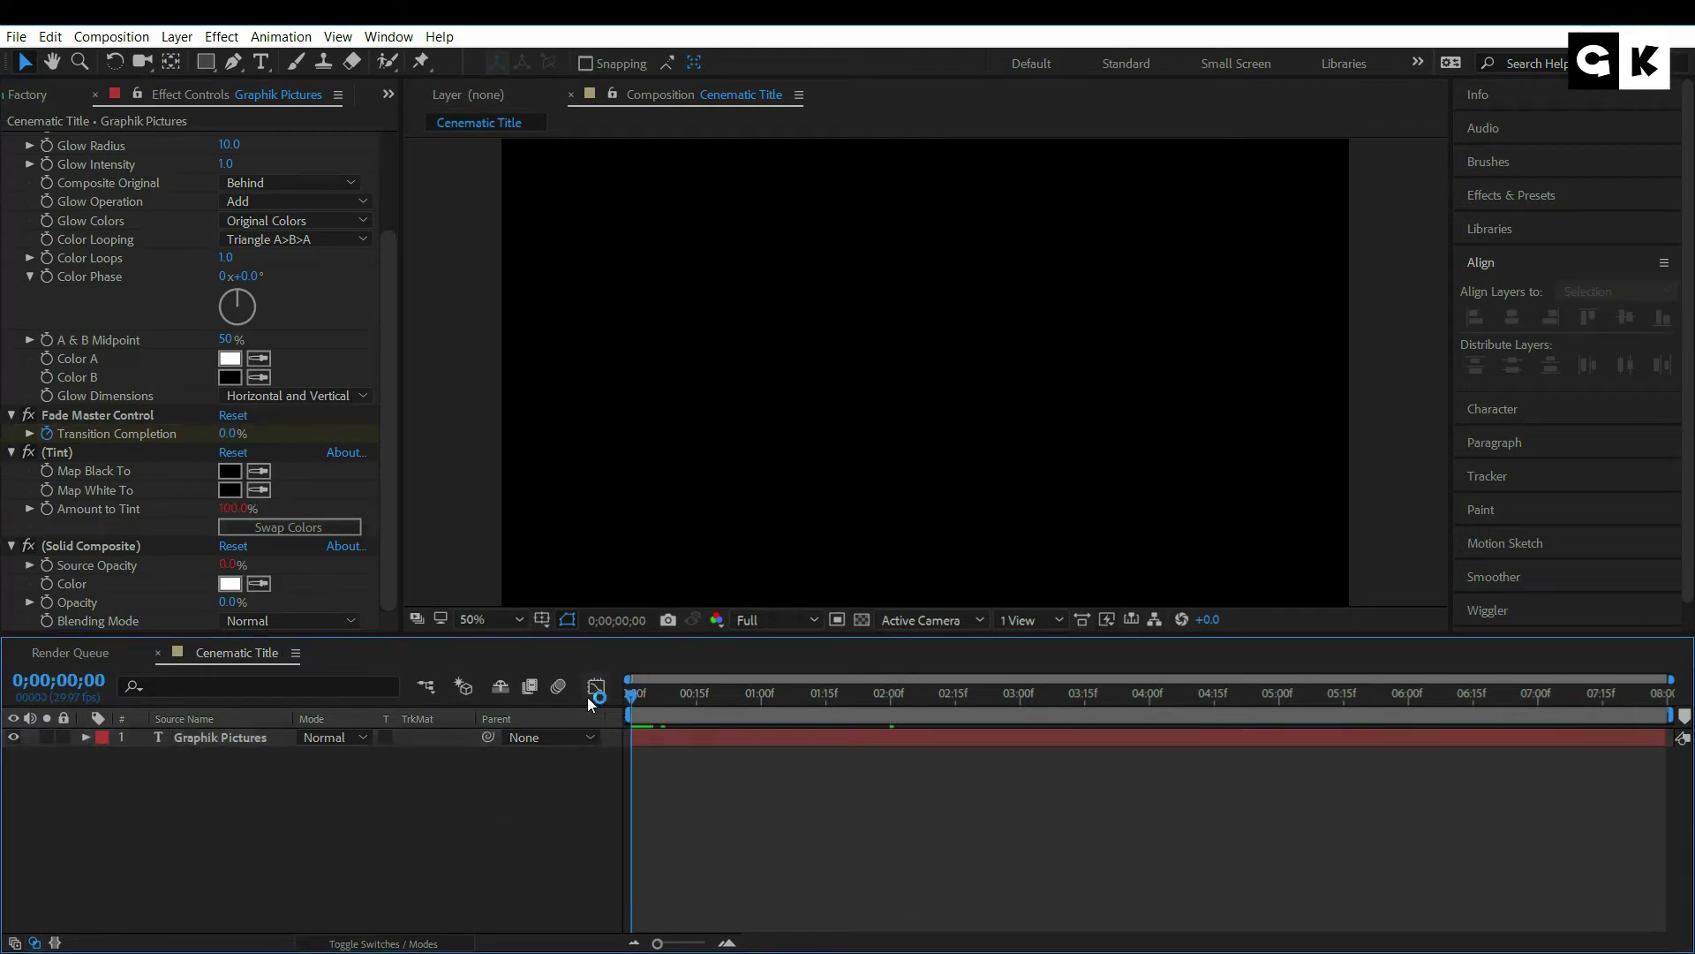
pyautogui.press('space')
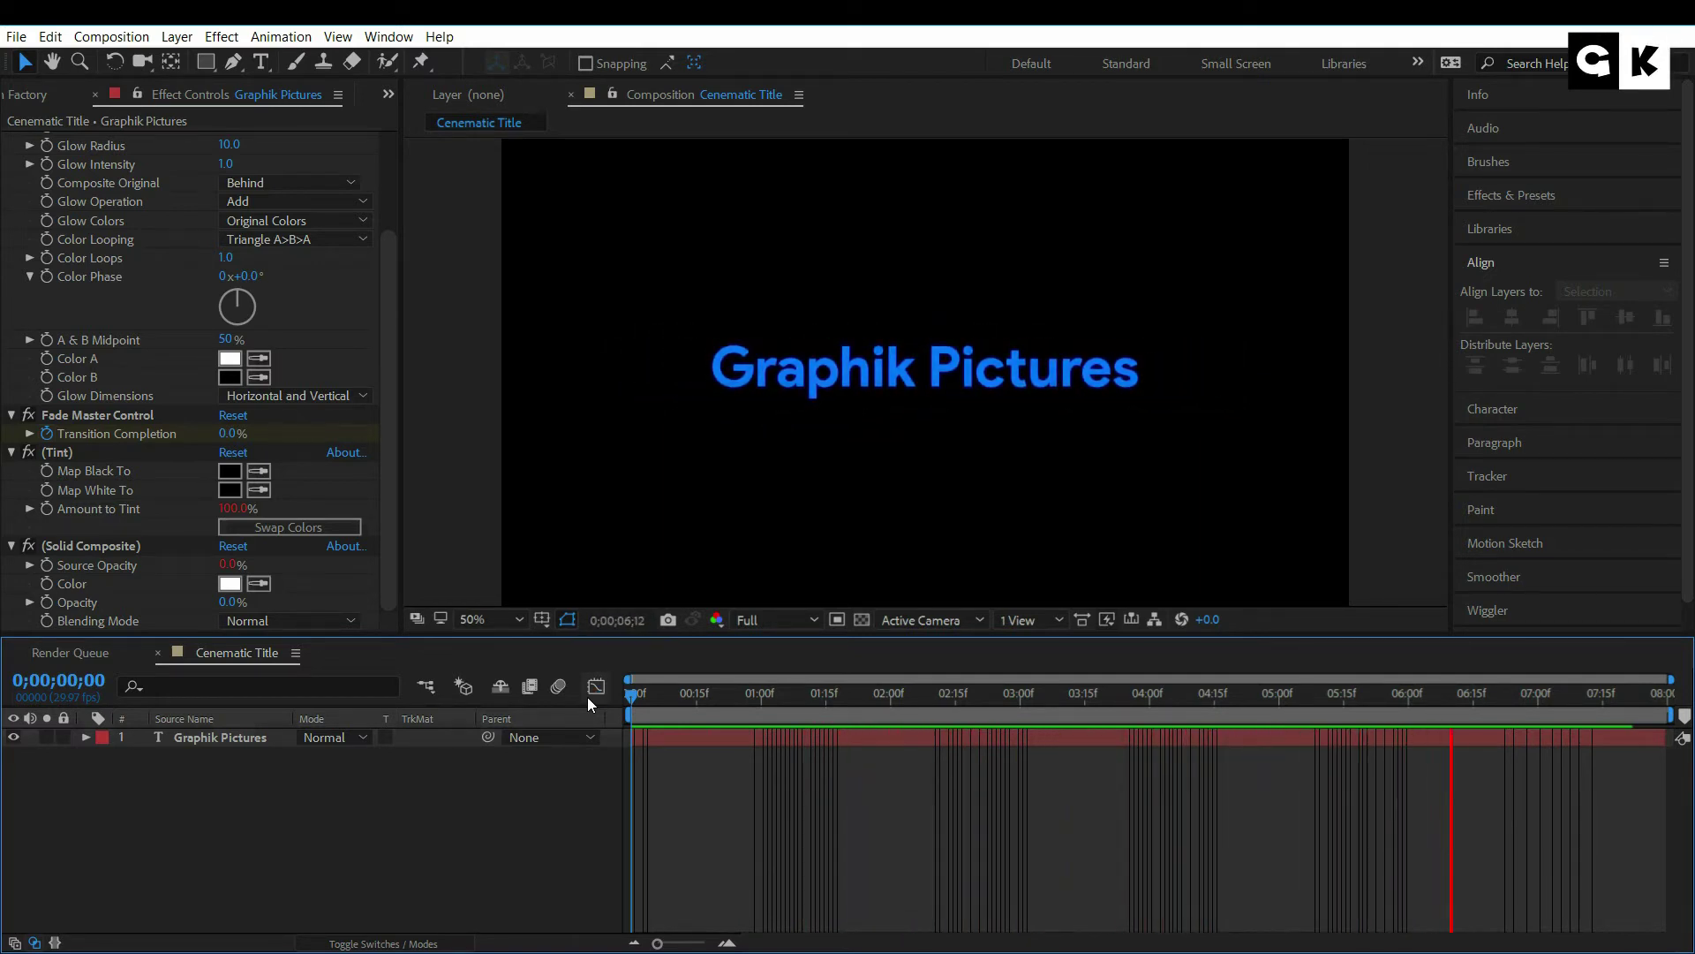
pyautogui.moveTo(638, 697); pyautogui.dragTo(1287, 717)
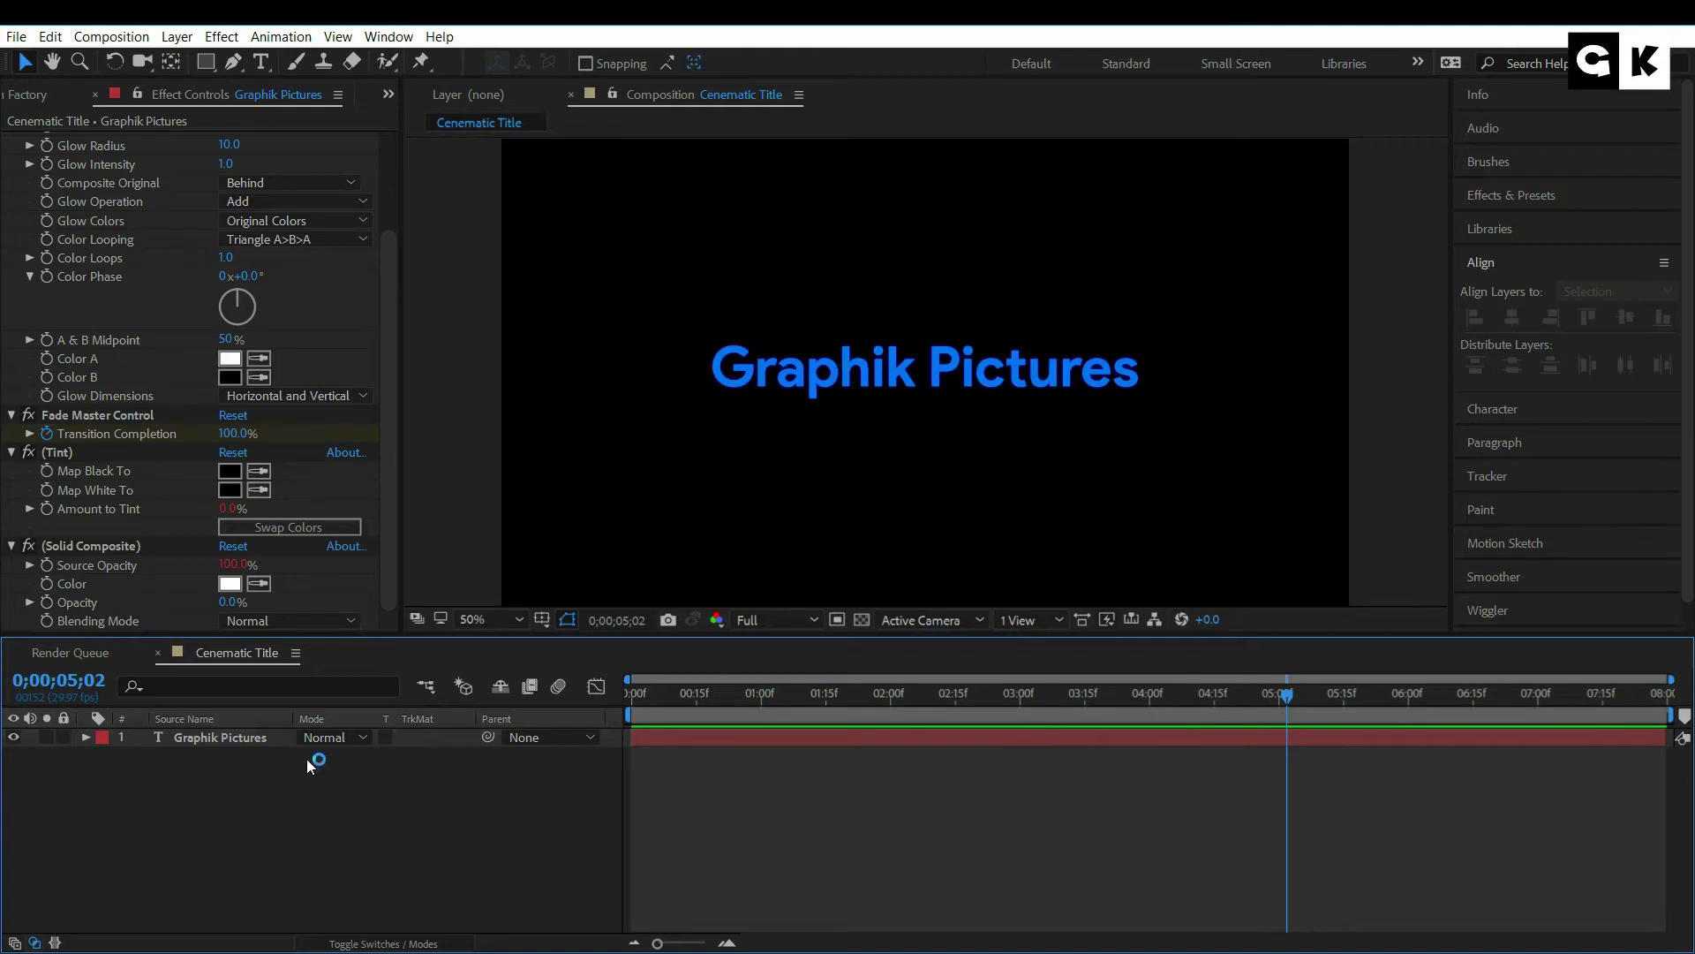
# - Duplicate the title layer with Ctrl+D and switch off the original layer's visibility
pyautogui.click(220, 743)
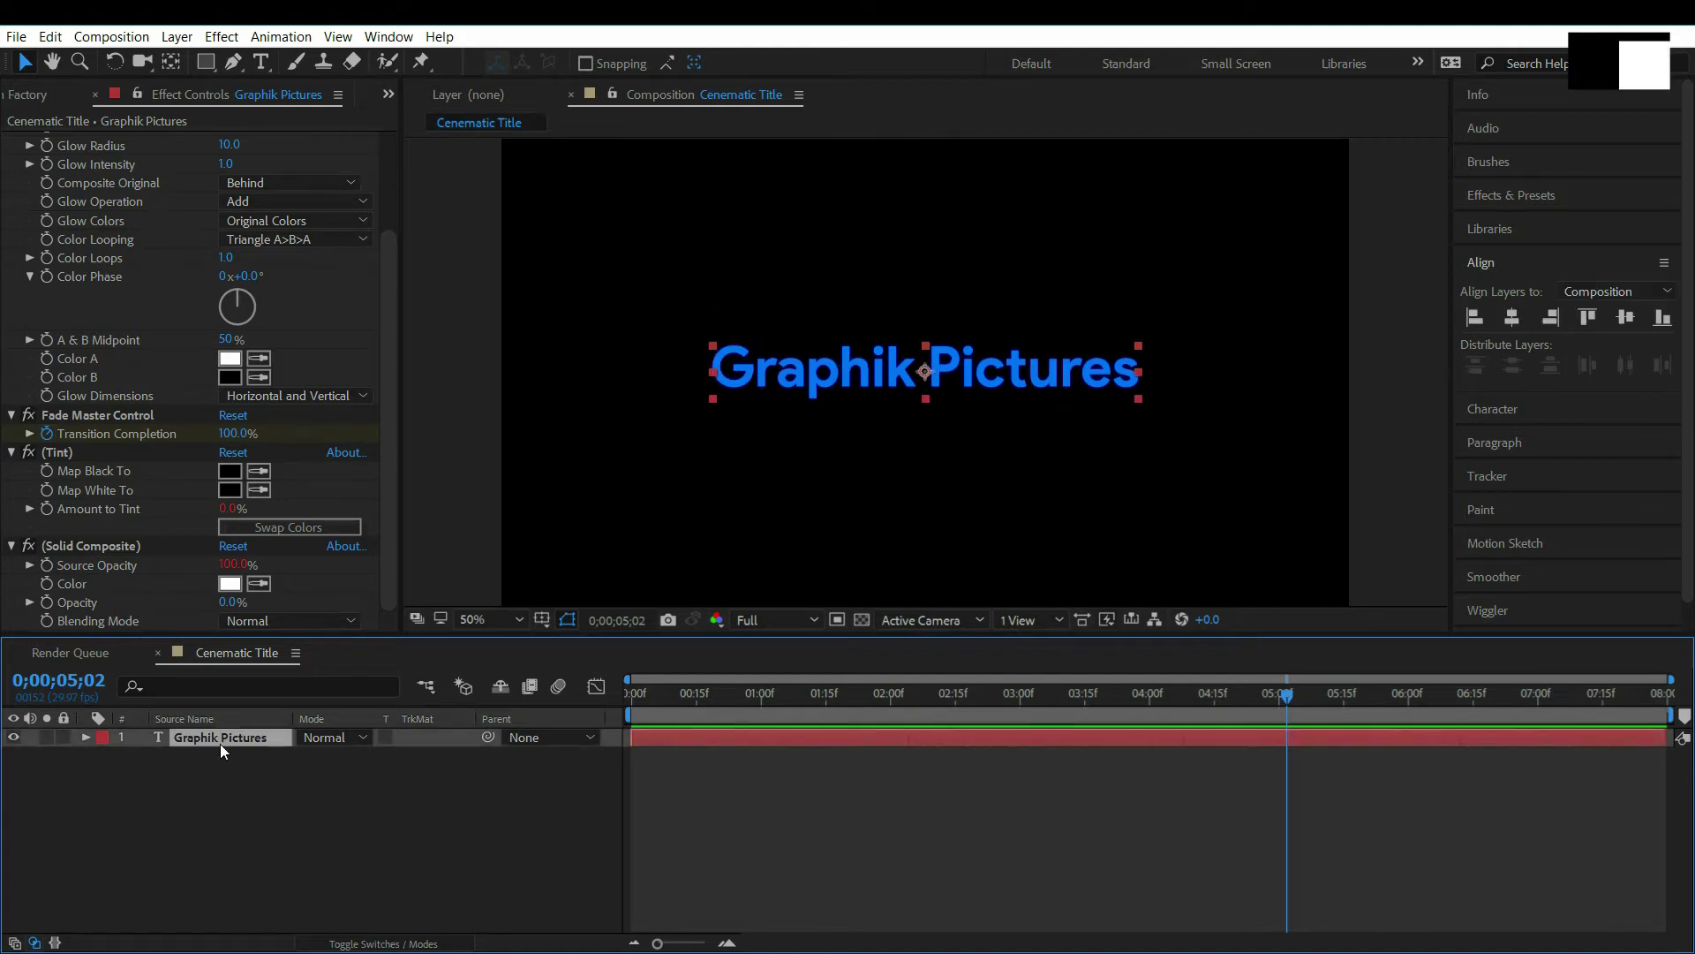
pyautogui.hotkey('ctrl', 'd')
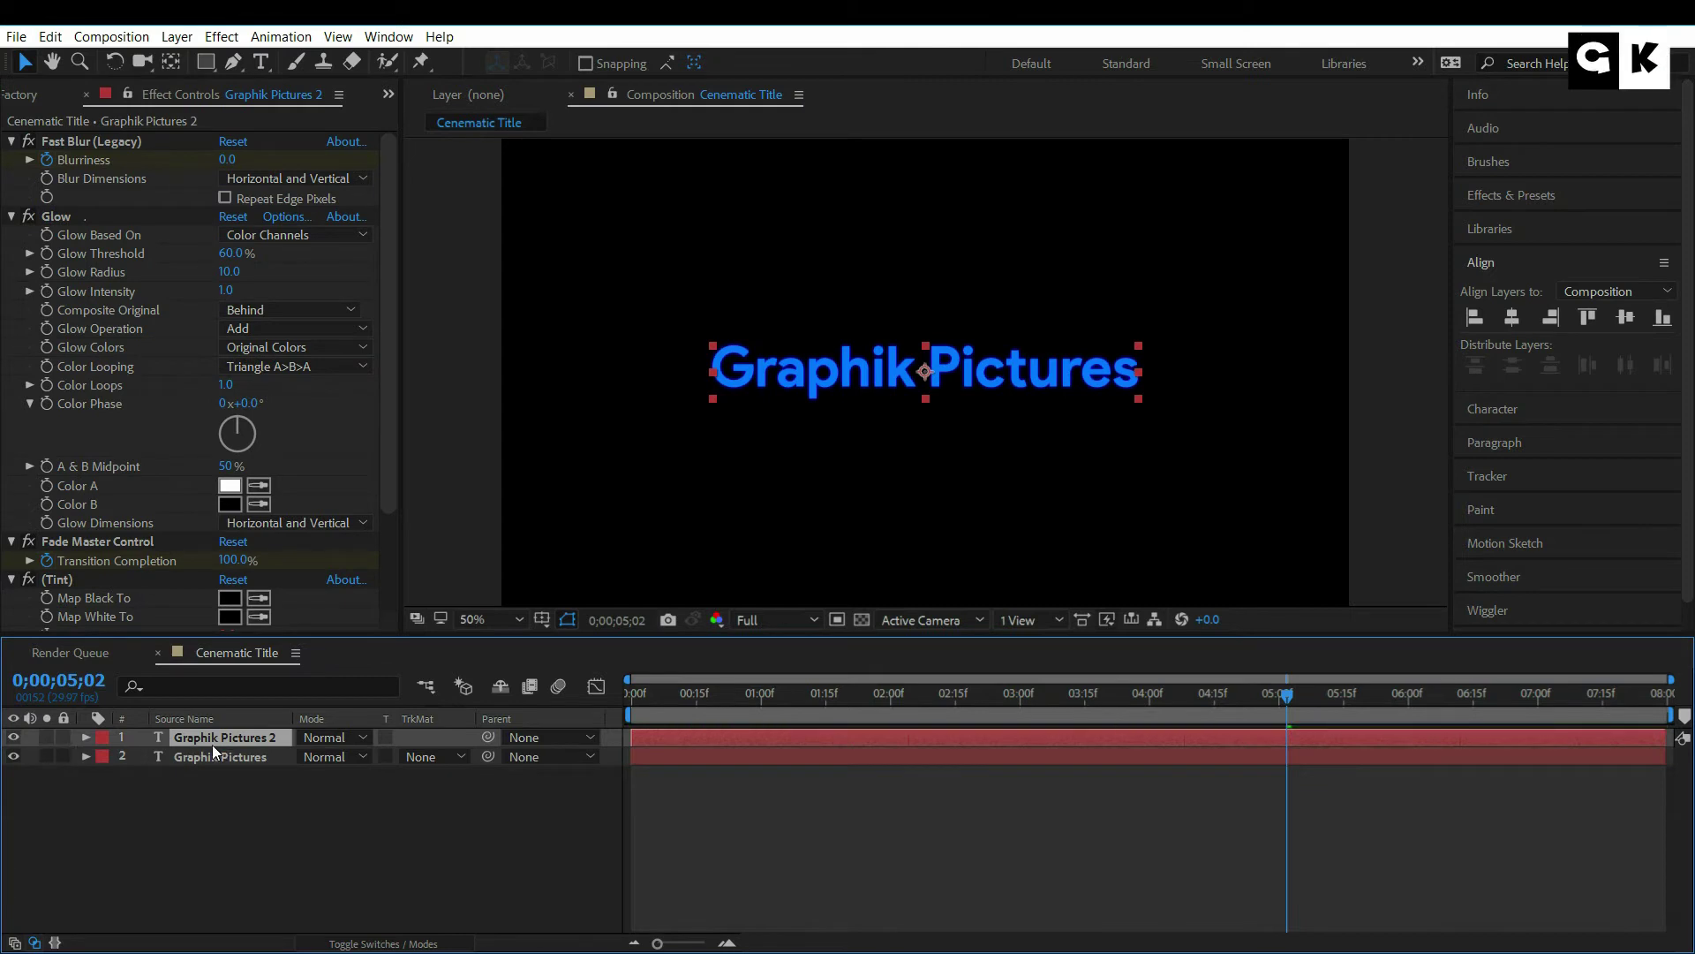
pyautogui.click(214, 756)
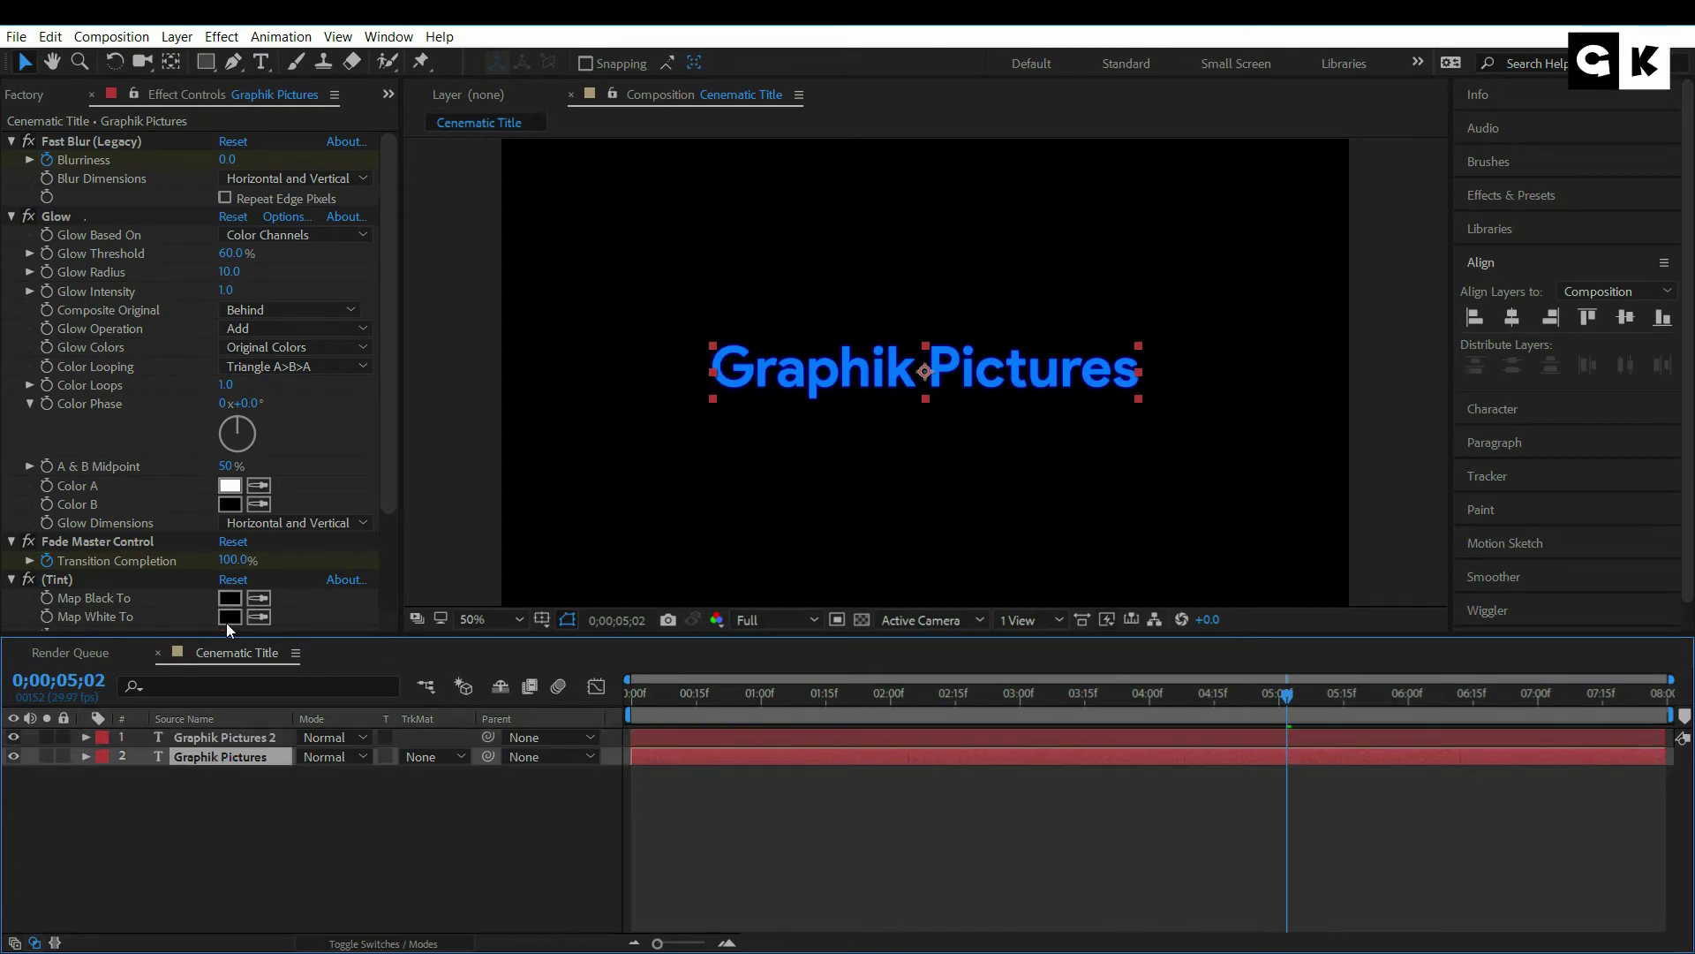
pyautogui.click(224, 738)
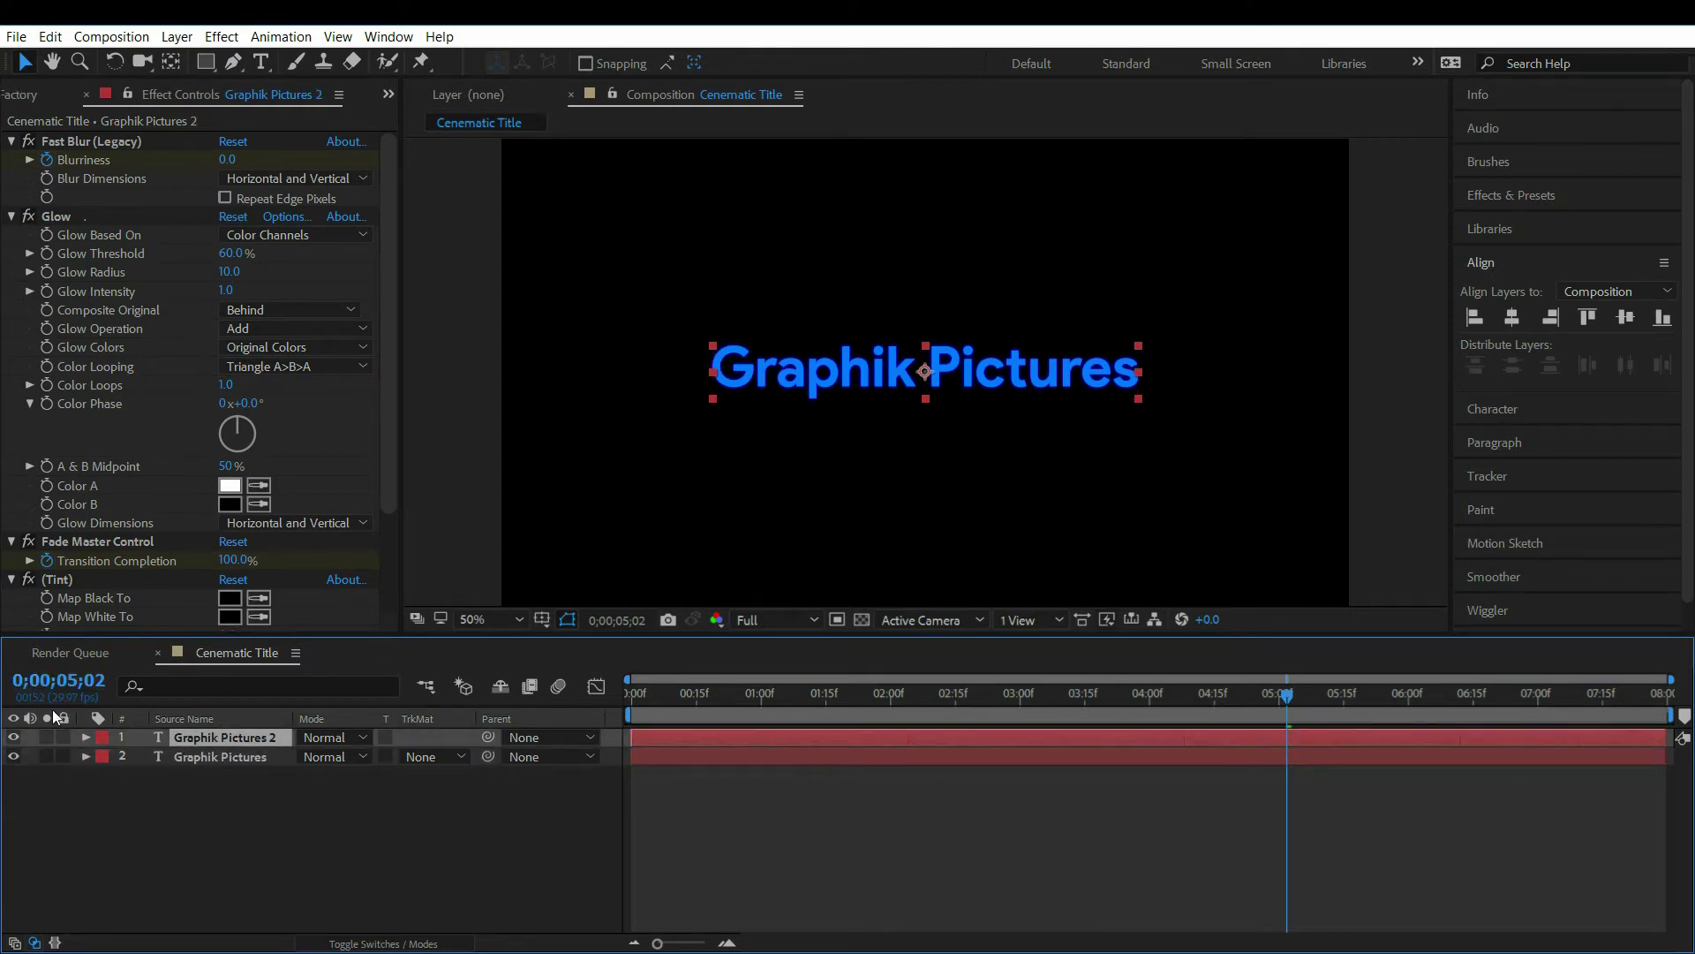
pyautogui.click(13, 756)
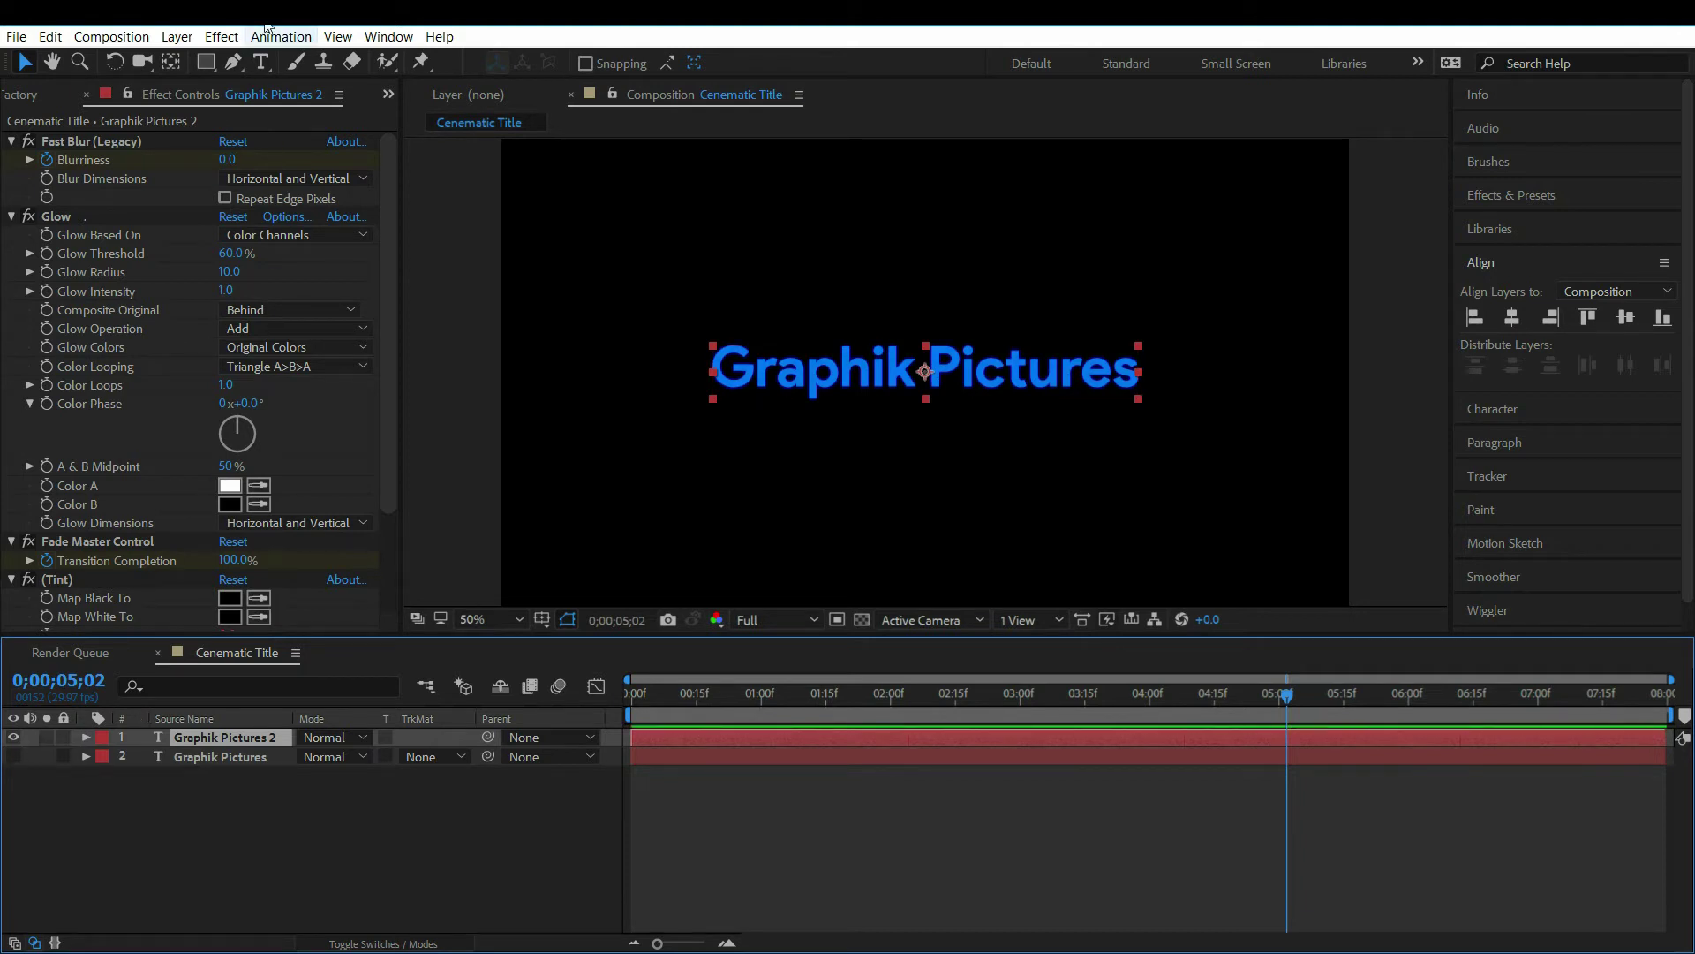
# - Replace the duplicate layer's text with 'PRESENTS'
pyautogui.click(261, 65)
pyautogui.click(810, 365)
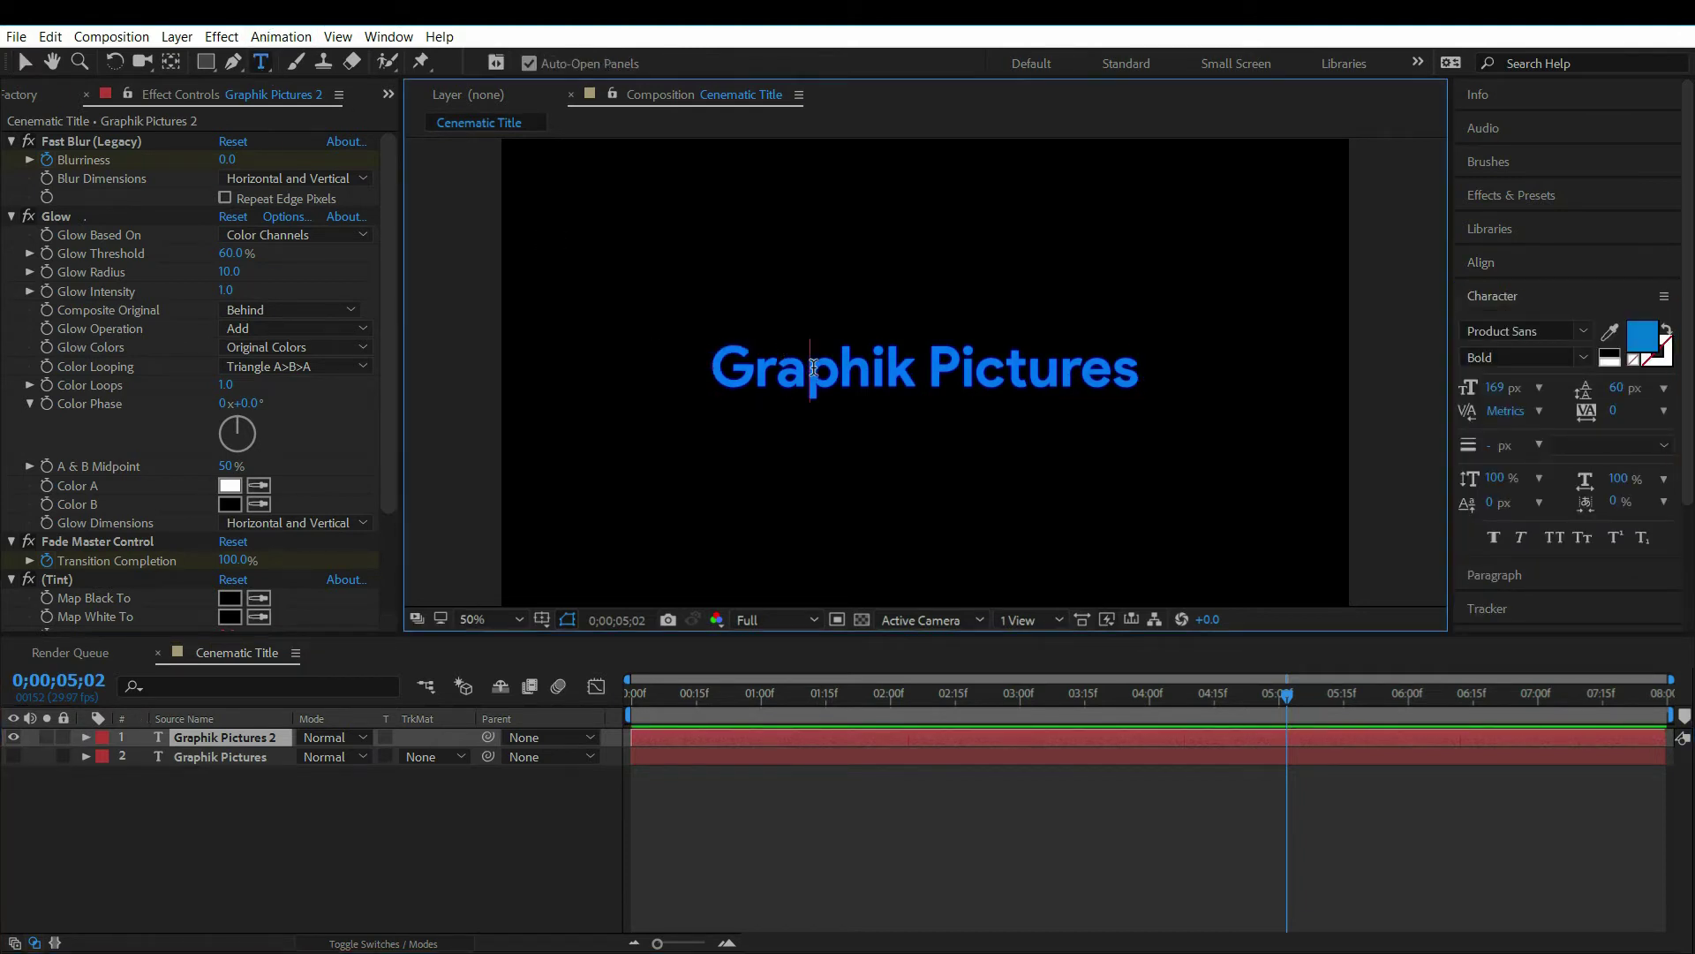
pyautogui.hotkey('ctrl', 'a')
pyautogui.press('BackSpace')
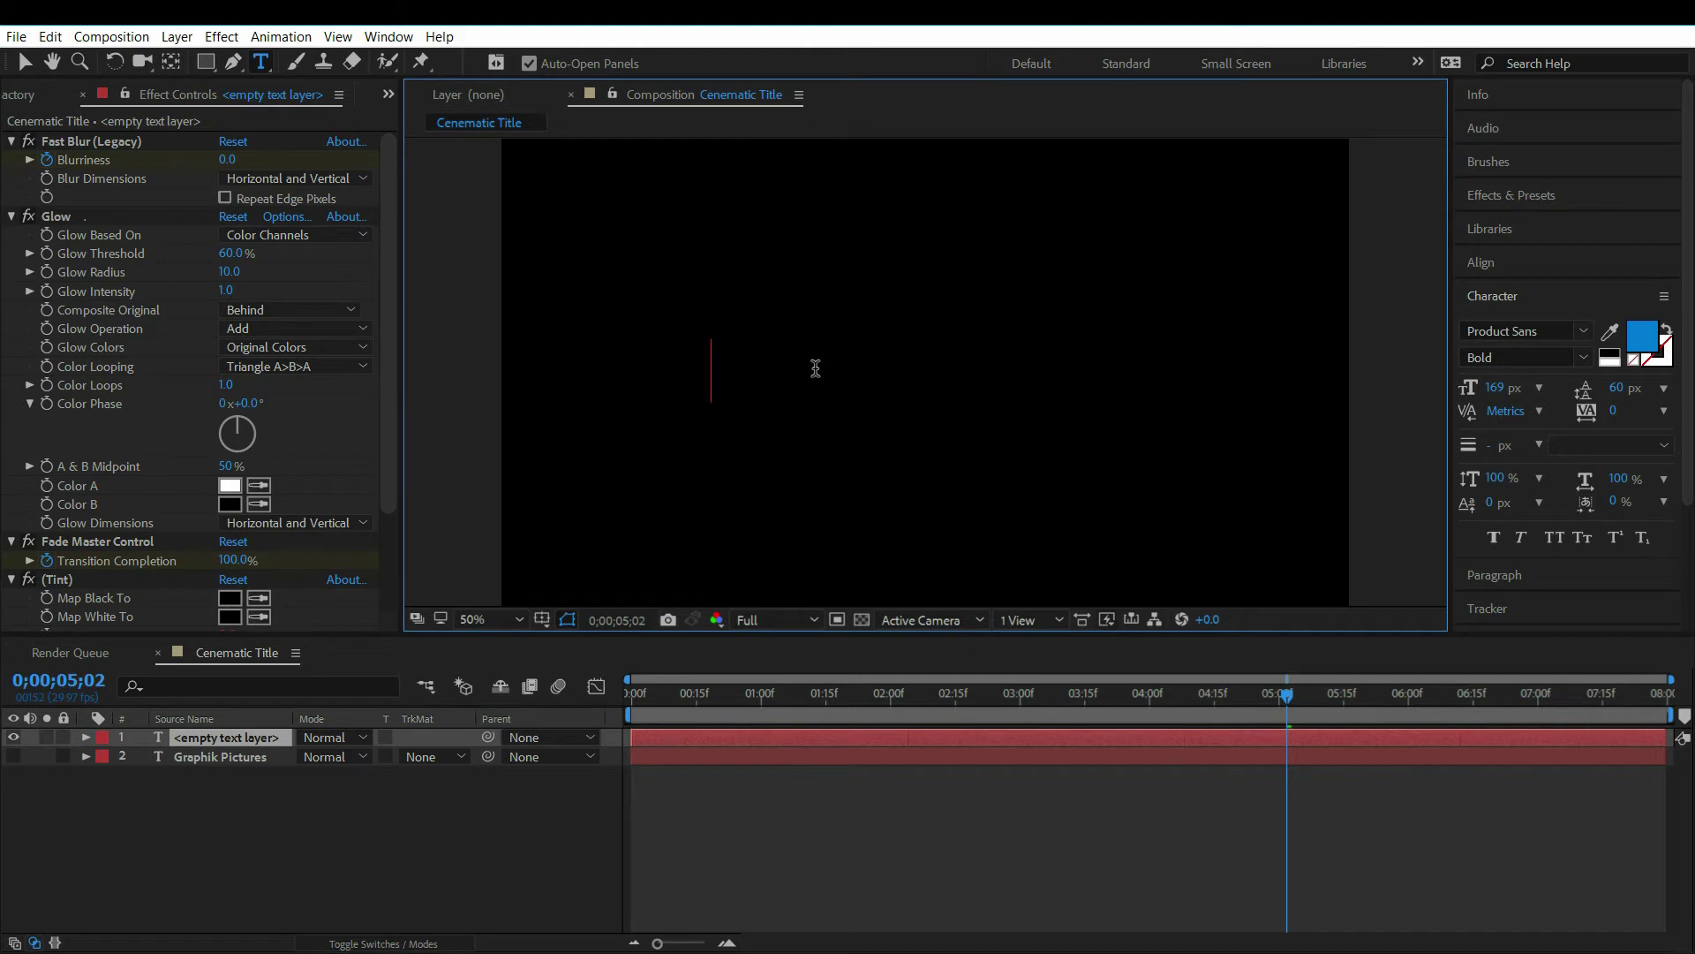
pyautogui.press('capslock')
pyautogui.write('P')
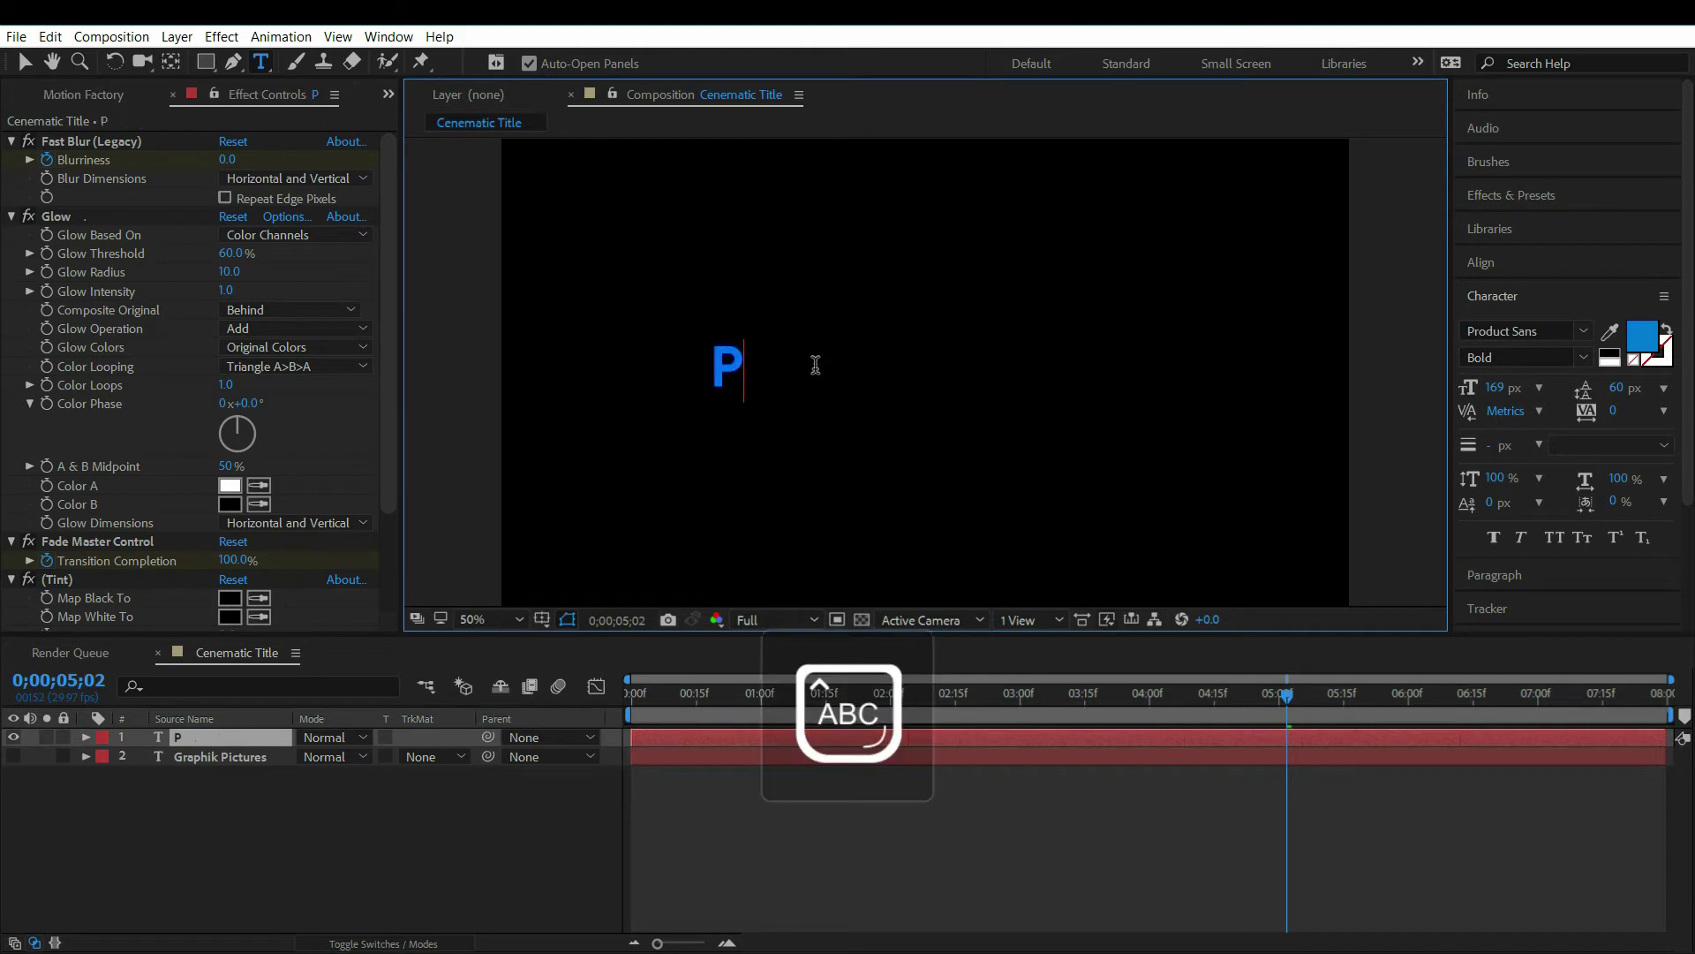
pyautogui.write('RESENTS')
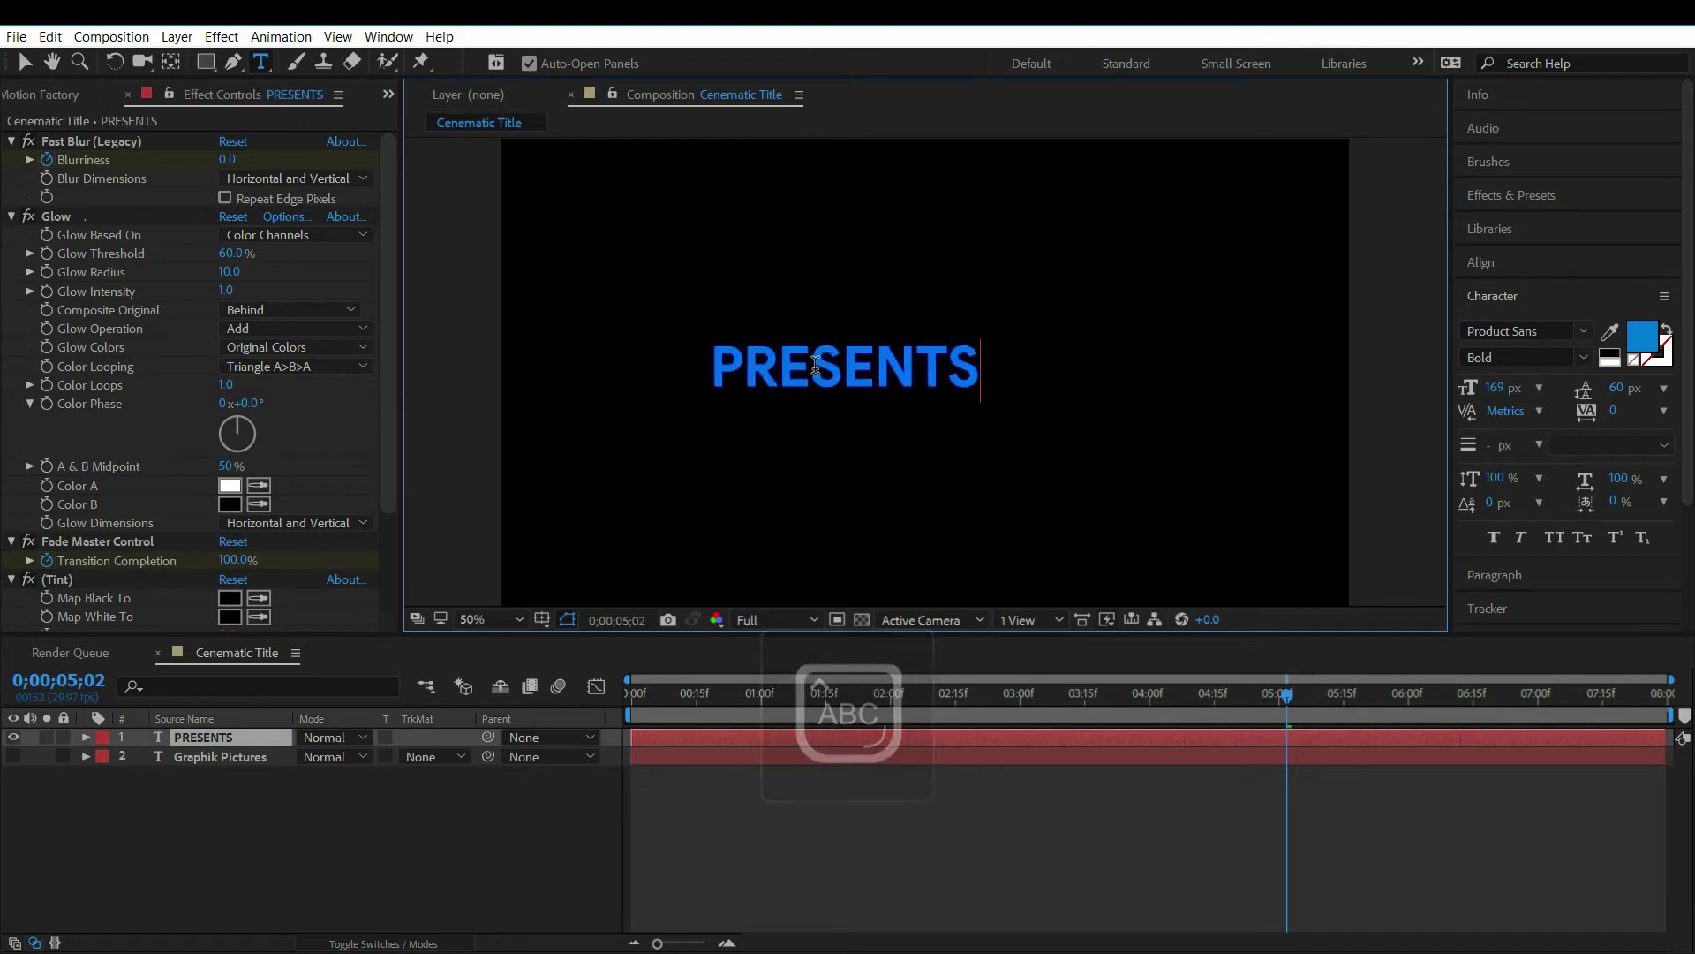
pyautogui.press('capslock')
# - Make the PRESENTS text white (FFFFFF) and shrink it to about 114 px
pyautogui.hotkey('ctrl', 'a')
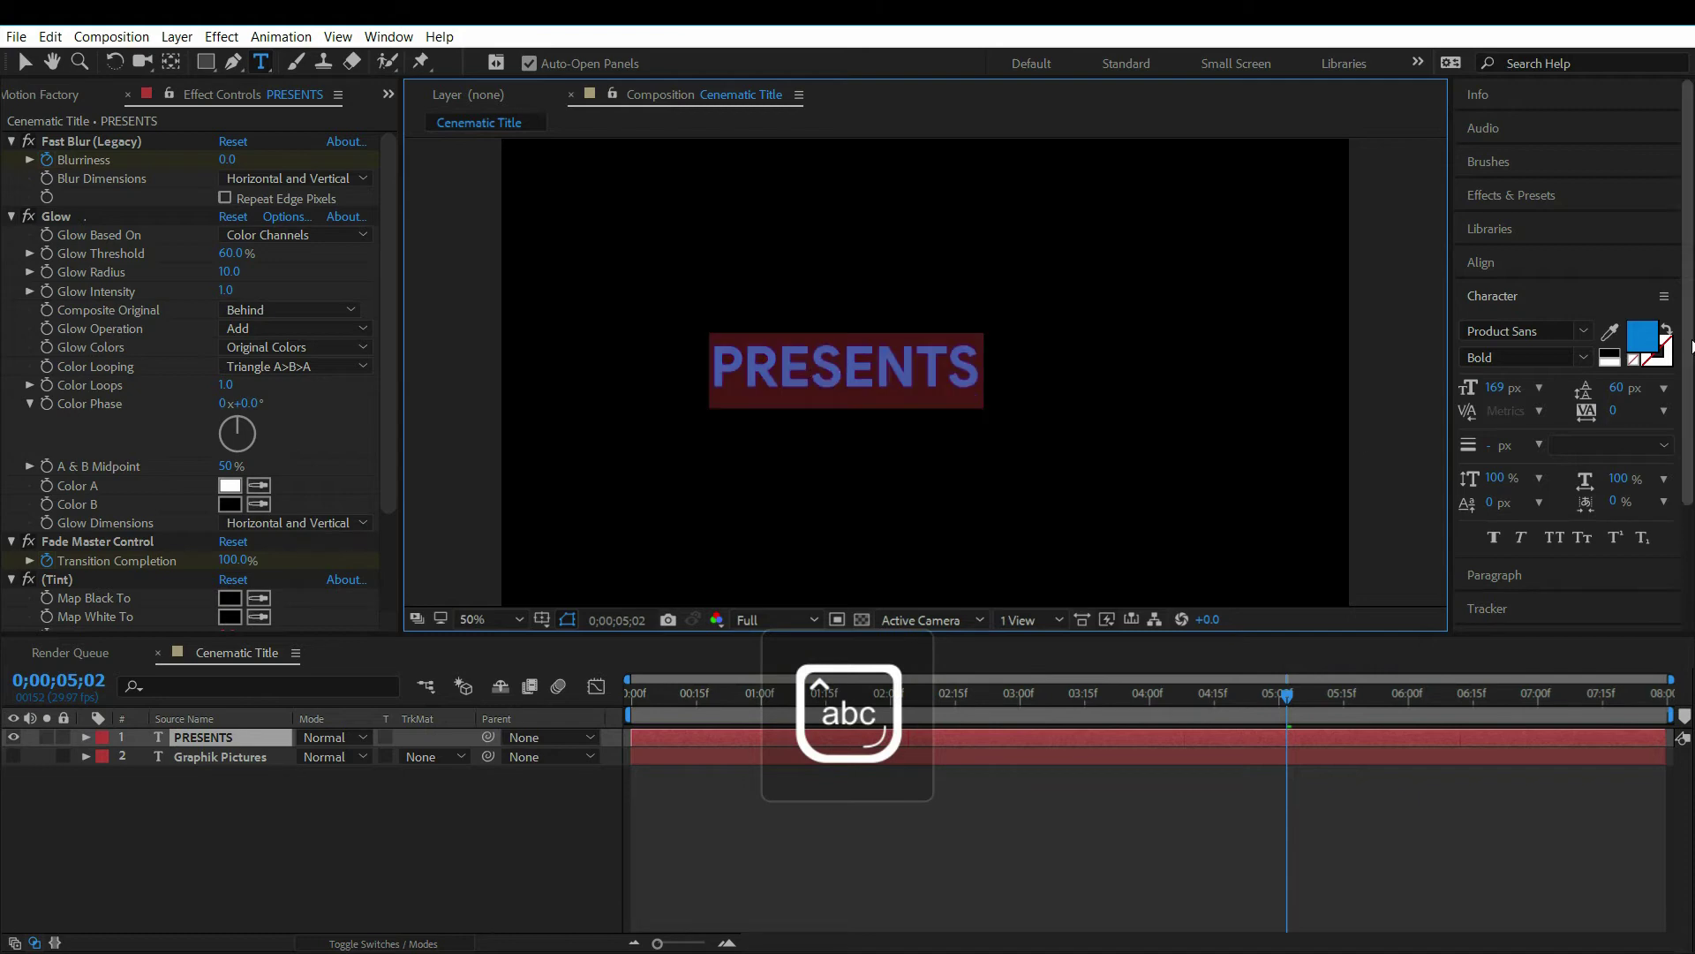
pyautogui.click(1642, 335)
pyautogui.write('FFFFFF')
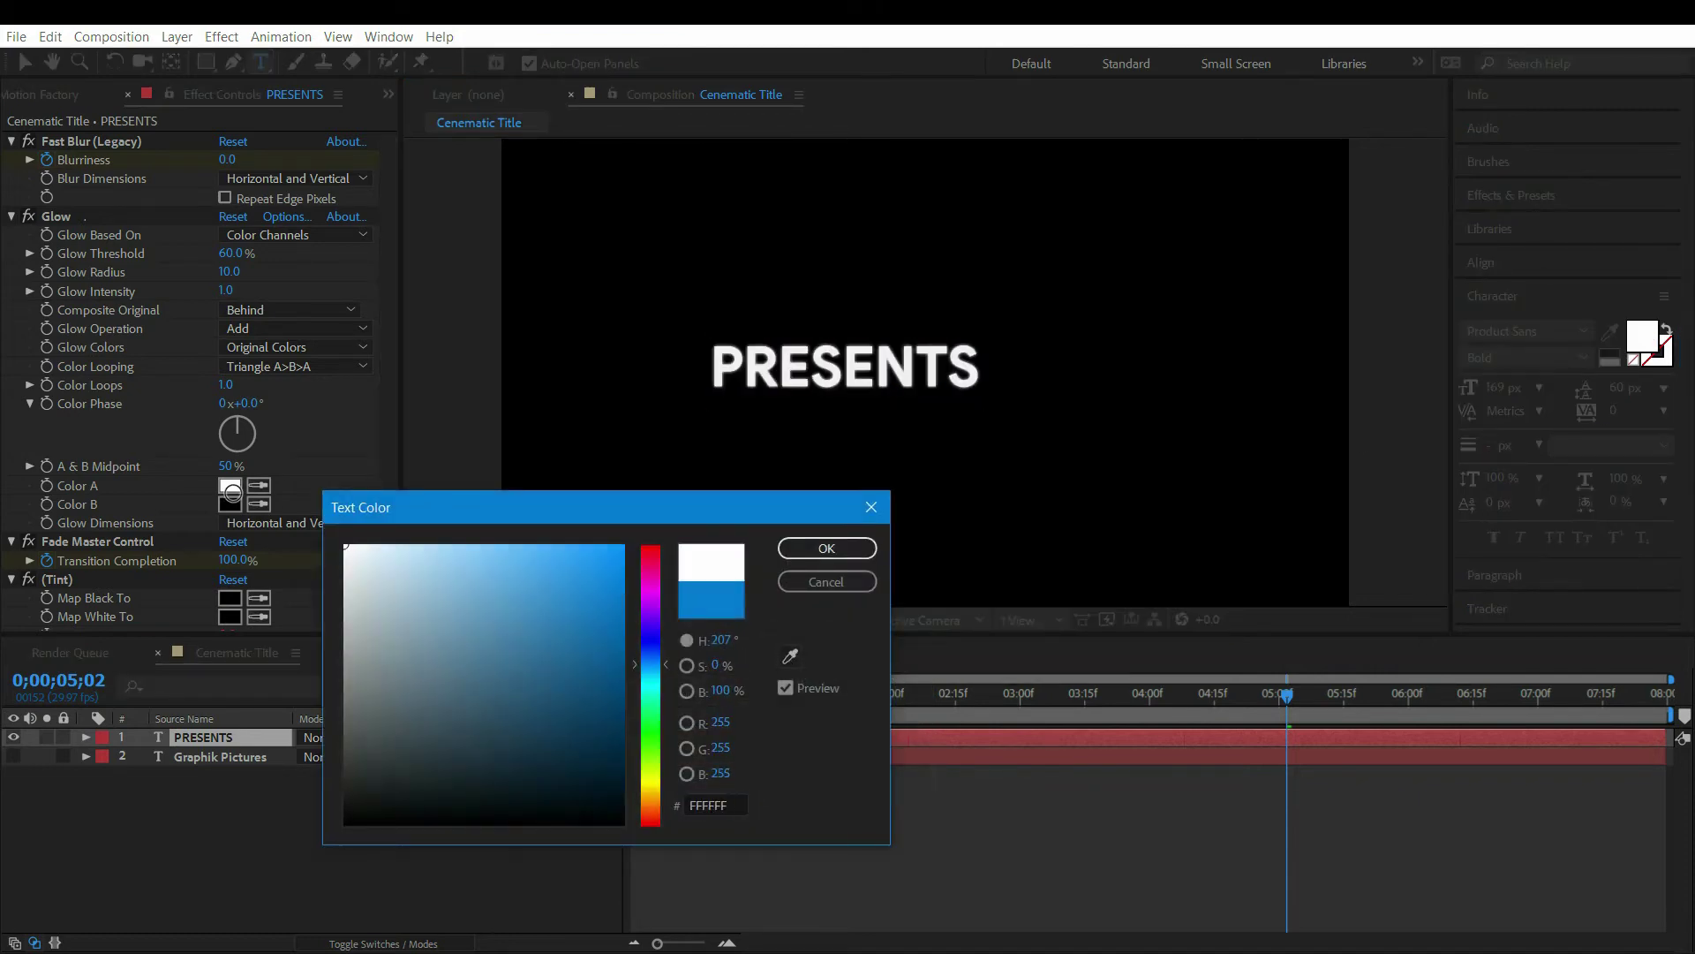
pyautogui.click(789, 542)
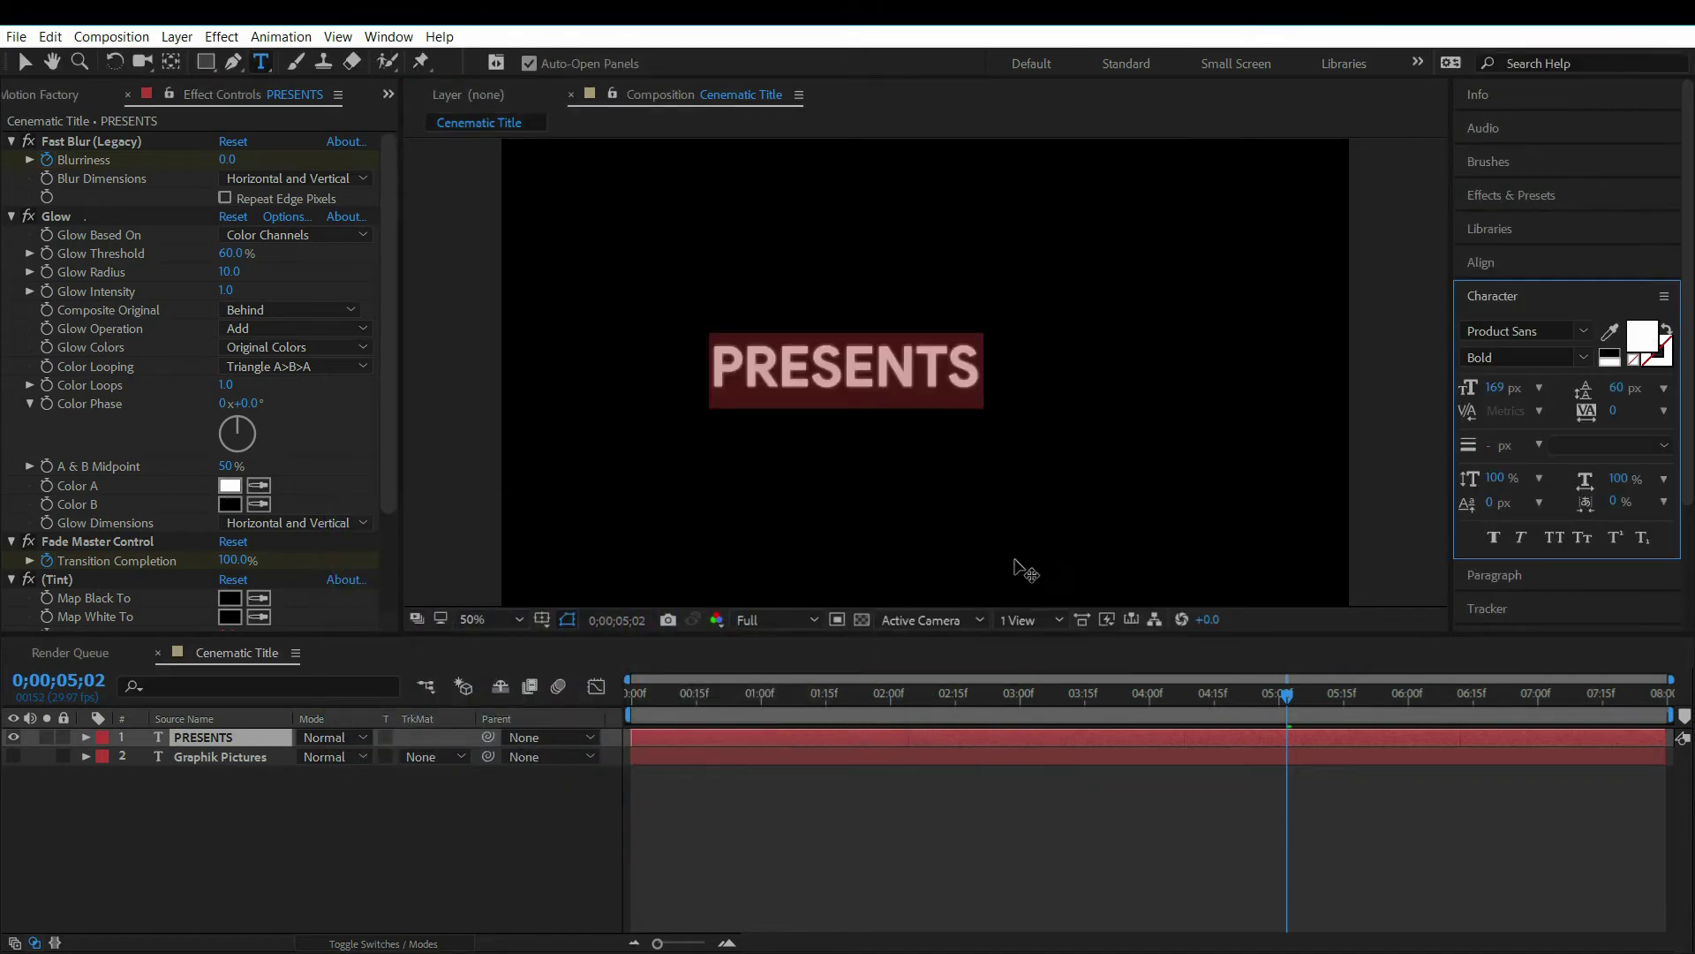
pyautogui.moveTo(1494, 391); pyautogui.dragTo(1450, 405)
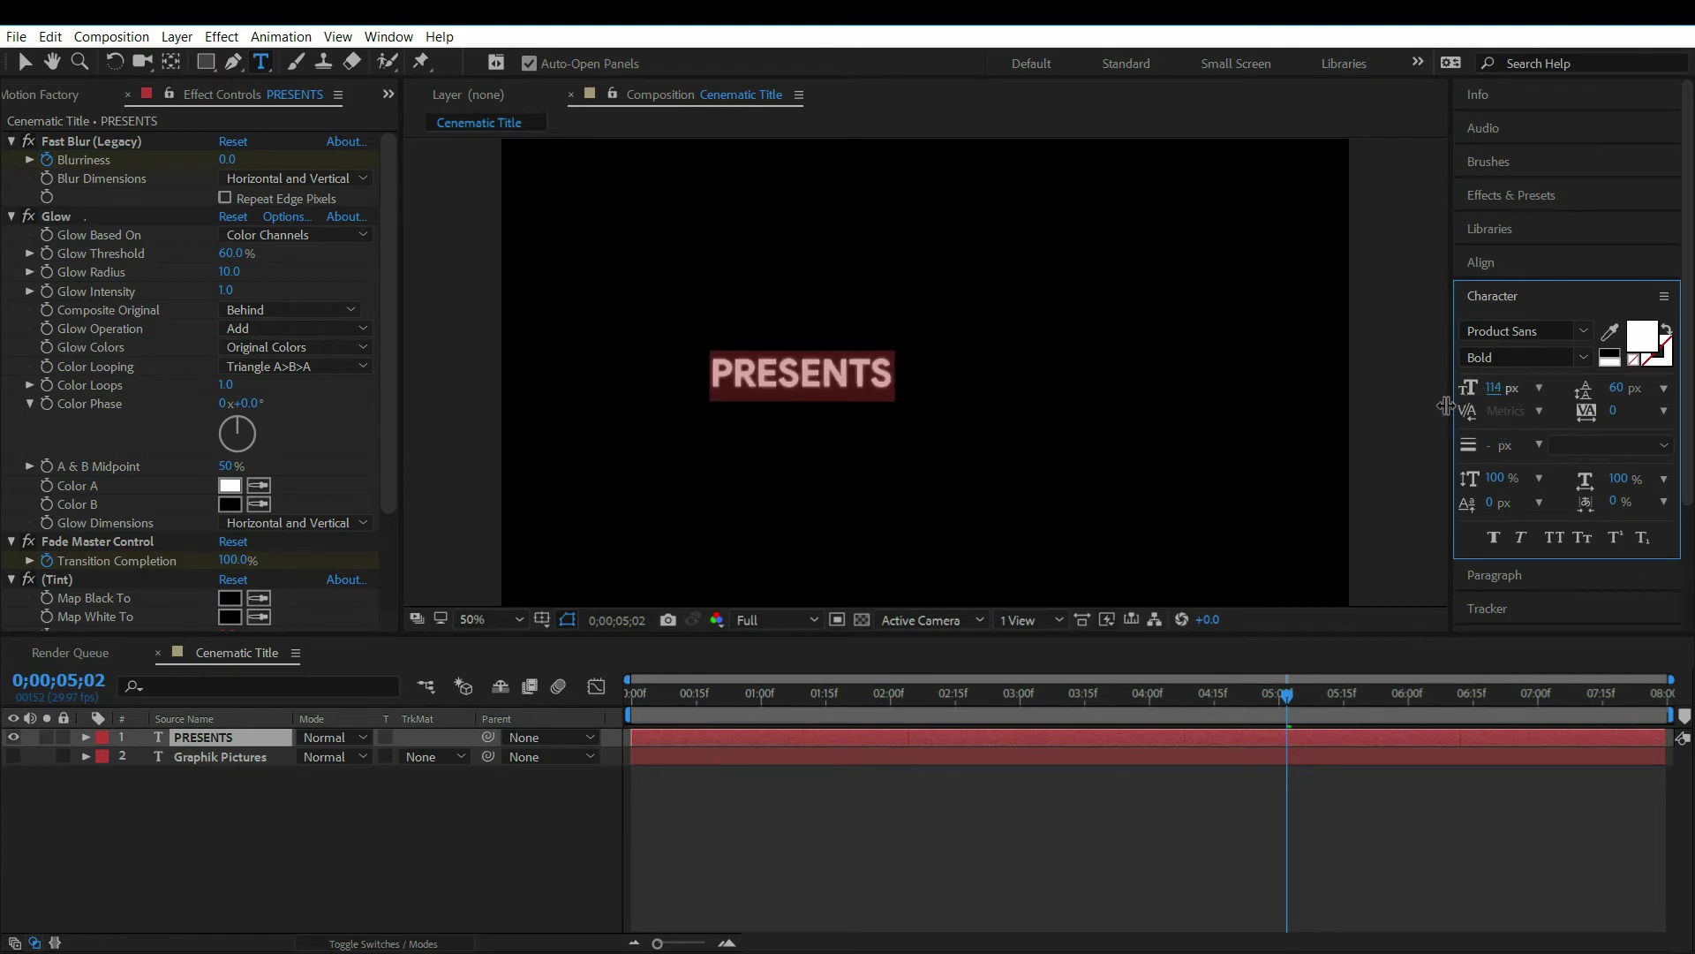
# - Show the original title again and move PRESENTS below its right end
pyautogui.click(14, 756)
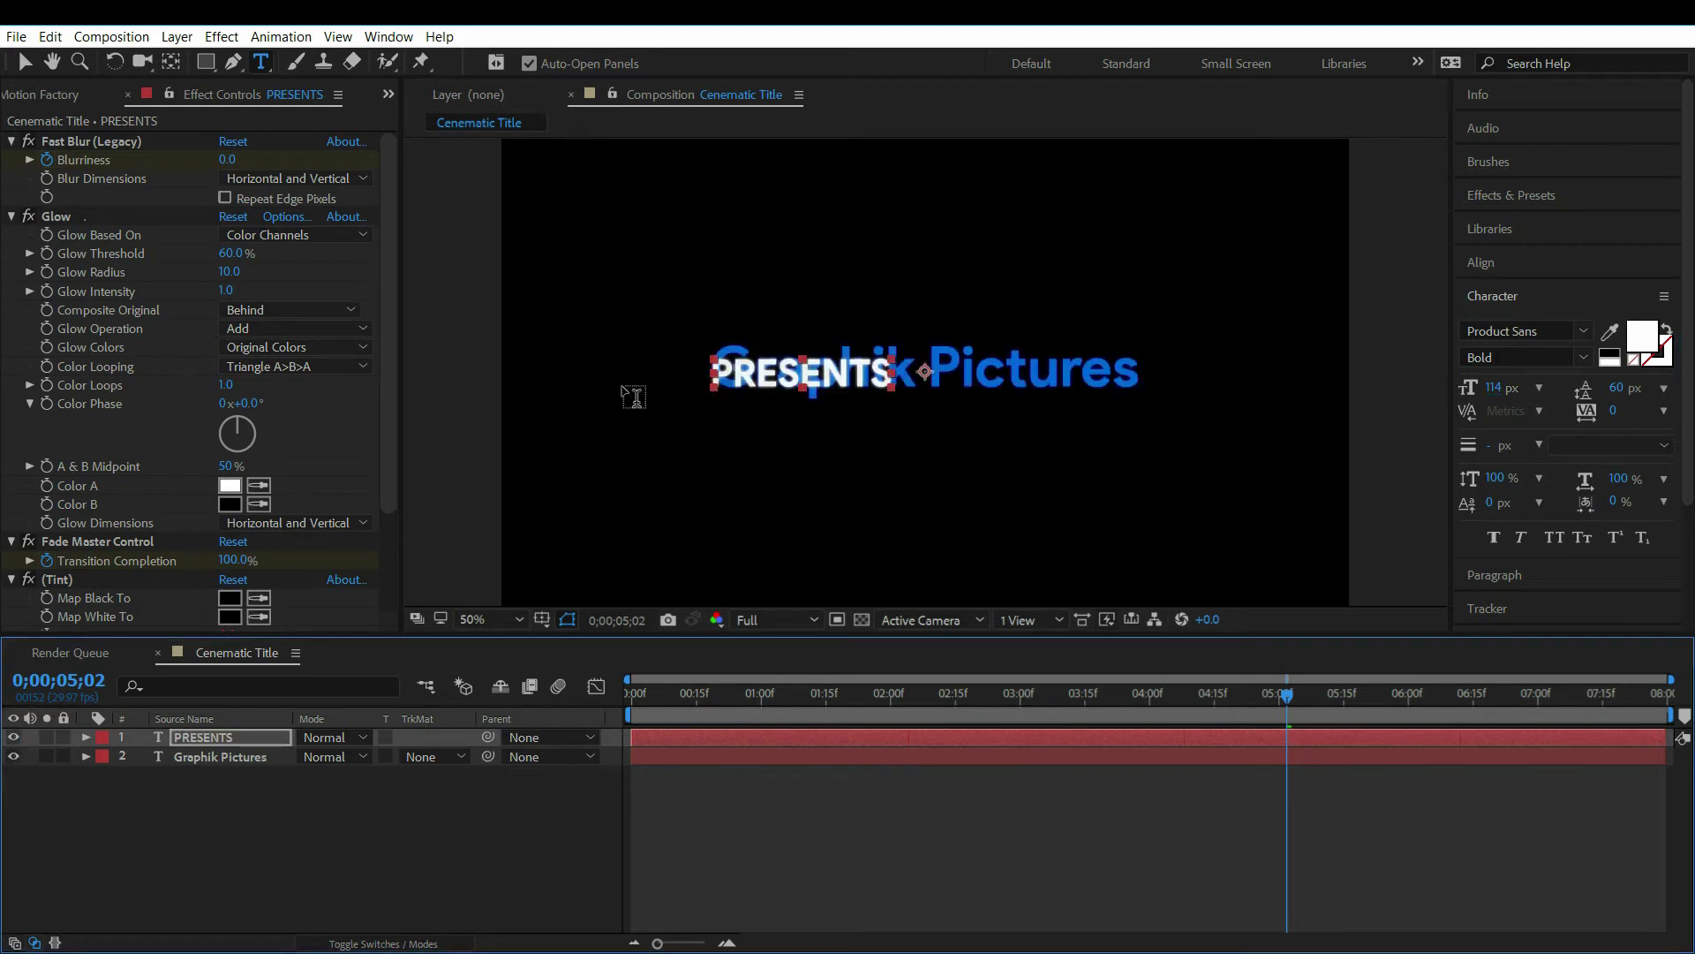
pyautogui.press('v')
pyautogui.moveTo(794, 382); pyautogui.dragTo(1063, 415)
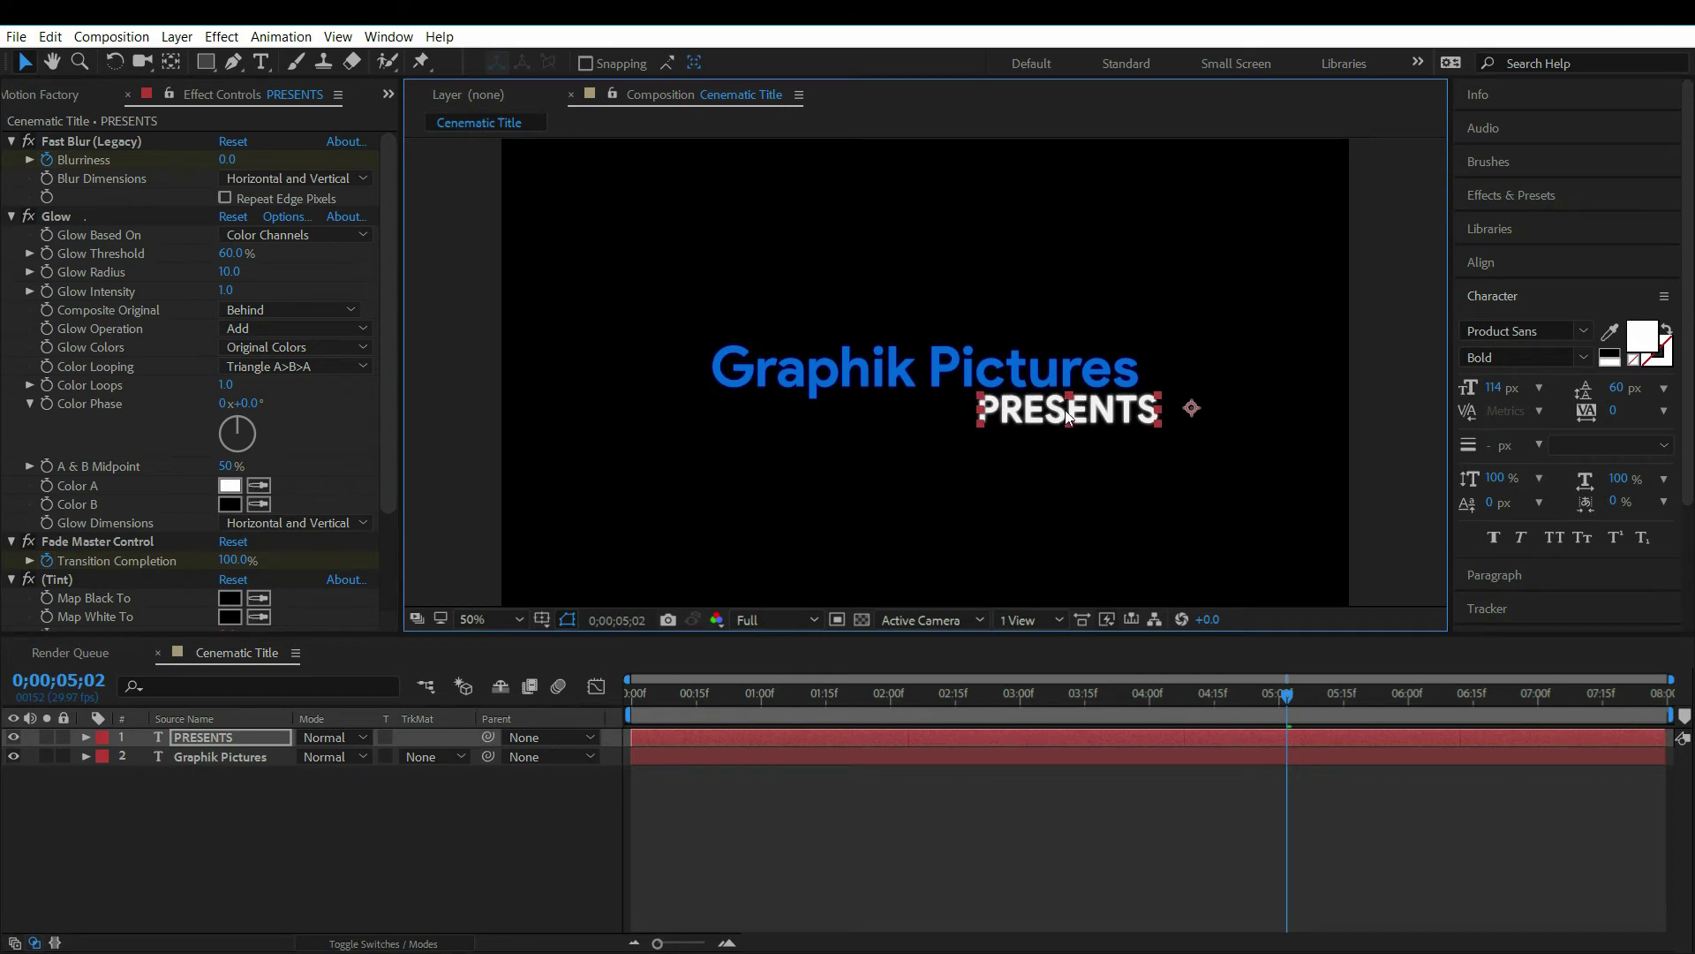
# - Set the PRESENTS font size to exactly 100 px
pyautogui.click(259, 61)
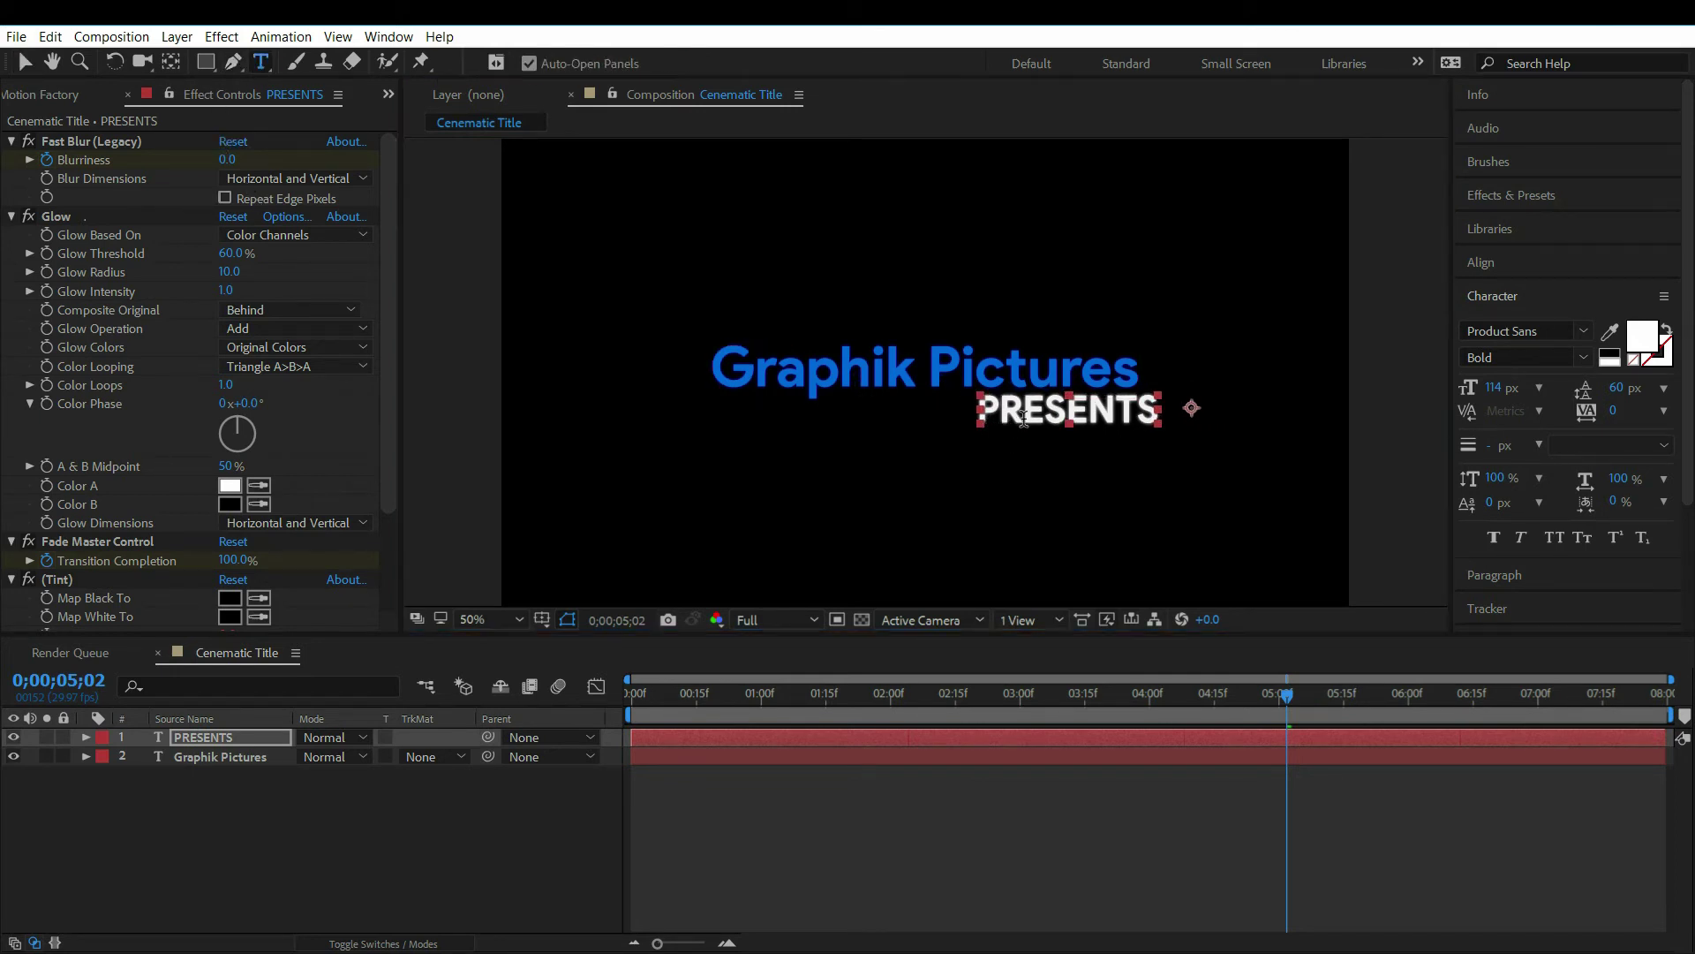
pyautogui.doubleClick(1060, 411)
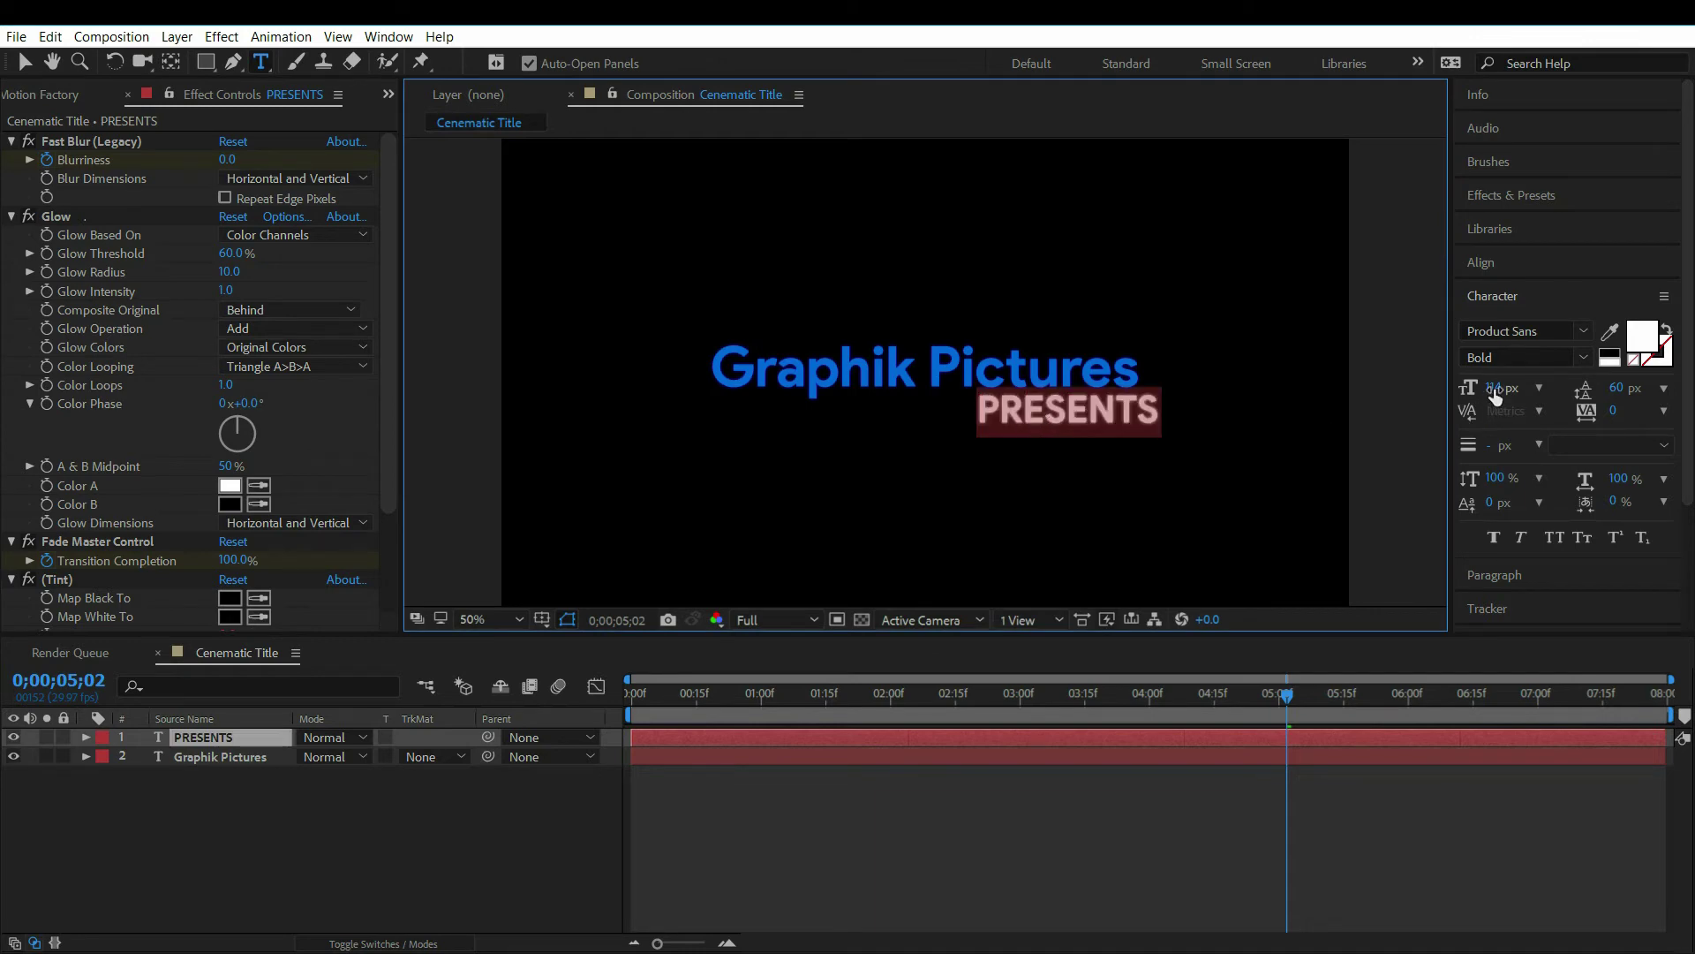
pyautogui.click(1494, 394)
pyautogui.write('100')
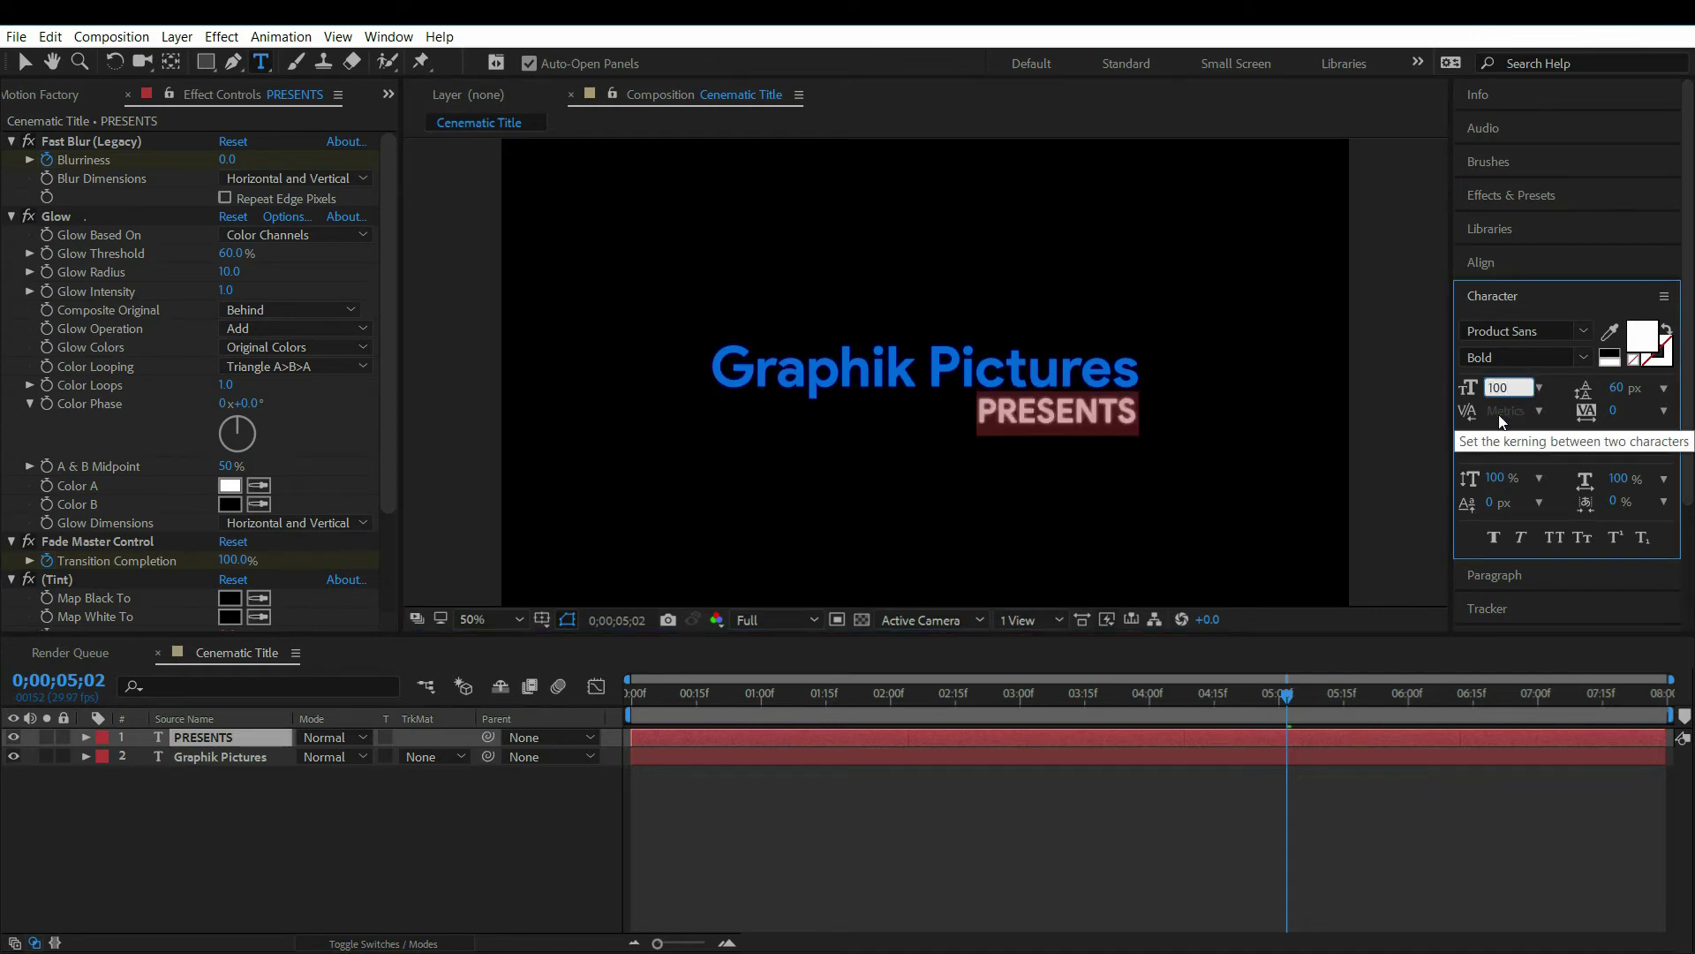
pyautogui.click(427, 828)
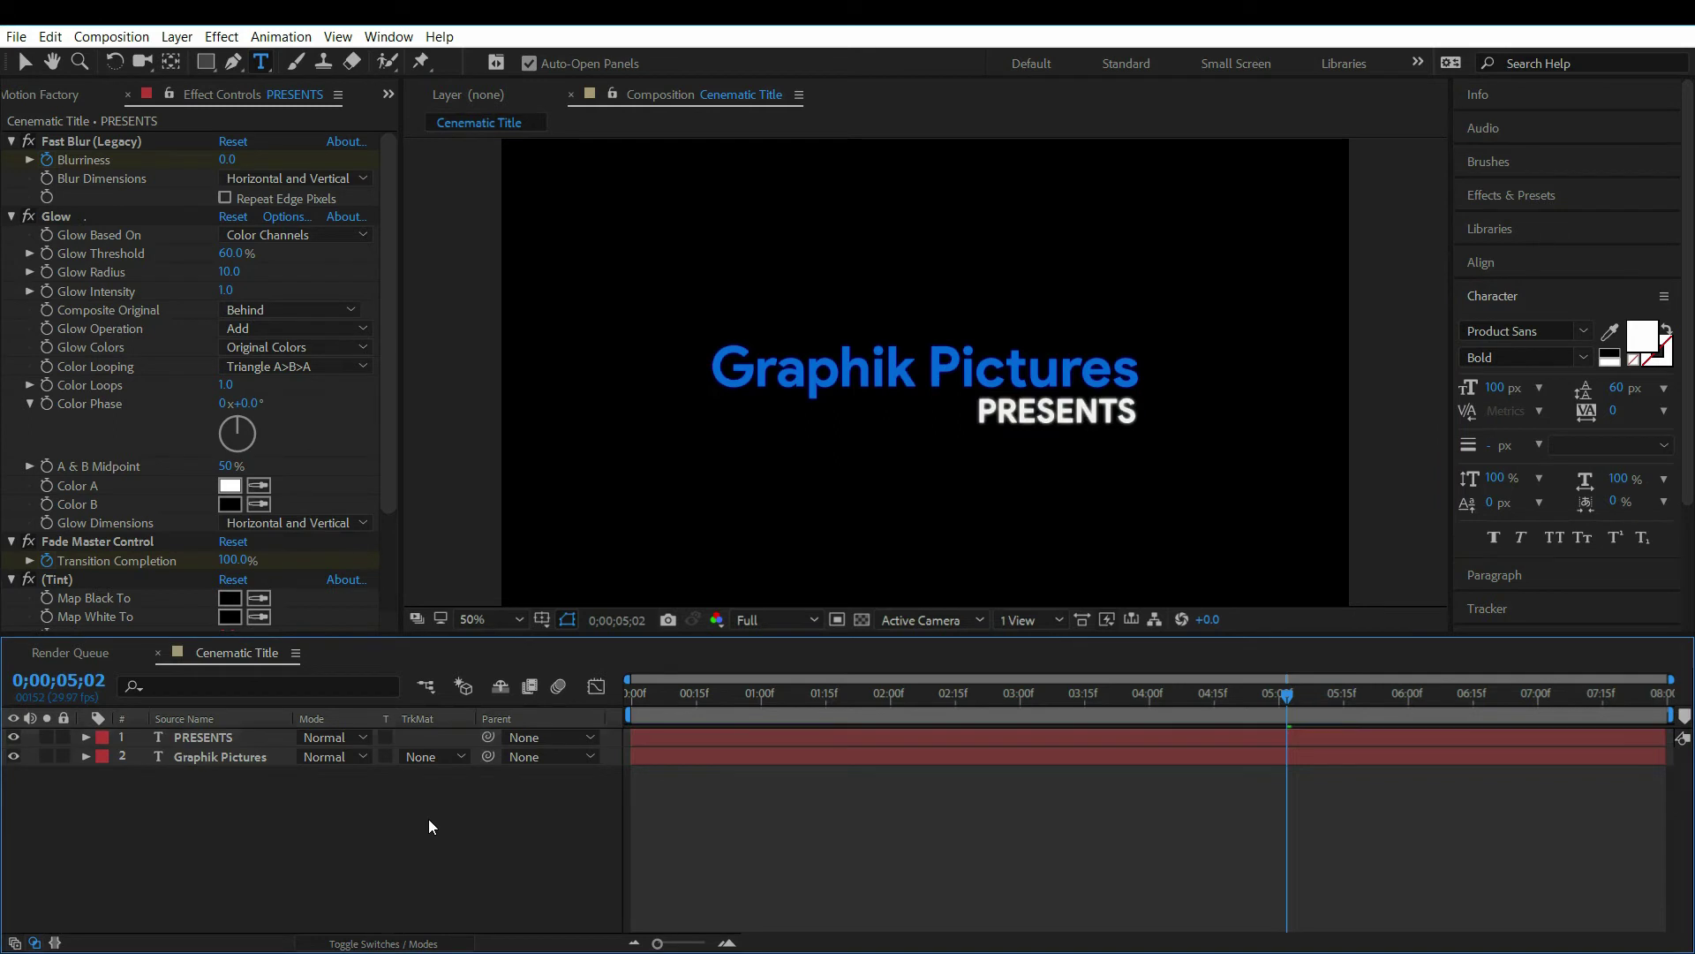
pyautogui.click(422, 733)
pyautogui.press('y')
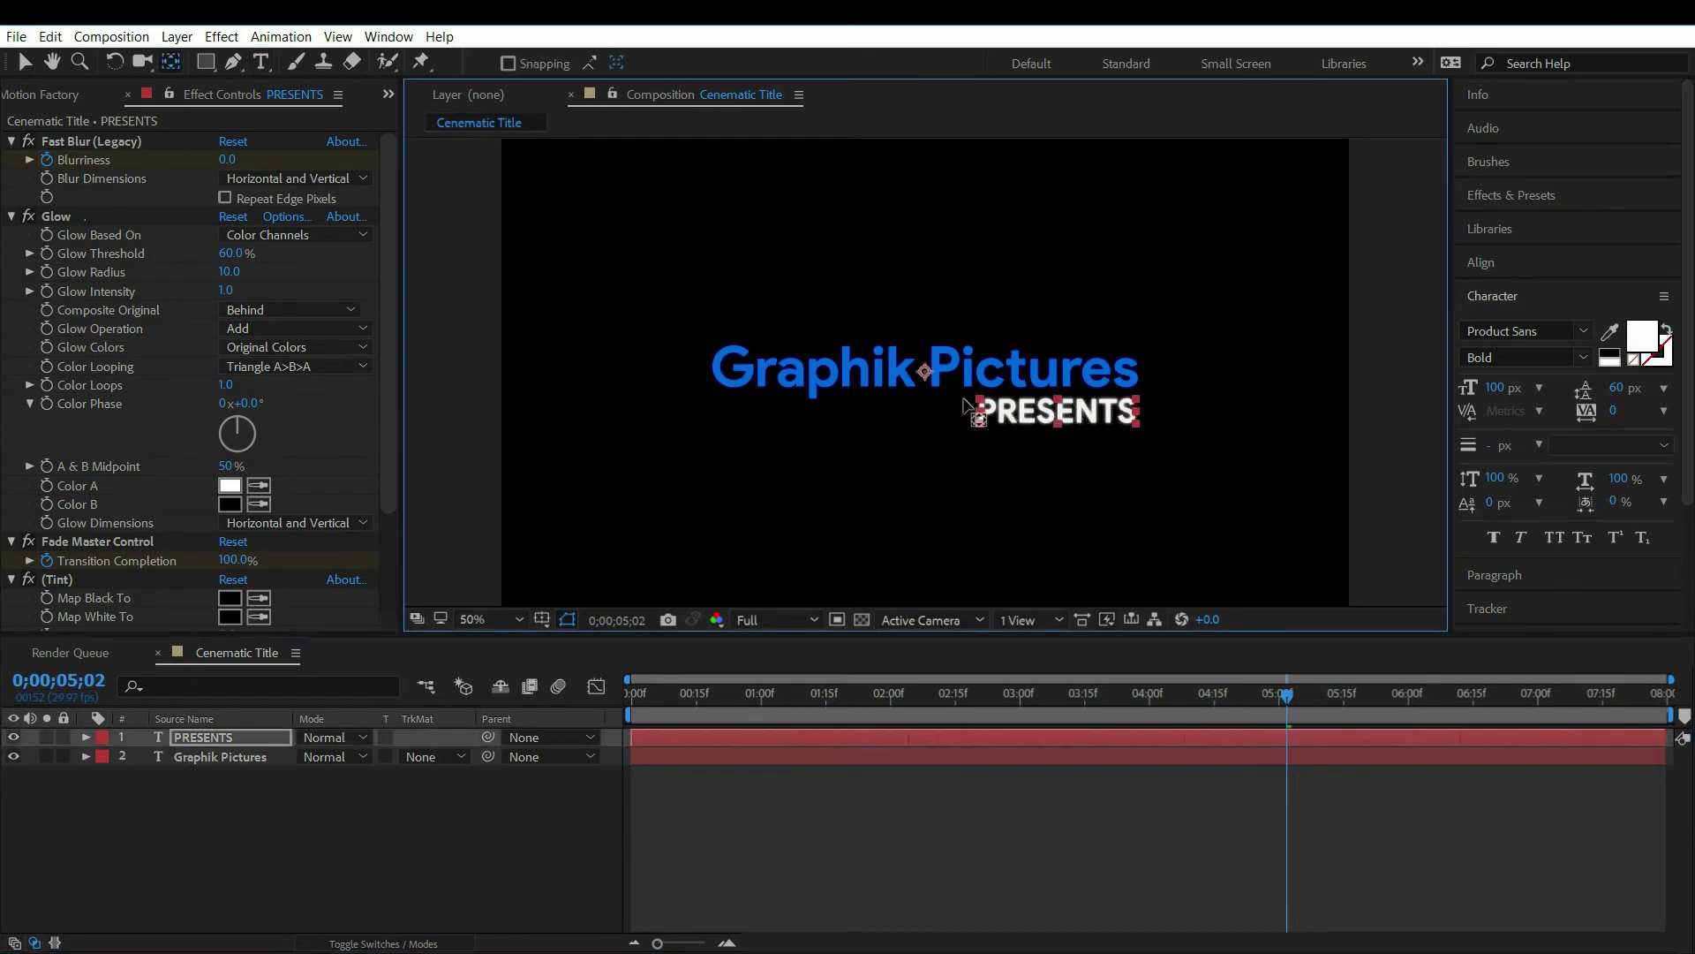
# - Preview the title's blur fade-in animation from the start
pyautogui.click(256, 827)
pyautogui.moveTo(659, 698); pyautogui.dragTo(574, 697)
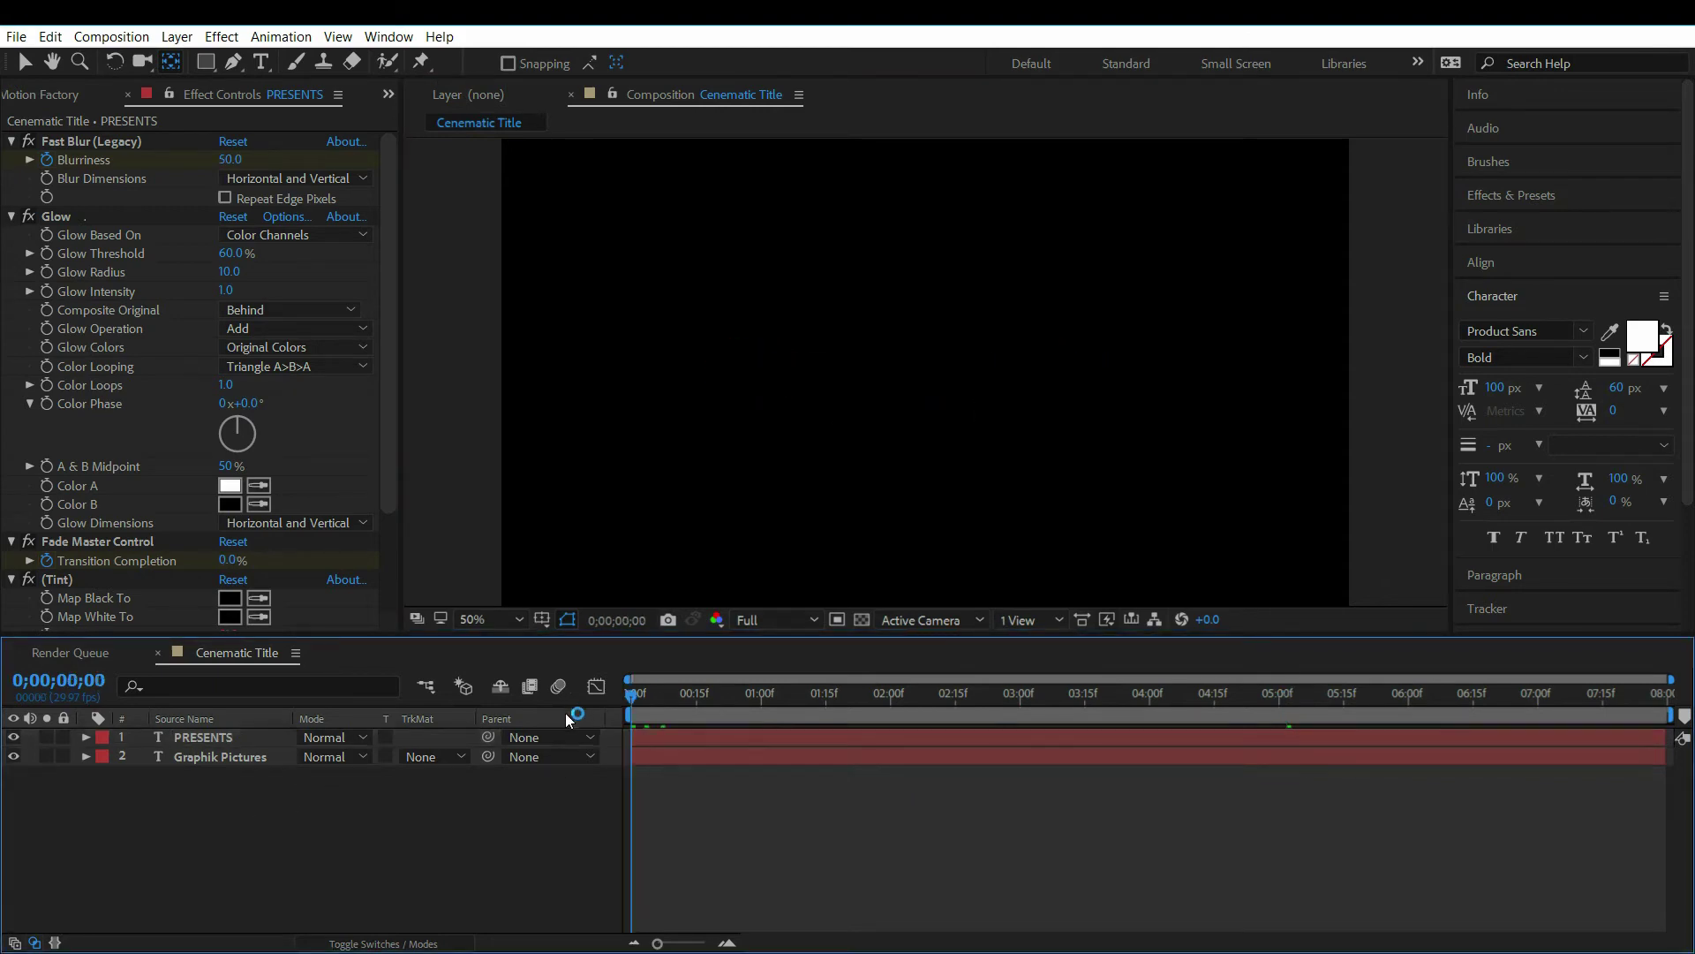
pyautogui.press('space')
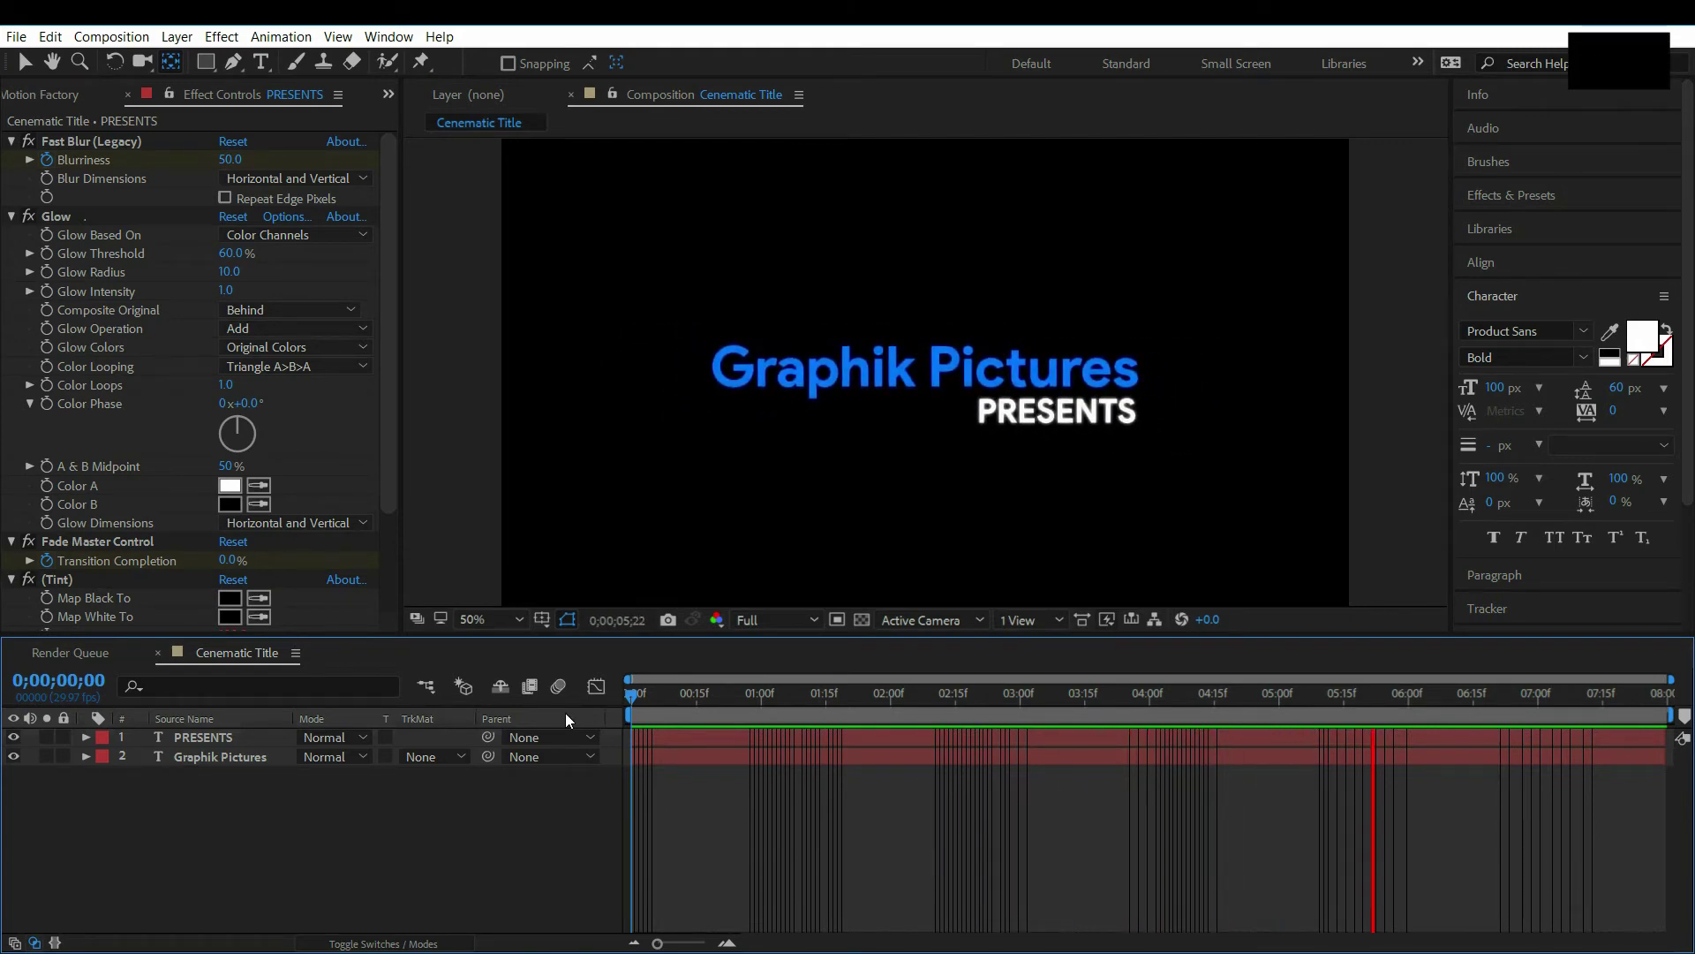
pyautogui.moveTo(892, 693); pyautogui.dragTo(1147, 723)
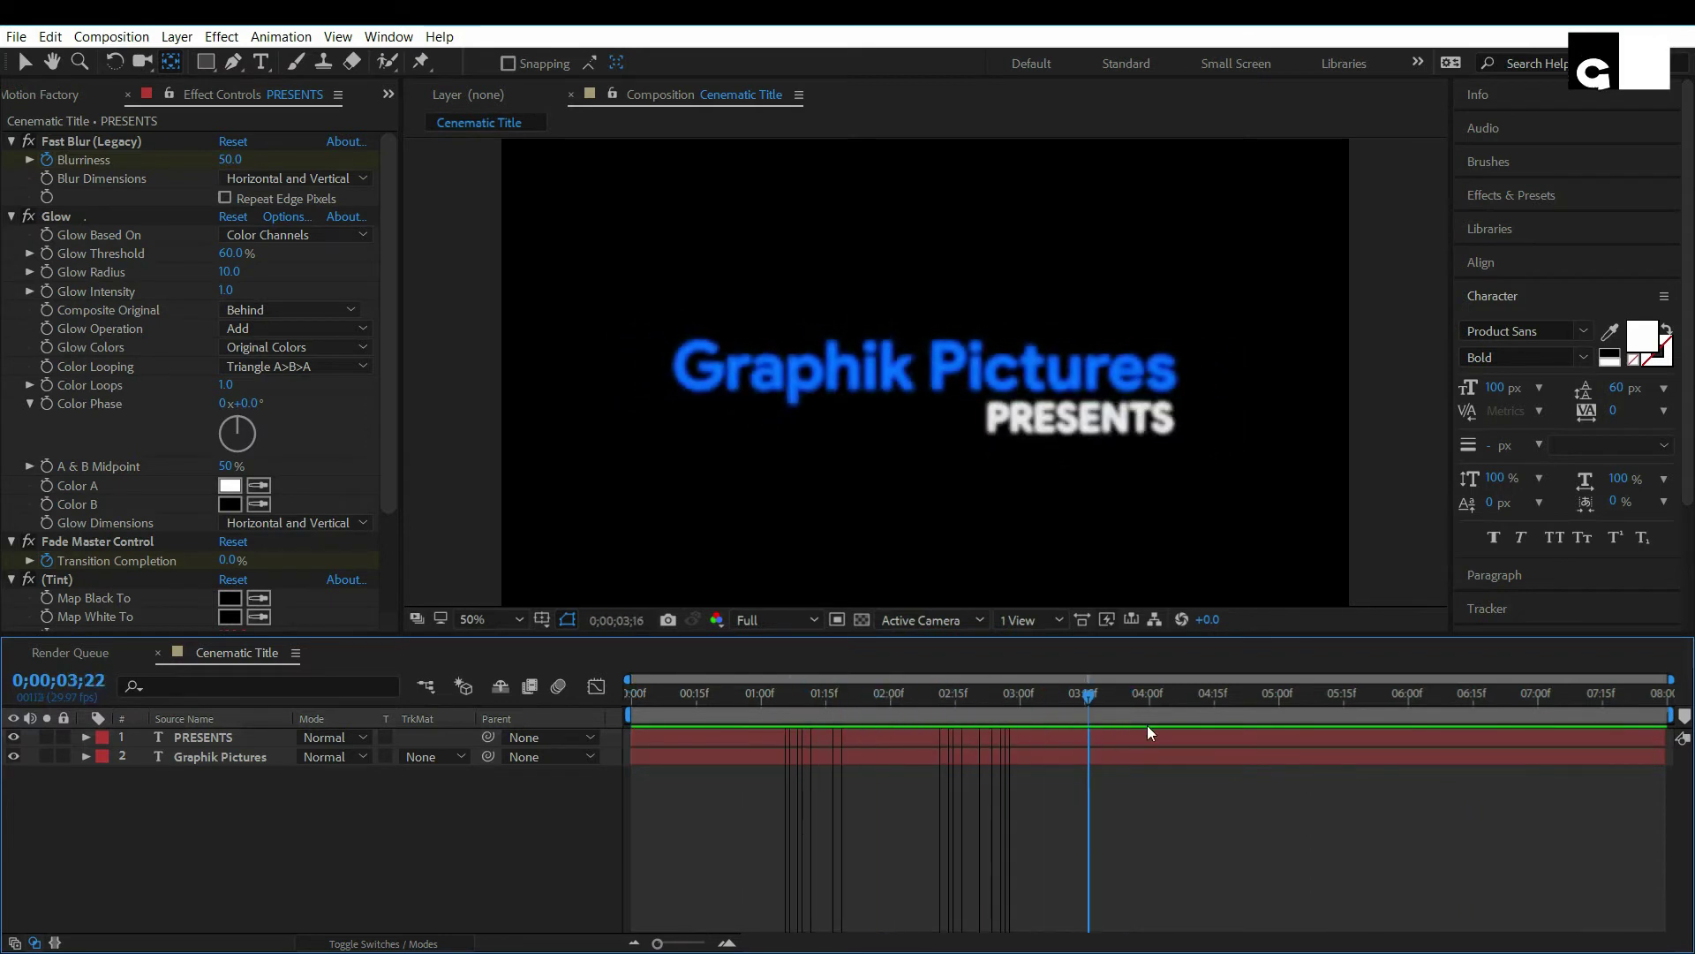
pyautogui.press('space')
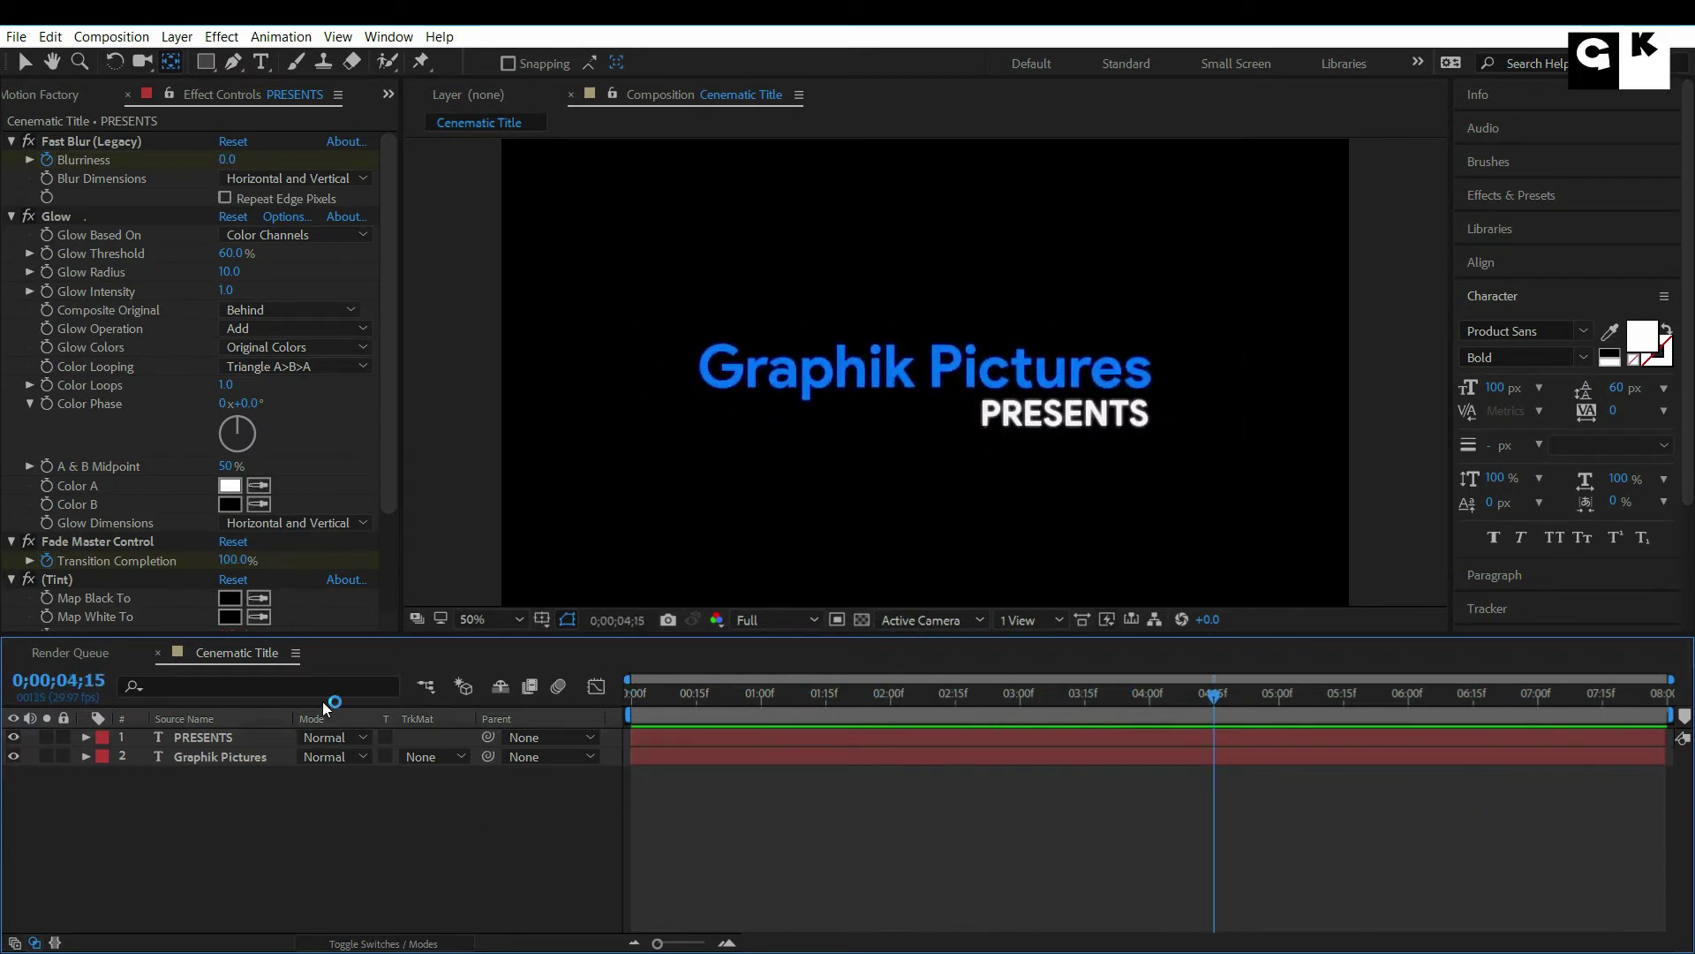
# - Pre-compose both title layers into Pre-comp 1, moving all attributes
pyautogui.moveTo(237, 783); pyautogui.dragTo(241, 729)
pyautogui.rightClick(241, 730)
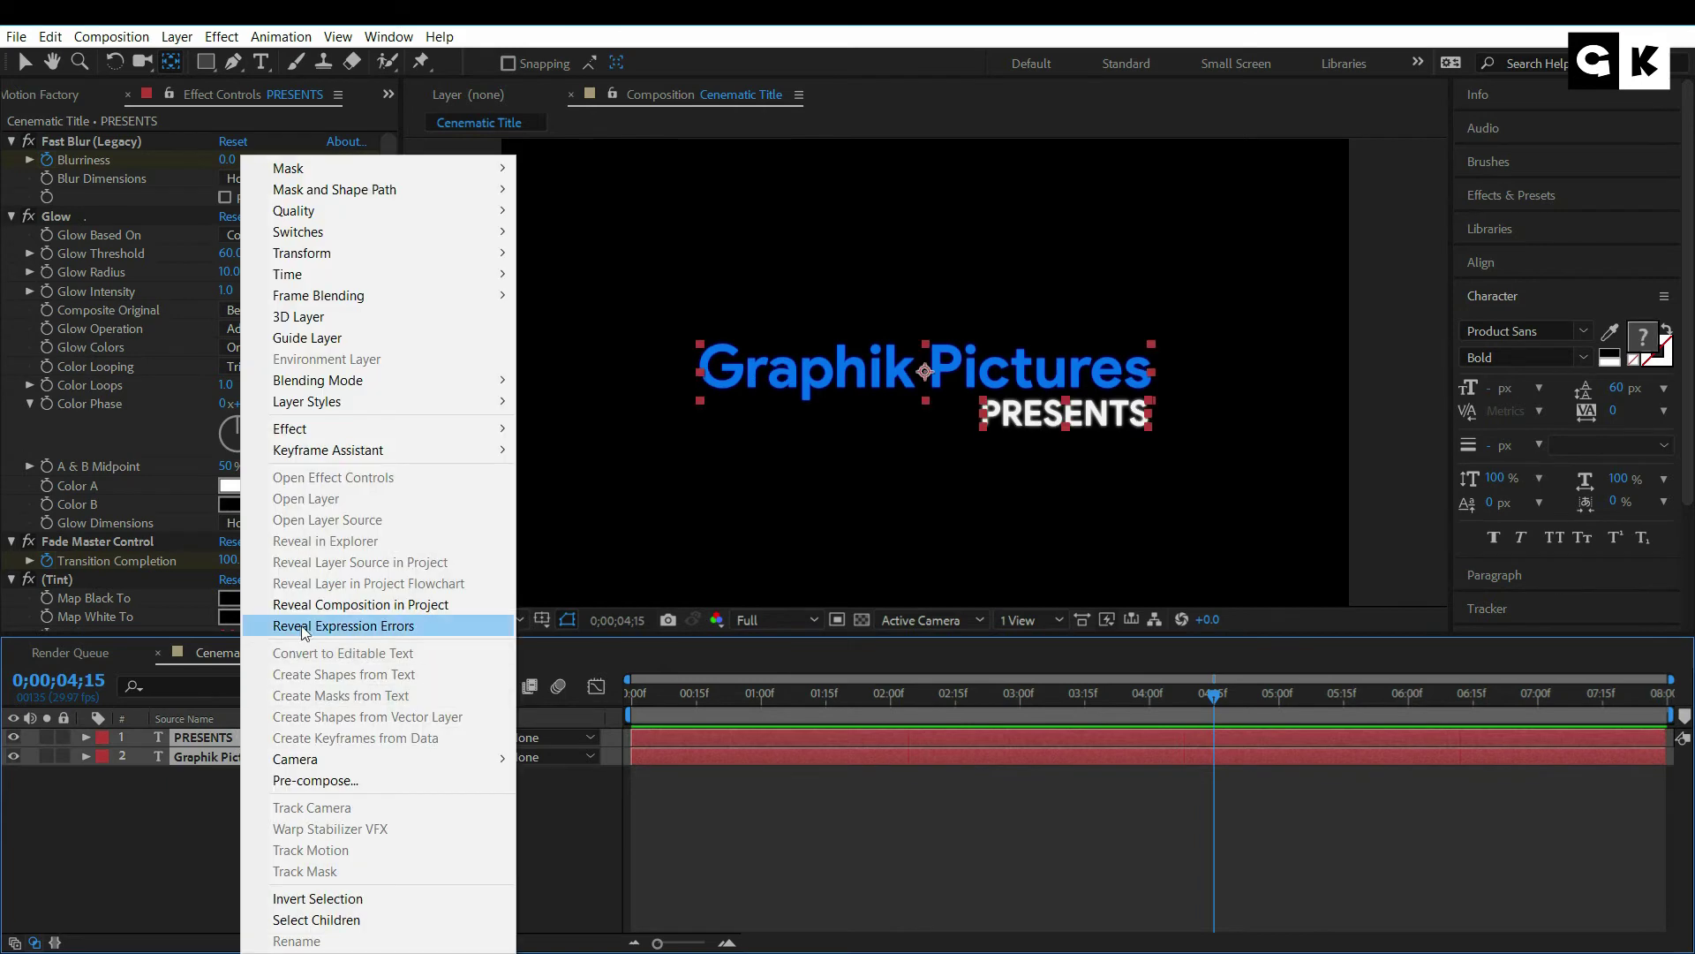
pyautogui.click(316, 783)
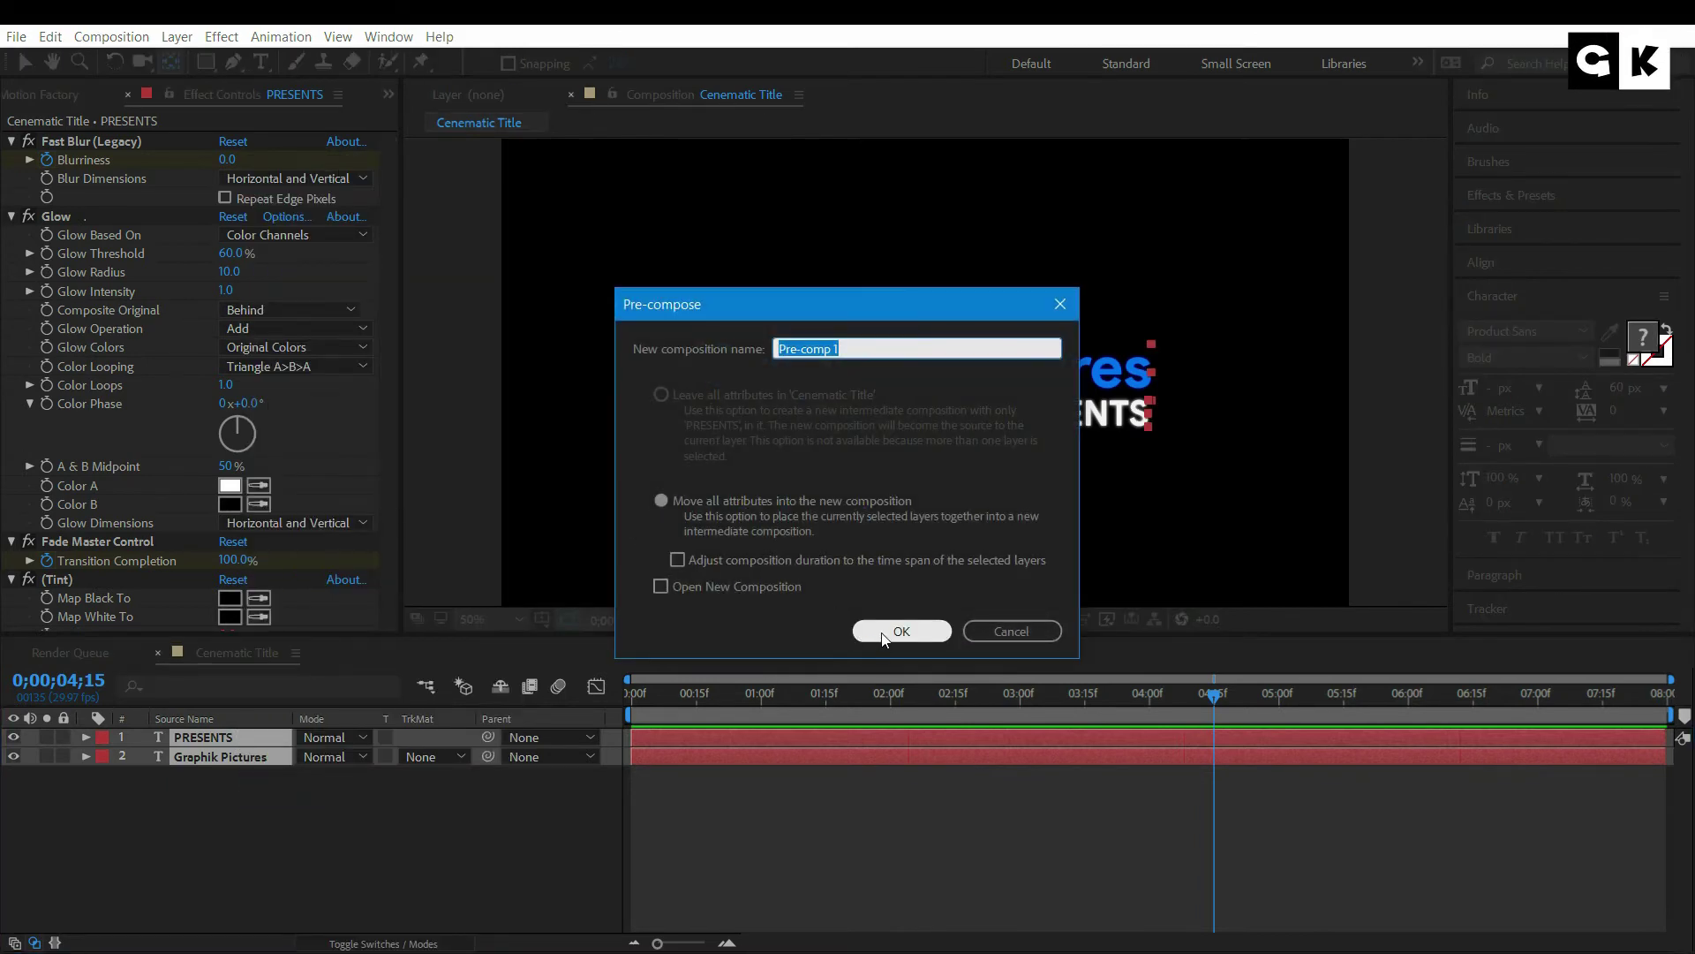
pyautogui.click(902, 631)
pyautogui.click(228, 808)
# - Create a new 1920×1080 black solid from the timeline and begin naming it 'light leaks'
pyautogui.rightClick(228, 808)
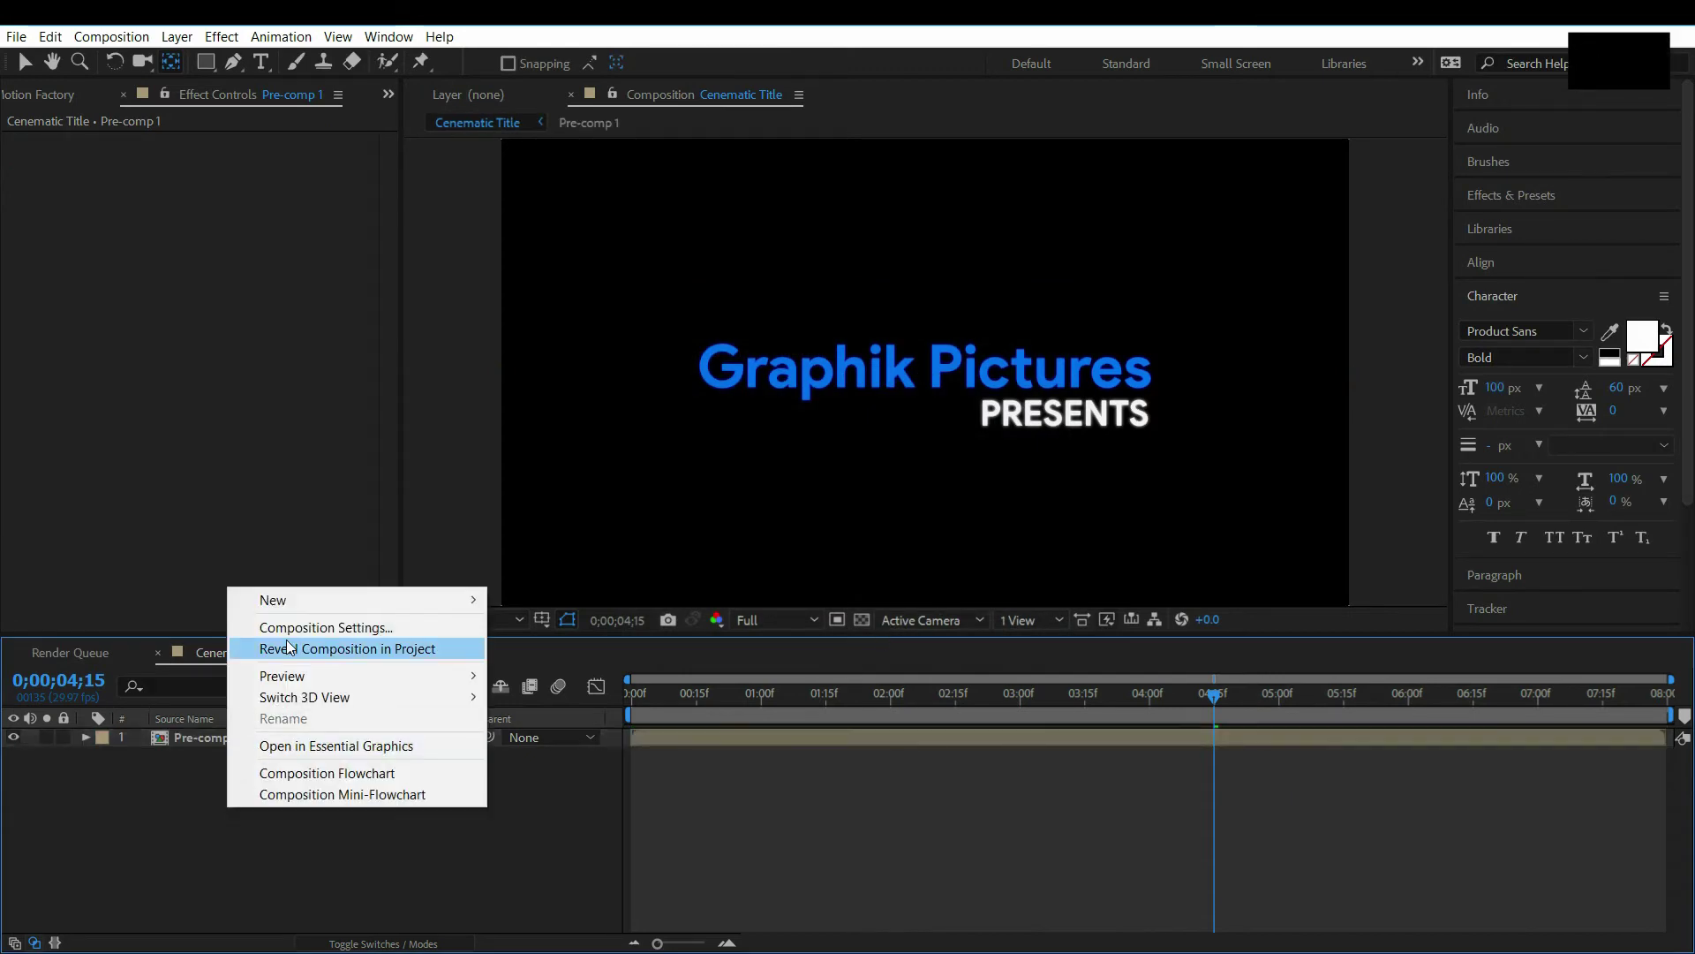
pyautogui.moveTo(305, 606)
pyautogui.click(554, 649)
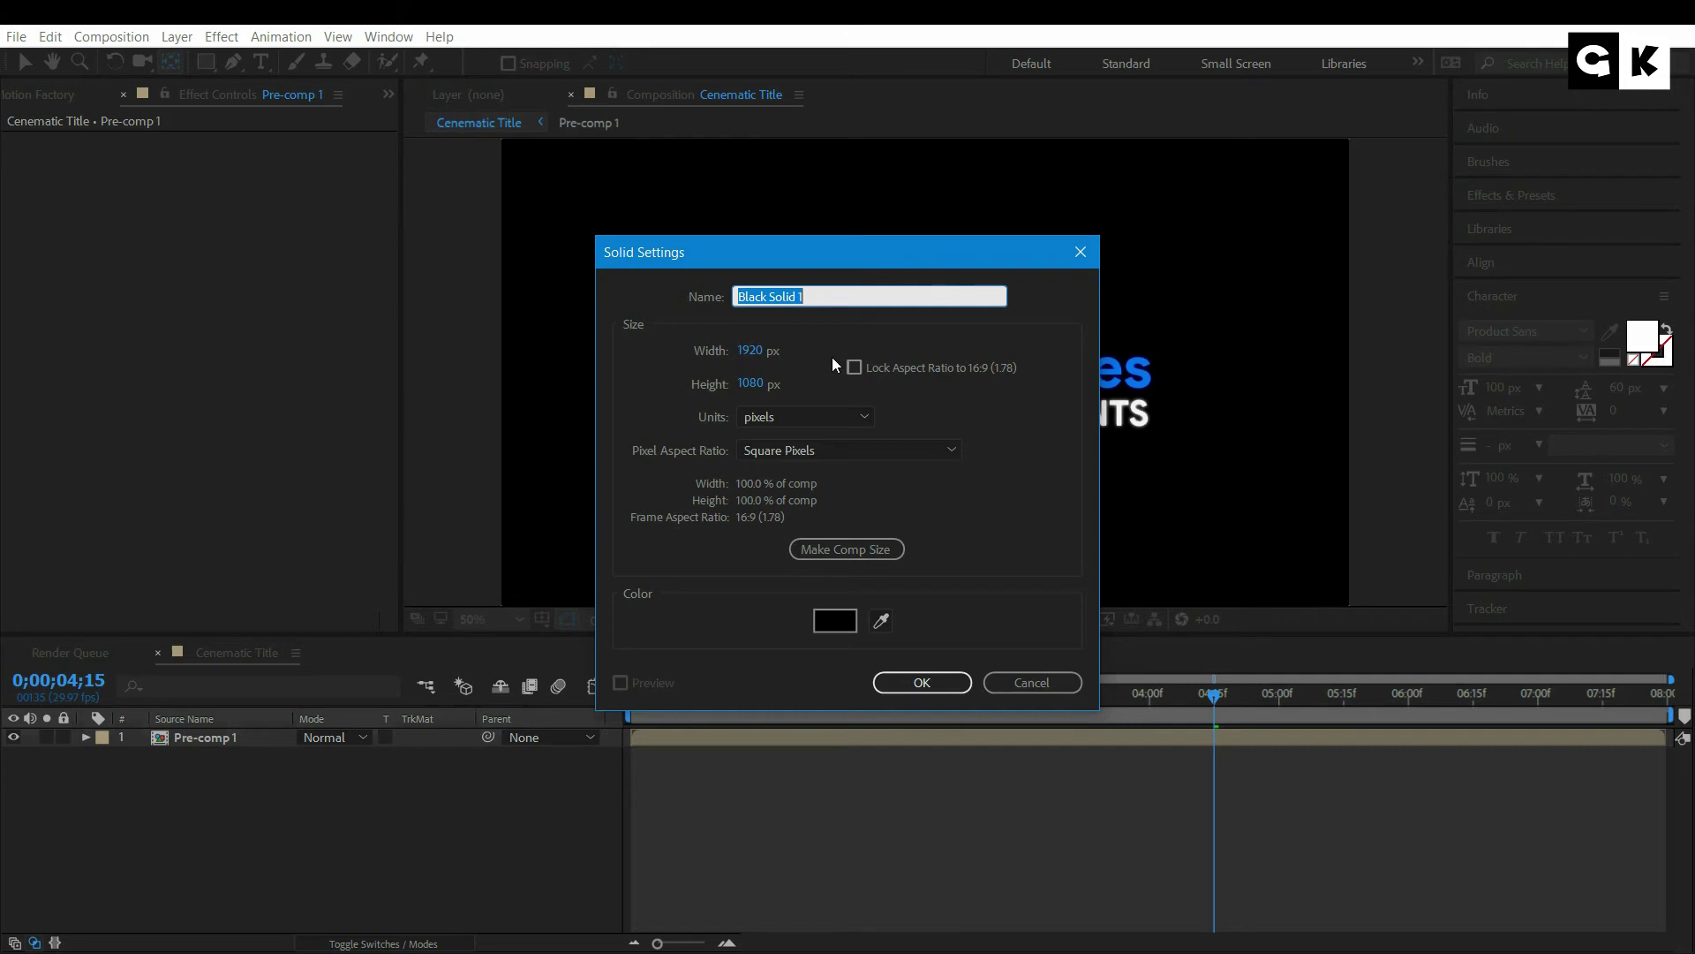
pyautogui.press('BackSpace')
pyautogui.write('light')
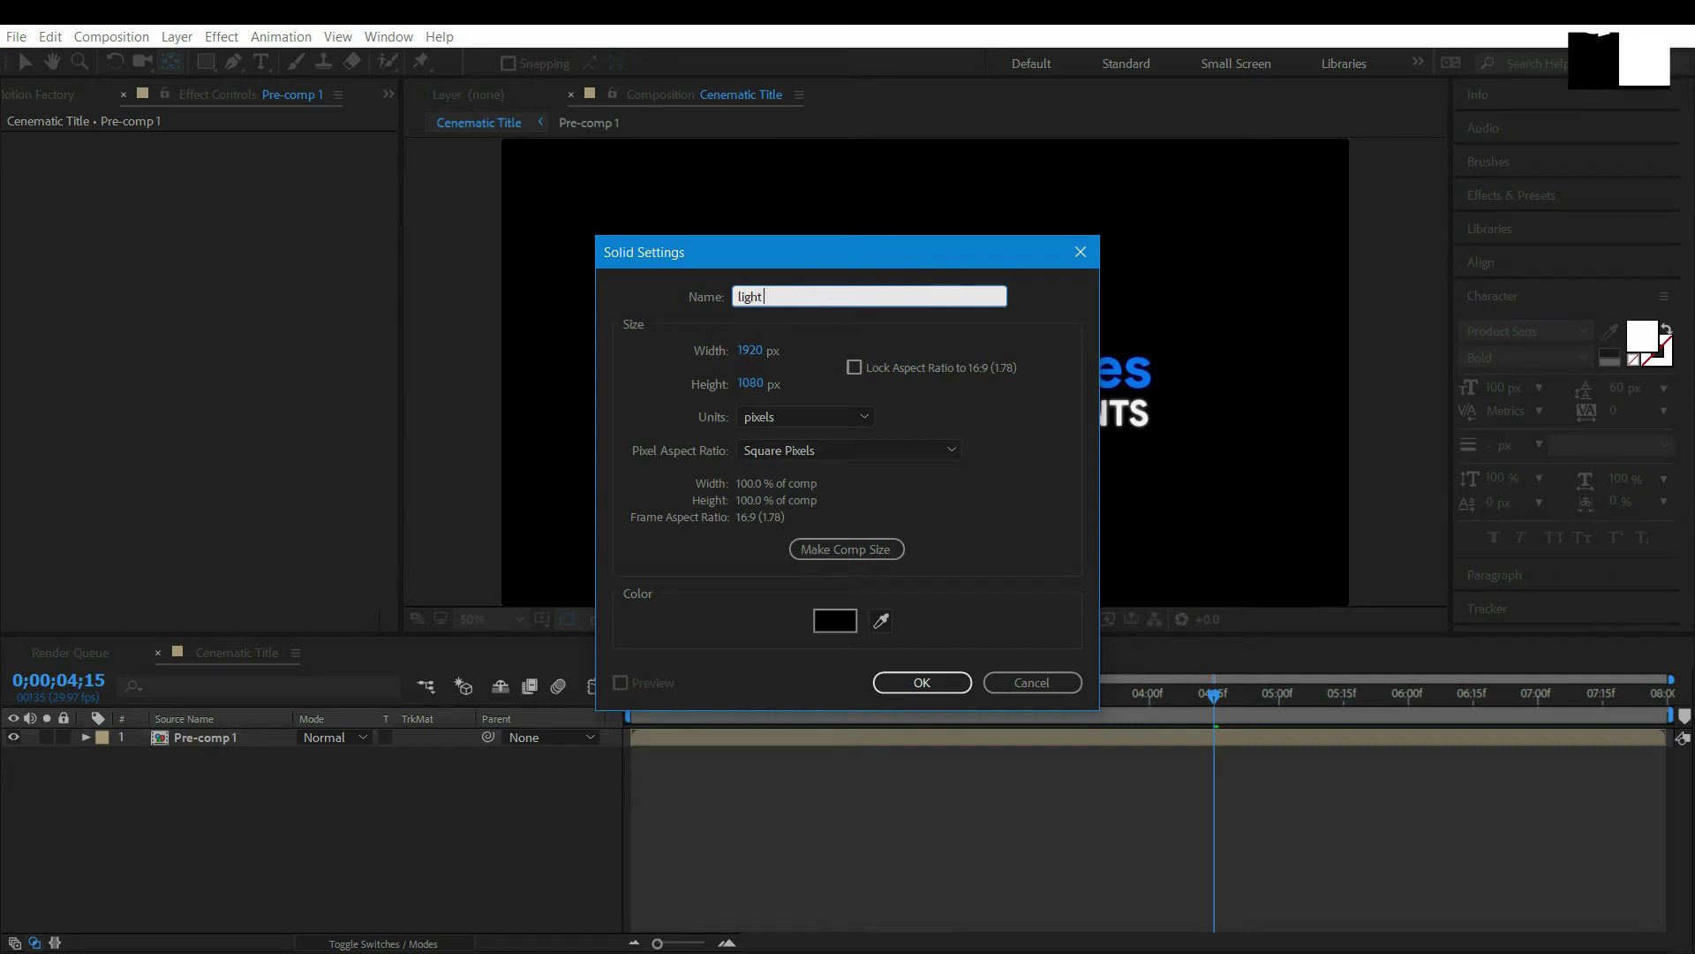
pyautogui.write(' leaks')
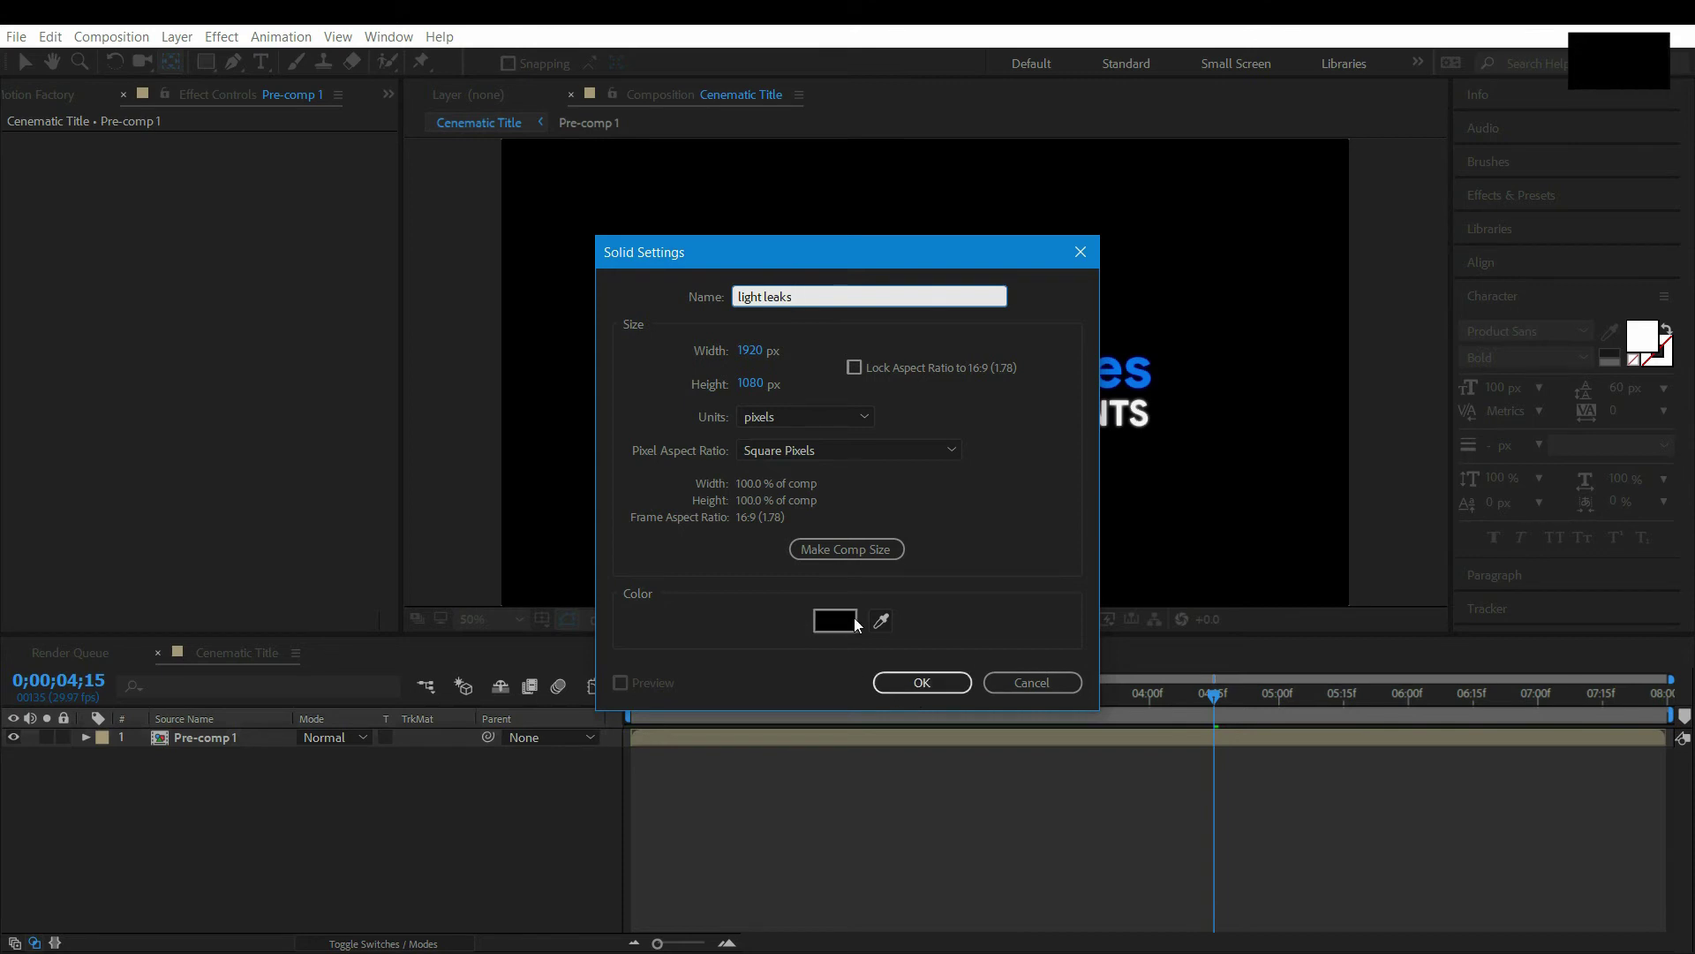
# - Add the light leaks solid above Pre-comp 1 and search effects for 'fracta'
pyautogui.click(920, 683)
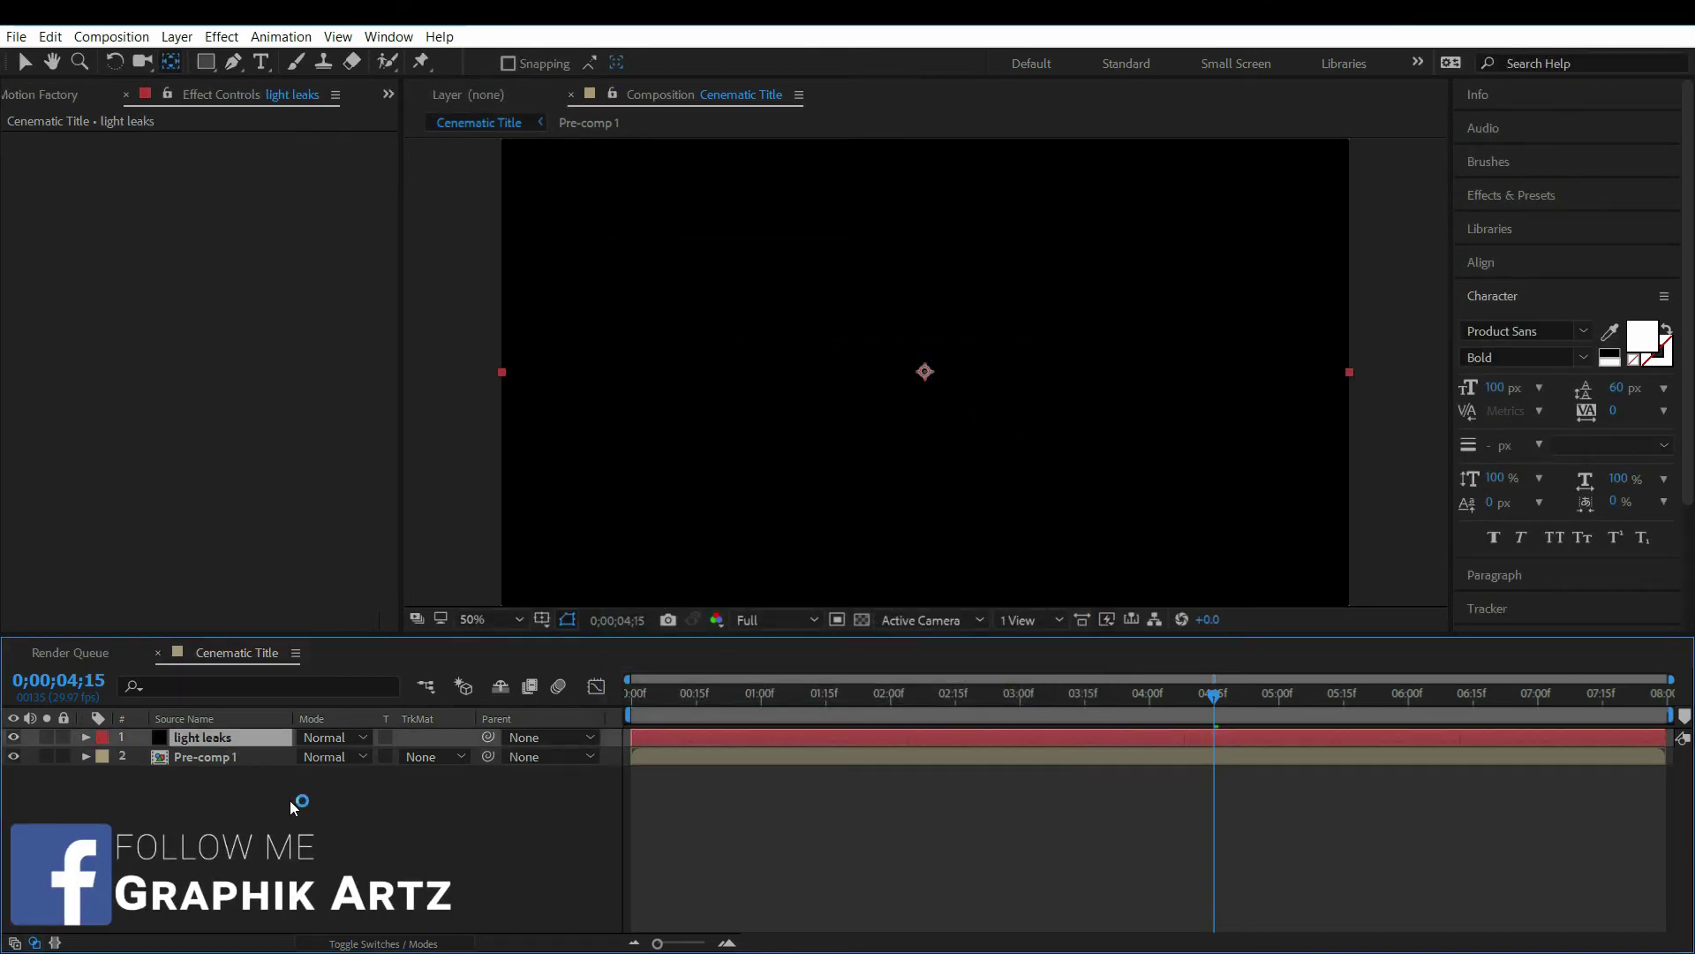
pyautogui.hotkey('ctrl', 'space')
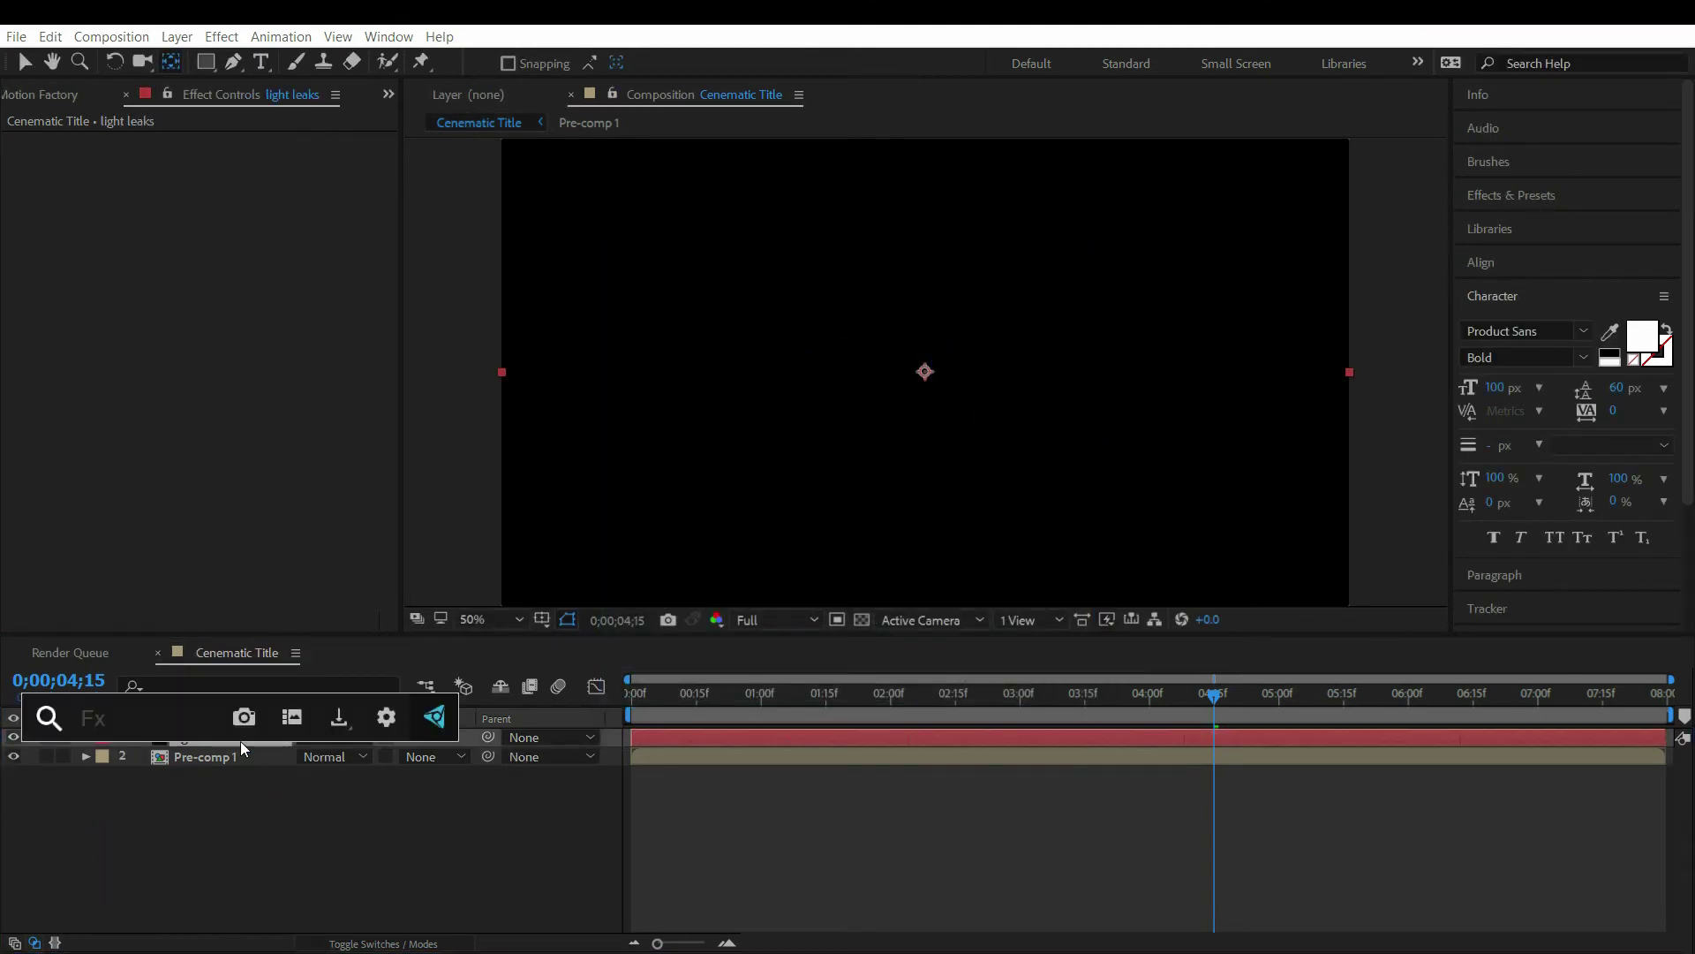
pyautogui.write('fracta')
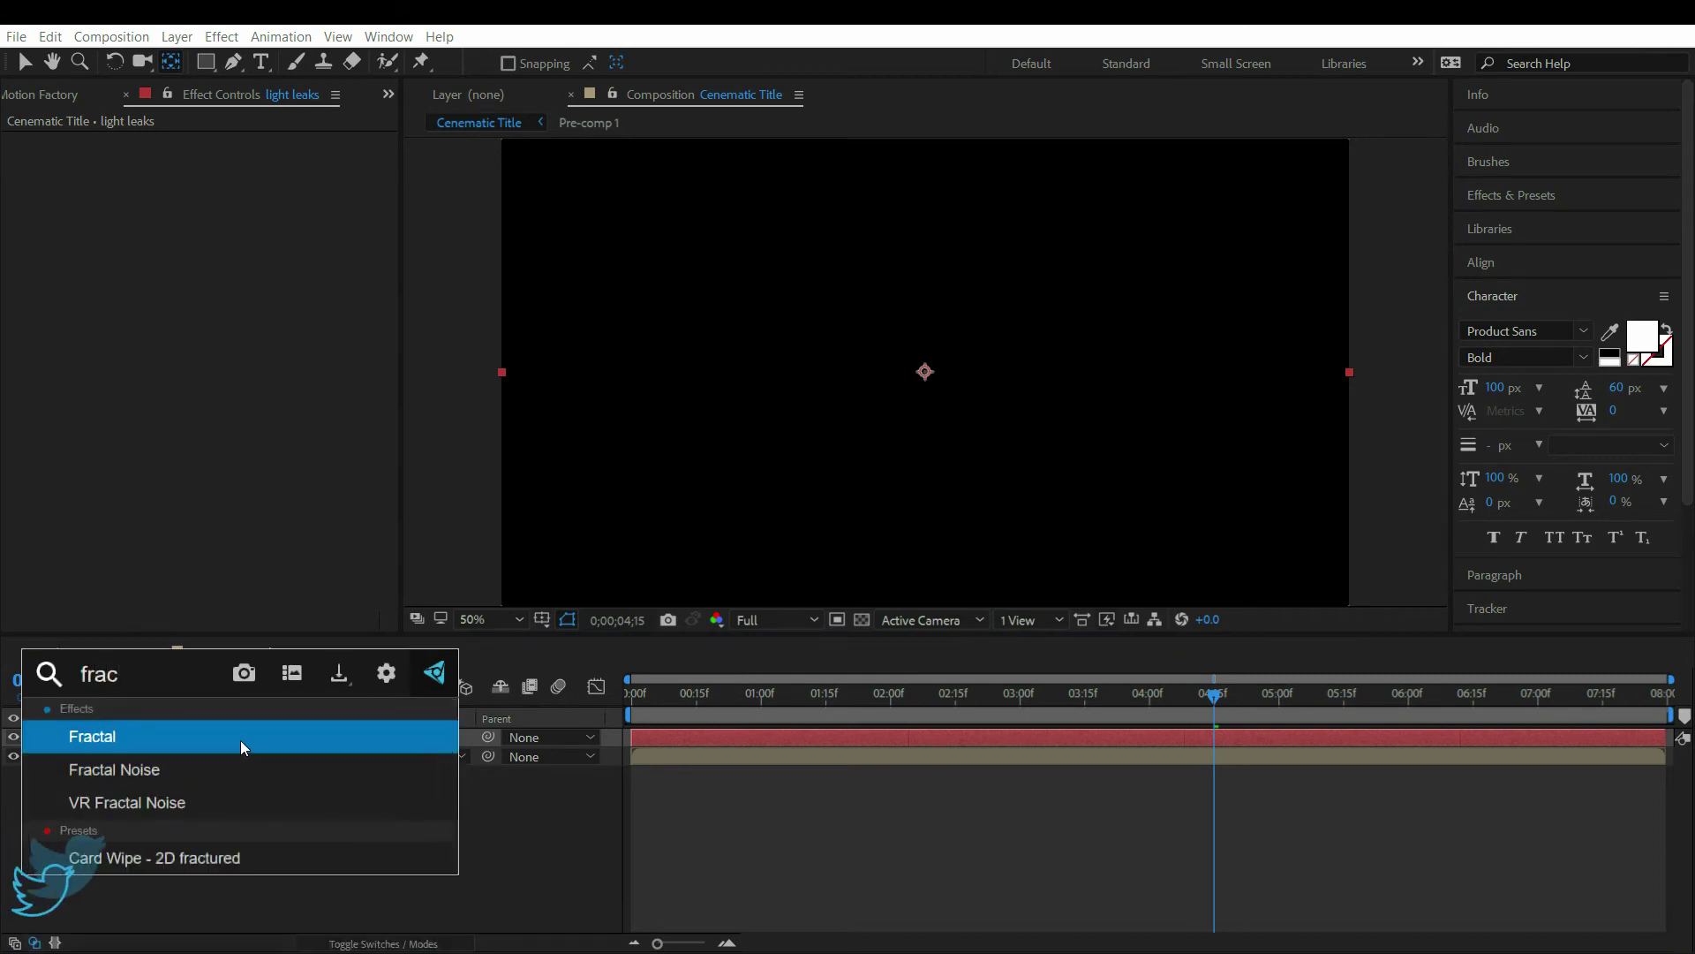
# - Apply Fractal Noise with Dynamic Progressive fractal type and Spline noise type
pyautogui.click(176, 770)
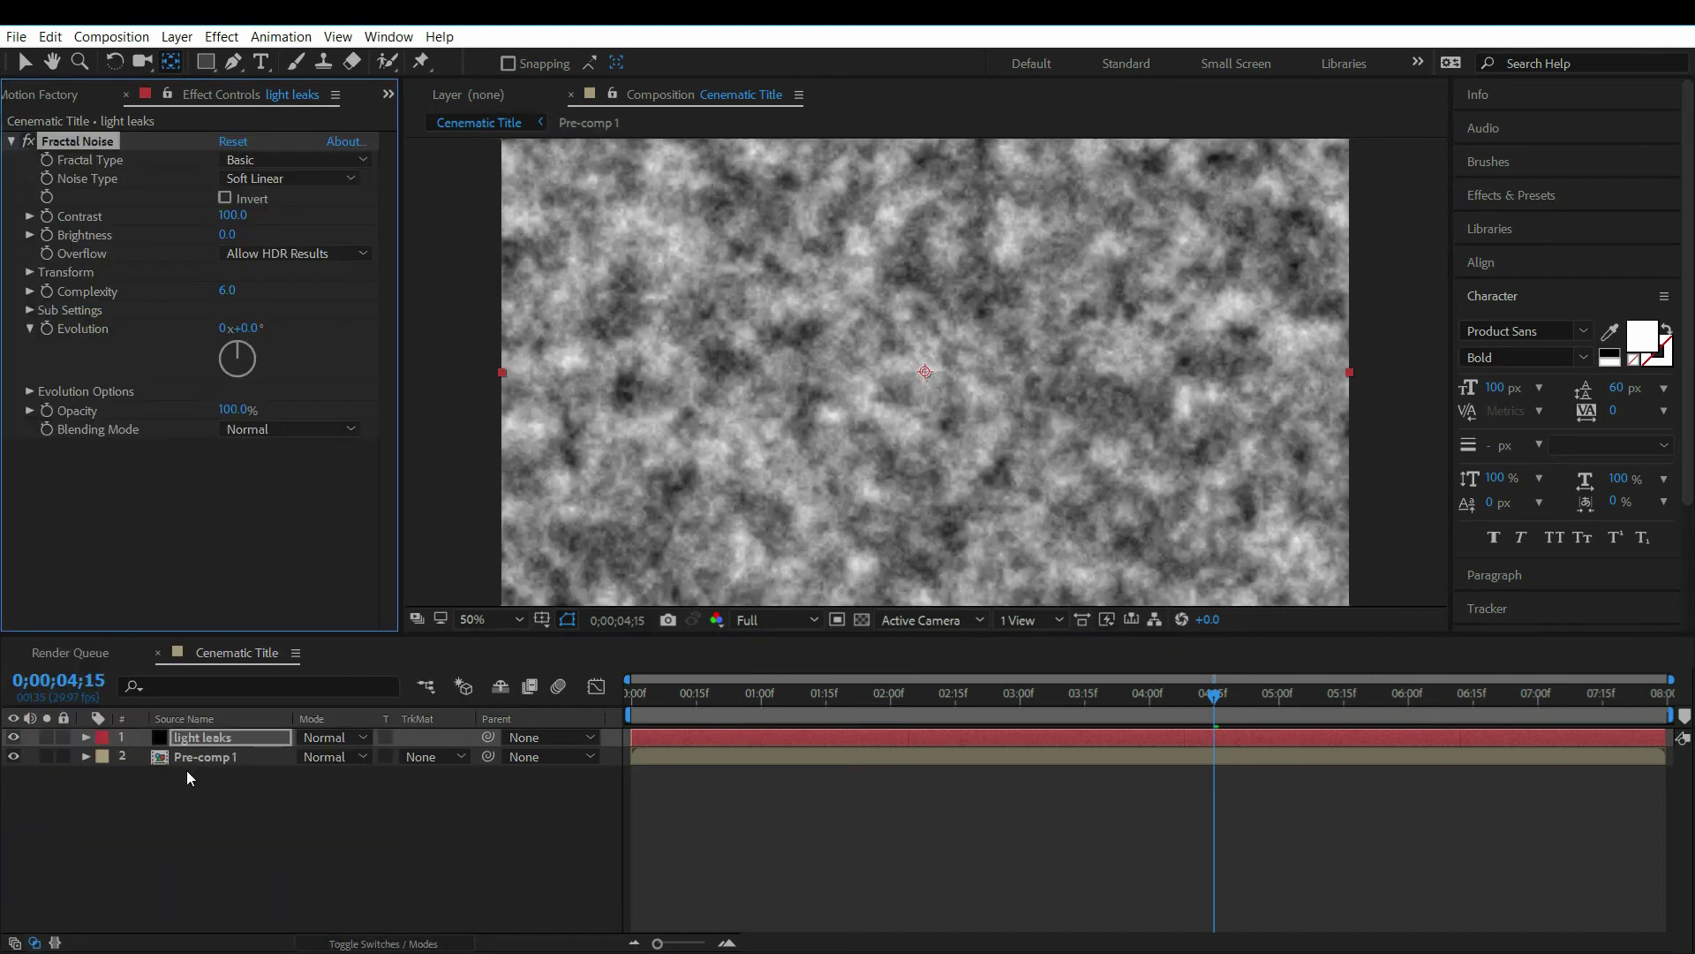
pyautogui.click(298, 162)
pyautogui.click(292, 303)
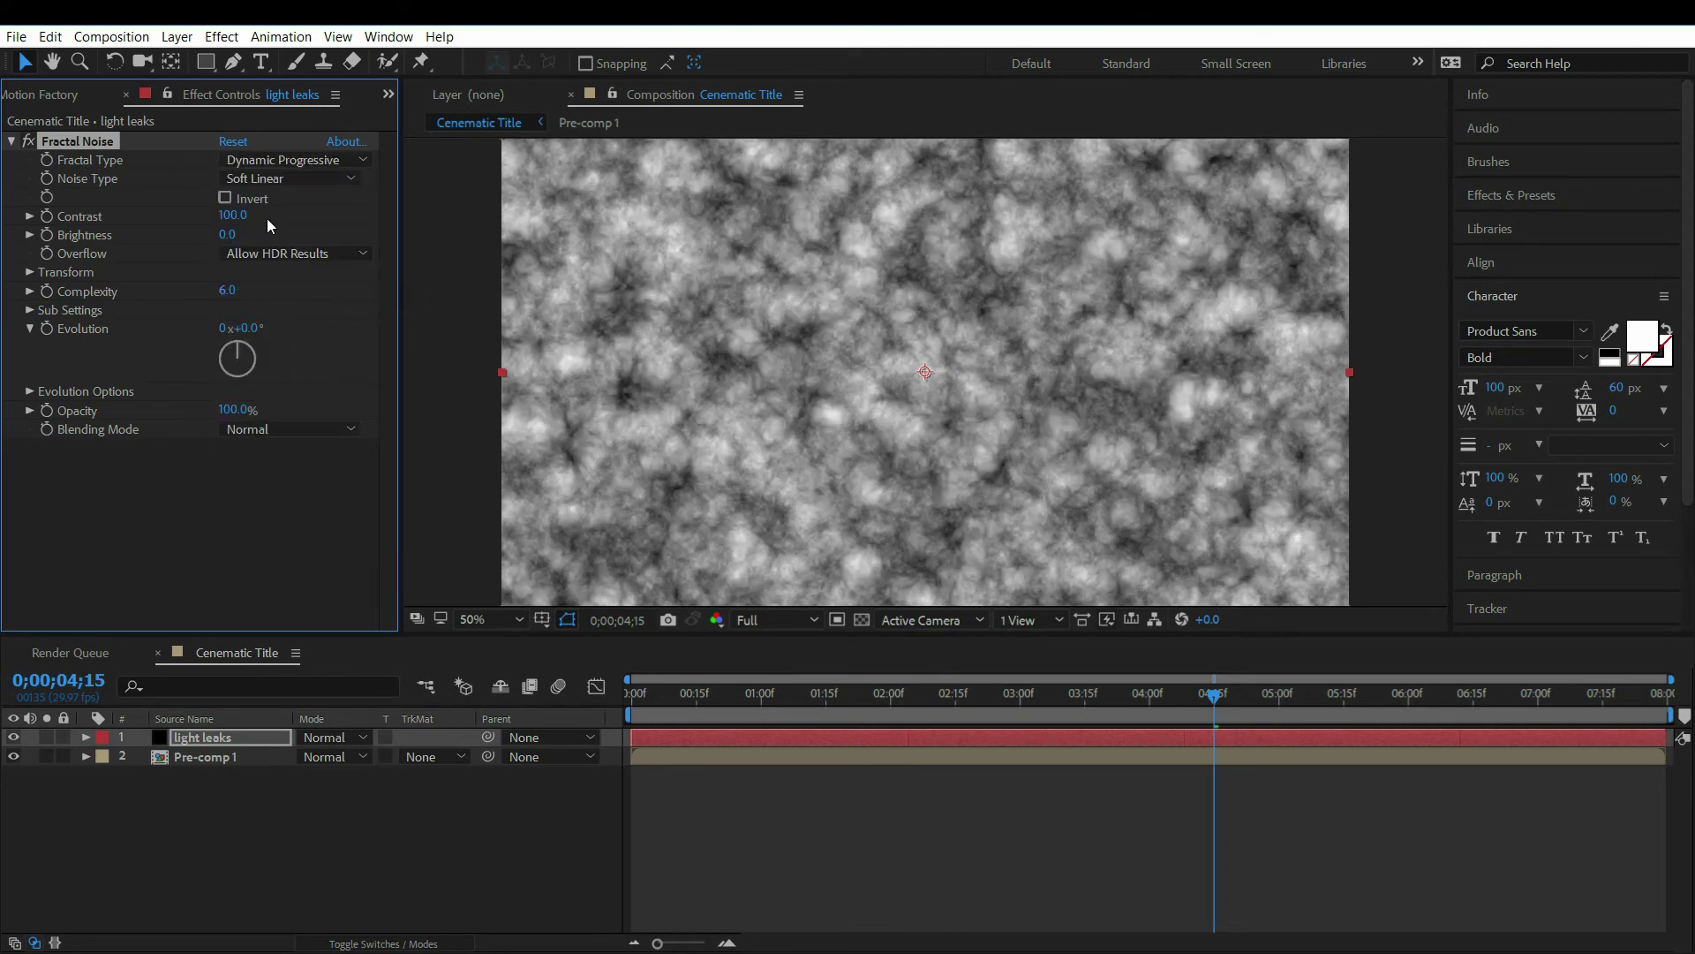
pyautogui.click(262, 183)
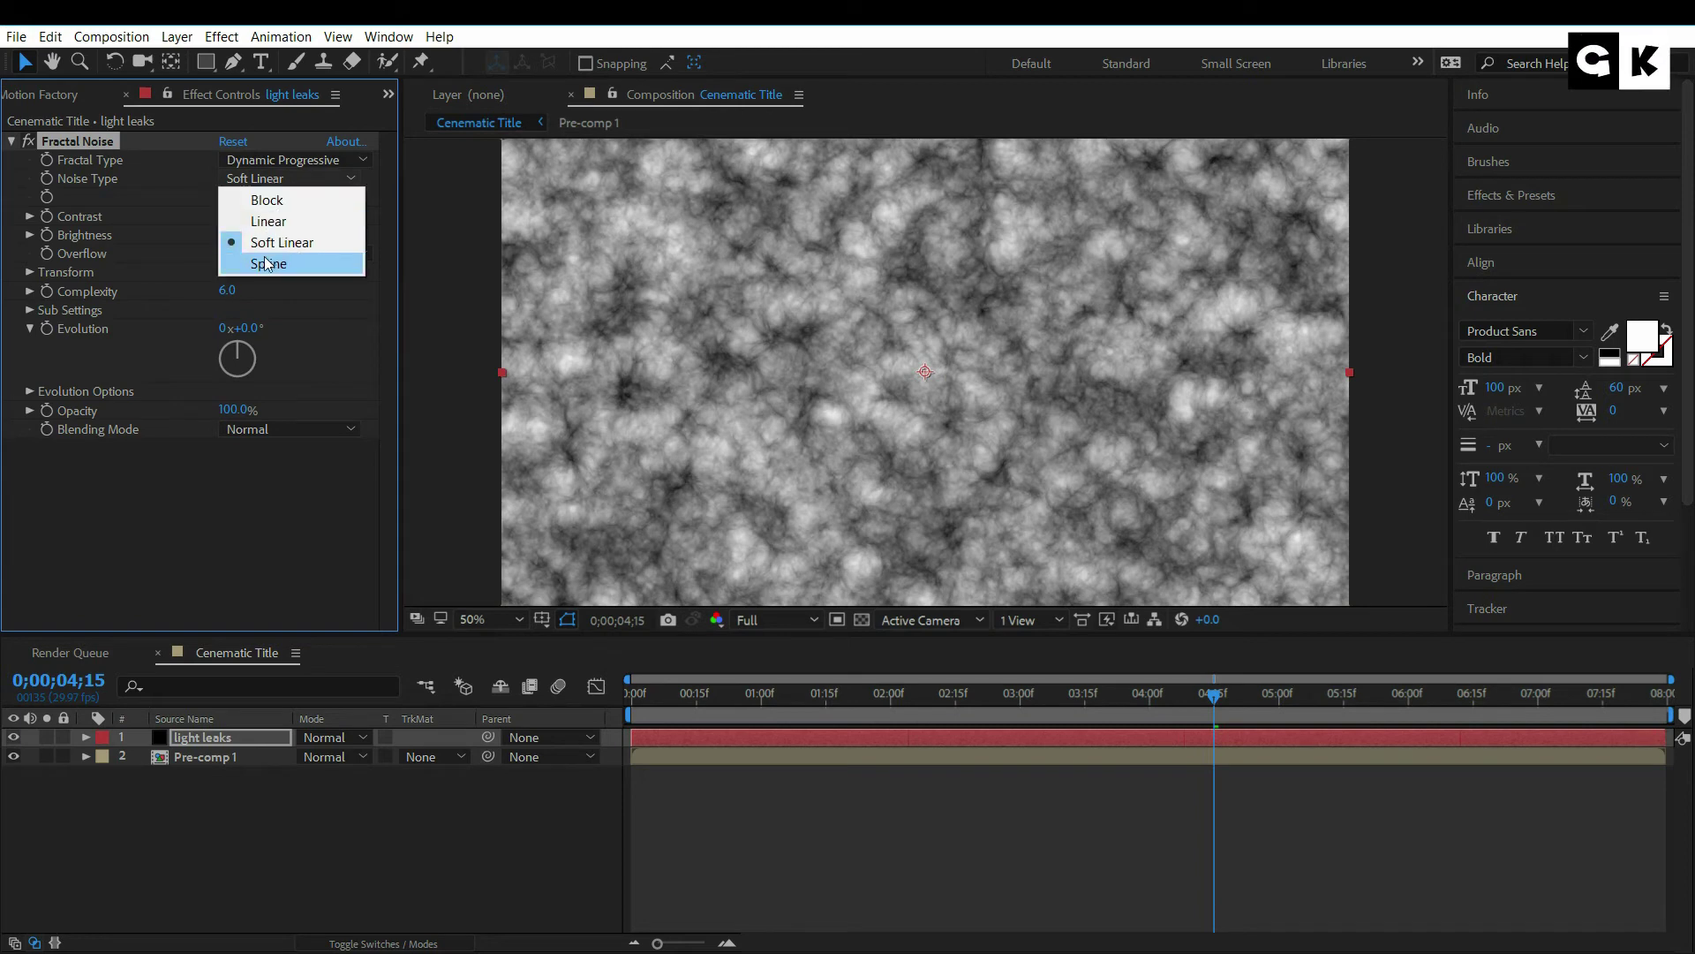
pyautogui.click(262, 260)
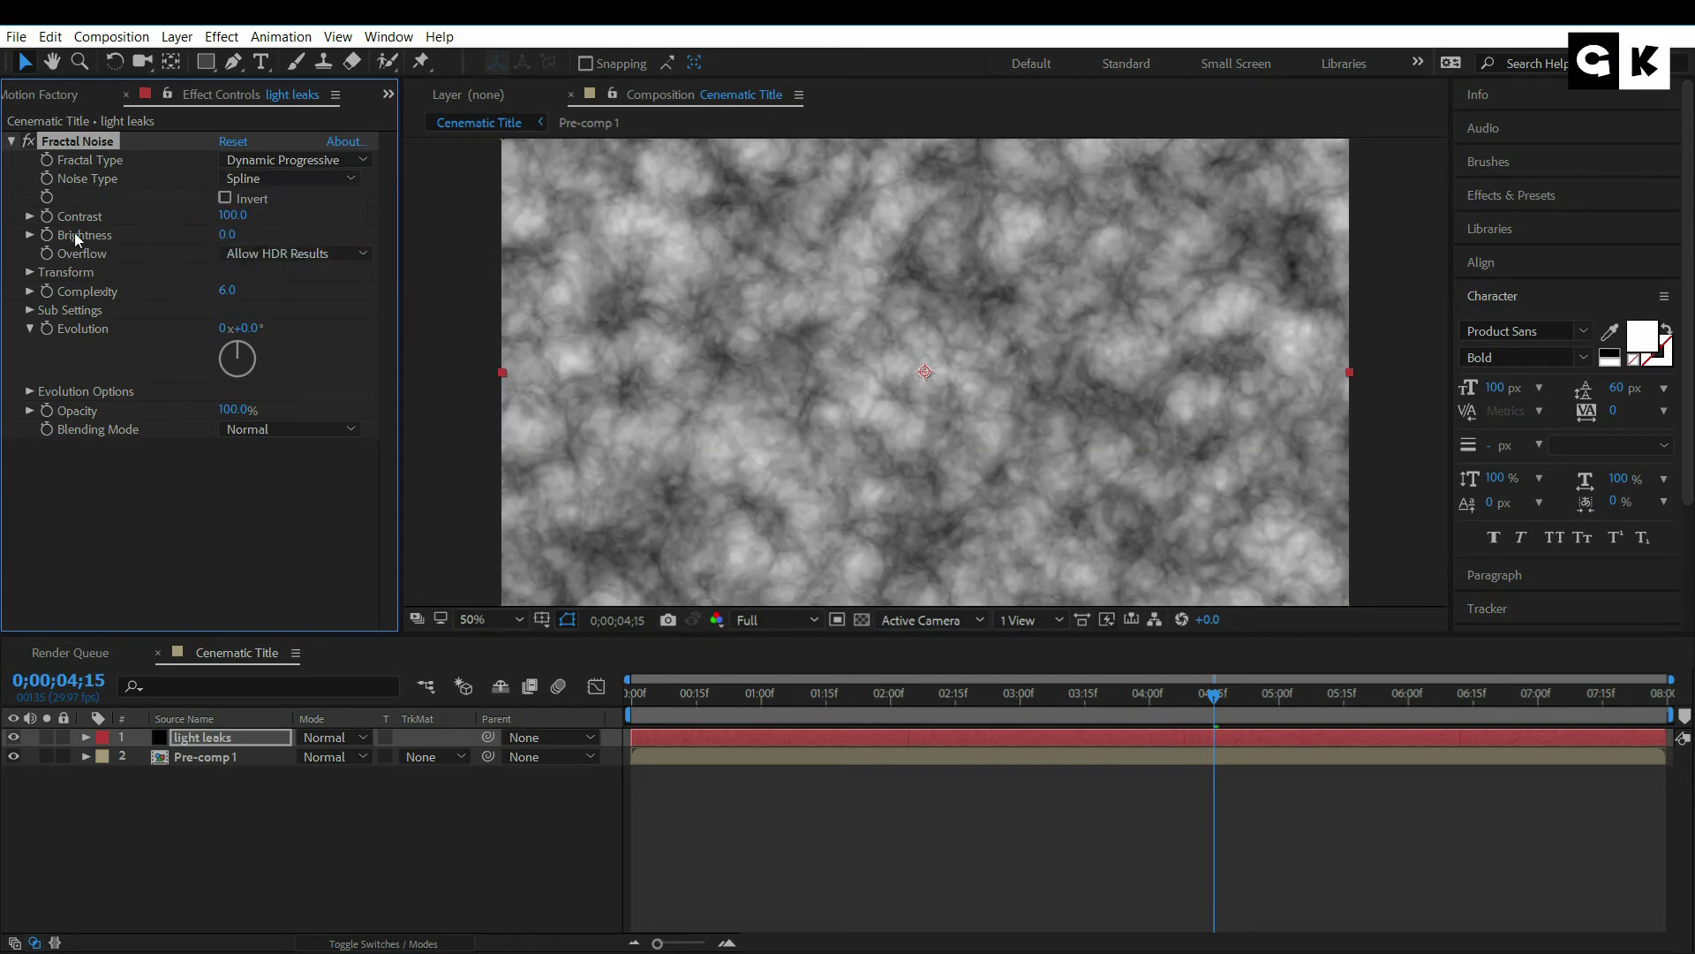
# - Set the Fractal Noise Contrast to 250 and Brightness to -75
pyautogui.click(233, 215)
pyautogui.write('2')
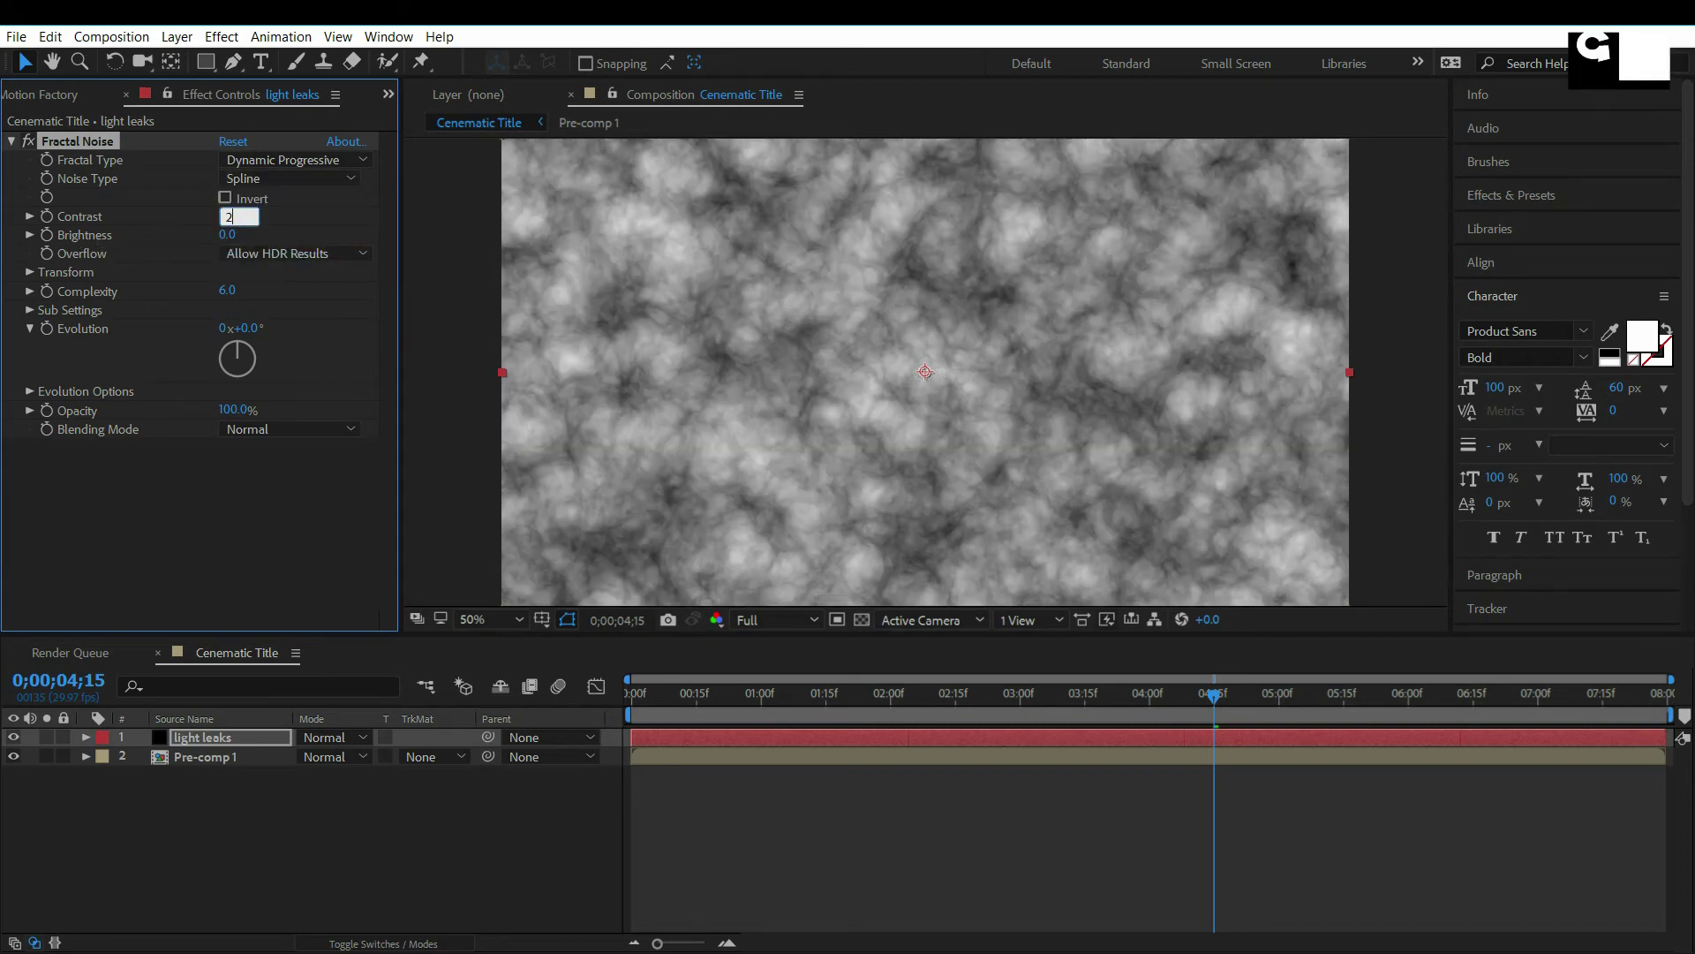
pyautogui.write('50')
pyautogui.press('Return')
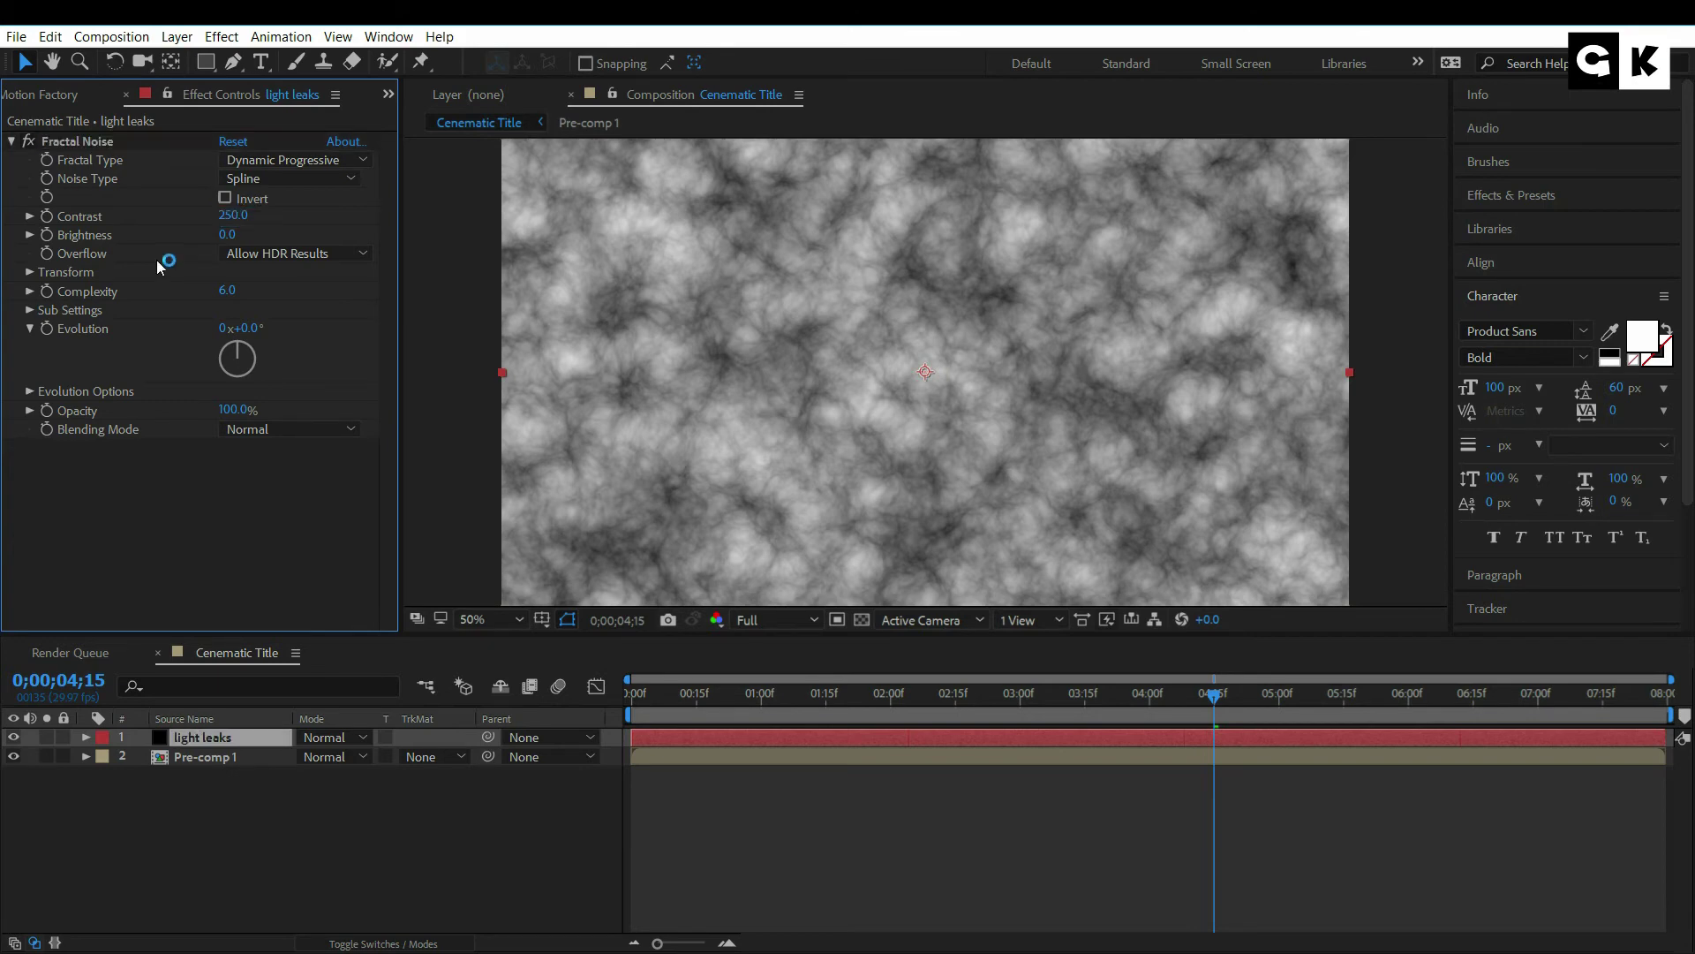
pyautogui.click(227, 232)
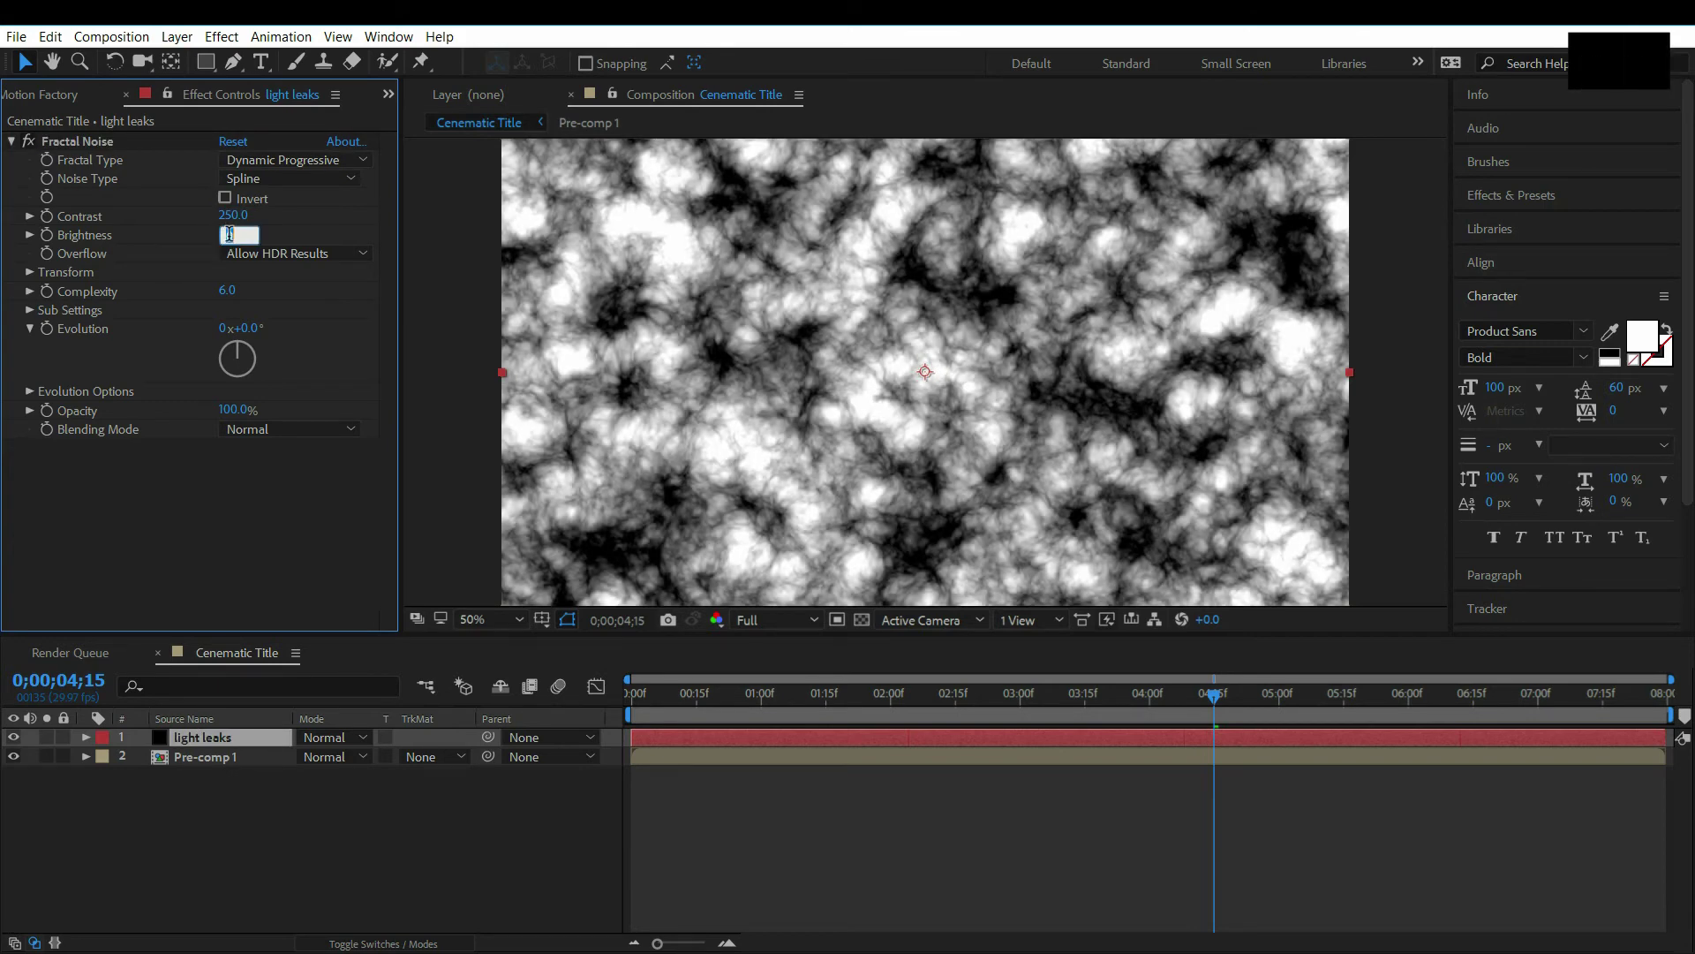
pyautogui.write('-75')
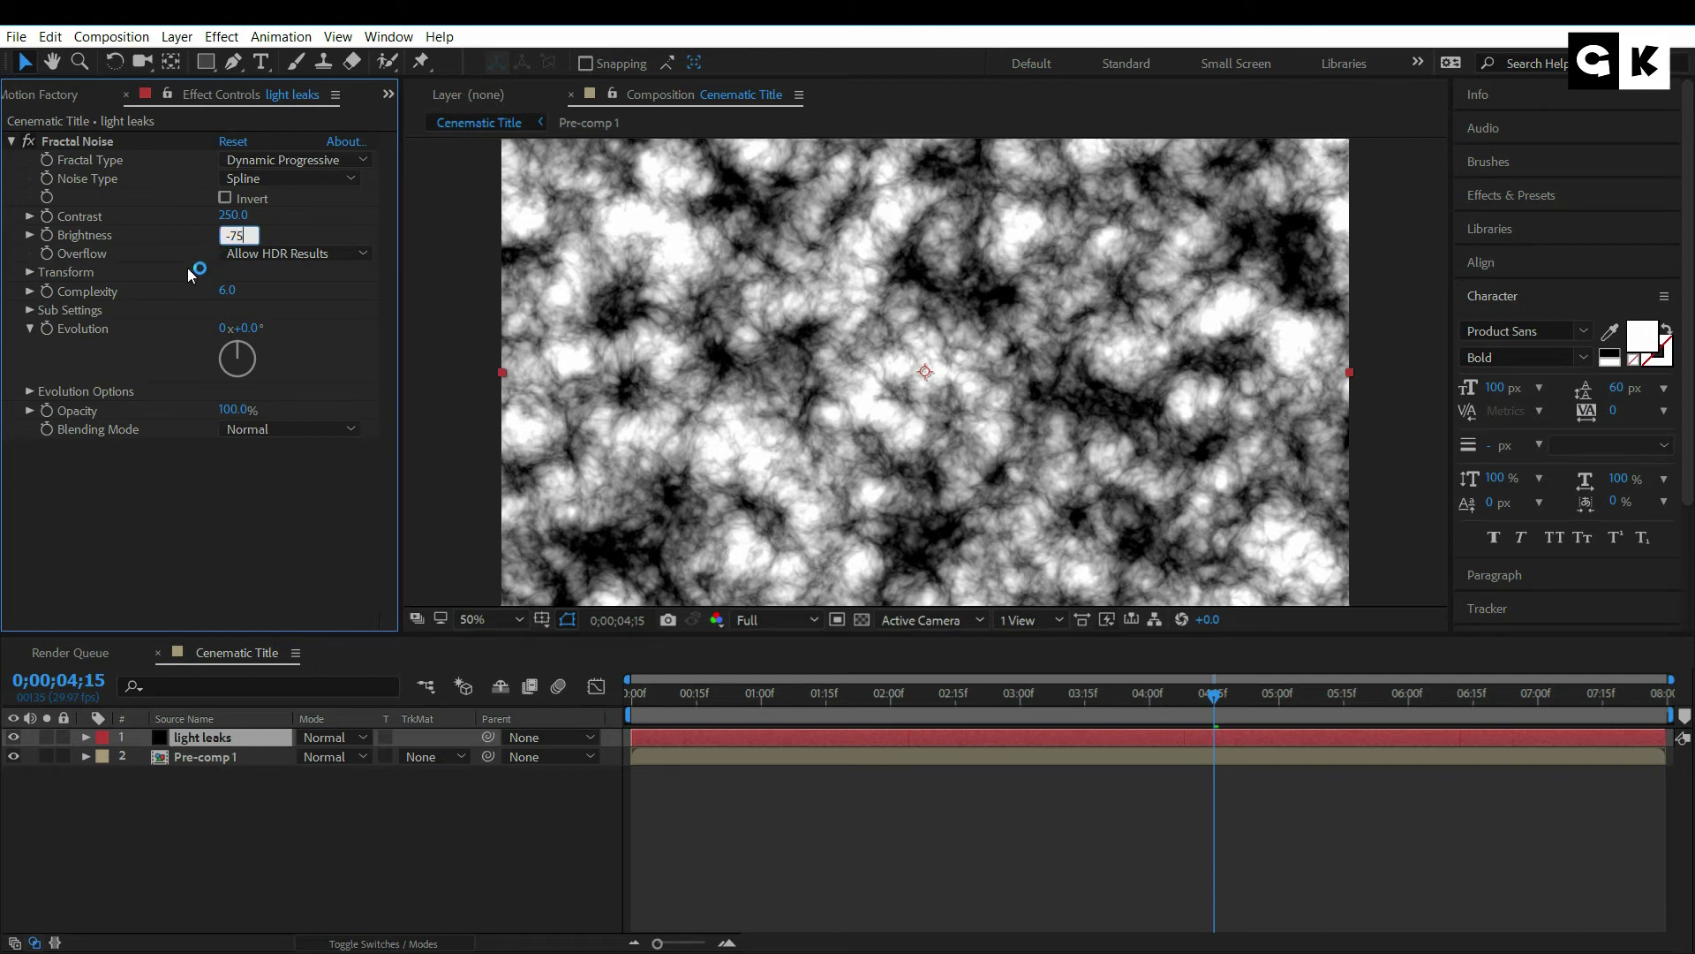
pyautogui.press('Return')
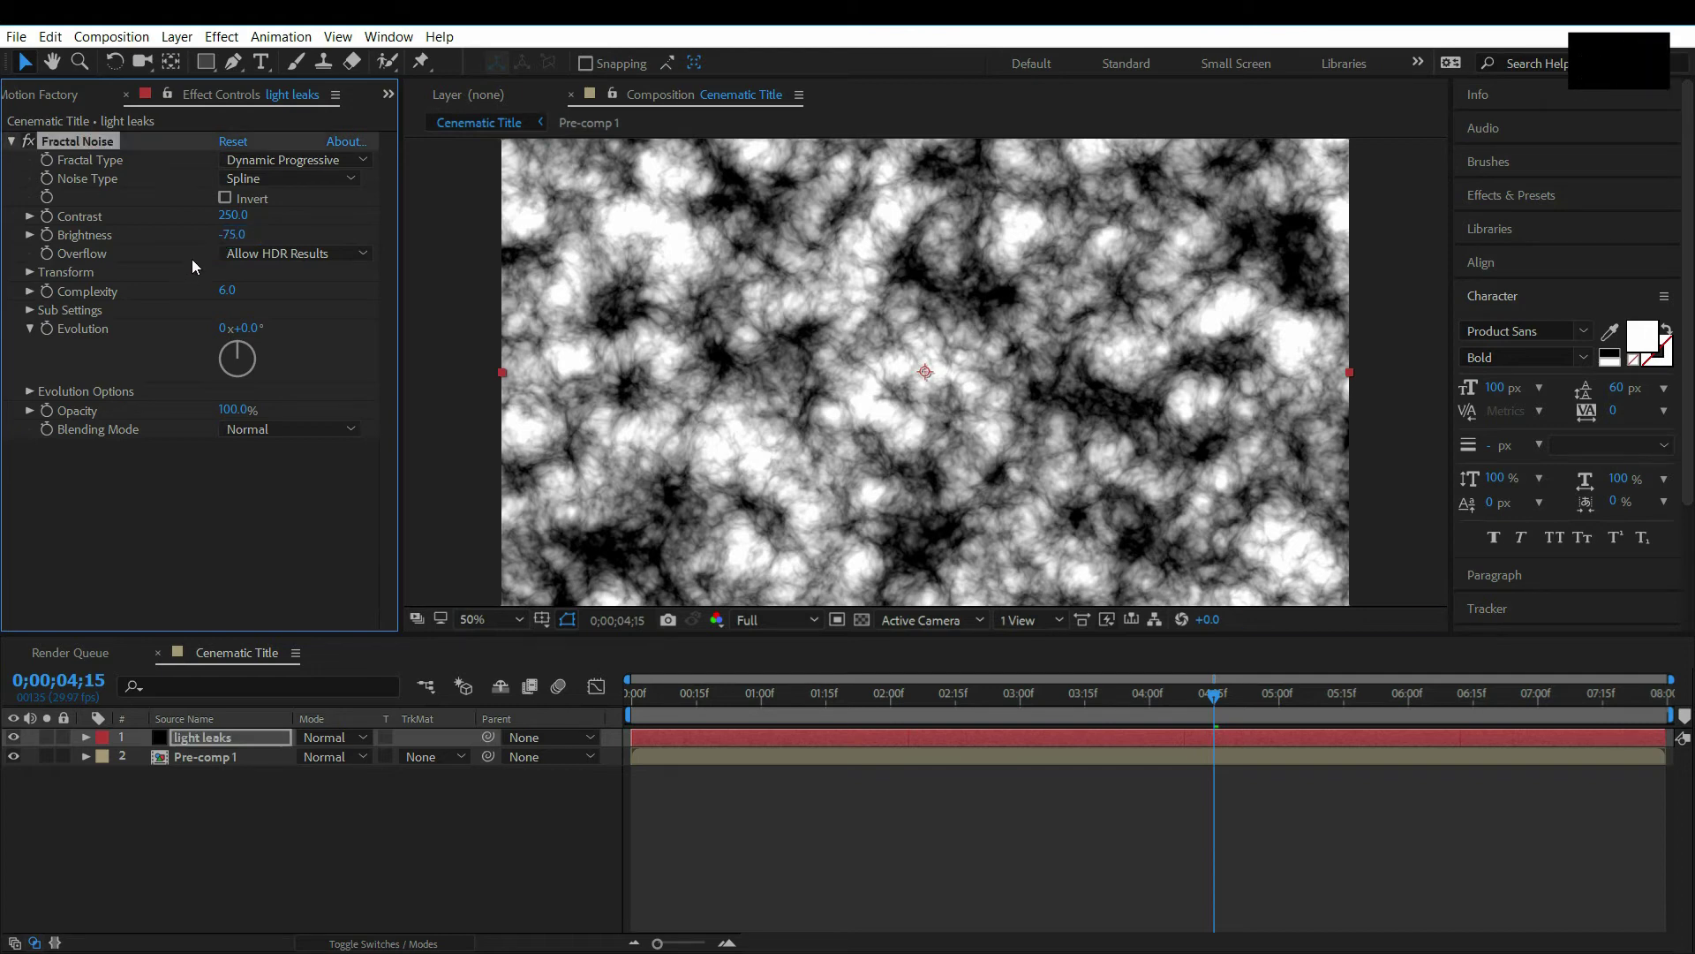
# - In Fractal Noise Transform, set Complexity to 1 and Scale to 650
pyautogui.click(29, 272)
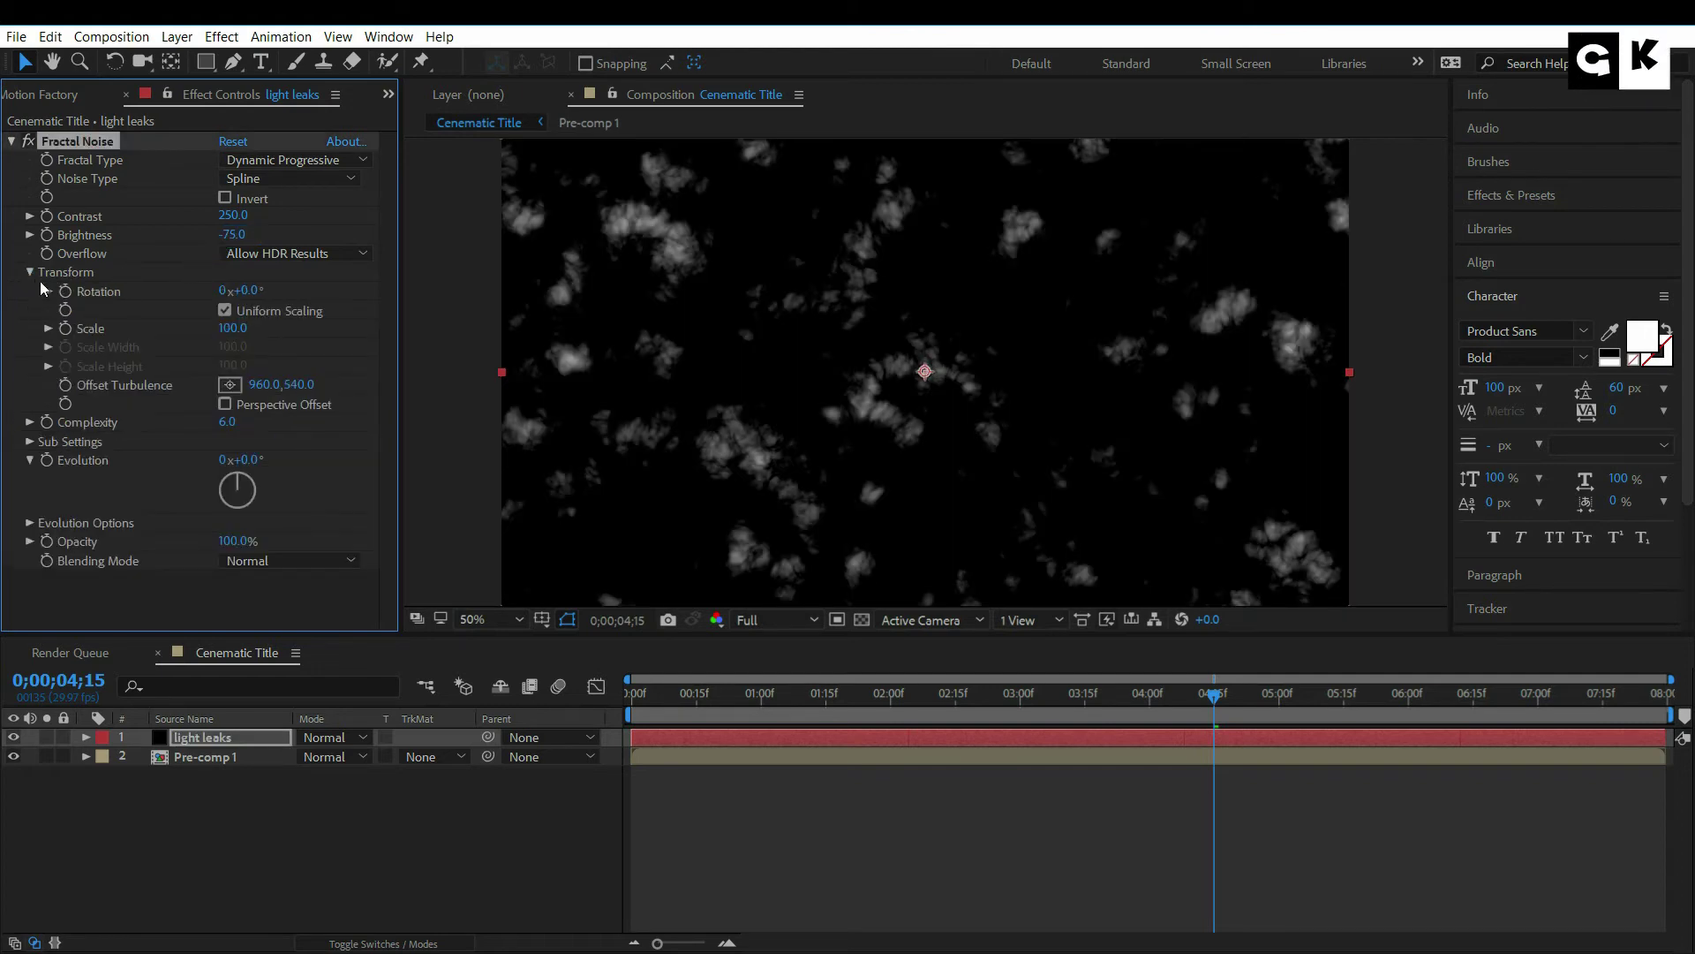
pyautogui.click(226, 424)
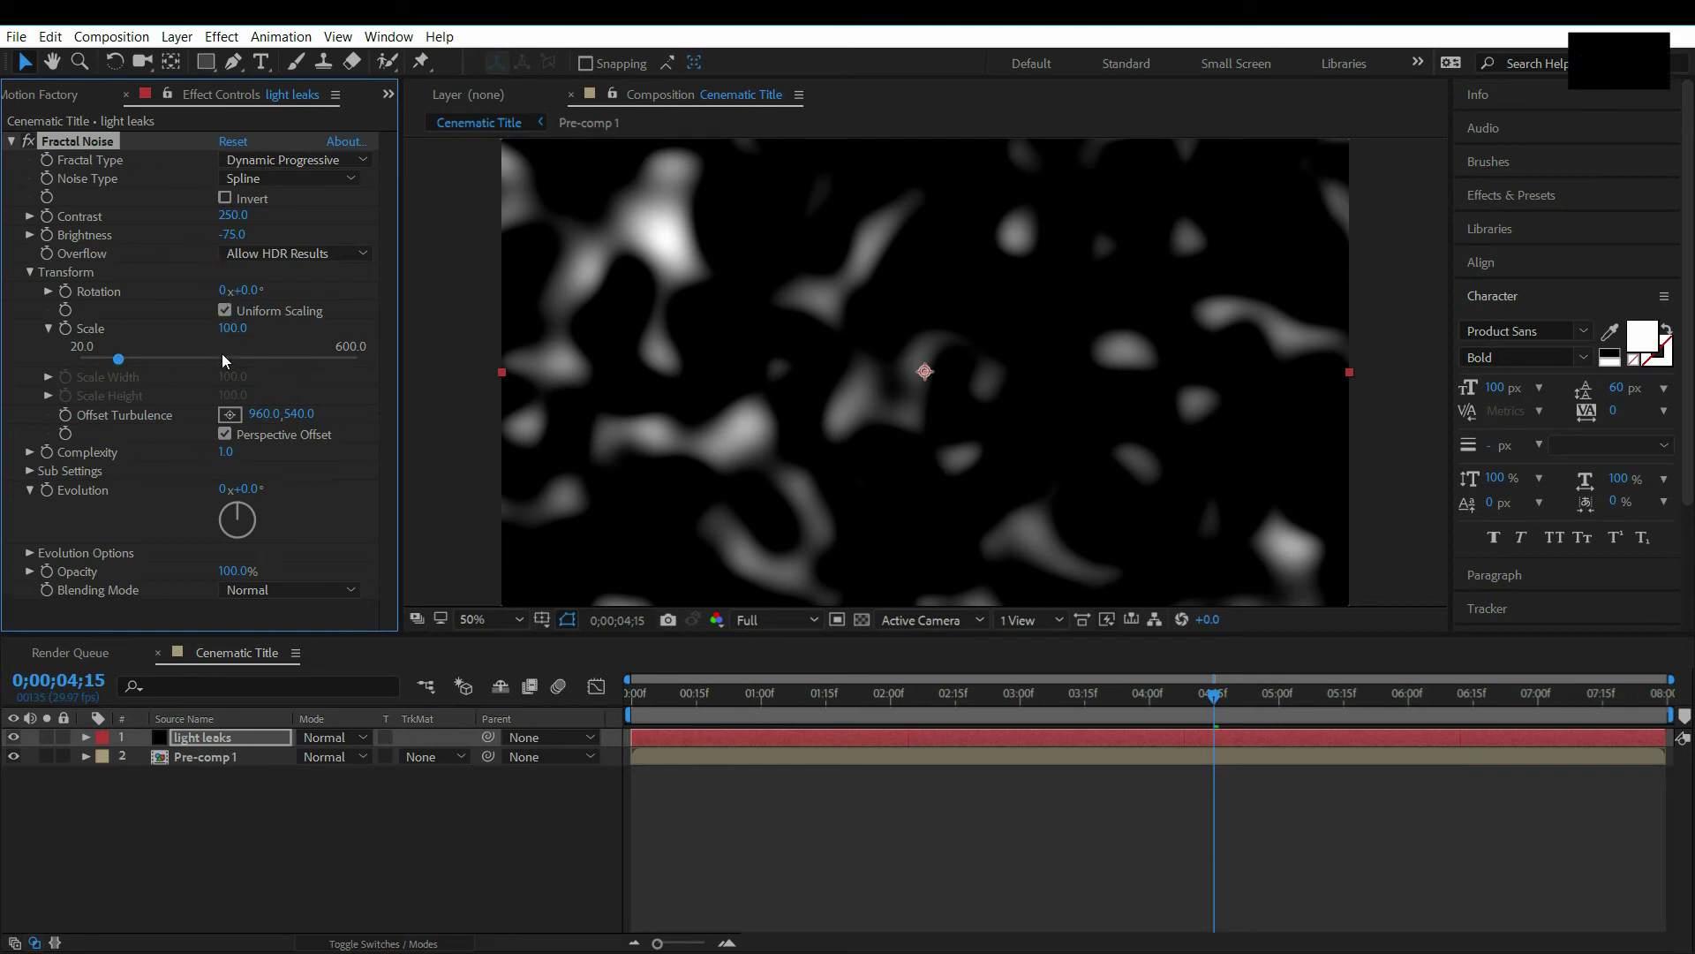
pyautogui.click(234, 328)
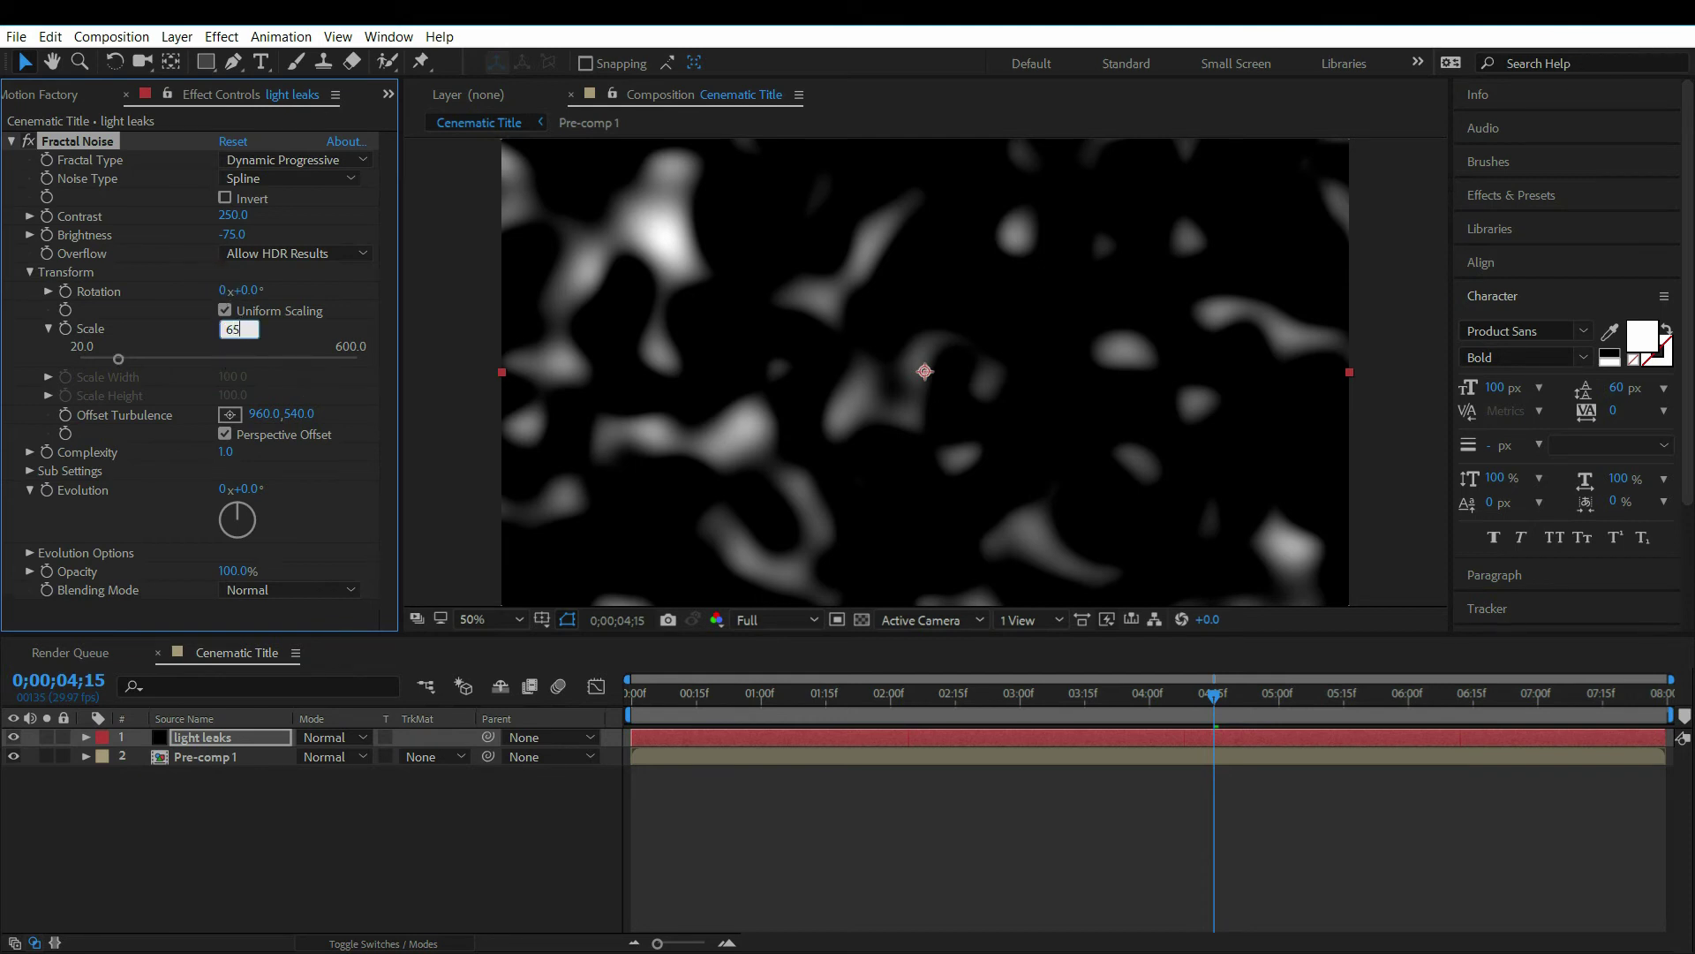
pyautogui.write('650')
pyautogui.press('Return')
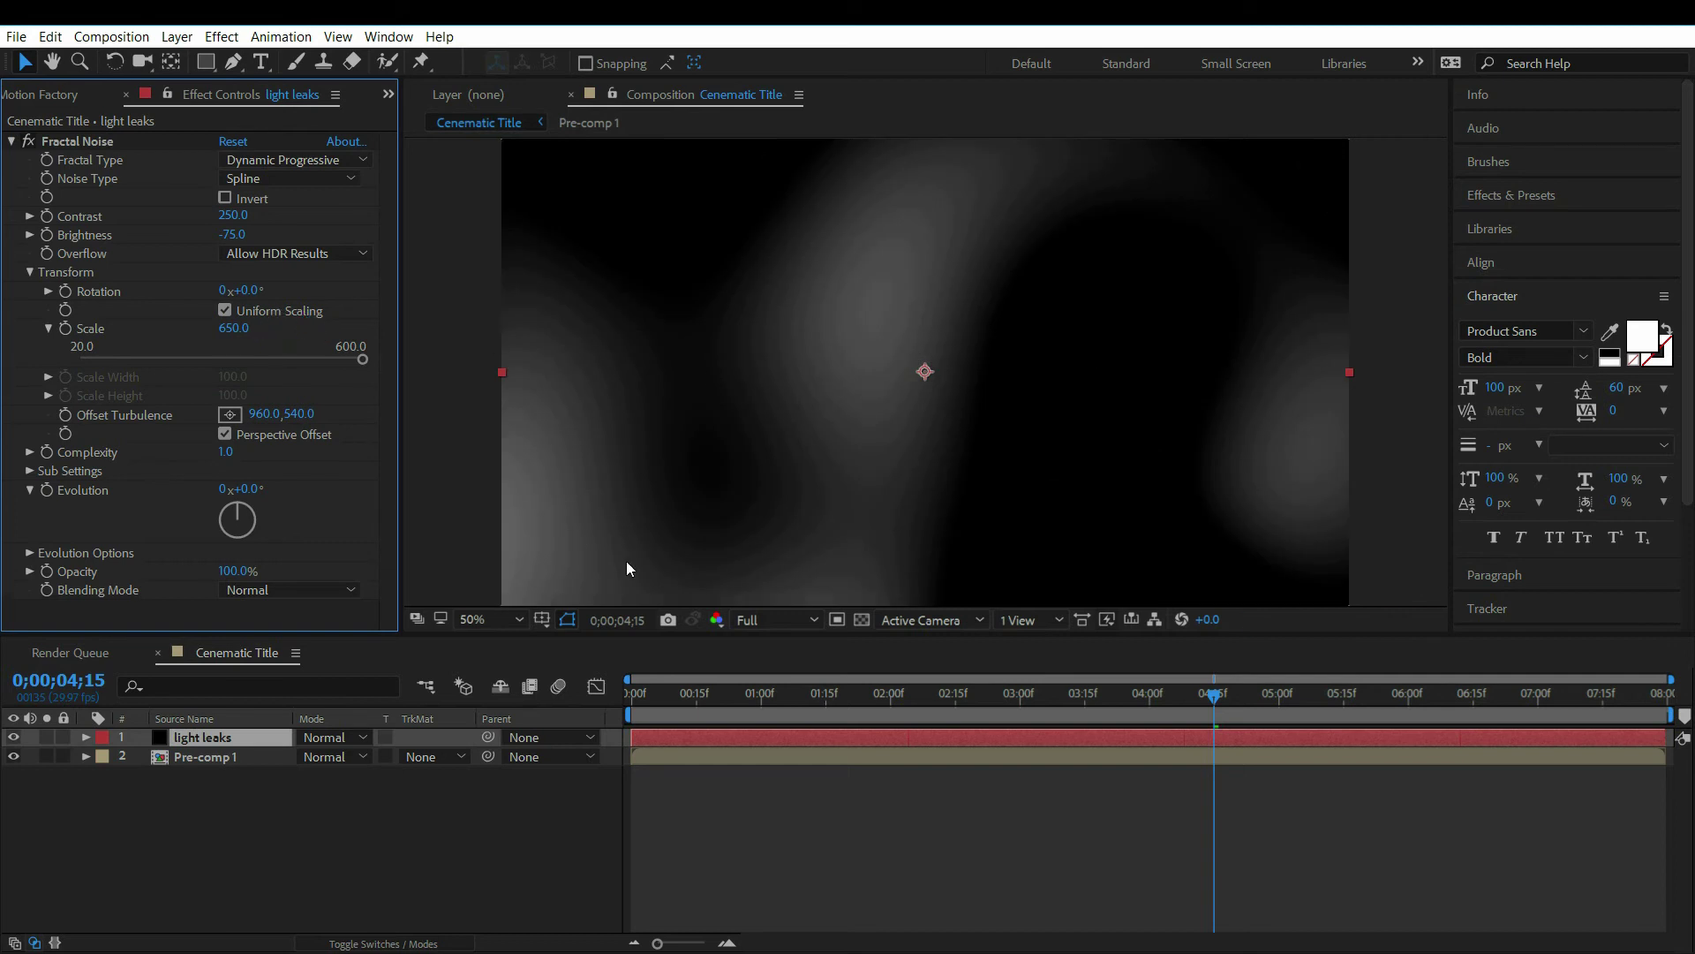
# - Drive the Fractal Noise Evolution with the expression time*300
pyautogui.click(697, 719)
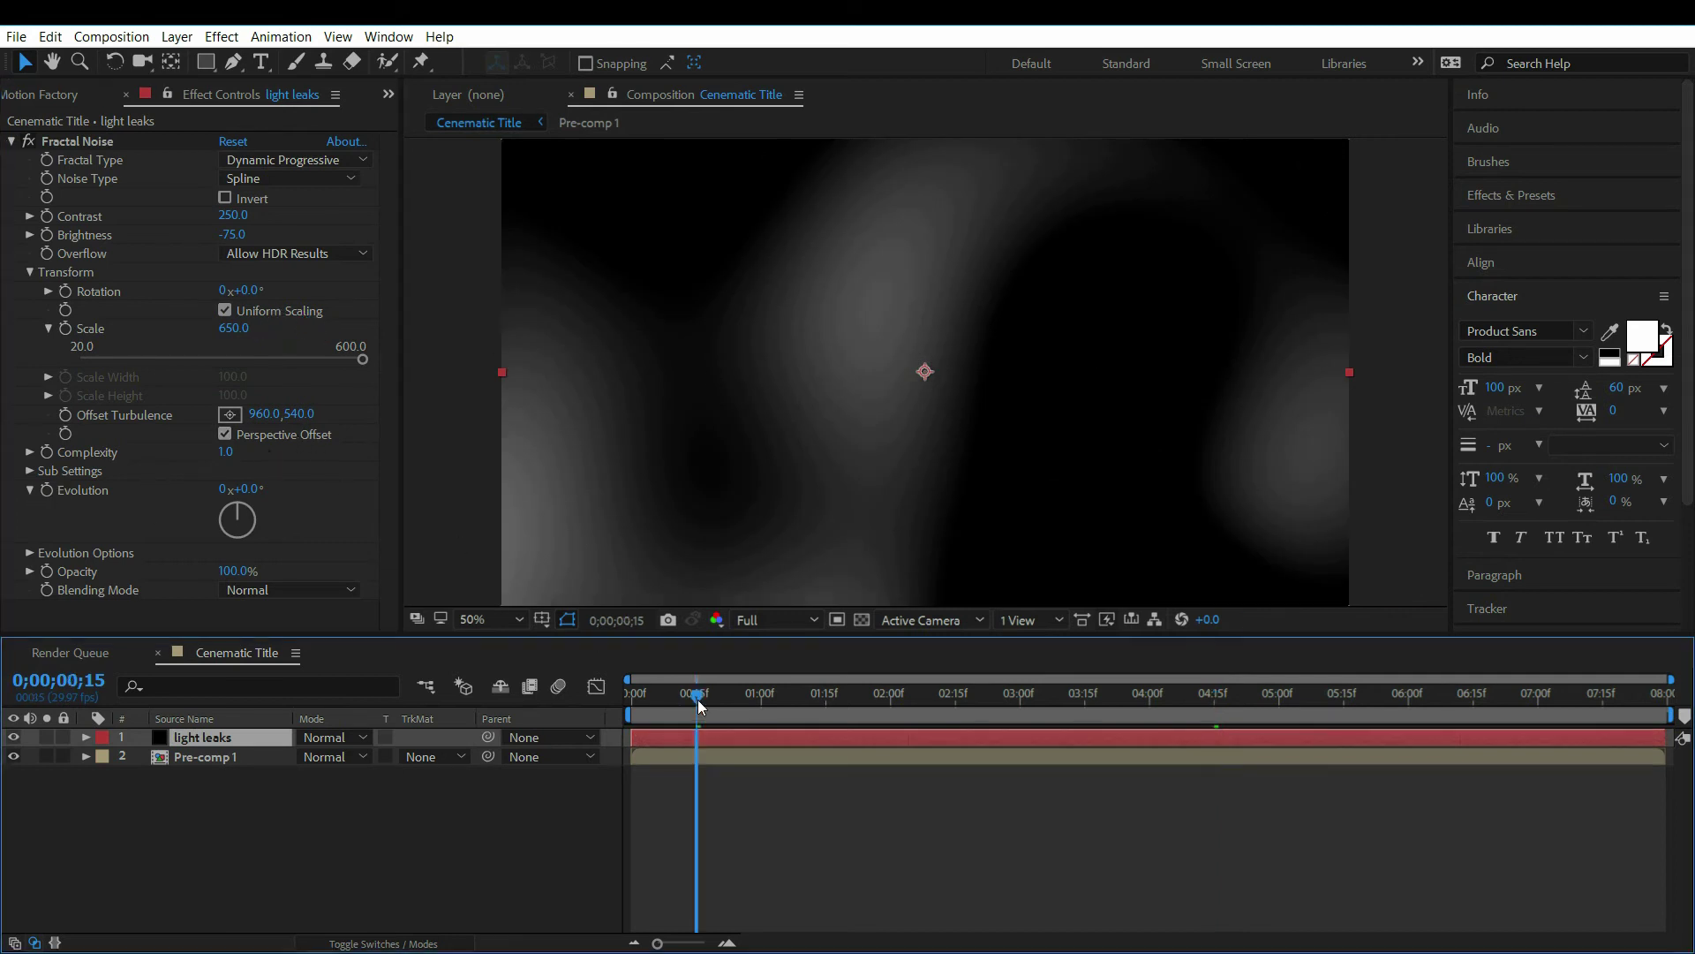
pyautogui.keyDown('alt'); pyautogui.click(46, 491); pyautogui.keyUp('alt')
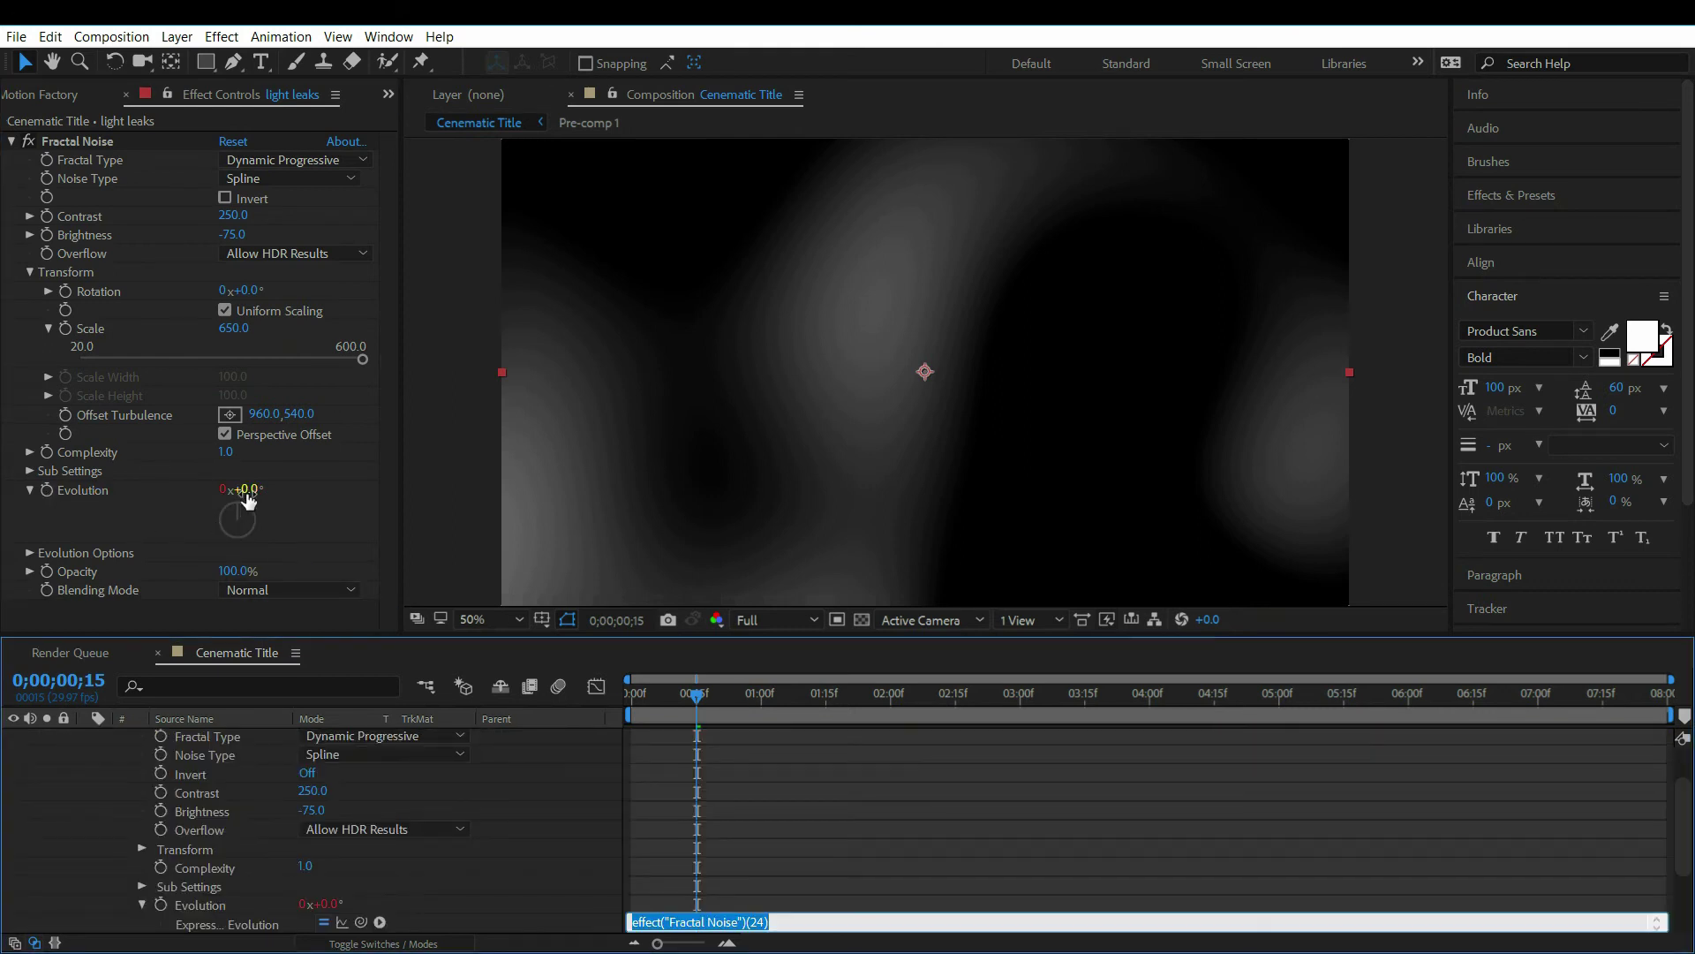
pyautogui.press('BackSpace')
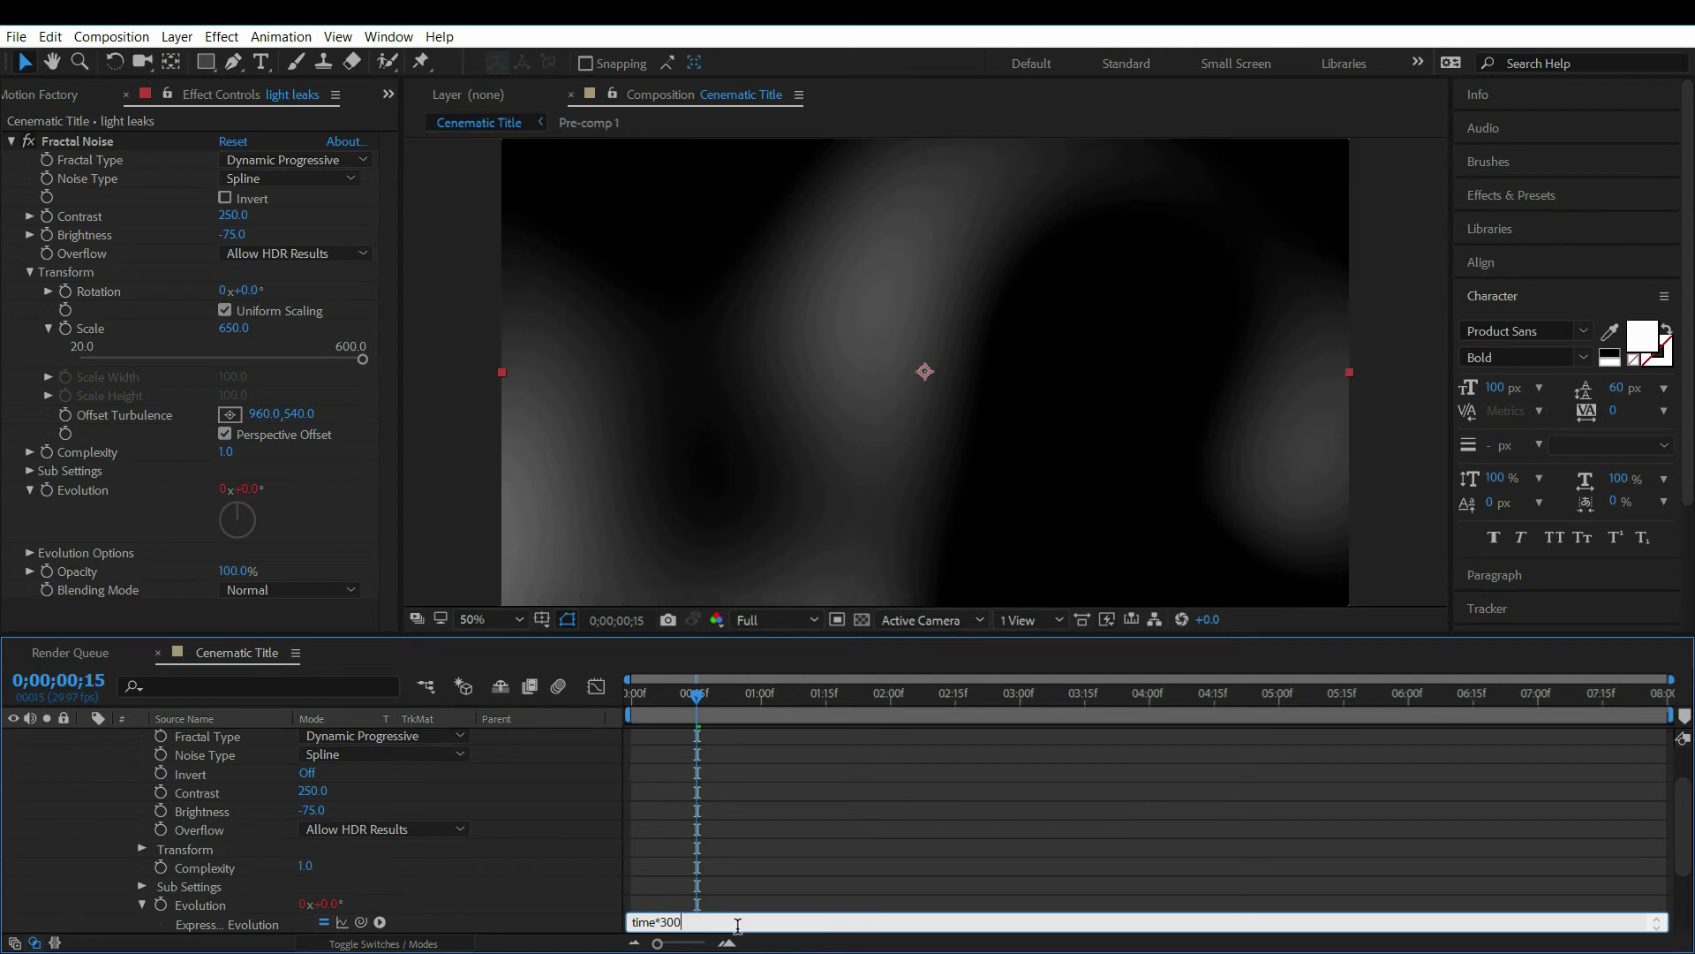
pyautogui.click(752, 887)
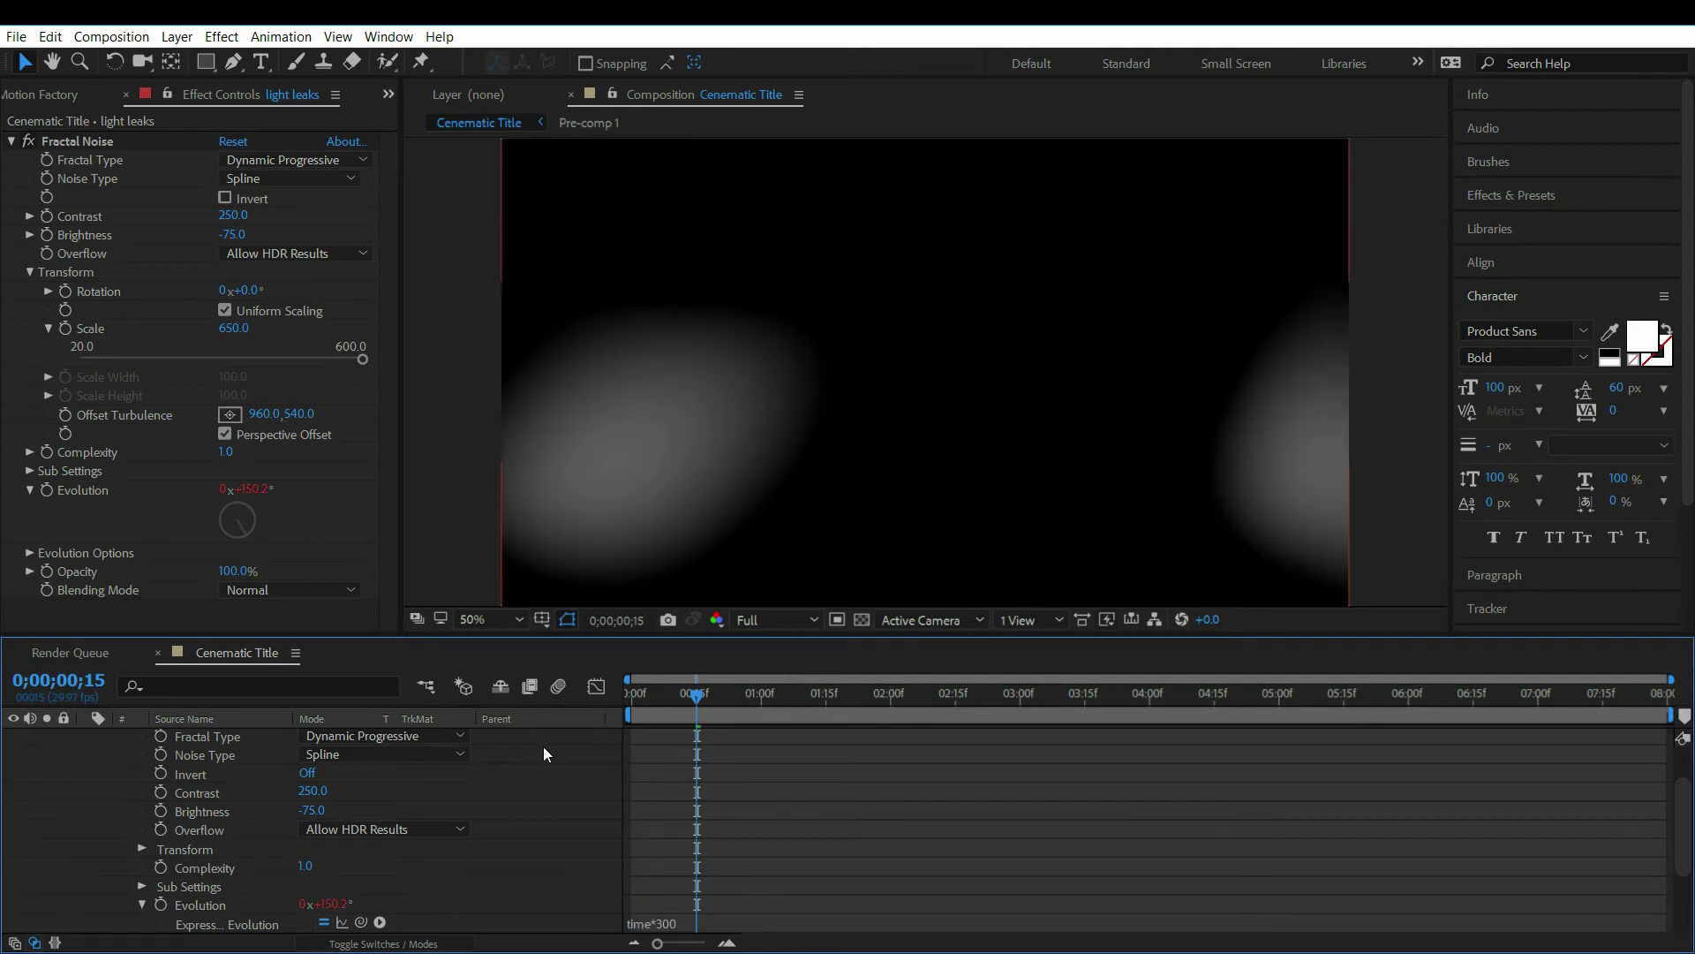
# - Collapse the light leaks layer, return to frame 0 and preview the drifting noise
pyautogui.scroll(2, 265, 797)
pyautogui.click(85, 738)
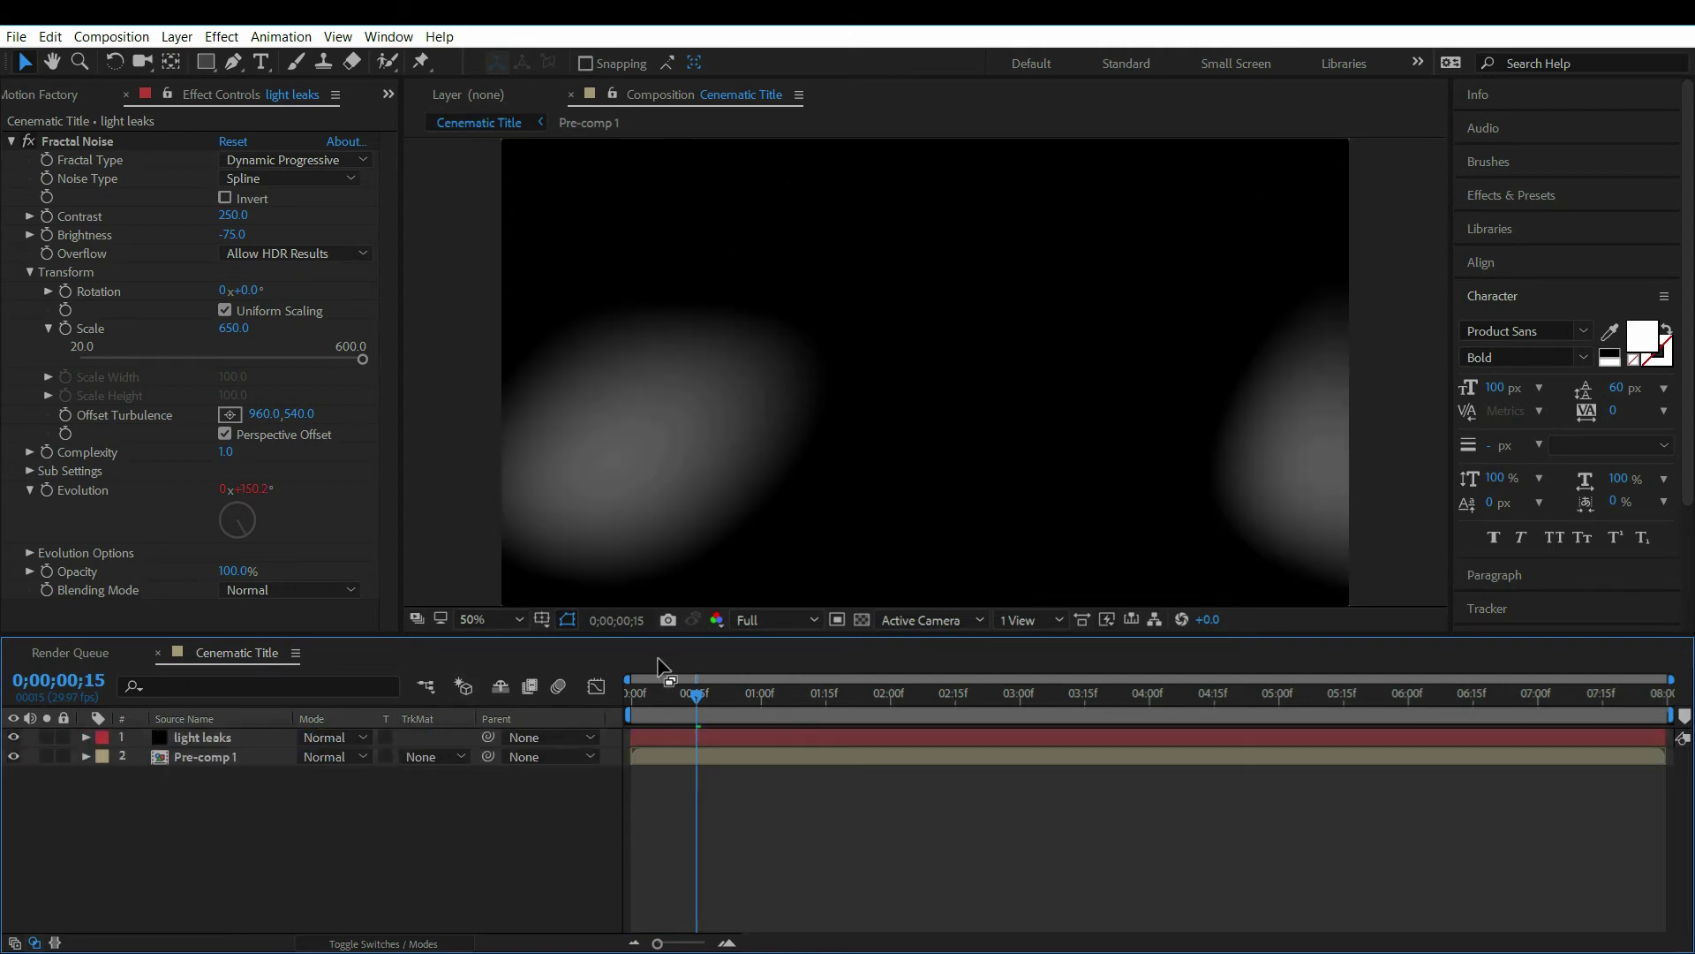
pyautogui.moveTo(663, 693); pyautogui.dragTo(590, 701)
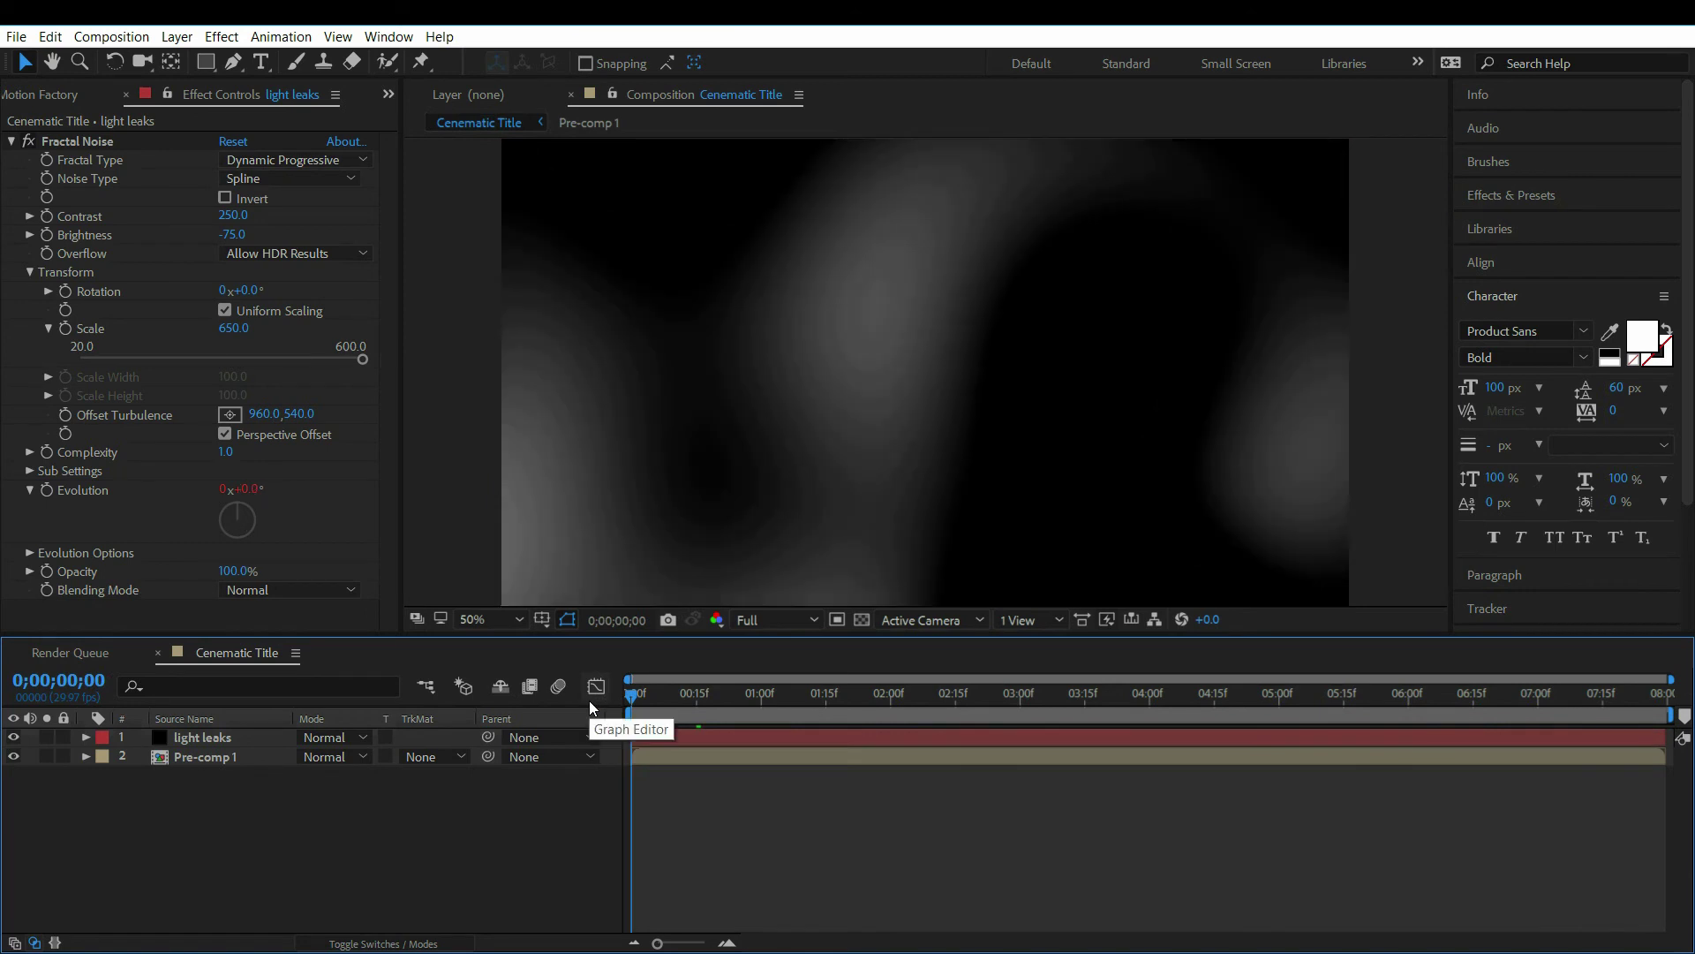
pyautogui.press('space')
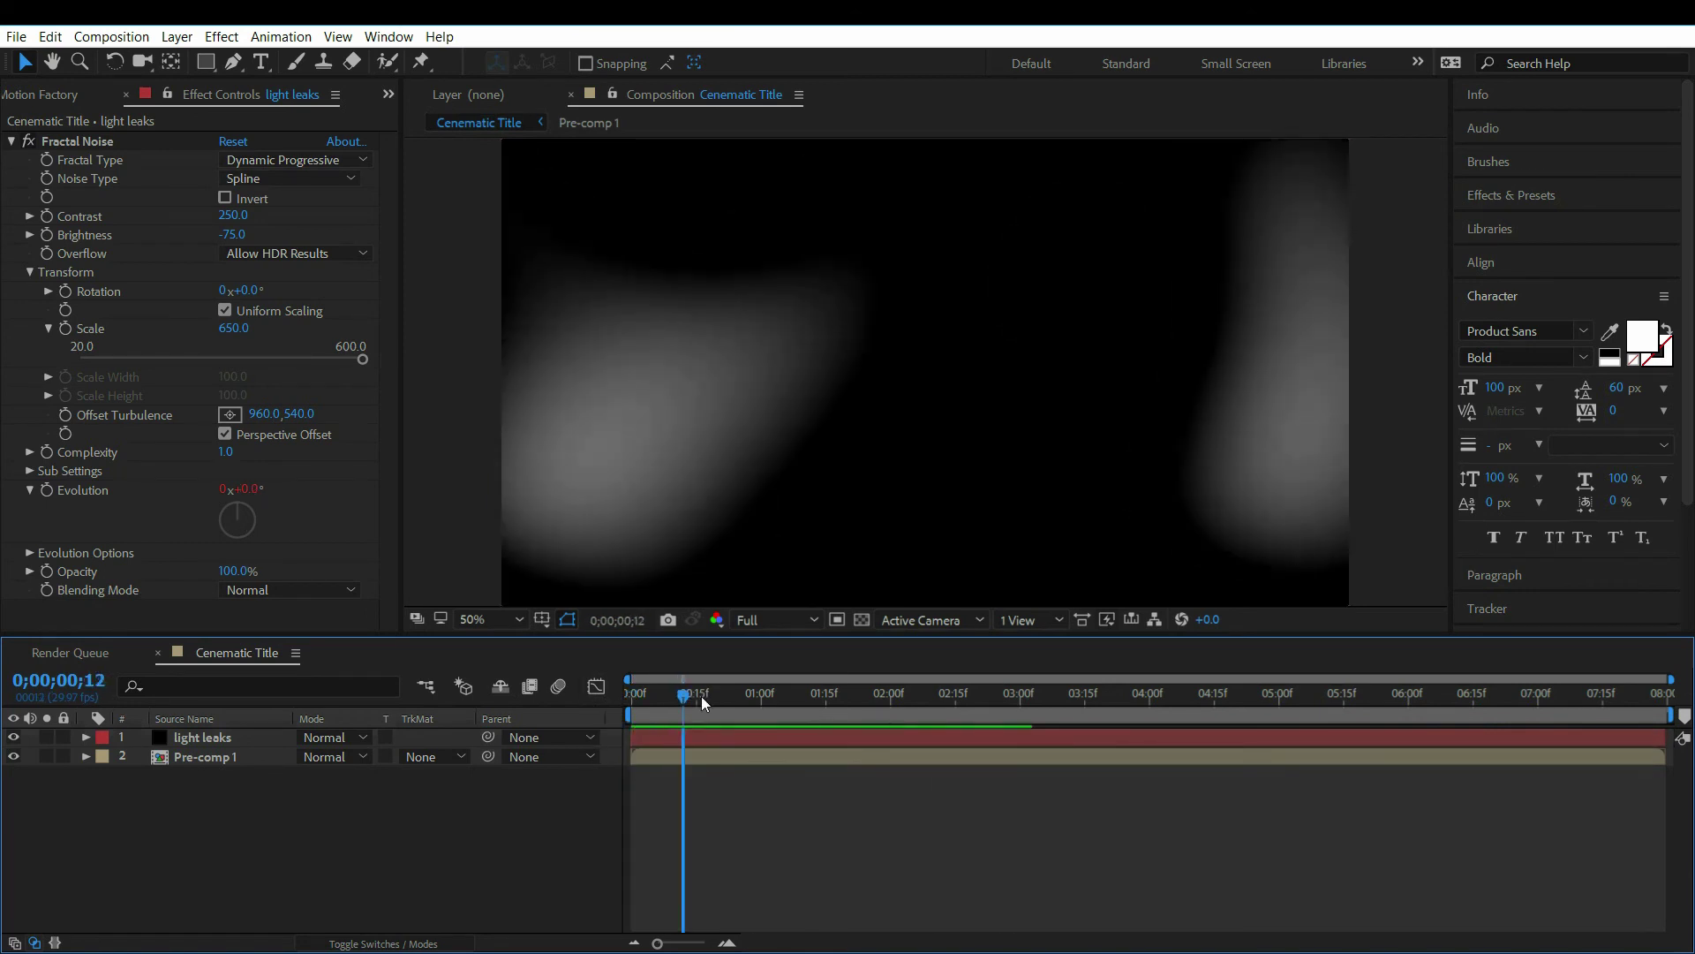
pyautogui.moveTo(887, 704)
pyautogui.mouseDown()
pyautogui.moveTo(696, 702)
pyautogui.moveTo(863, 704)
pyautogui.mouseUp()
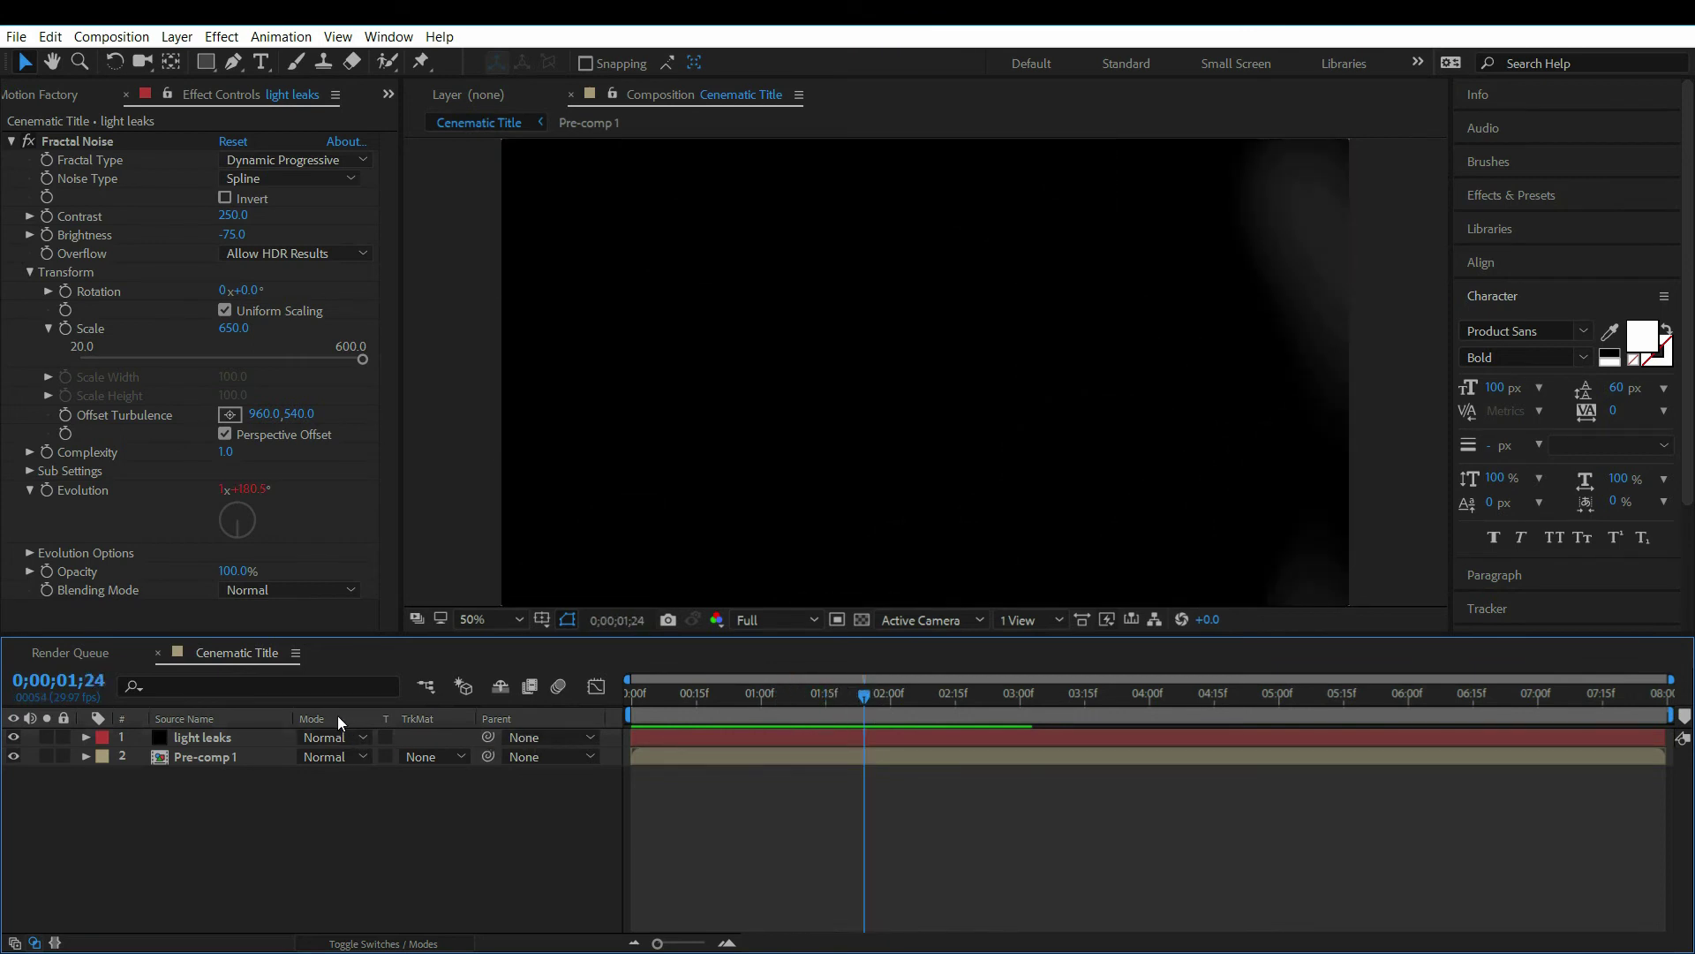
# - Set the light leaks layer's blending mode to Add
pyautogui.click(382, 939)
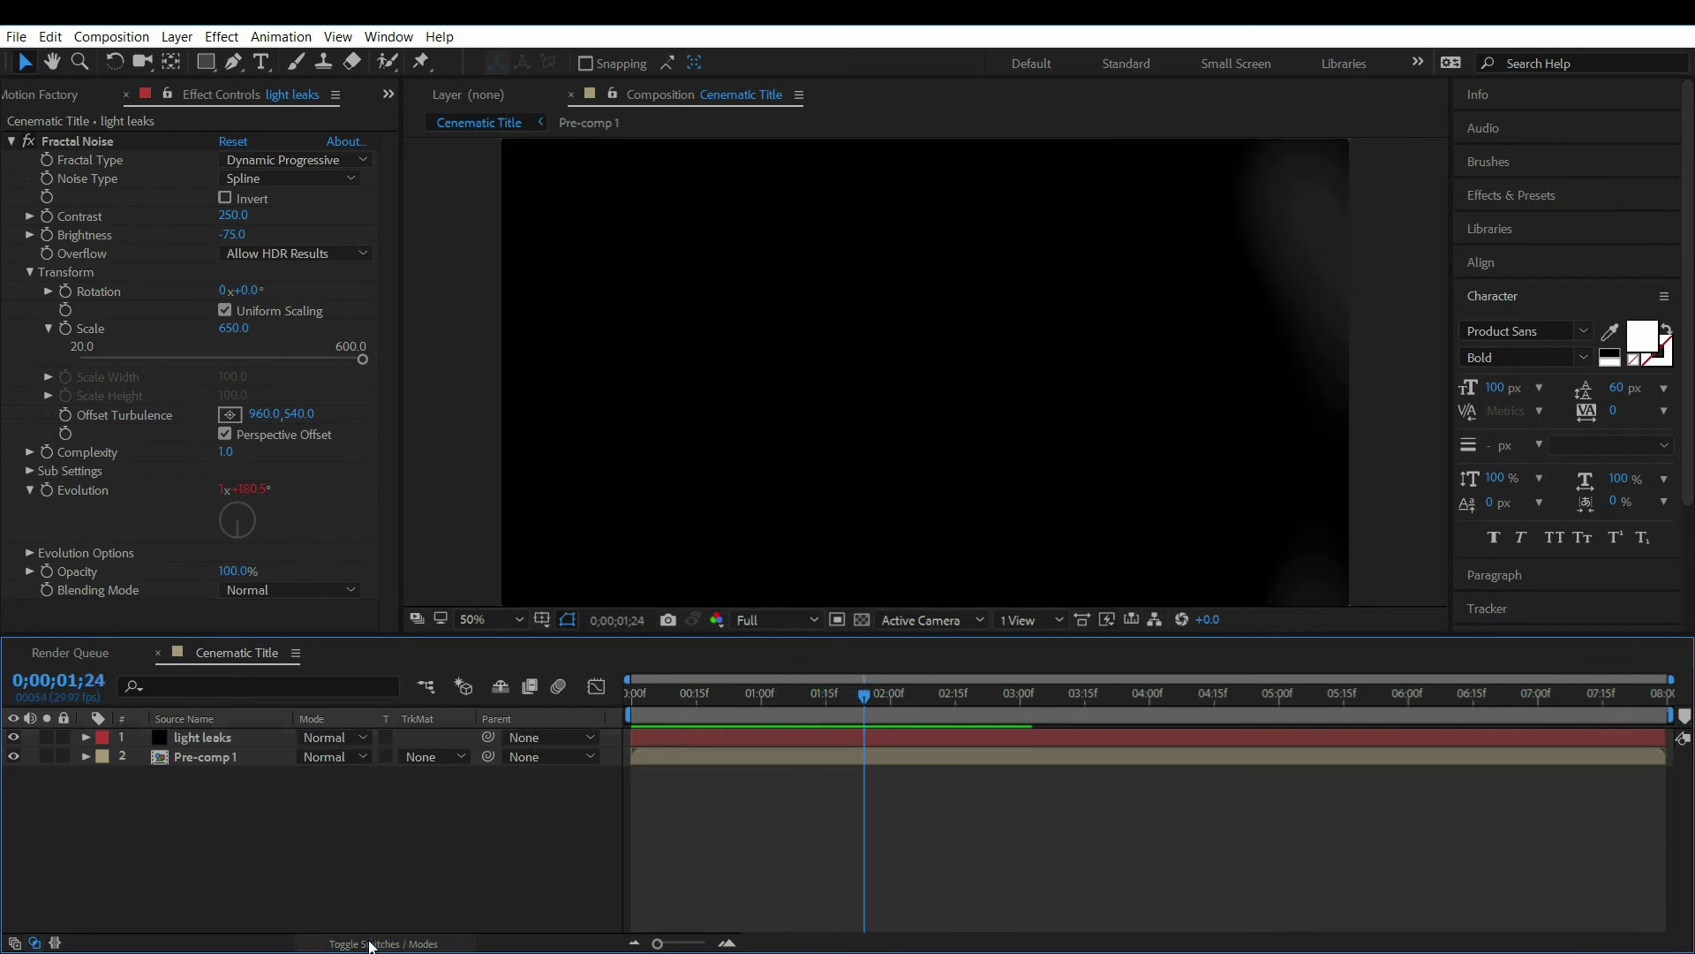
pyautogui.click(383, 943)
pyautogui.click(332, 737)
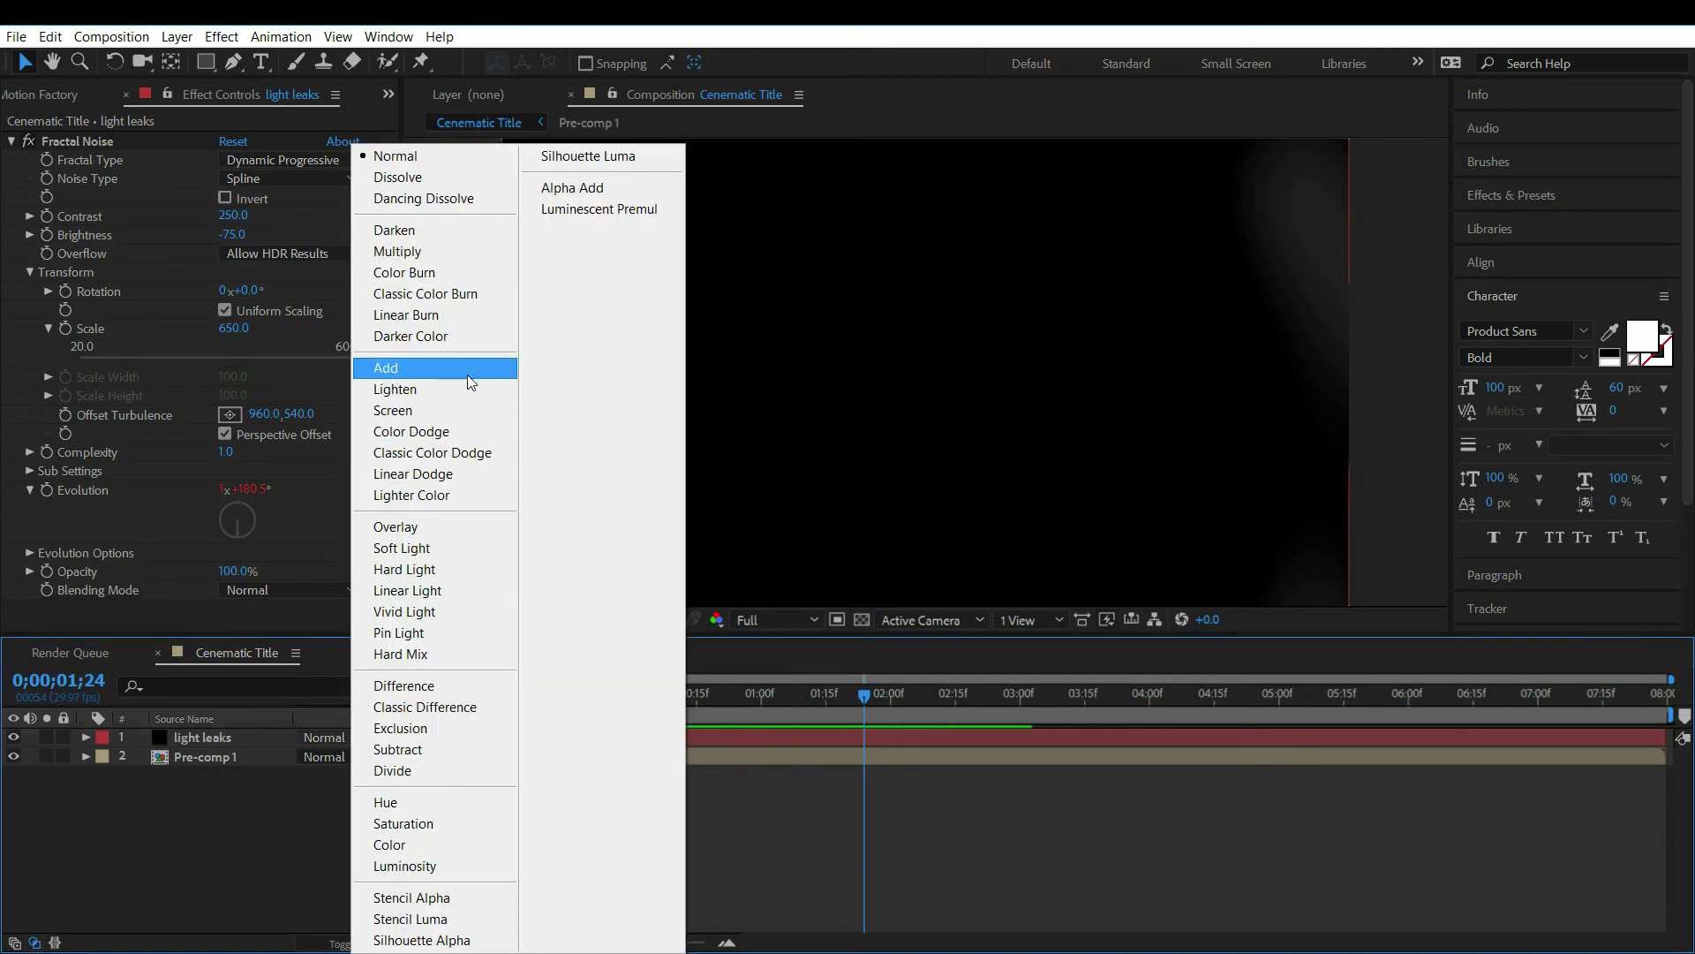
pyautogui.click(468, 372)
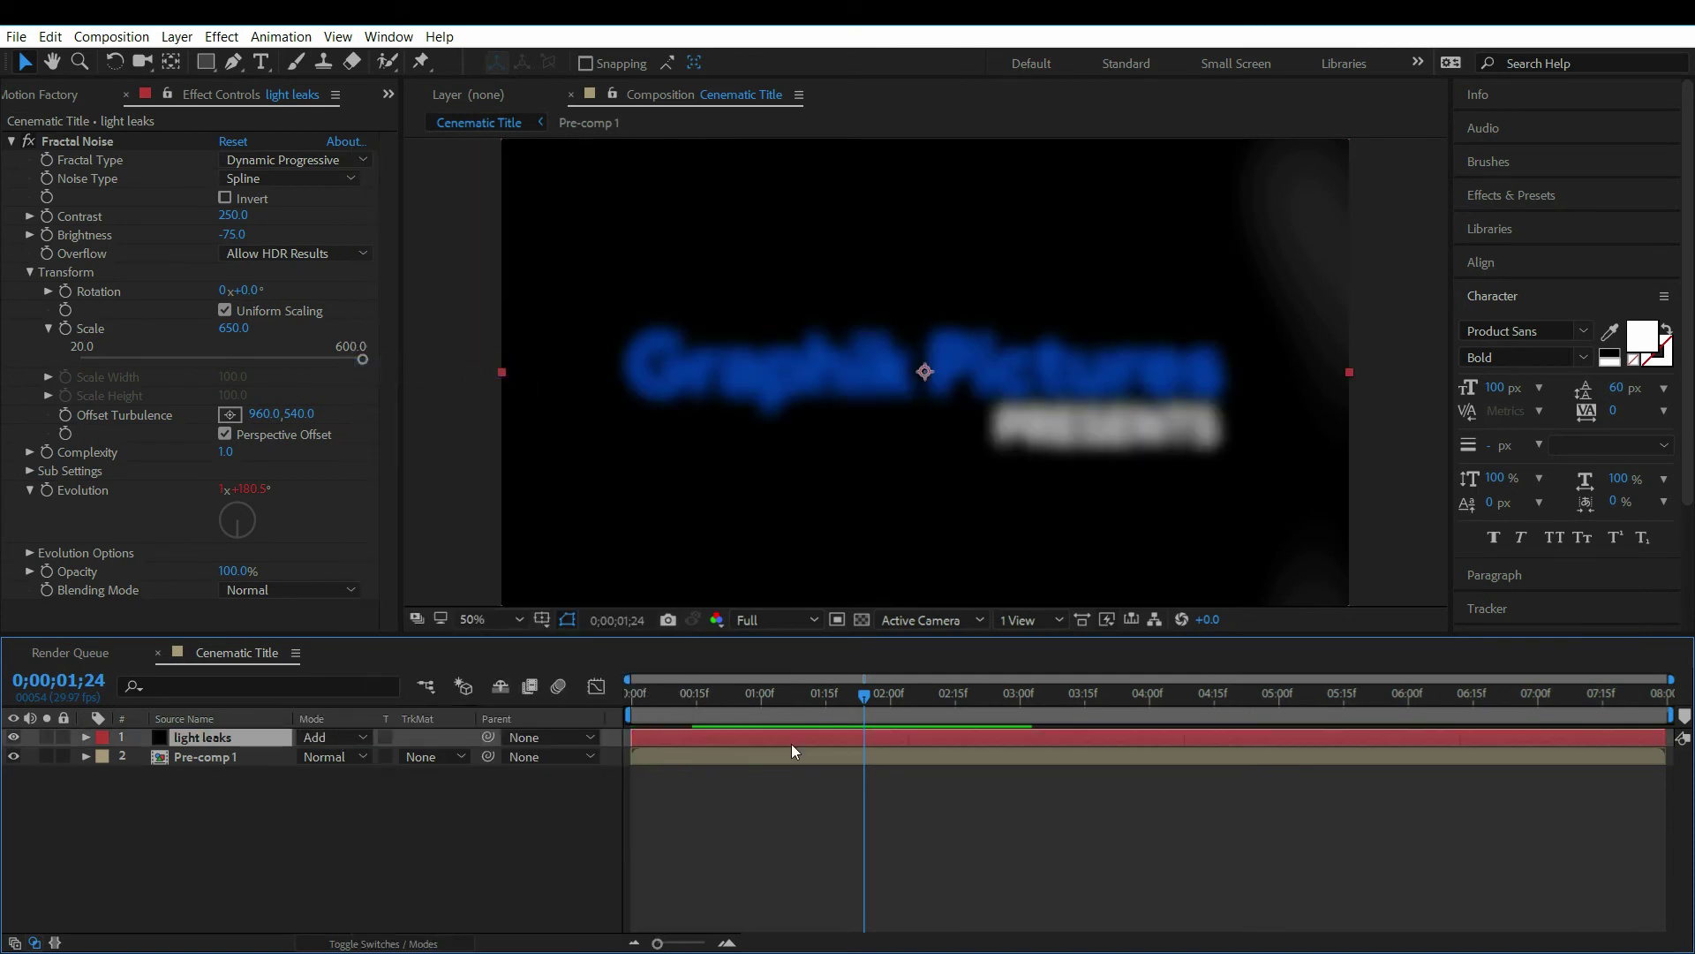
# - Preview the title with the added light leaks, stopping around two seconds
pyautogui.moveTo(784, 693); pyautogui.dragTo(613, 688)
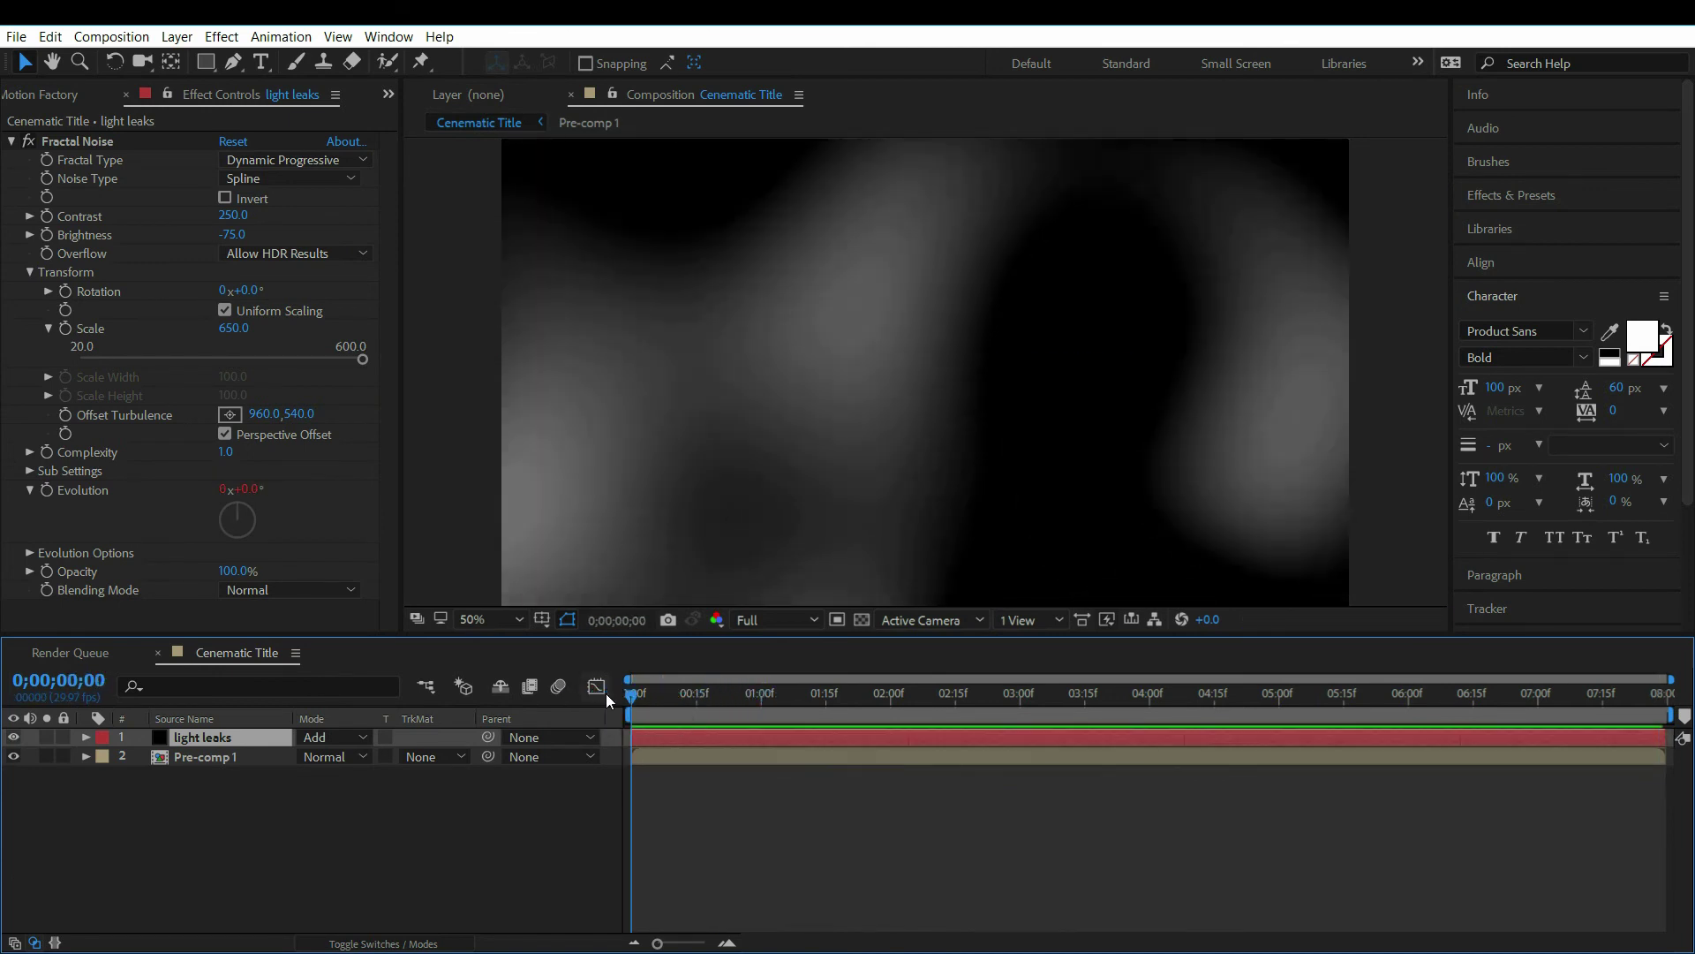
pyautogui.press('space')
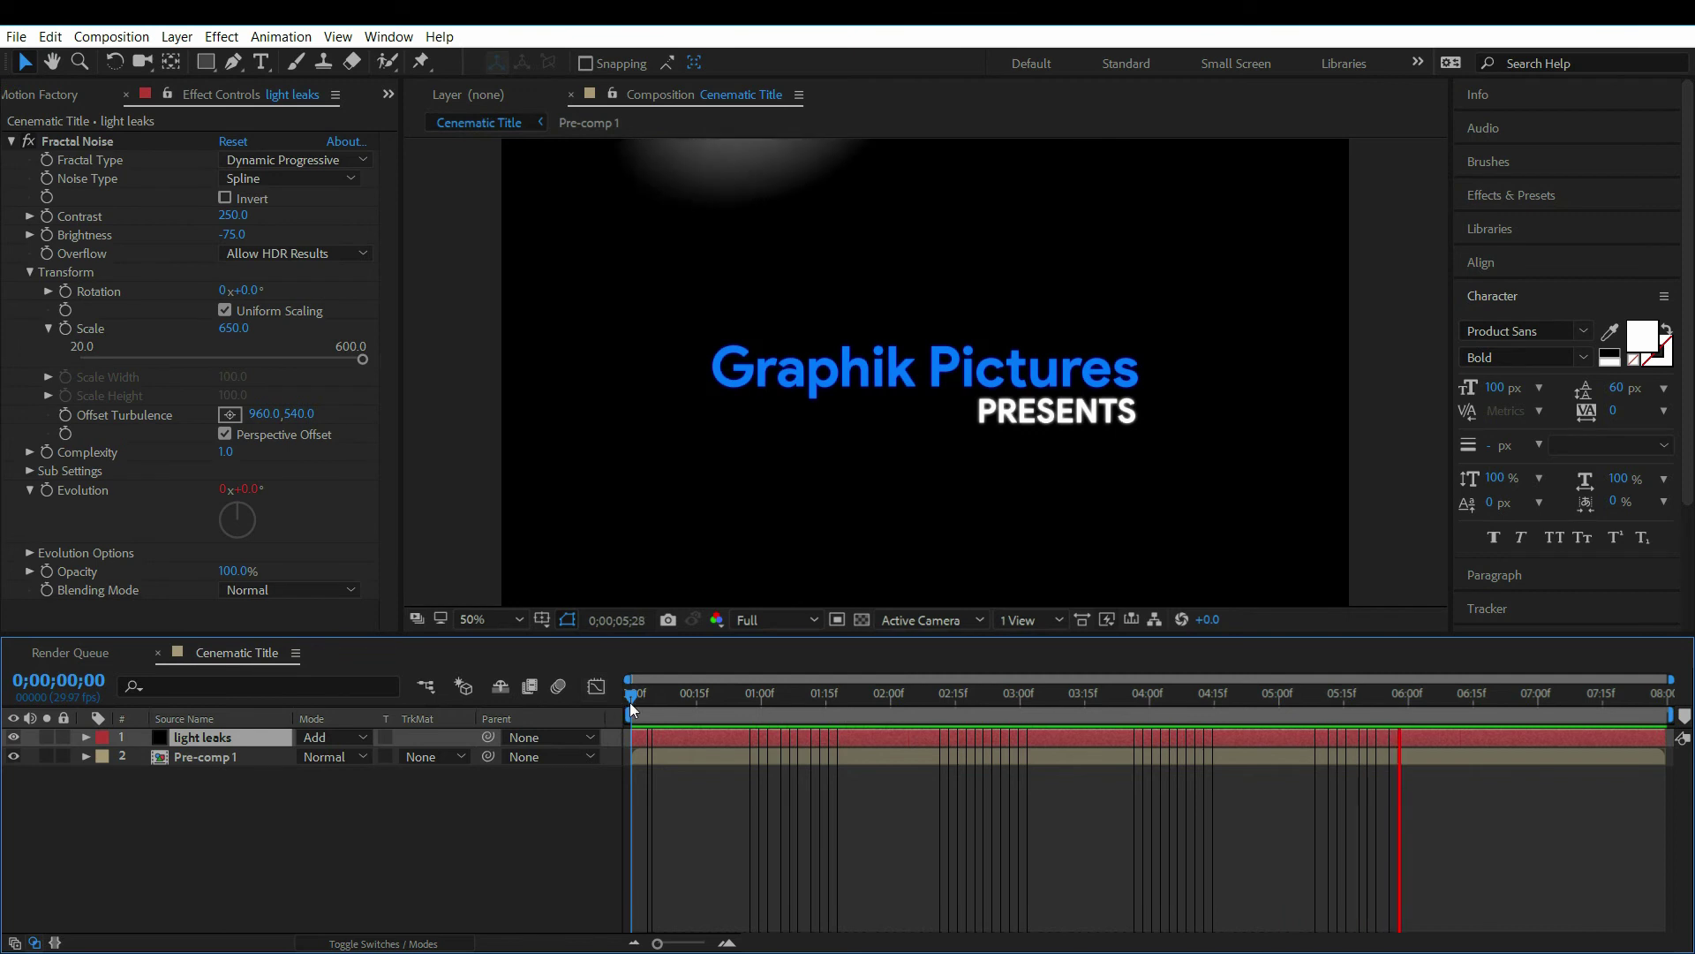
pyautogui.moveTo(631, 704); pyautogui.dragTo(942, 709)
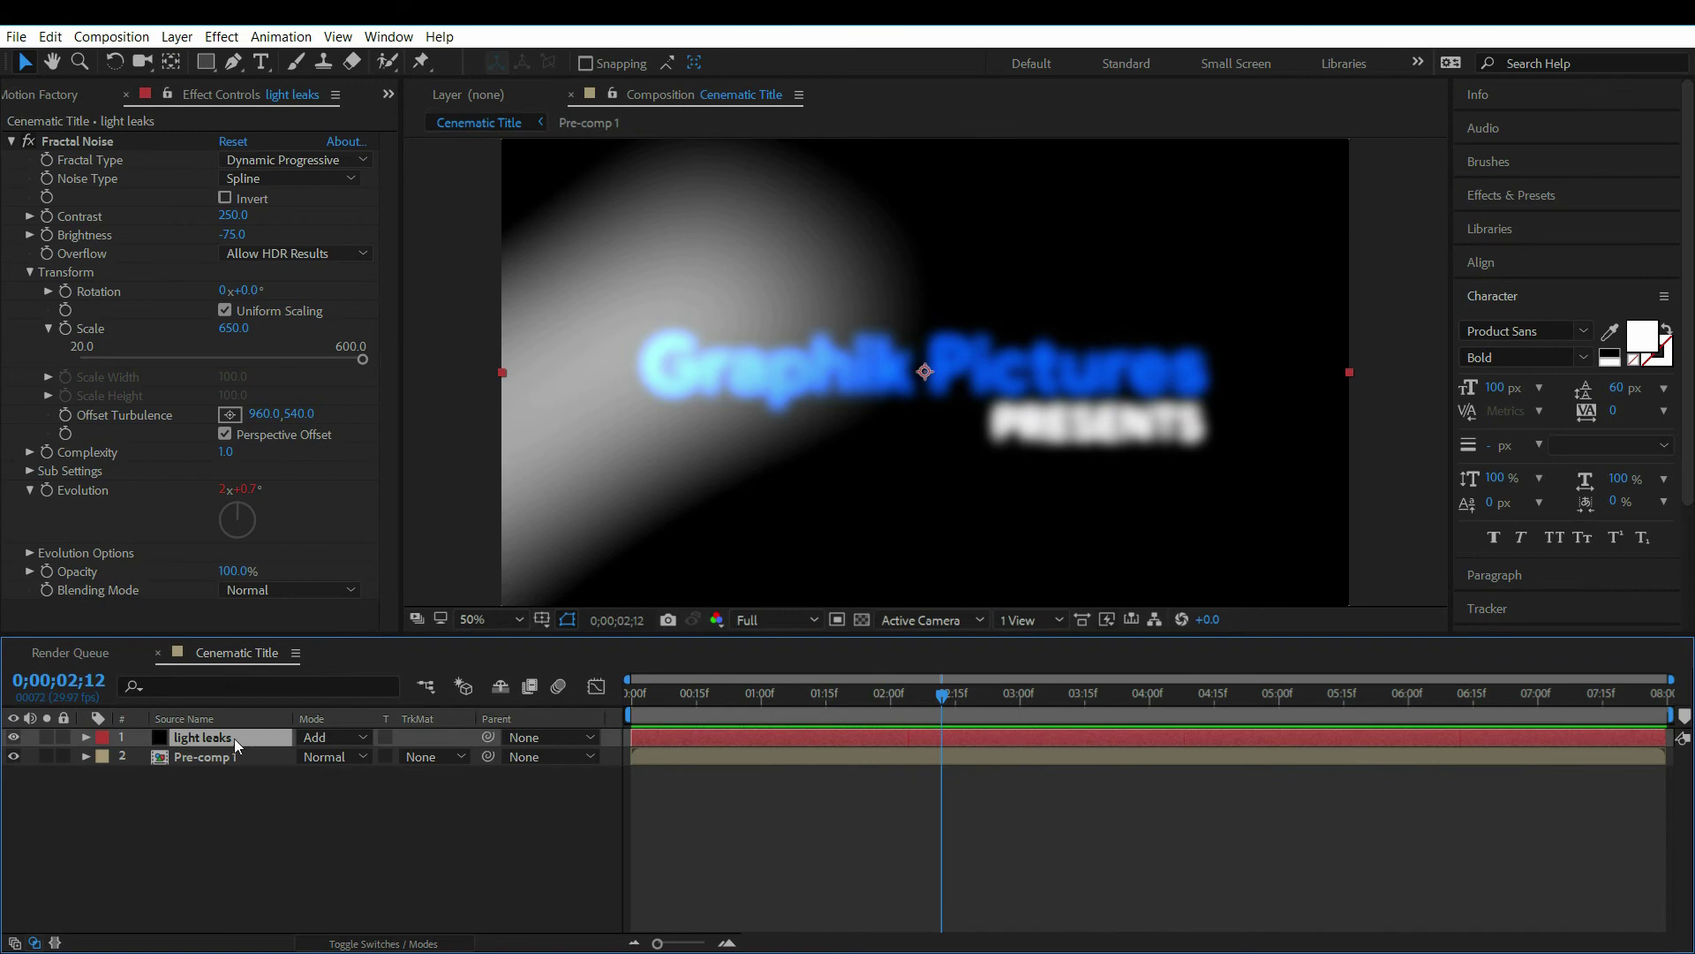
# - Keyframe light leaks Opacity from 0% at the first frame to 60% at two seconds
pyautogui.press('t')
pyautogui.moveTo(640, 698); pyautogui.dragTo(551, 696)
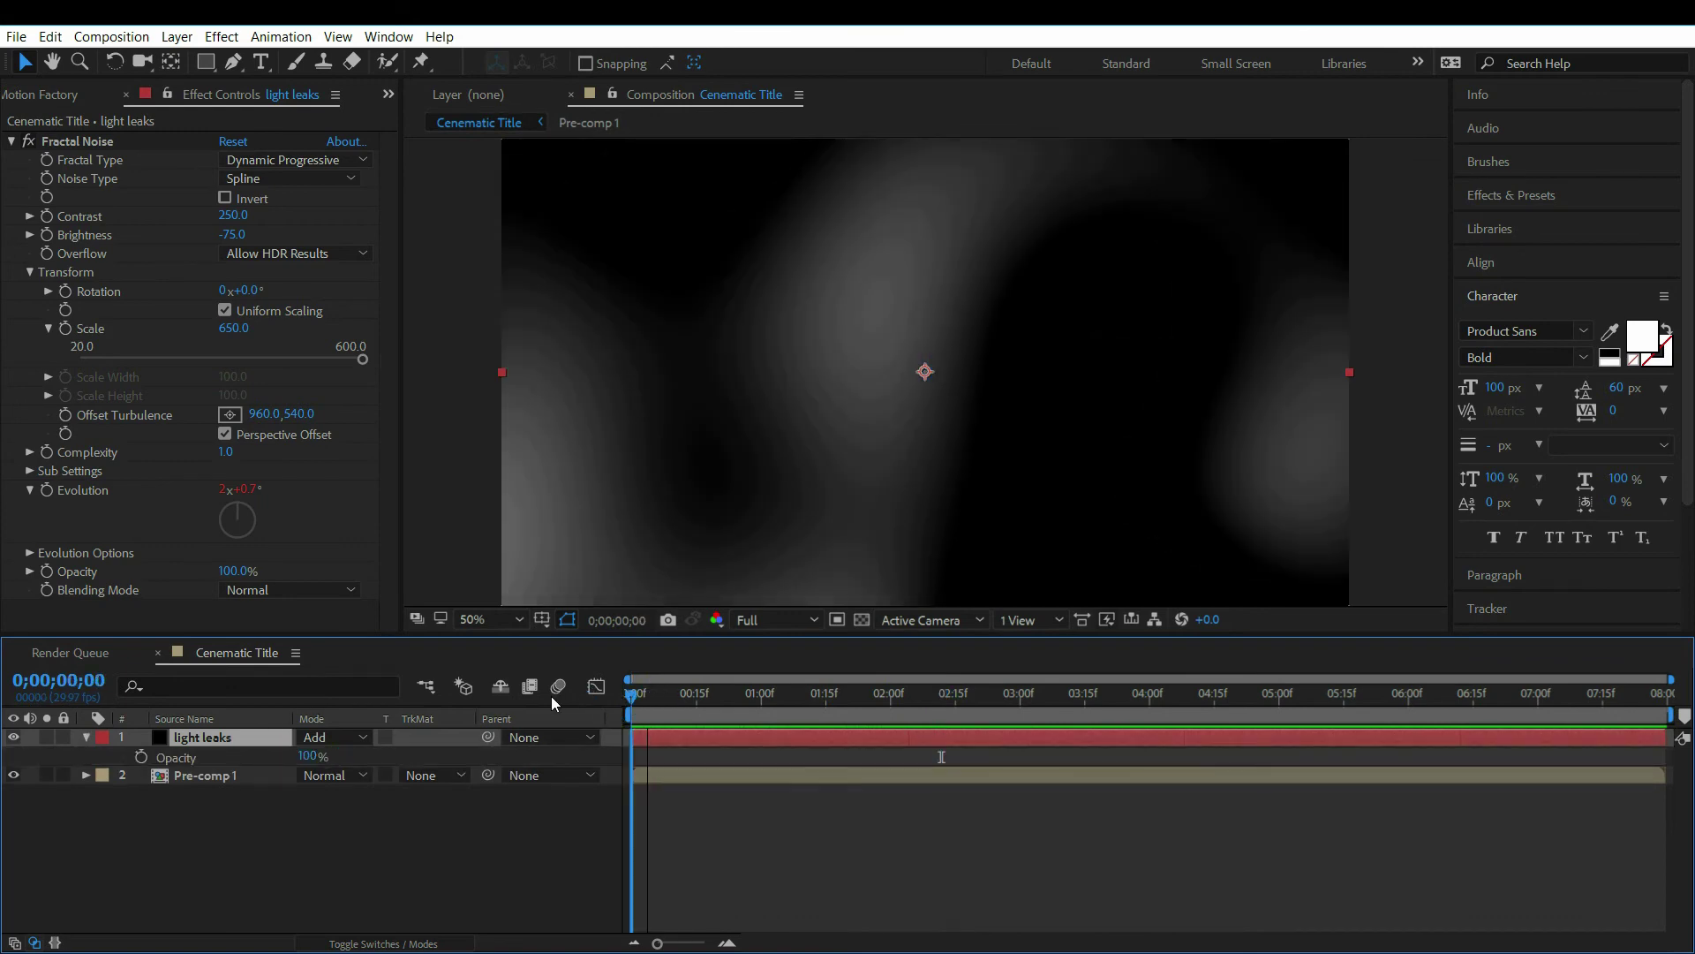
pyautogui.click(142, 758)
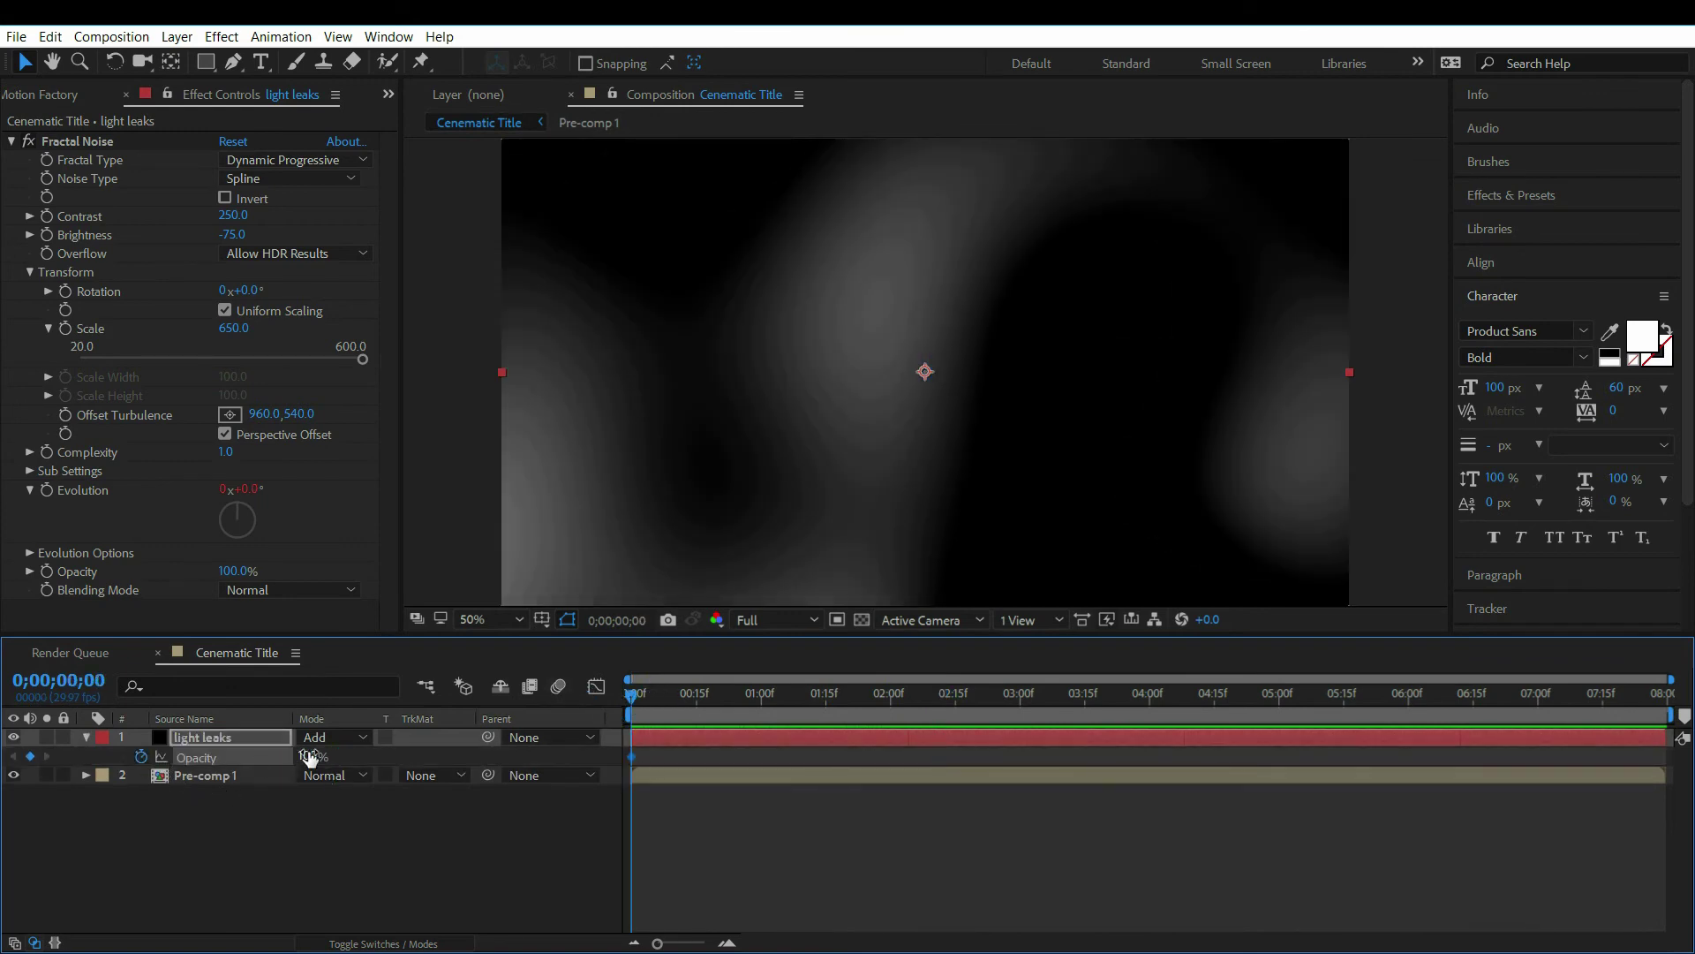
pyautogui.click(309, 756)
pyautogui.moveTo(952, 699); pyautogui.dragTo(892, 702)
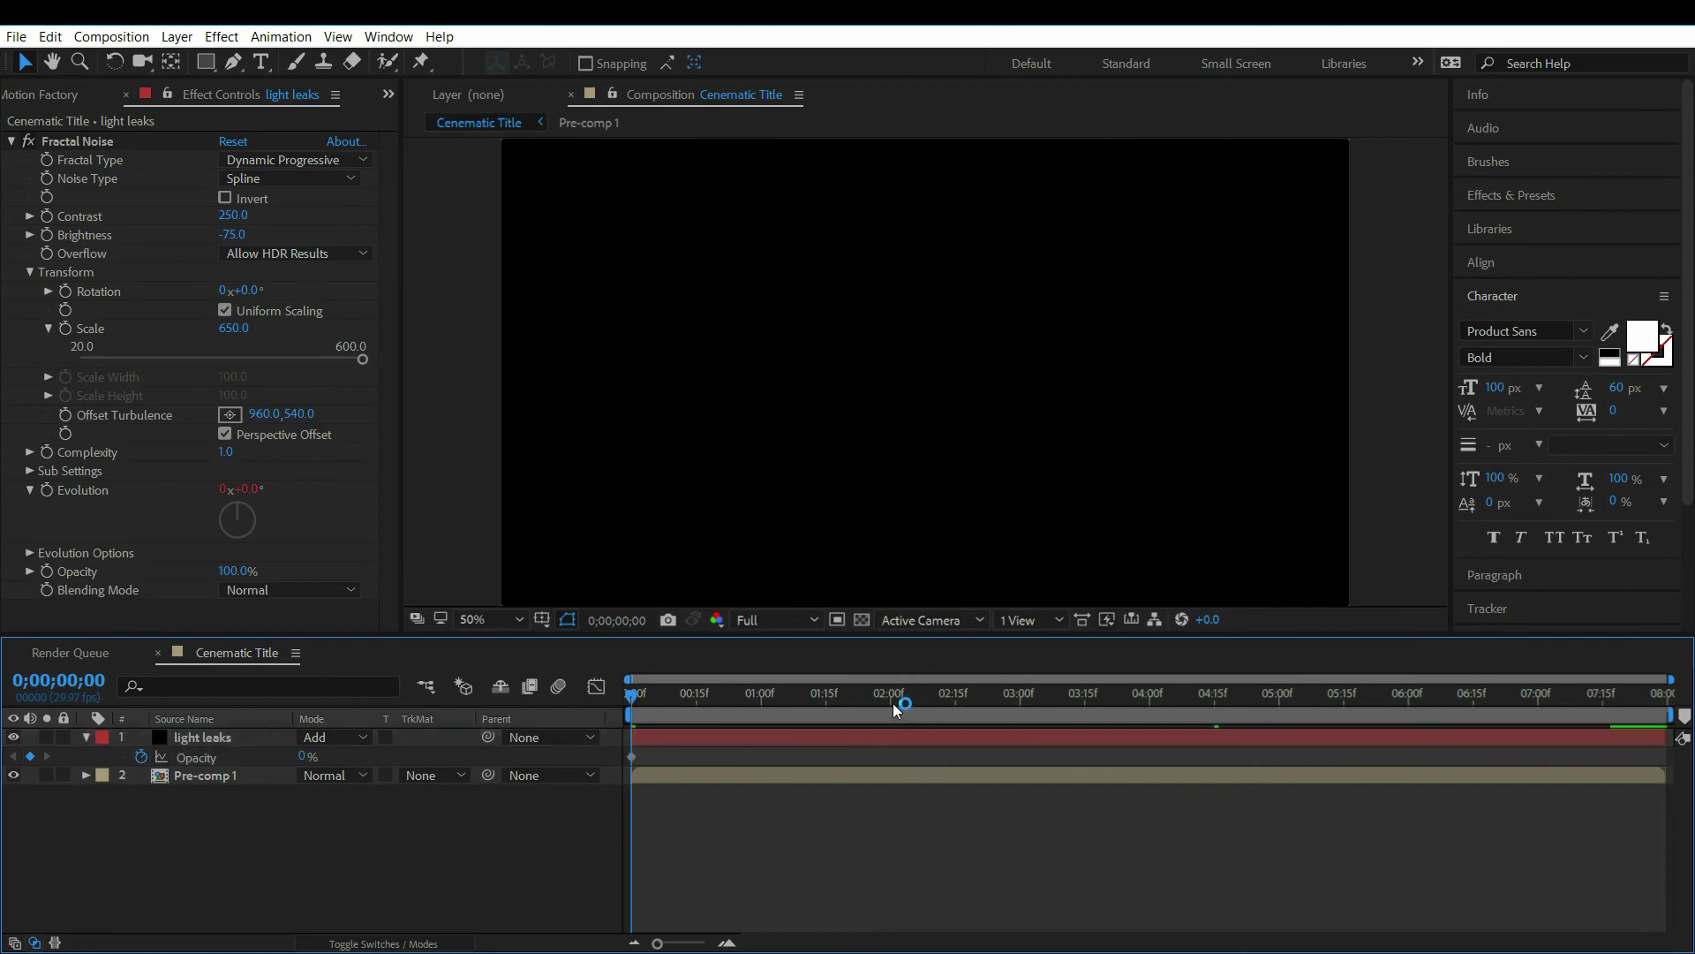
pyautogui.click(309, 756)
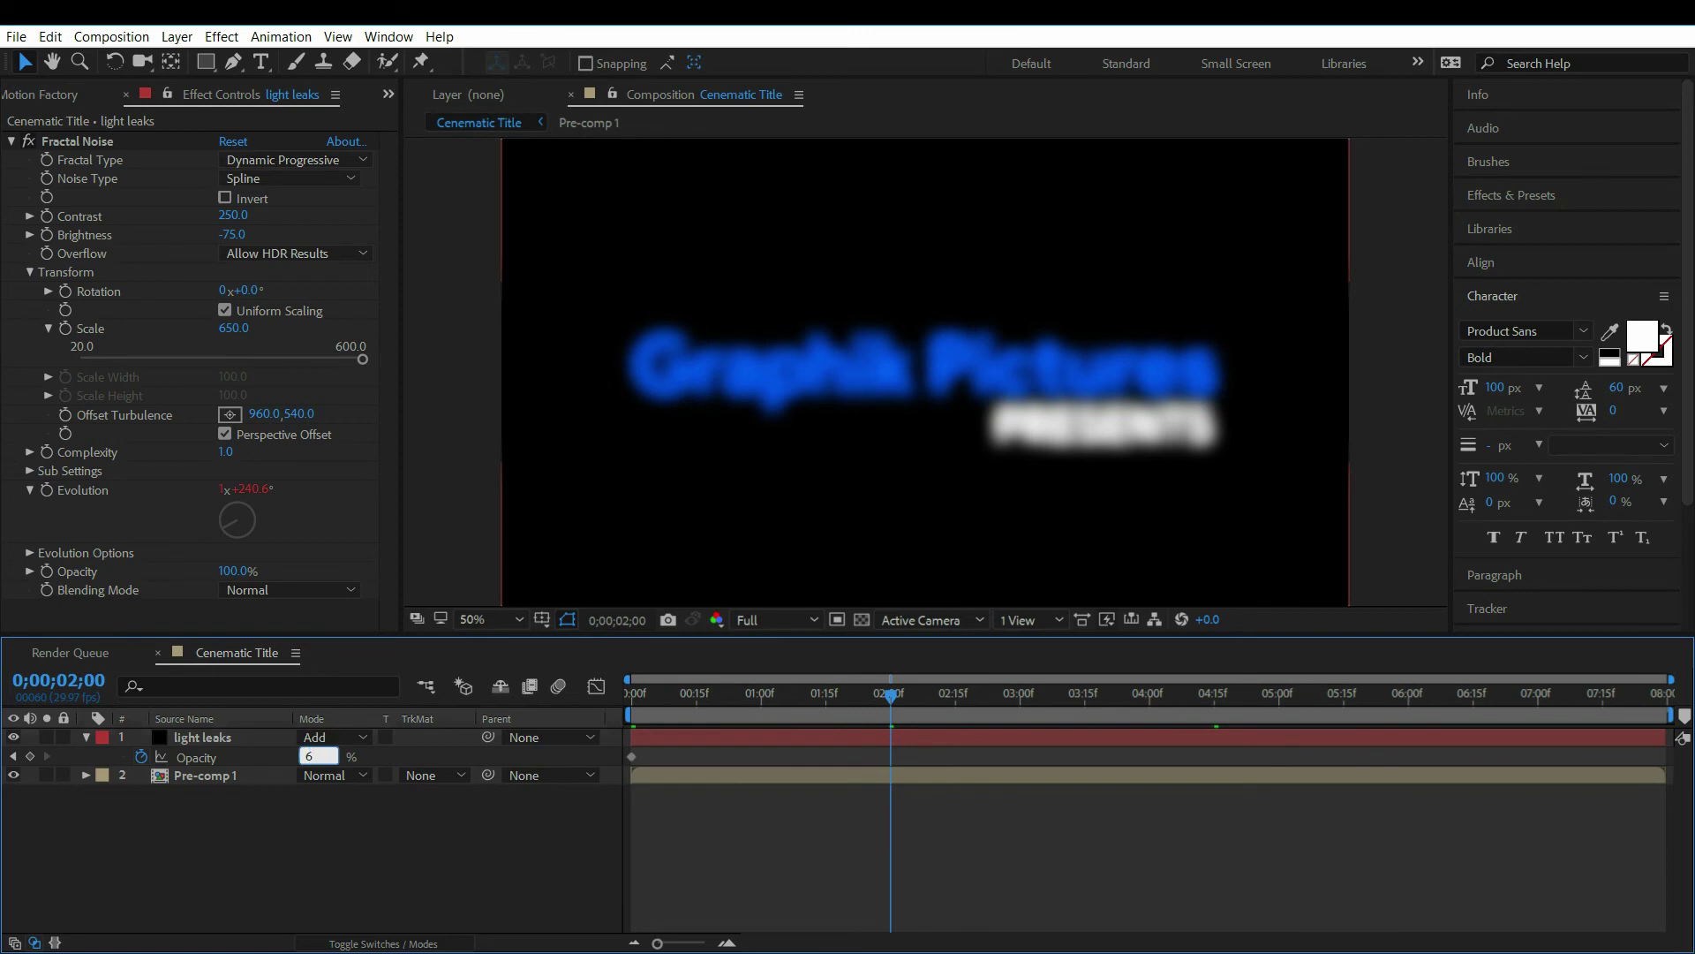
pyautogui.moveTo(651, 697)
pyautogui.mouseDown()
pyautogui.moveTo(680, 697)
pyautogui.moveTo(623, 702)
pyautogui.mouseUp()
# - Collapse the layer, preview the light leak fade-in and reselect the light leaks layer
pyautogui.click(85, 737)
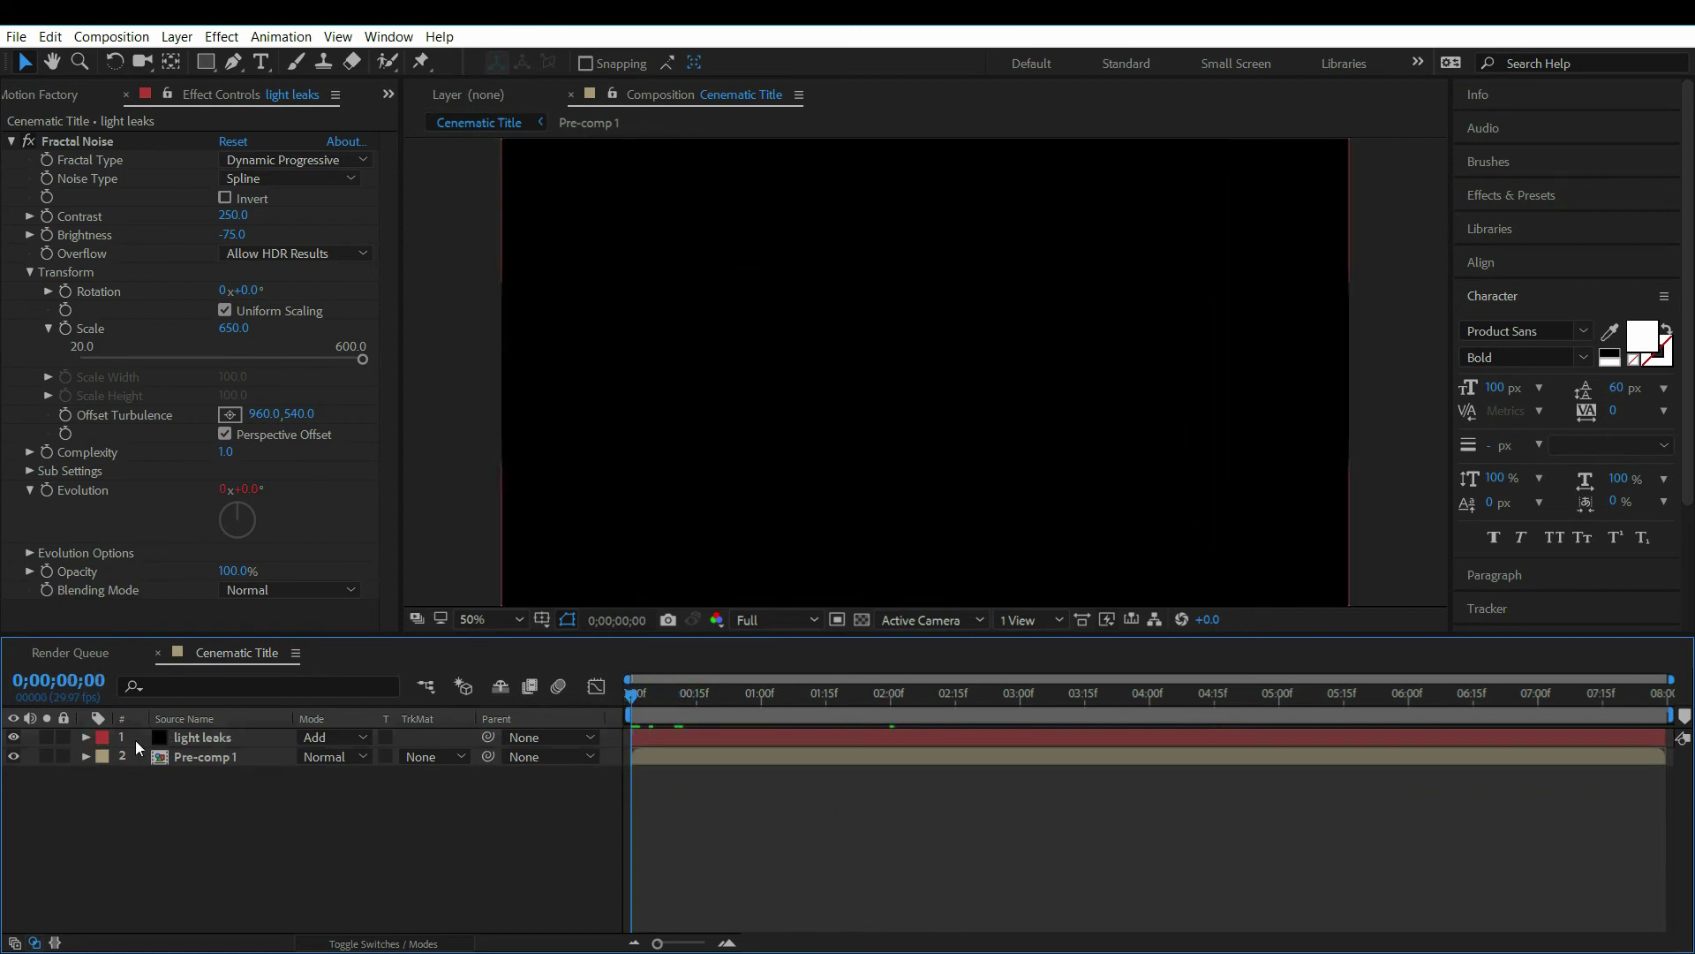
pyautogui.press('space')
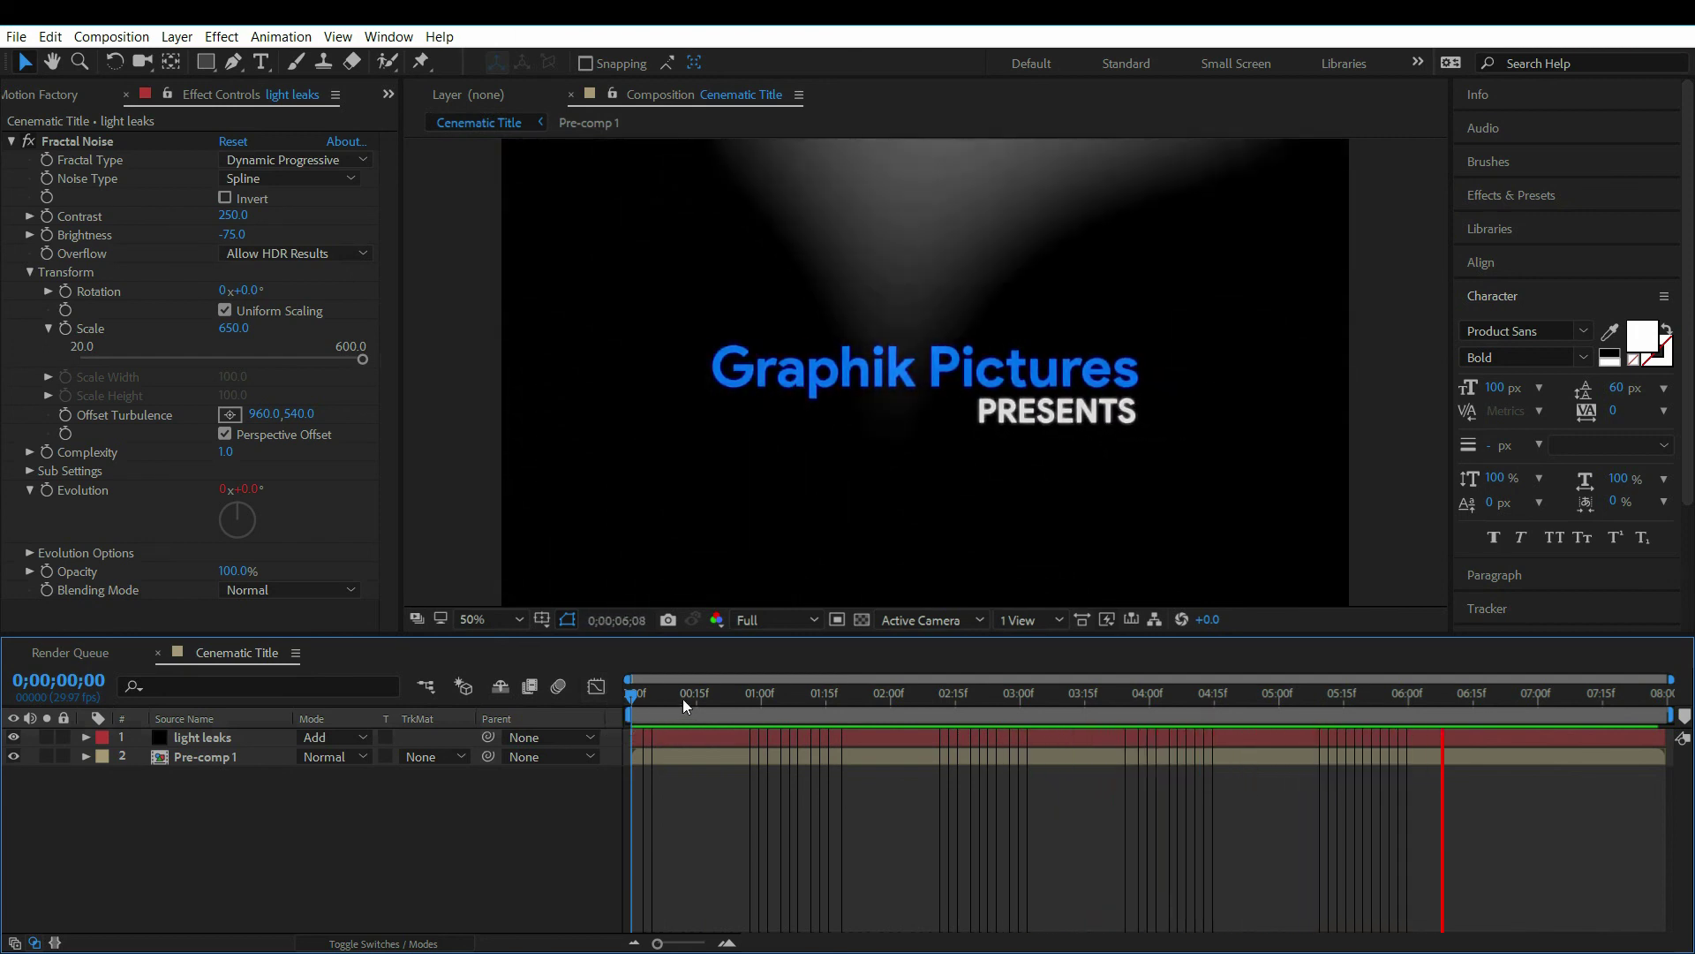
pyautogui.moveTo(681, 697); pyautogui.dragTo(977, 694)
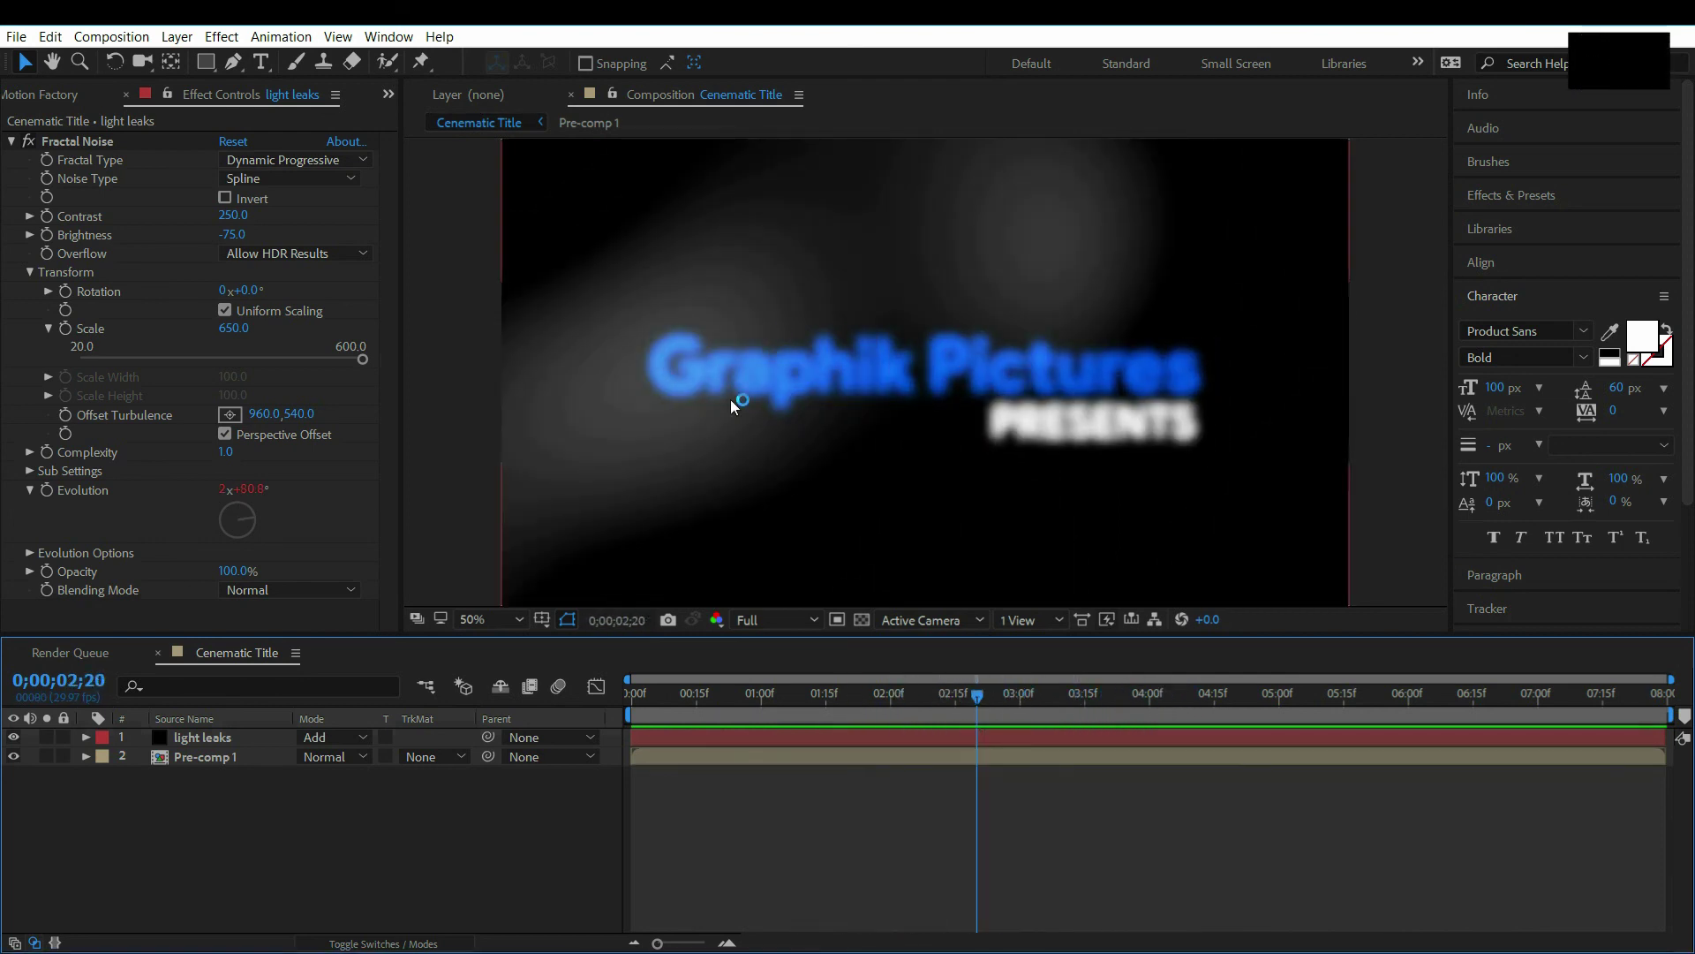
pyautogui.click(238, 744)
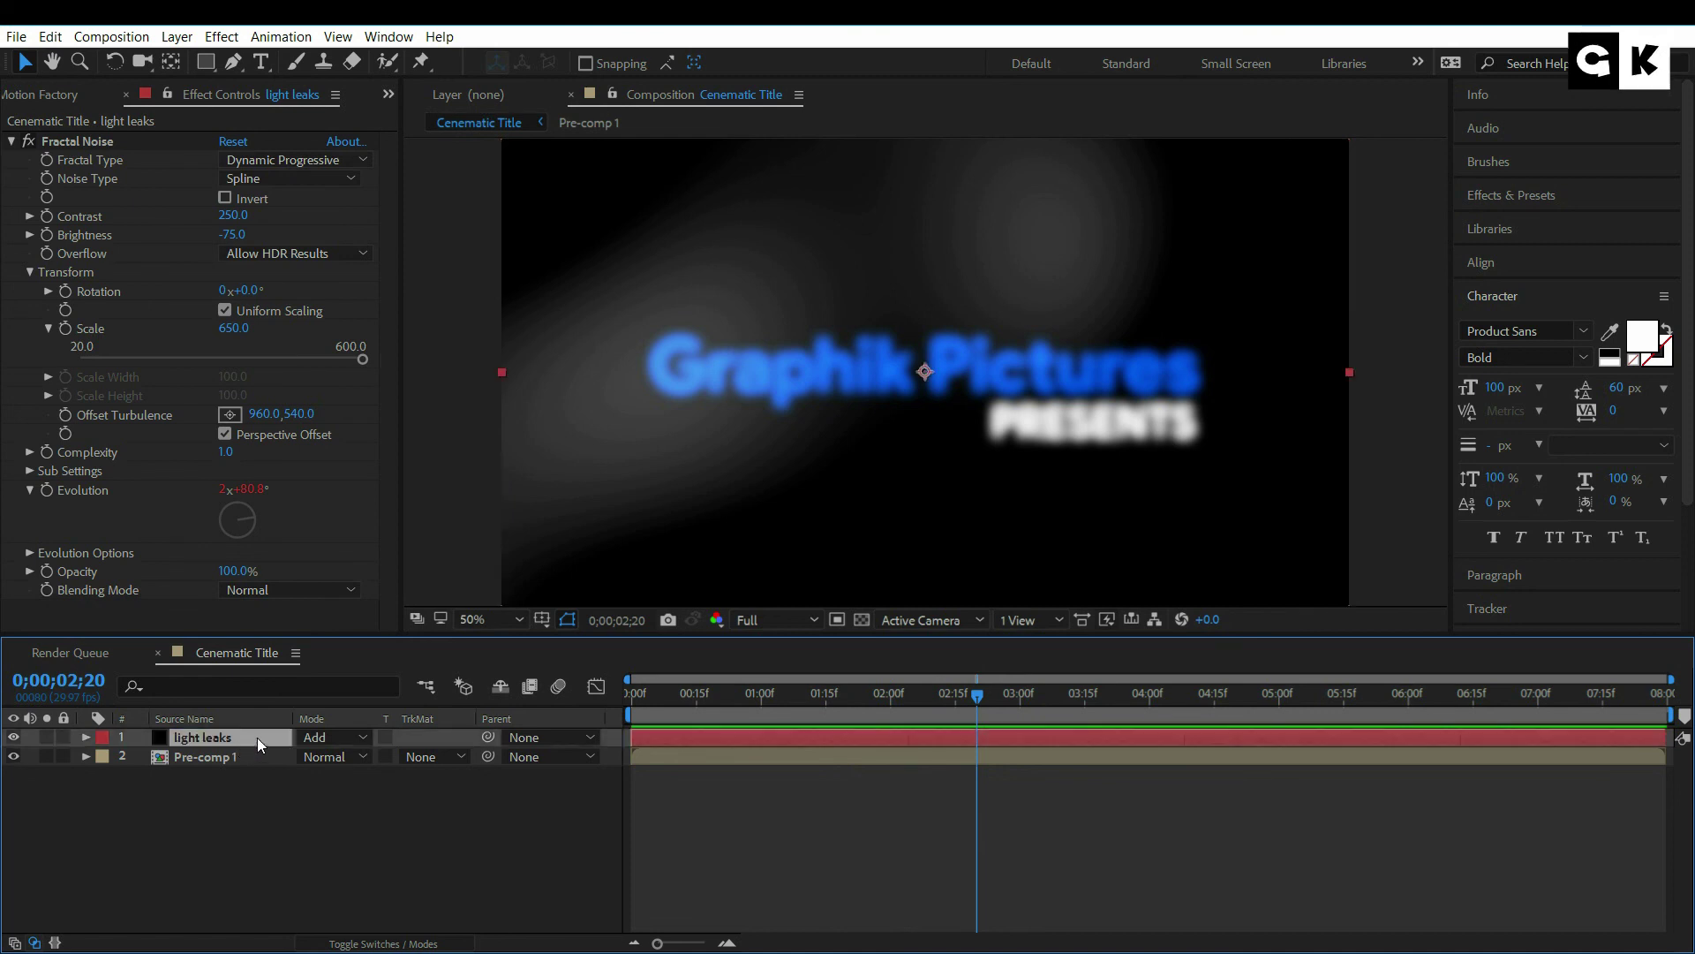
# - Apply Hue/Saturation to light leaks with Colorize on, hue 237° and saturation about 67
pyautogui.hotkey('ctrl', 'space')
pyautogui.write('hue')
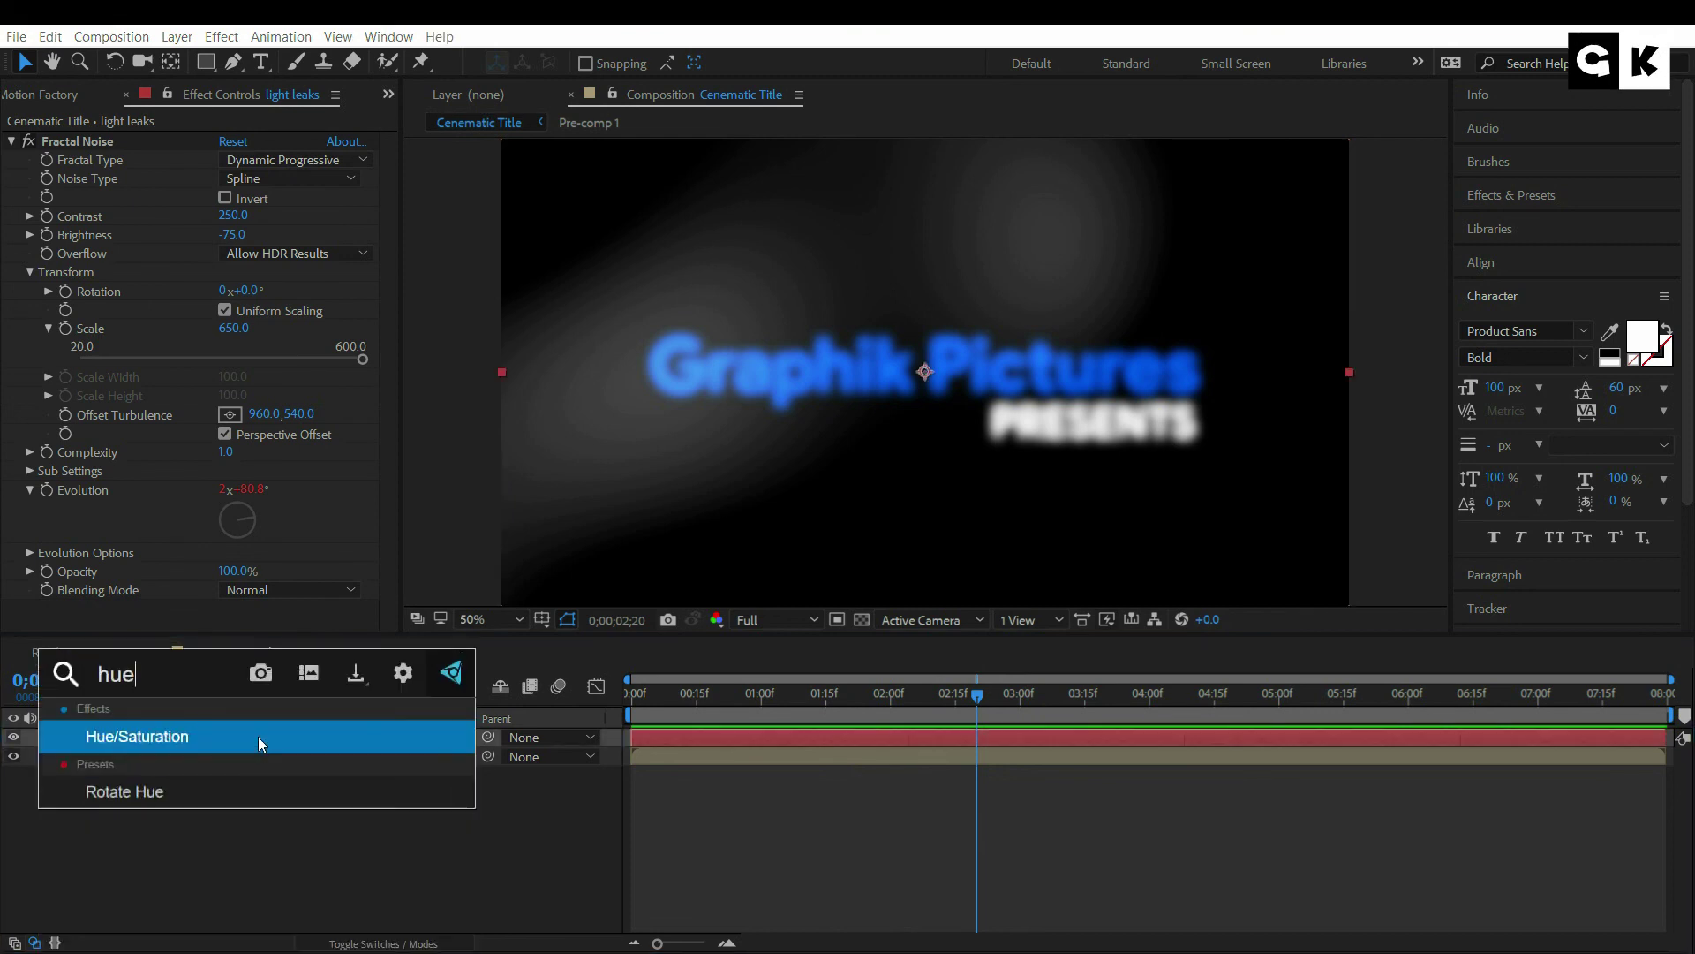
pyautogui.click(258, 736)
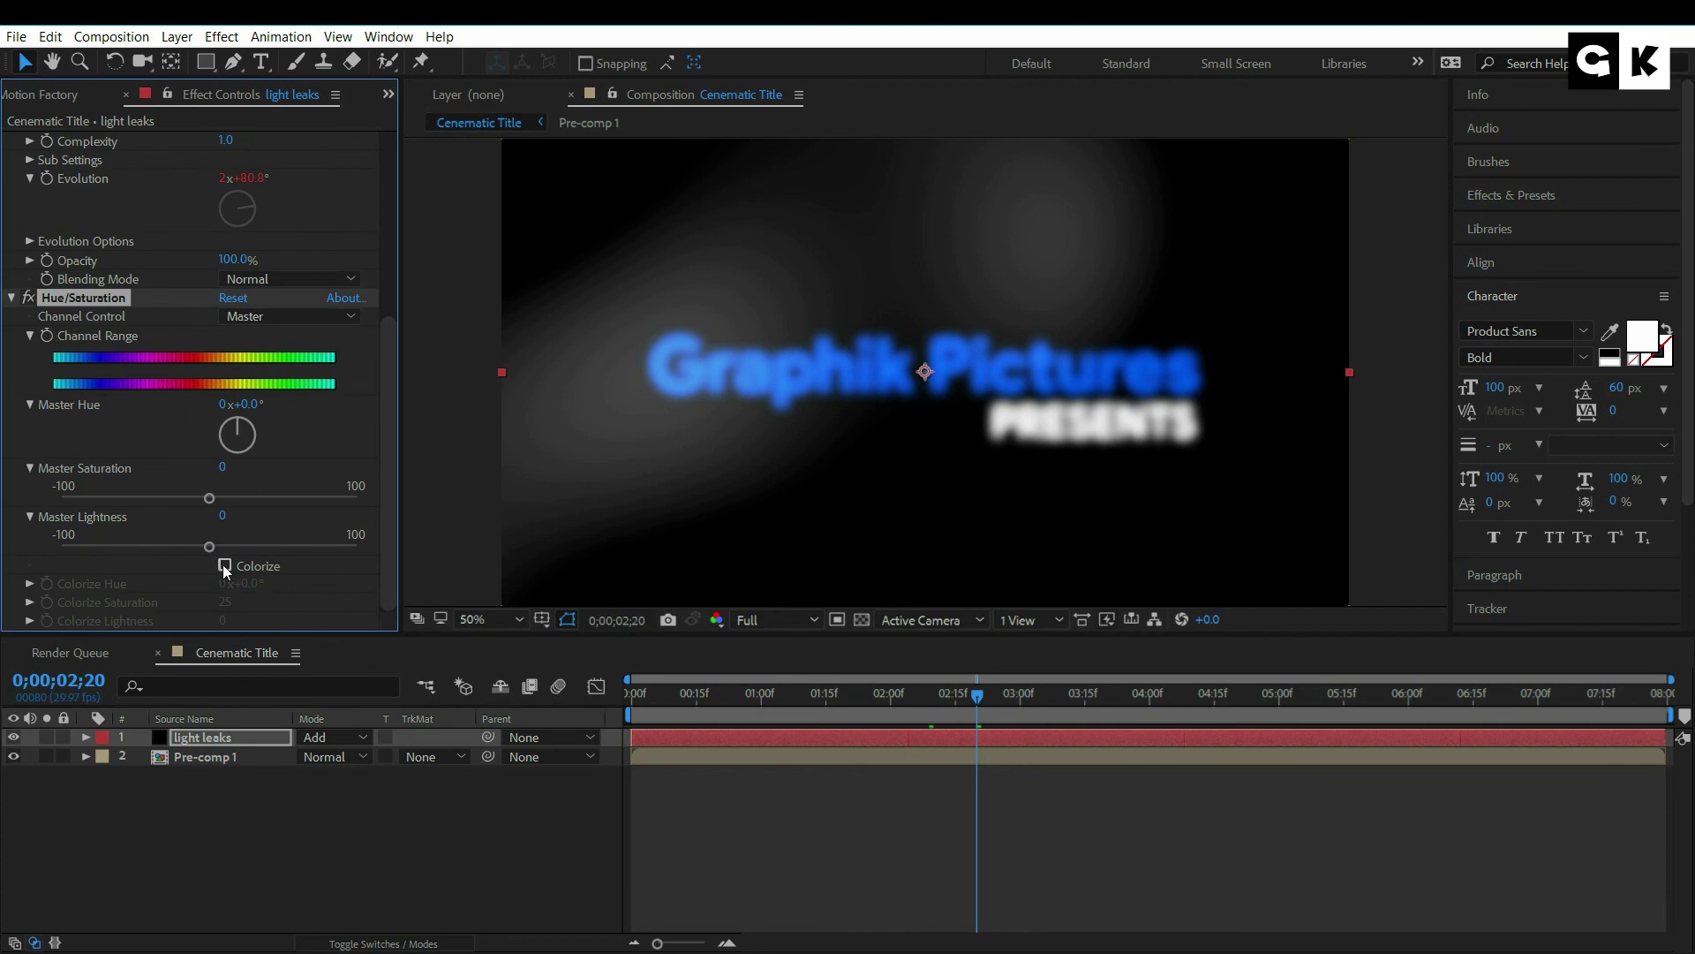
pyautogui.click(224, 566)
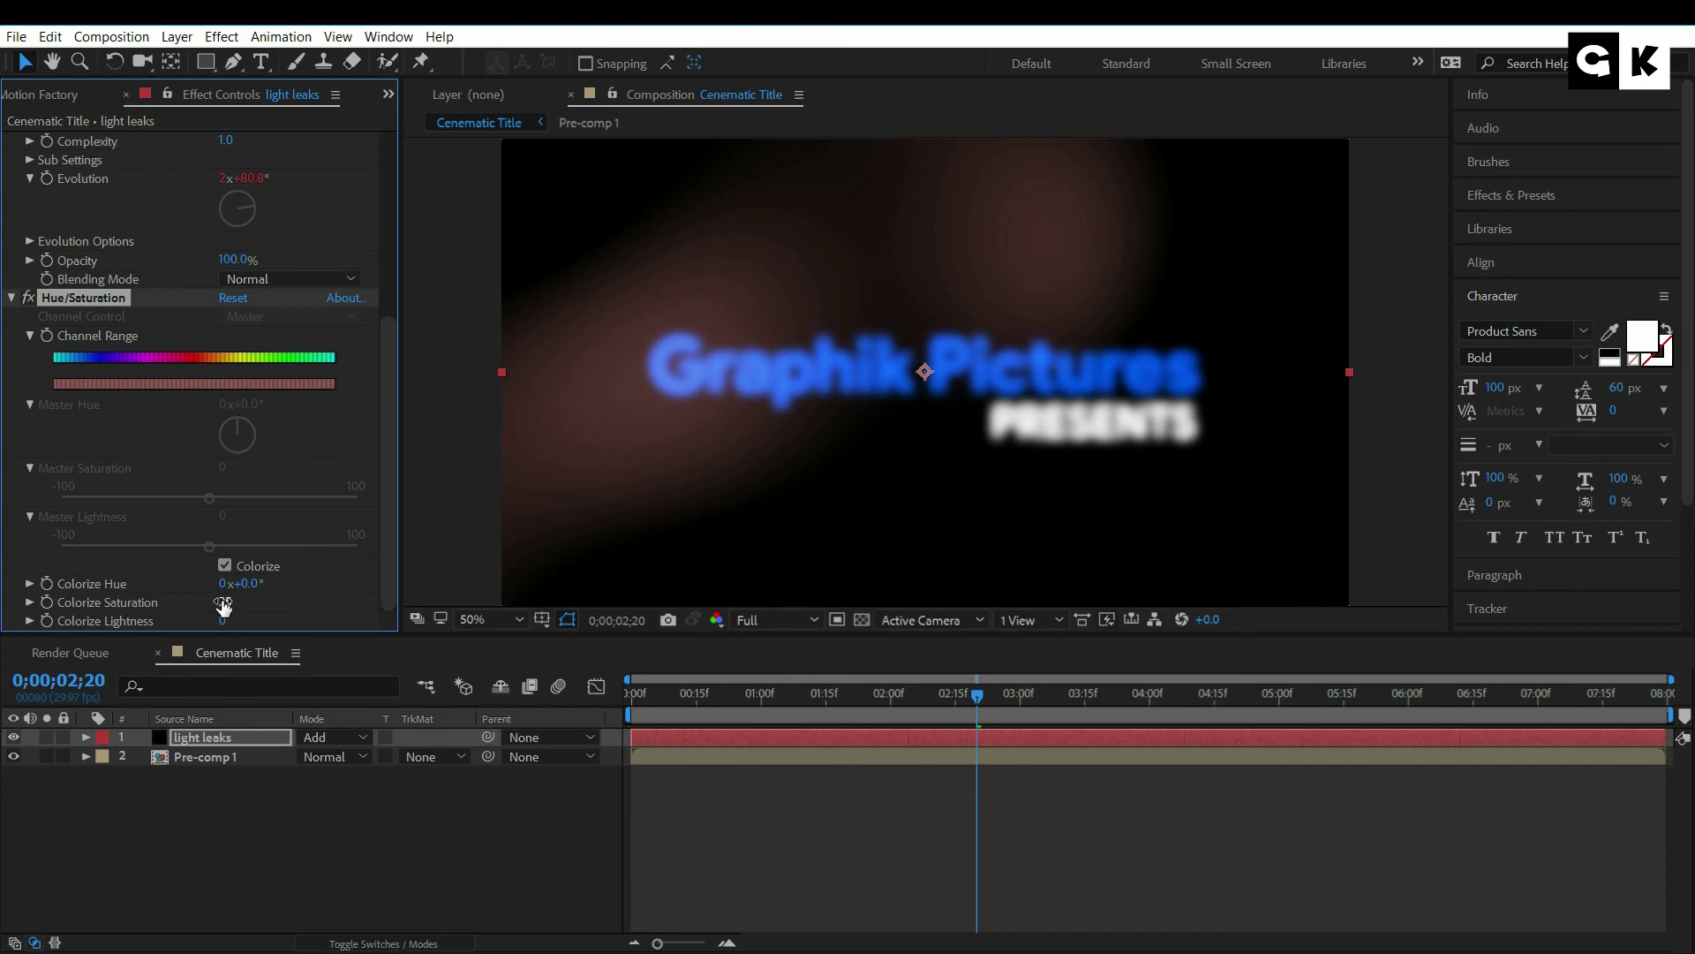
pyautogui.moveTo(222, 604); pyautogui.dragTo(509, 586)
# - Preview the composition from the start to check the blue-tinted light leaks
pyautogui.moveTo(826, 692); pyautogui.dragTo(617, 692)
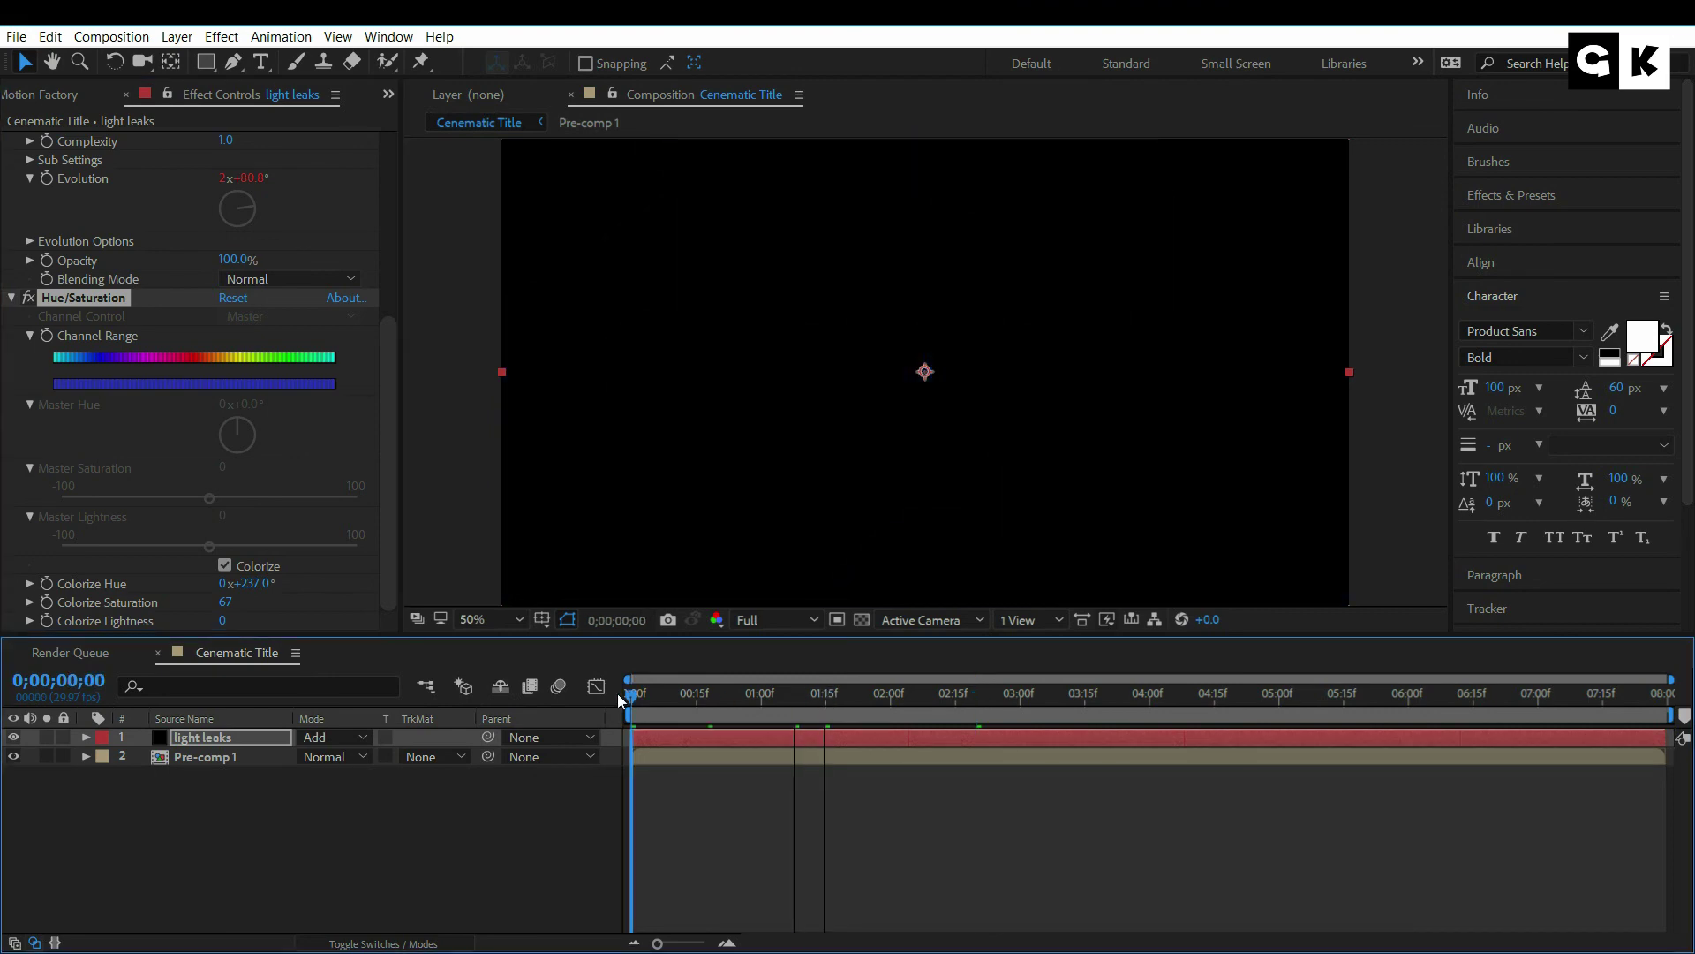
pyautogui.press('space')
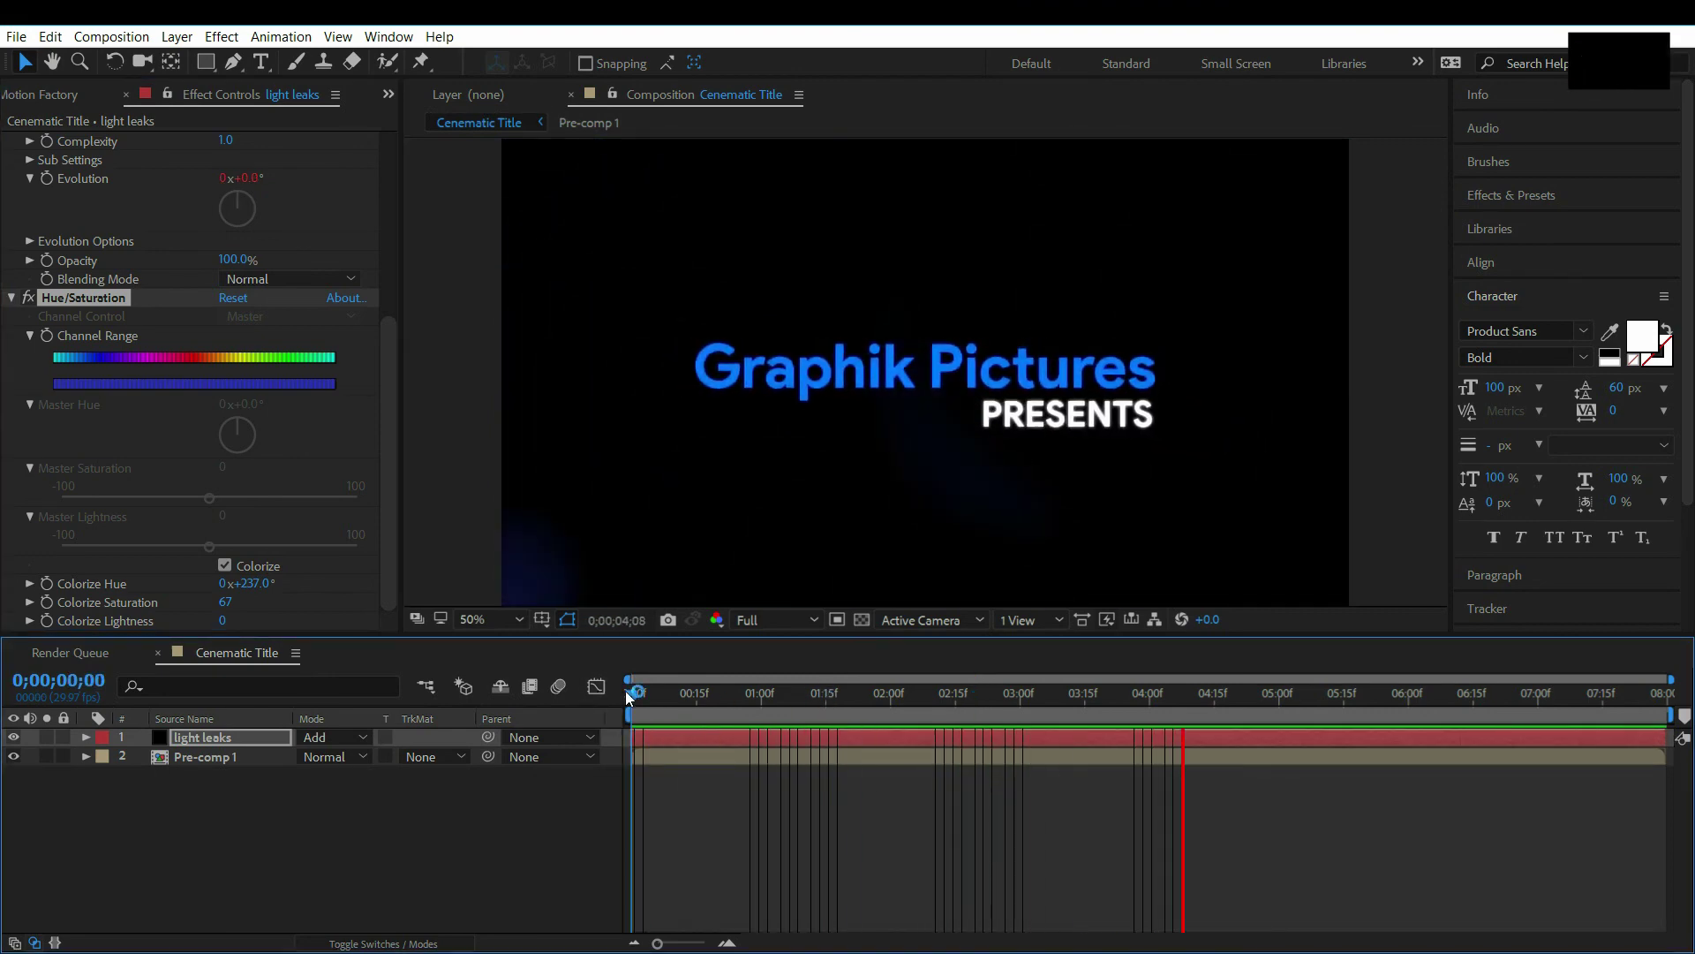
pyautogui.moveTo(625, 690); pyautogui.dragTo(972, 694)
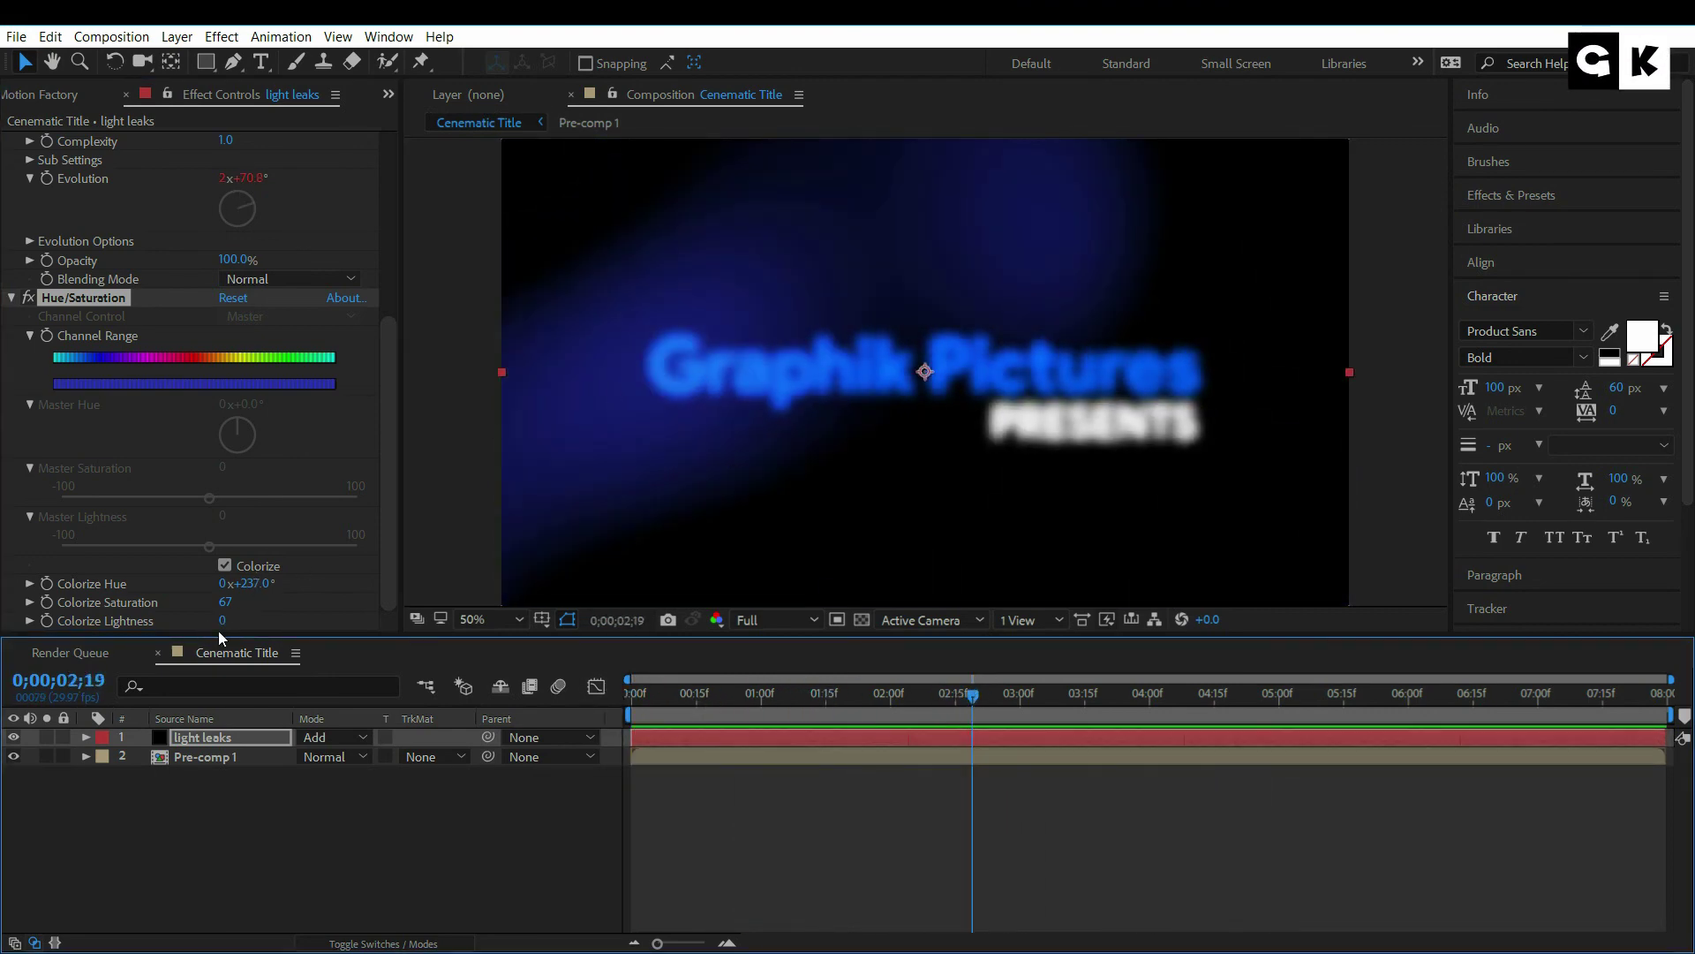
pyautogui.moveTo(1000, 694); pyautogui.dragTo(946, 702)
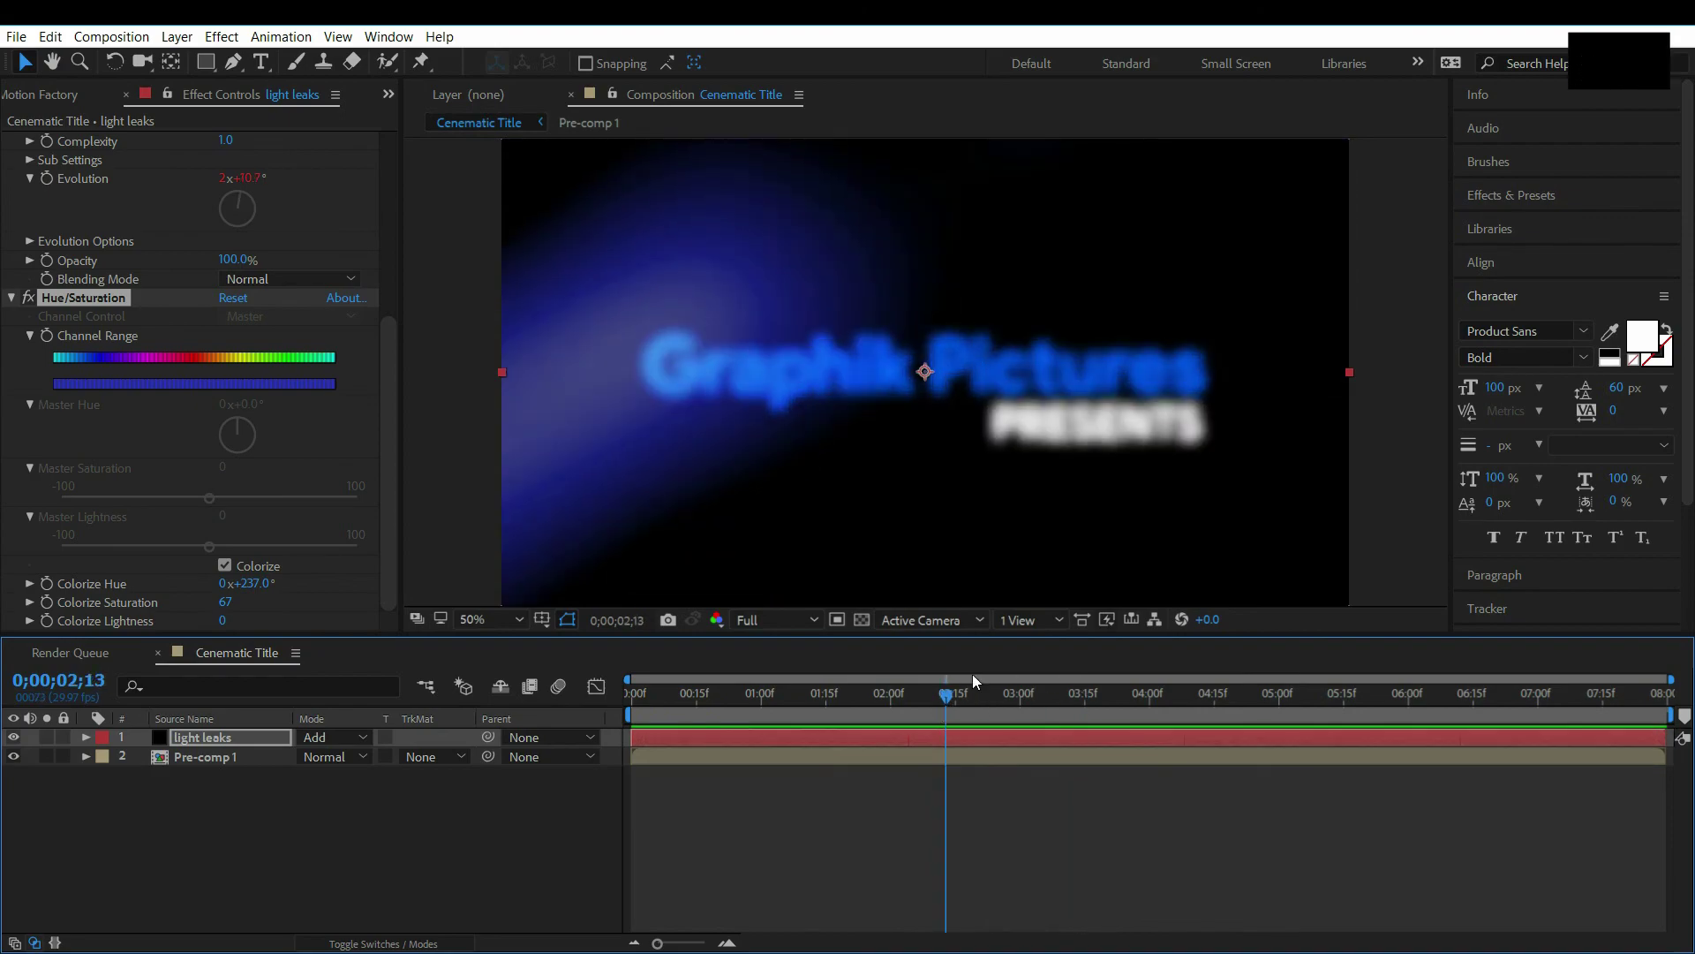